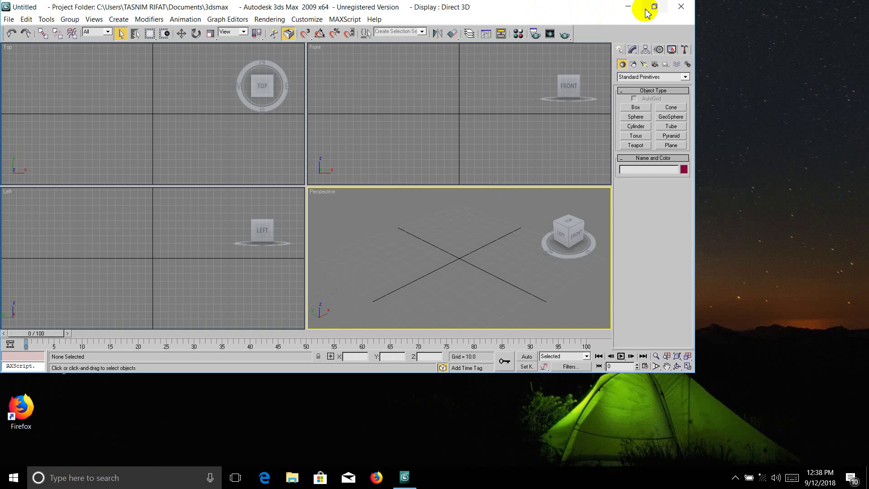
# Maximize the 3ds Max window and make the Top viewport active.
pyautogui.click(652, 8)
pyautogui.click(388, 55)
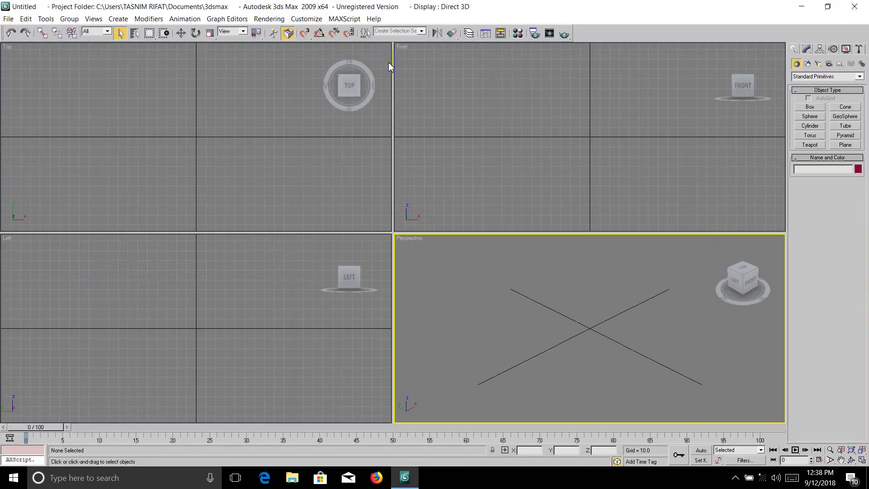
pyautogui.click(293, 205)
pyautogui.click(488, 328)
pyautogui.click(292, 365)
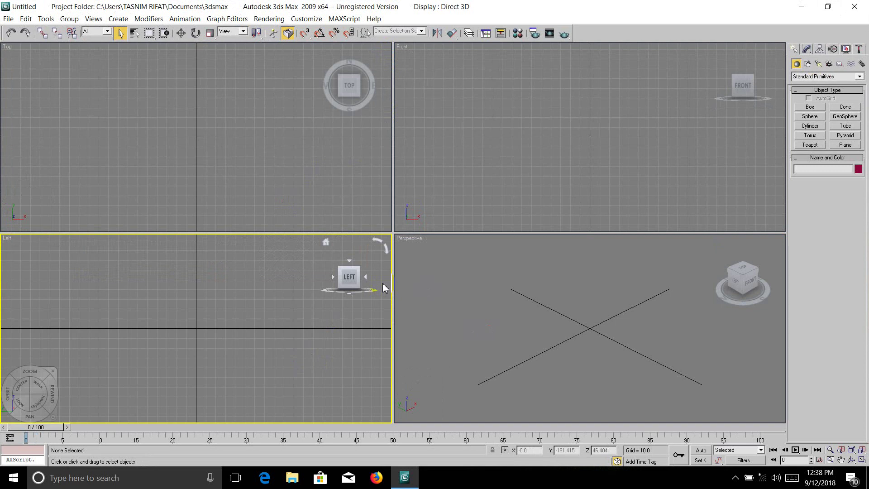
pyautogui.click(217, 200)
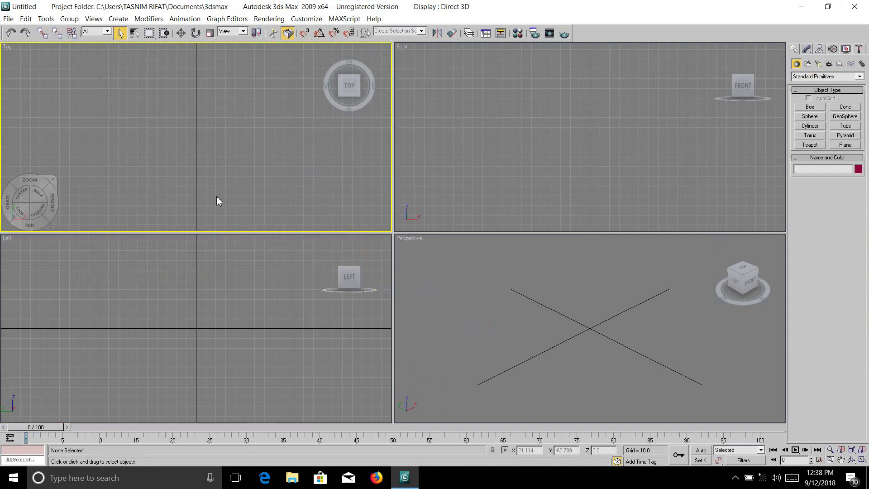
# Hide the grid in the Top, Left, Front and Perspective viewports with G.
pyautogui.press('g')
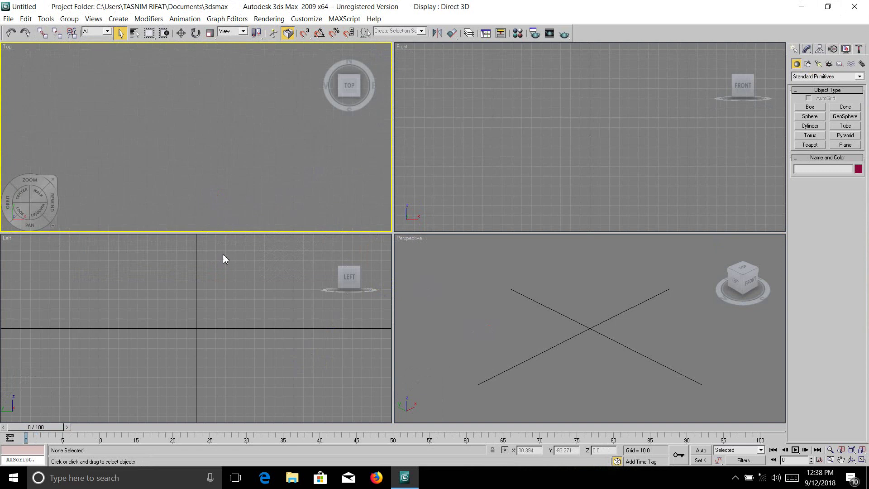
pyautogui.click(224, 322)
pyautogui.press('g')
pyautogui.click(471, 206)
pyautogui.press('g')
pyautogui.click(506, 310)
pyautogui.press('g')
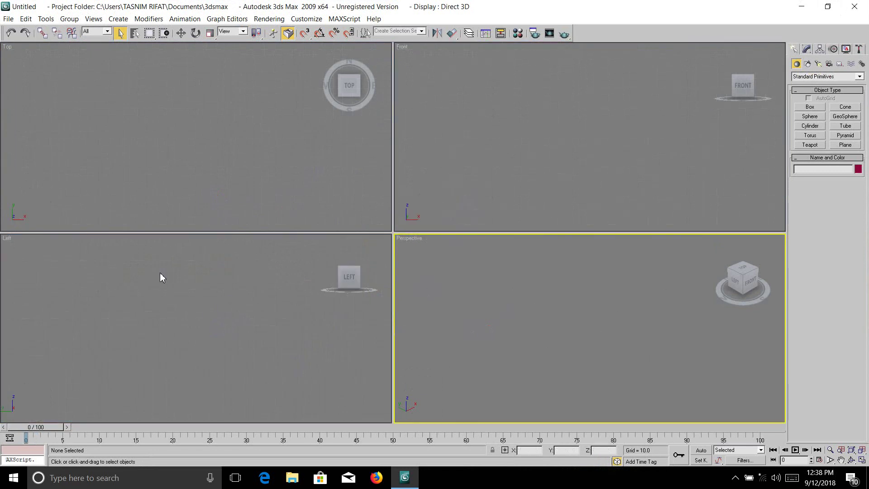
# Dismiss the SteeringWheel and switch to the Modify panel.
pyautogui.hotkey('shift', 'w')
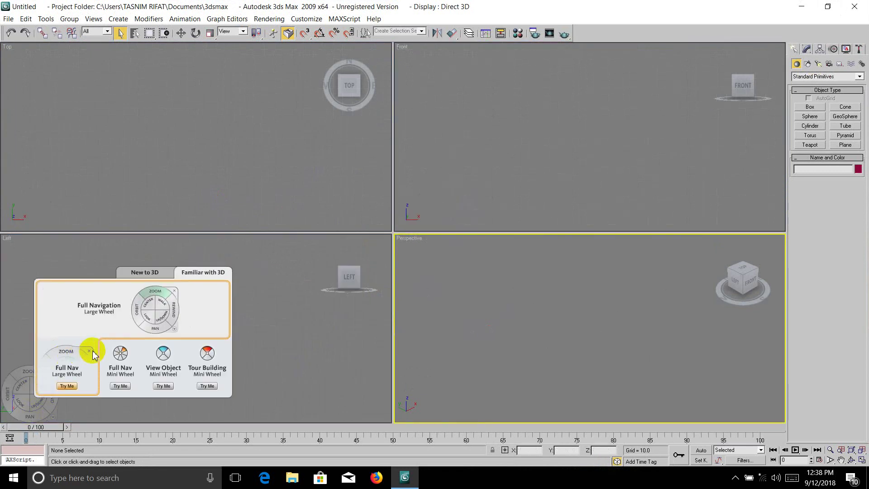
pyautogui.click(97, 351)
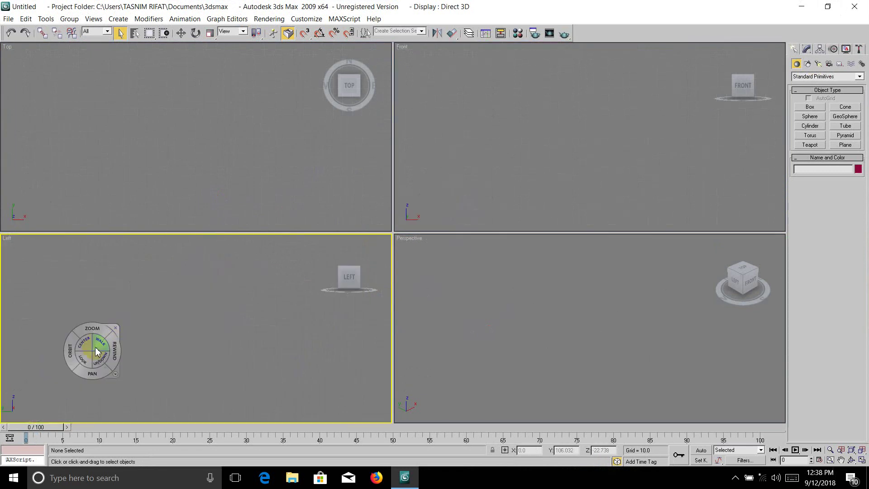
pyautogui.click(115, 327)
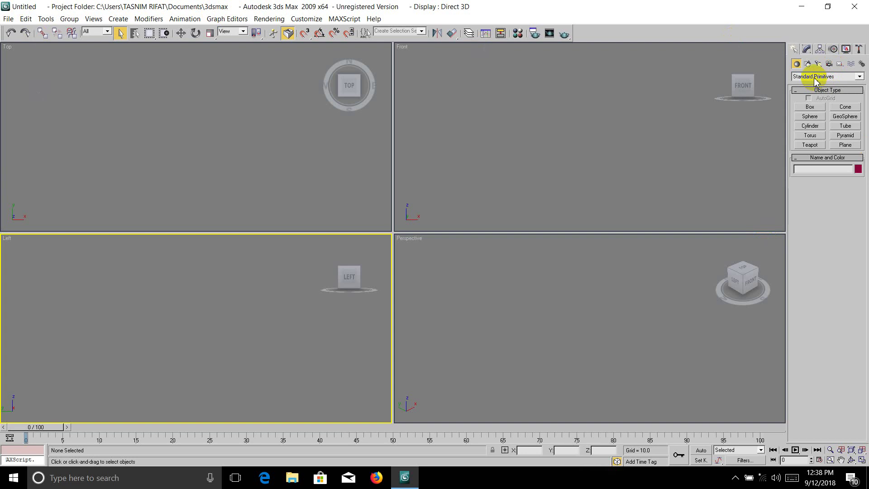
pyautogui.click(806, 49)
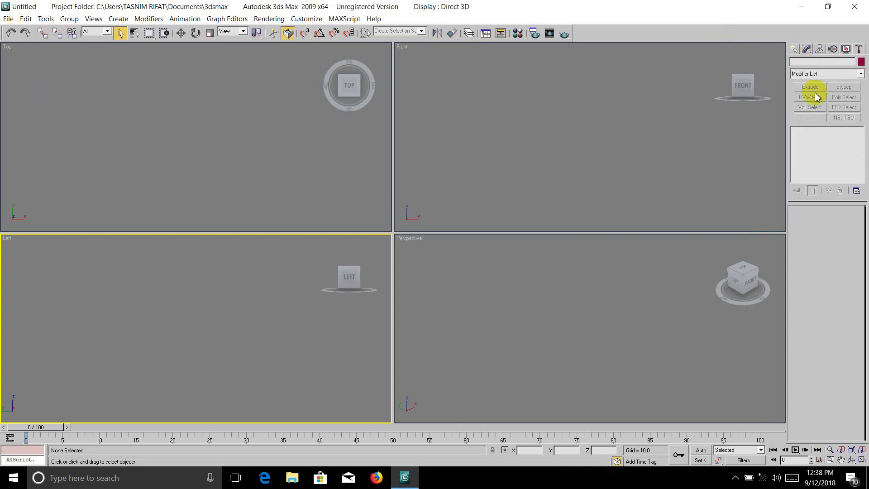
# Assign Extrude, Sweep and UVW Map to buttons in Configure Modifier Sets.
pyautogui.rightClick(815, 77)
pyautogui.click(799, 78)
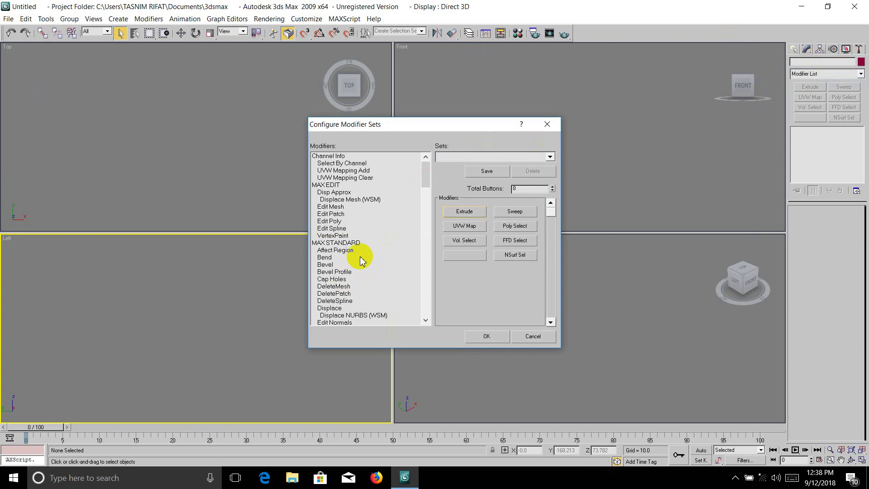
pyautogui.moveTo(361, 260)
pyautogui.mouseDown()
pyautogui.moveTo(492, 189)
pyautogui.moveTo(464, 213)
pyautogui.mouseUp()
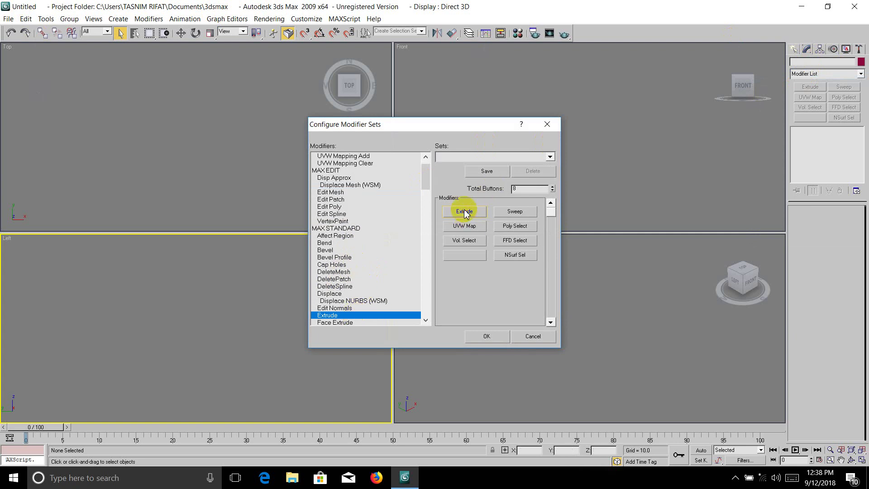
pyautogui.scroll(-15, 358, 290)
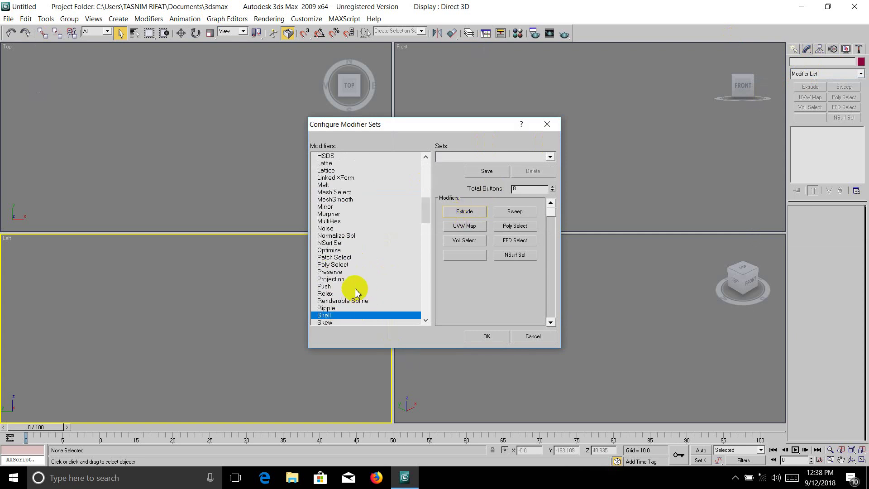
pyautogui.moveTo(364, 314)
pyautogui.mouseDown()
pyautogui.moveTo(522, 234)
pyautogui.moveTo(517, 213)
pyautogui.mouseUp()
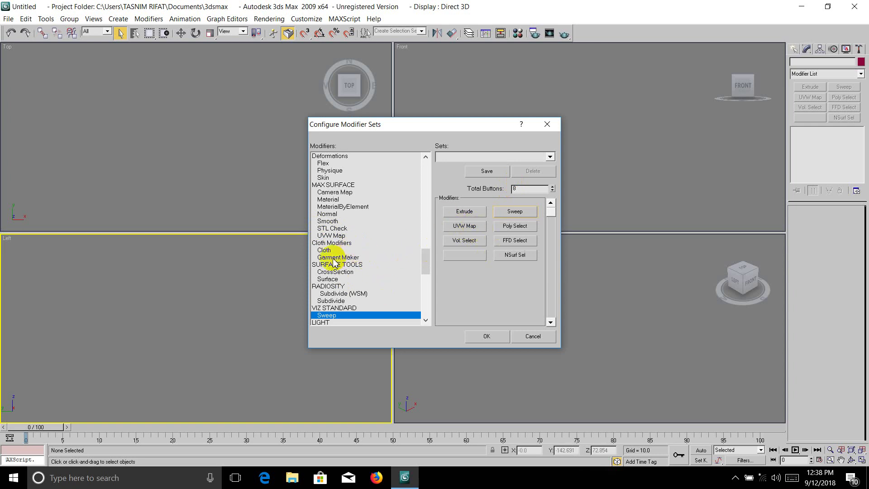
pyautogui.moveTo(327, 235); pyautogui.dragTo(467, 227)
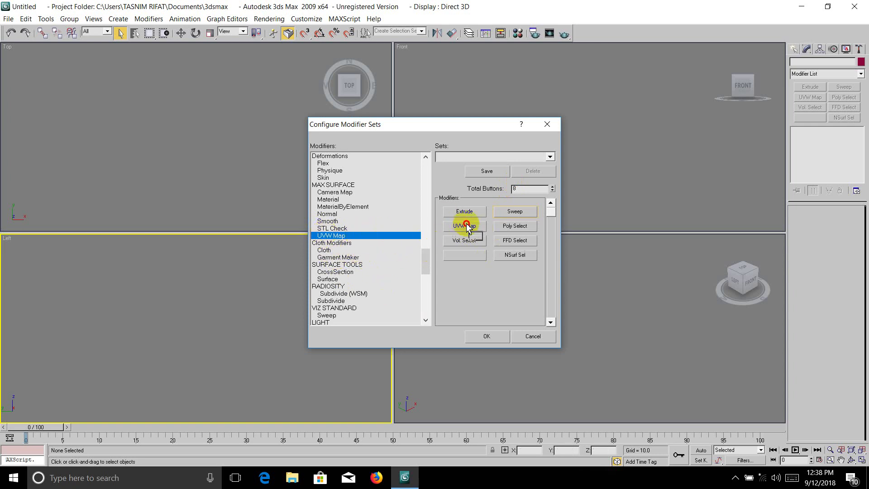
pyautogui.click(485, 335)
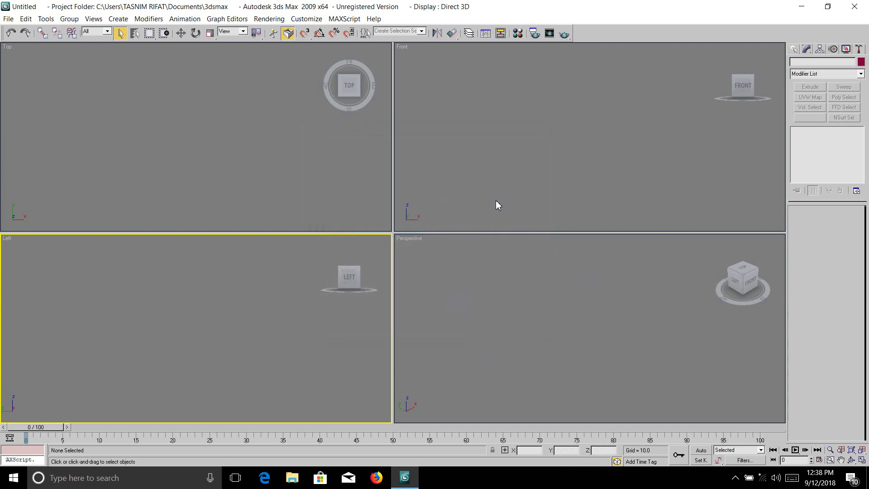
# Turn on Show Buttons so the quick modifier buttons appear in the panel.
pyautogui.rightClick(823, 78)
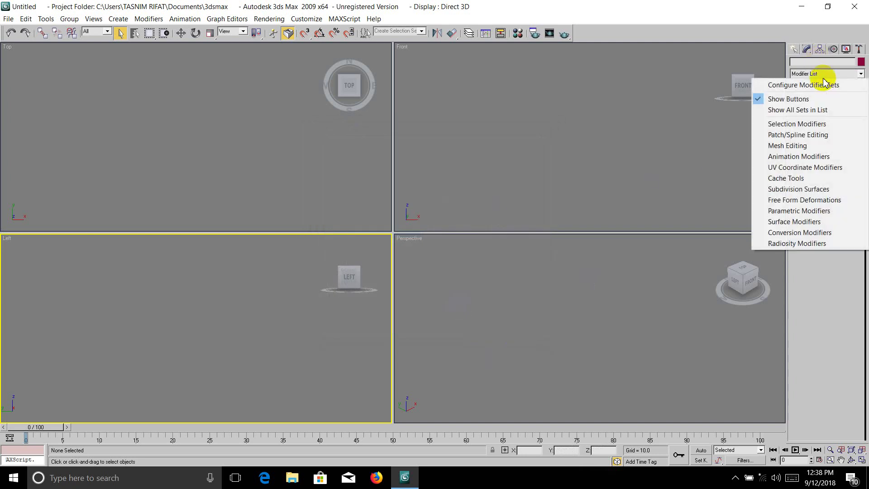
pyautogui.click(815, 99)
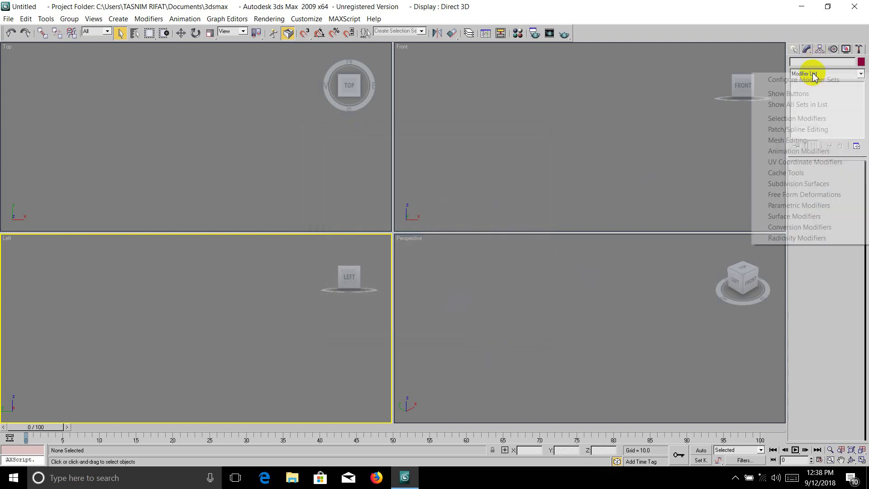
pyautogui.click(782, 94)
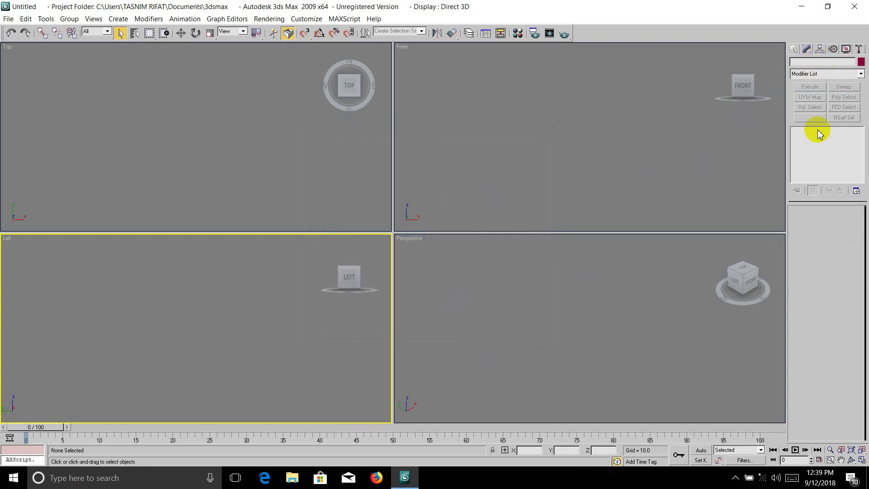
pyautogui.click(217, 177)
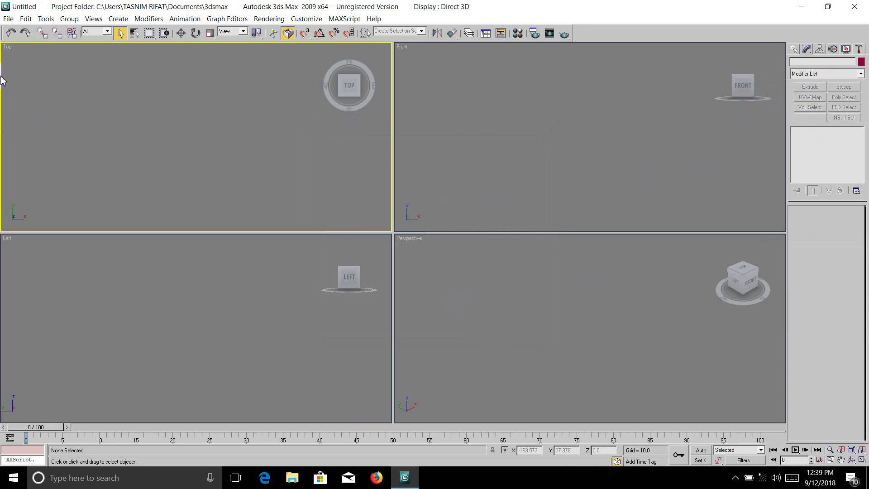
# Import new block.dwg with the default DWG import options.
pyautogui.click(8, 19)
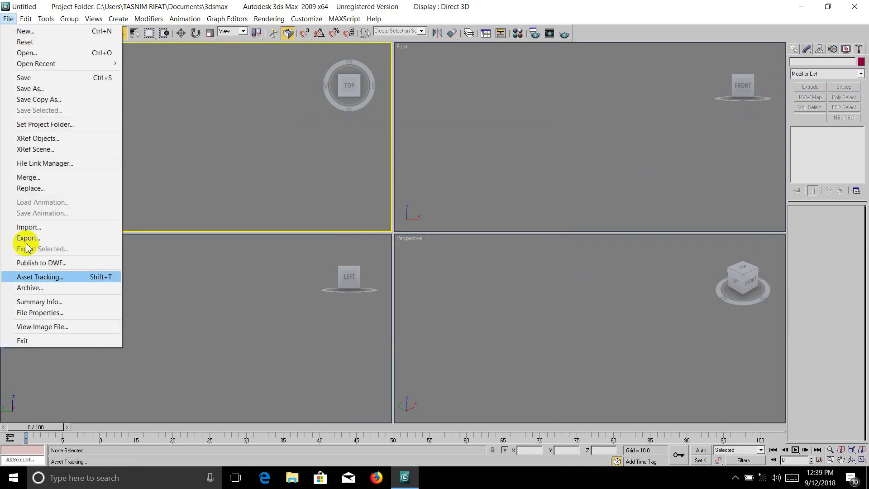
pyautogui.click(34, 228)
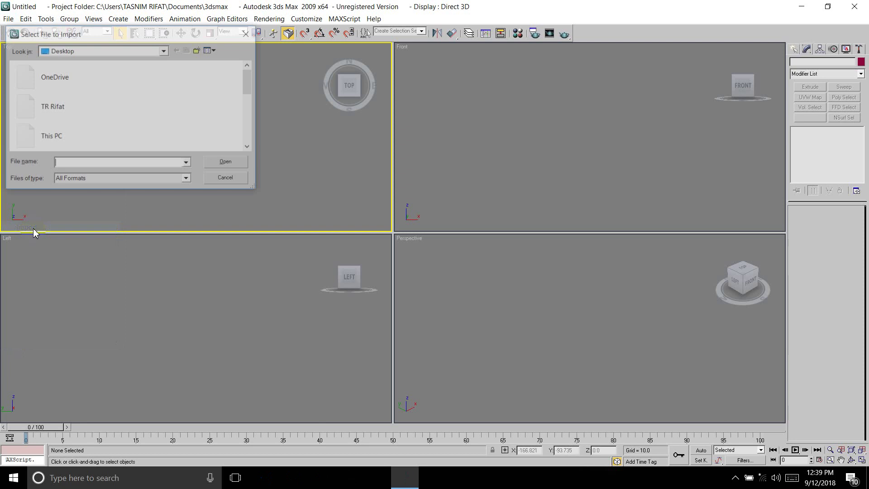
pyautogui.scroll(-3, 105, 97)
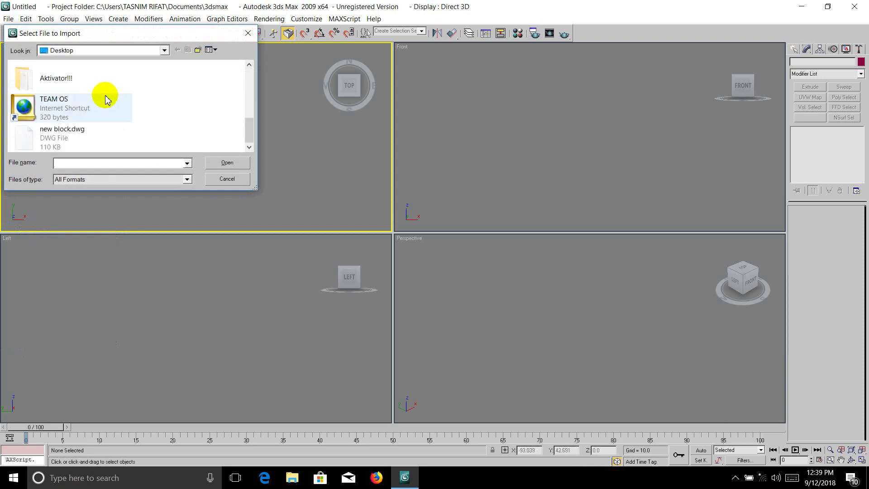
pyautogui.doubleClick(84, 136)
pyautogui.click(448, 395)
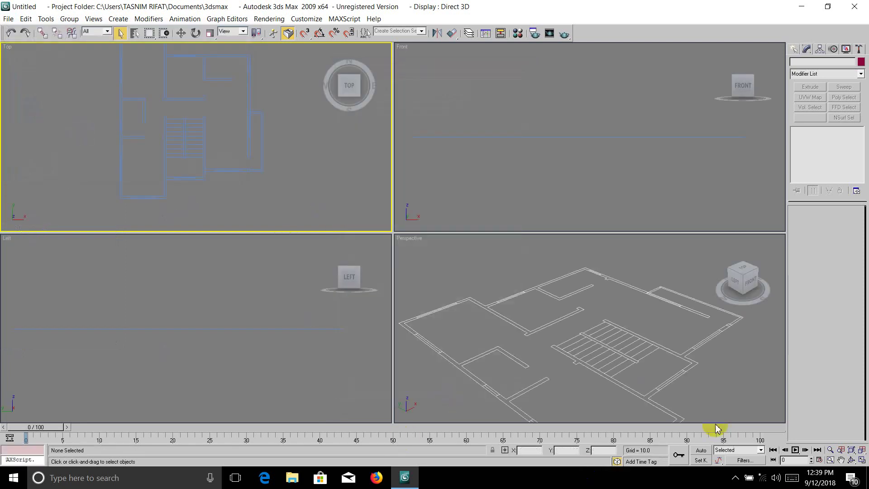
# Maximize the Top viewport, zoom to the plan, and select the whole floor plan.
pyautogui.click(862, 460)
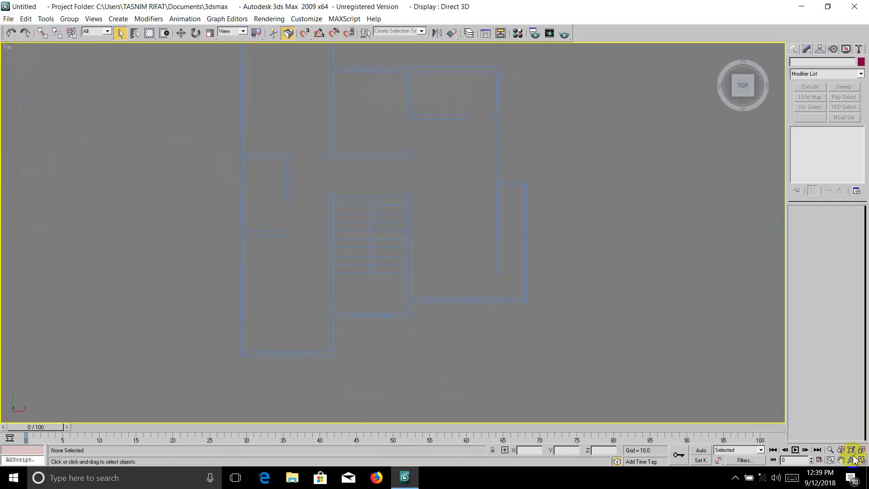
pyautogui.scroll(-4, 553, 276)
pyautogui.moveTo(490, 126)
pyautogui.mouseDown()
pyautogui.moveTo(270, 328)
pyautogui.moveTo(540, 174)
pyautogui.mouseUp()
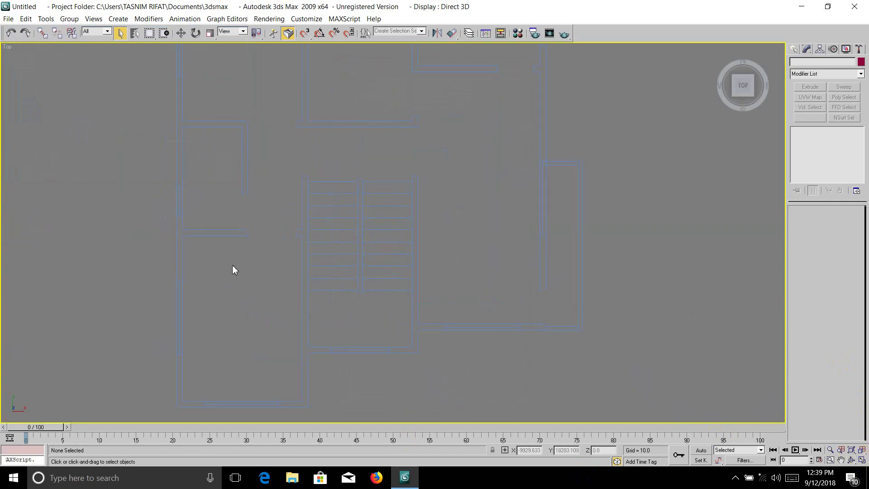
pyautogui.moveTo(513, 101); pyautogui.dragTo(223, 353)
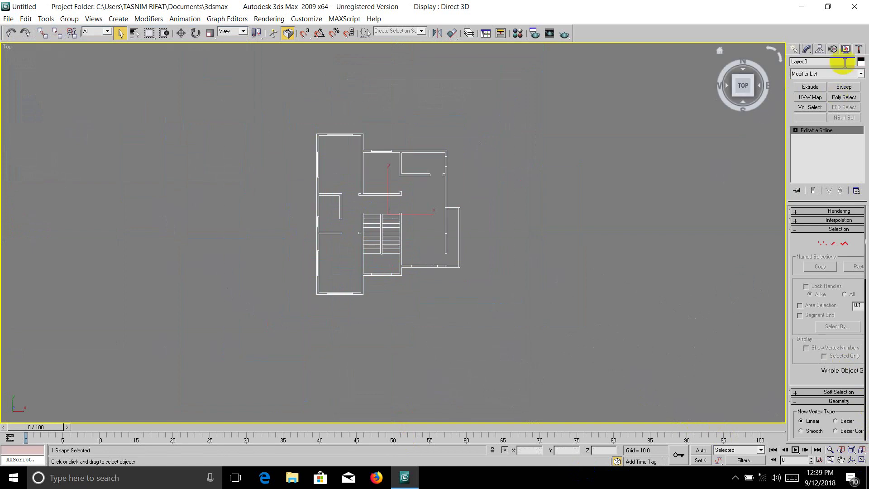
# Give the floor plan a dark blue object colour.
pyautogui.click(860, 61)
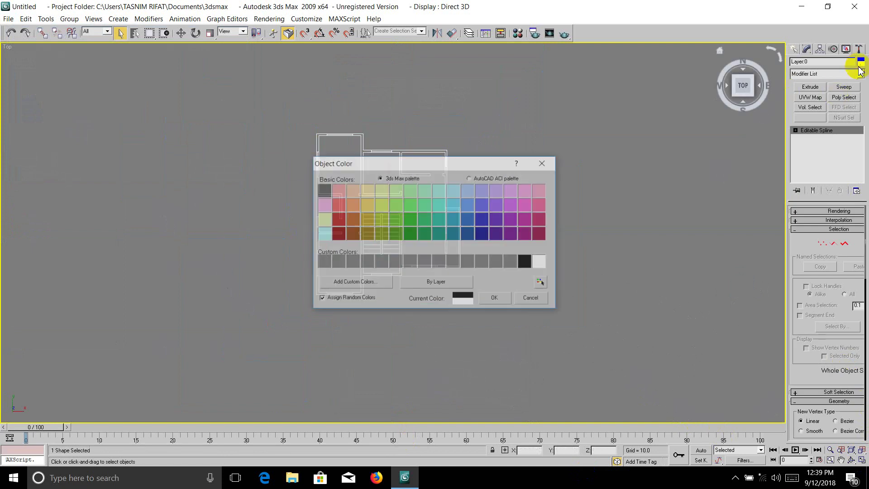
pyautogui.click(483, 233)
pyautogui.click(495, 298)
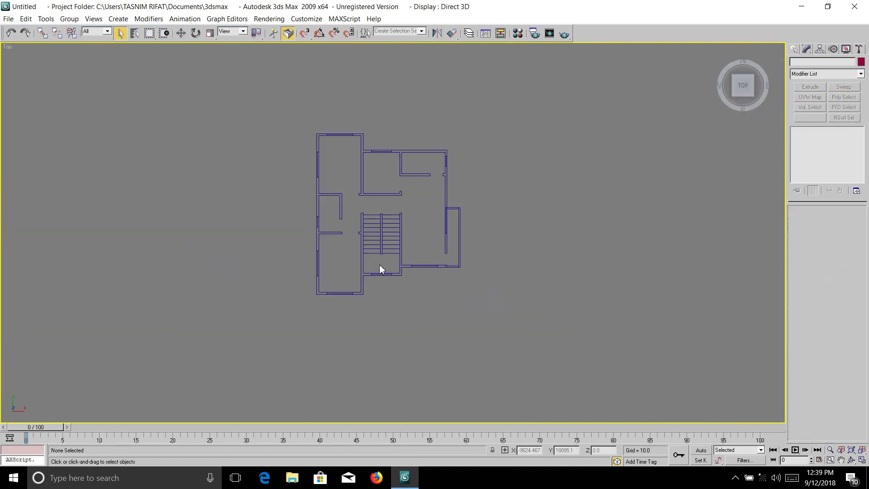
pyautogui.scroll(5, 360, 258)
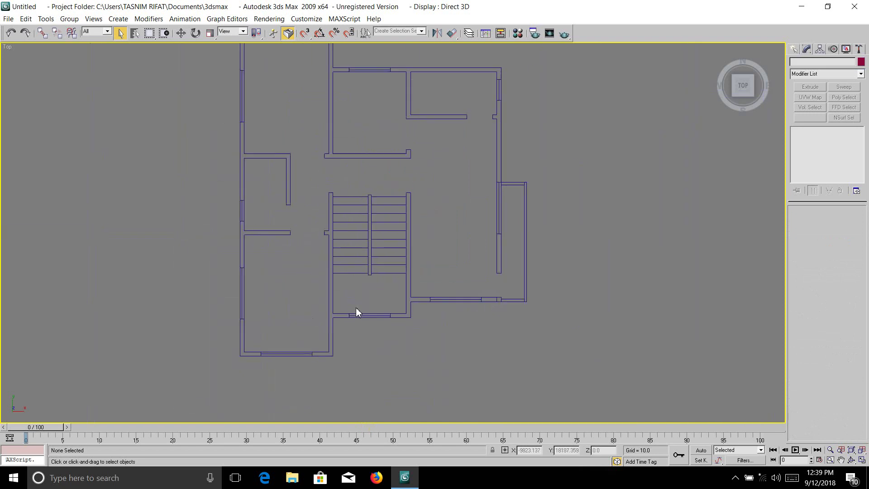
pyautogui.scroll(-5, 579, 135)
# Reselect the plan, close the Object Color picker, and deselect the plan.
pyautogui.moveTo(573, 100); pyautogui.dragTo(180, 435)
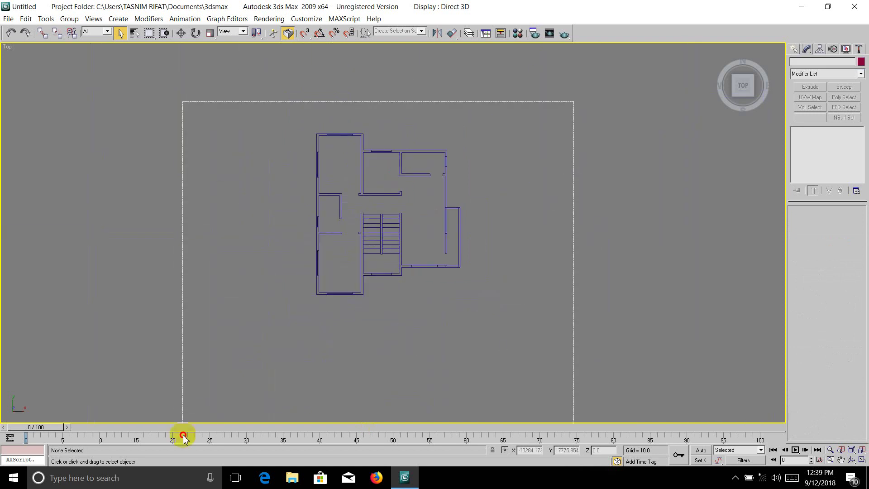
pyautogui.click(860, 61)
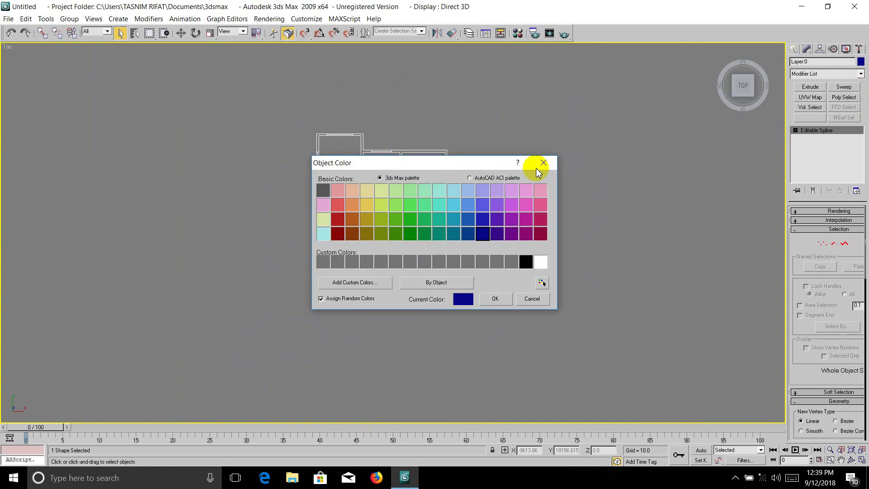
pyautogui.click(543, 163)
pyautogui.scroll(4, 397, 272)
pyautogui.click(397, 279)
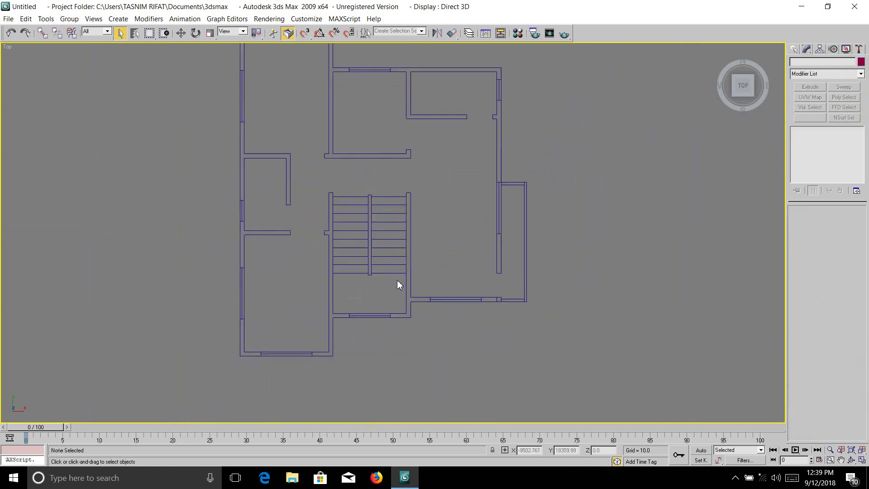
pyautogui.scroll(3, 316, 326)
pyautogui.scroll(-3, 524, 209)
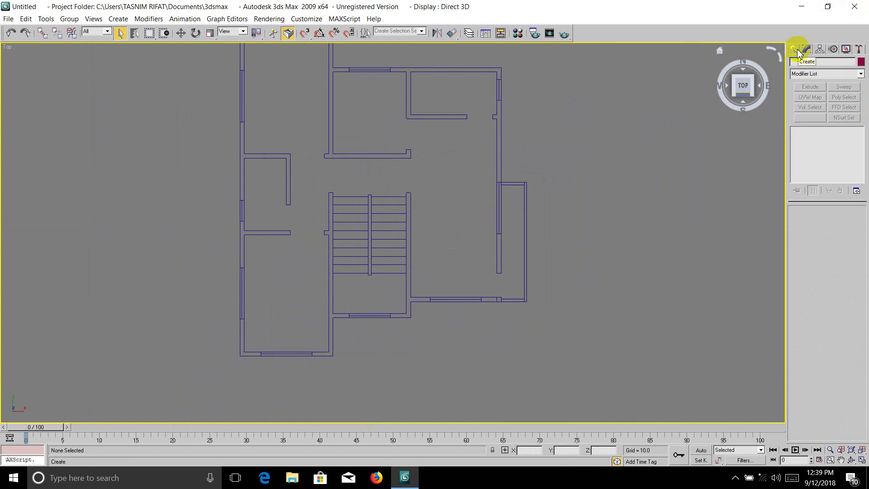
# Start the Box tool in the Create panel with 2.5D snapping.
pyautogui.click(795, 50)
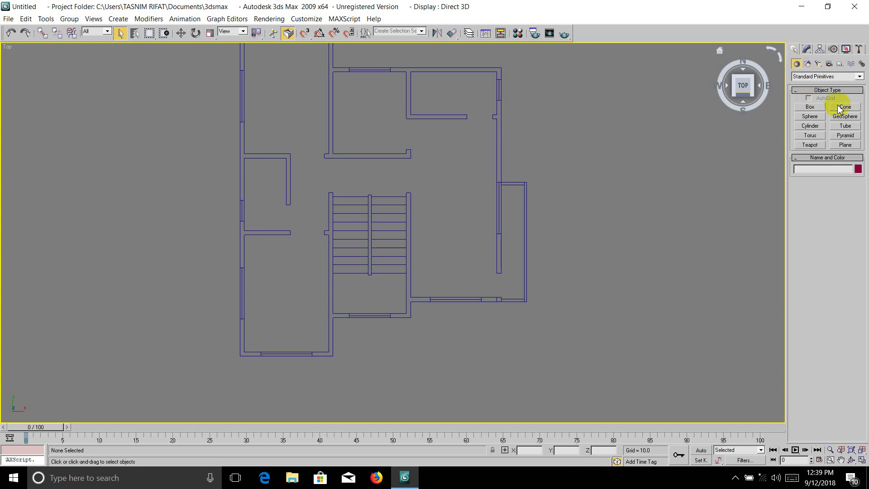
pyautogui.click(811, 108)
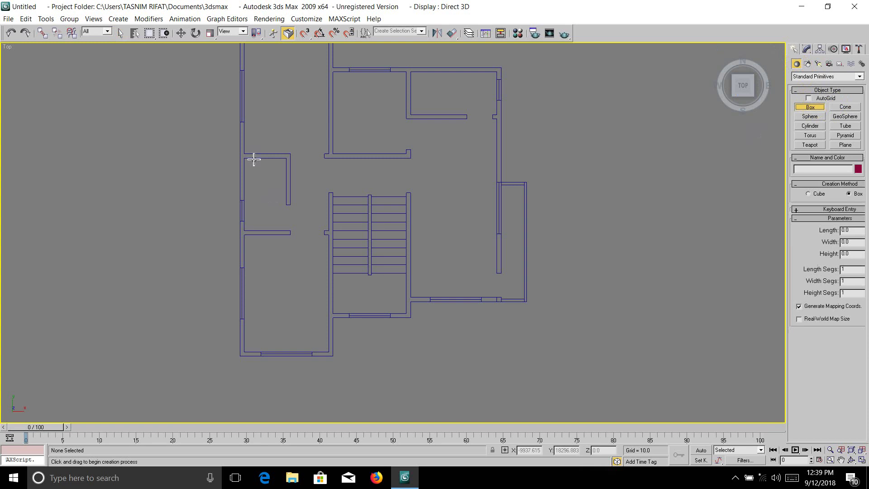
pyautogui.click(305, 35)
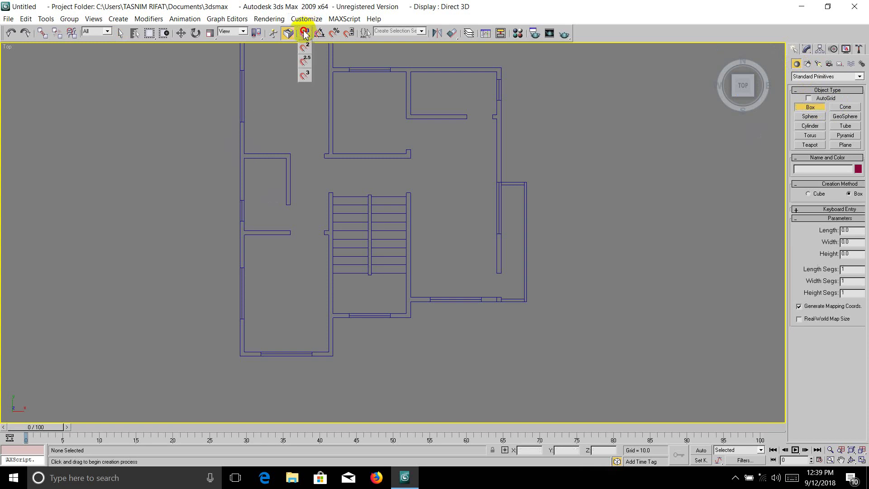
pyautogui.click(306, 63)
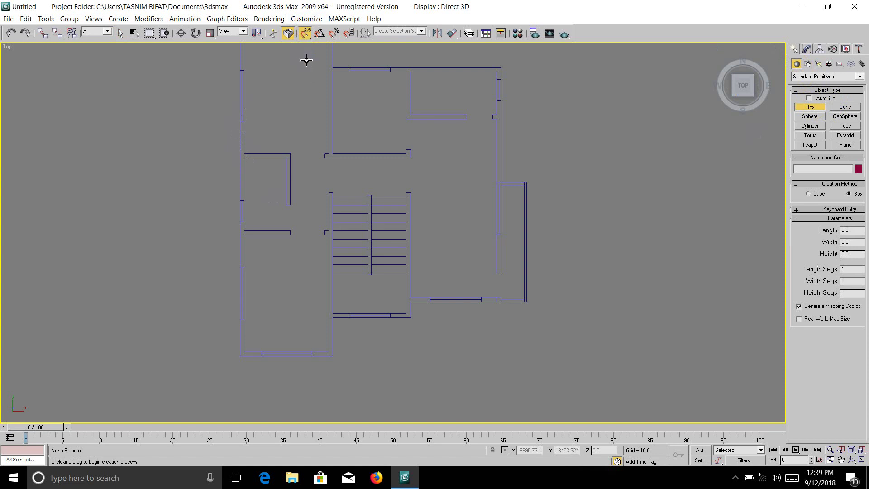
# Limit snapping to Vertex only in Grid and Snap Settings.
pyautogui.rightClick(303, 36)
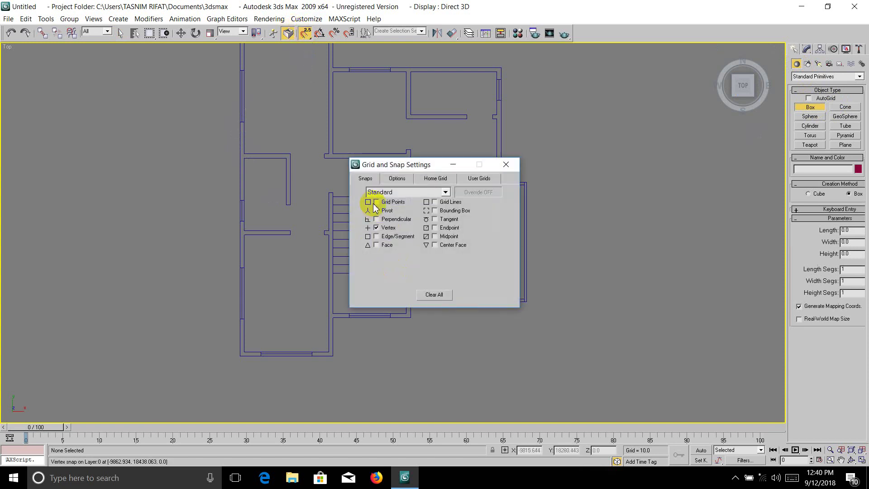
pyautogui.click(376, 227)
pyautogui.click(376, 202)
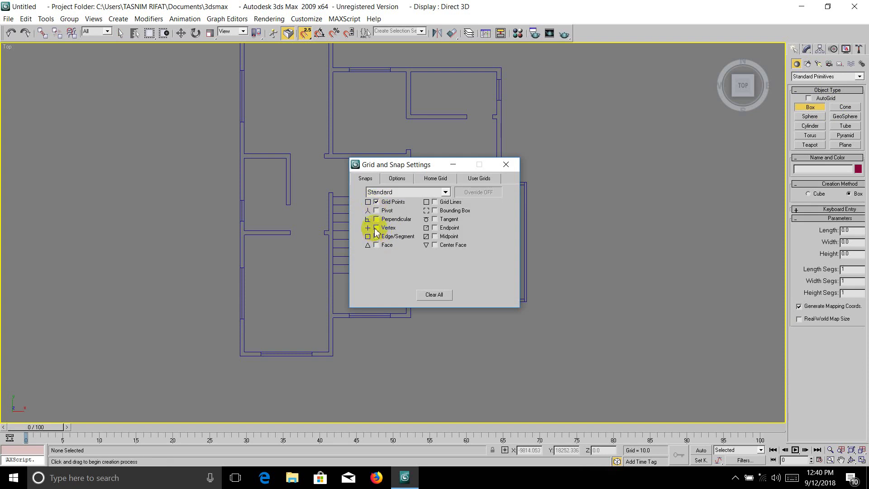
pyautogui.click(376, 202)
pyautogui.click(376, 228)
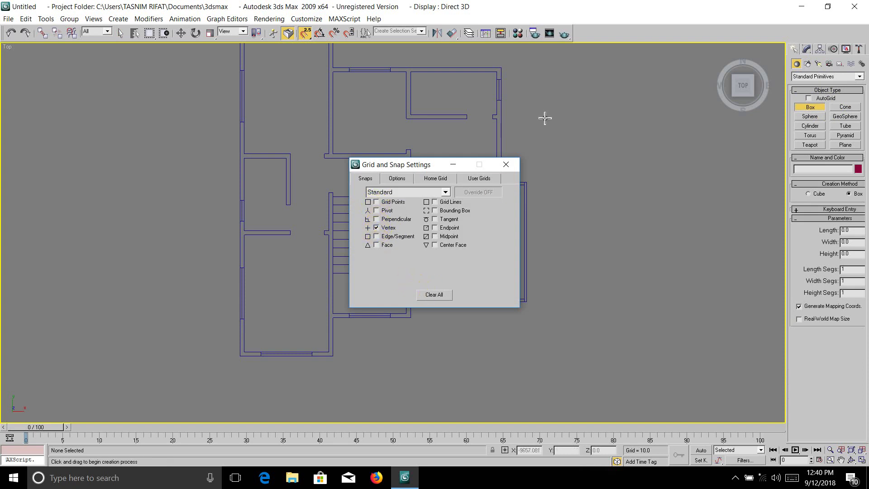
# Draw a snapped box across the left wall opening with Height 12.
pyautogui.click(506, 164)
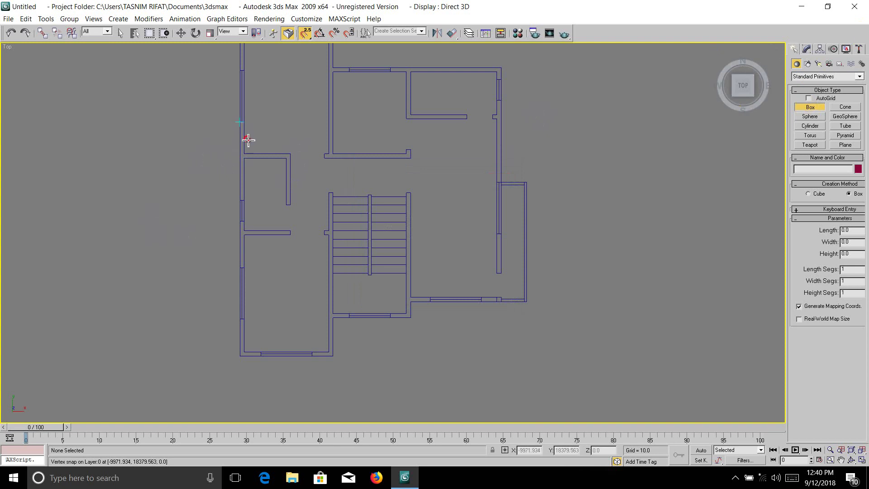
pyautogui.moveTo(248, 139); pyautogui.dragTo(248, 201)
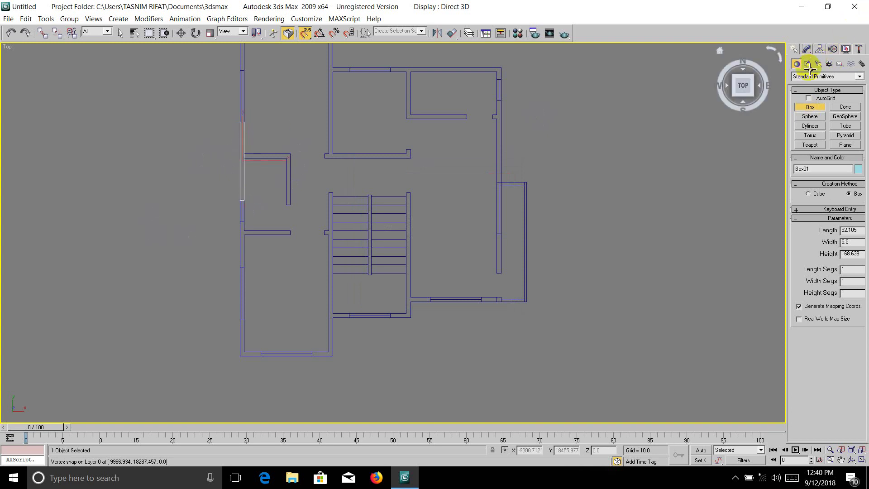
pyautogui.click(862, 253)
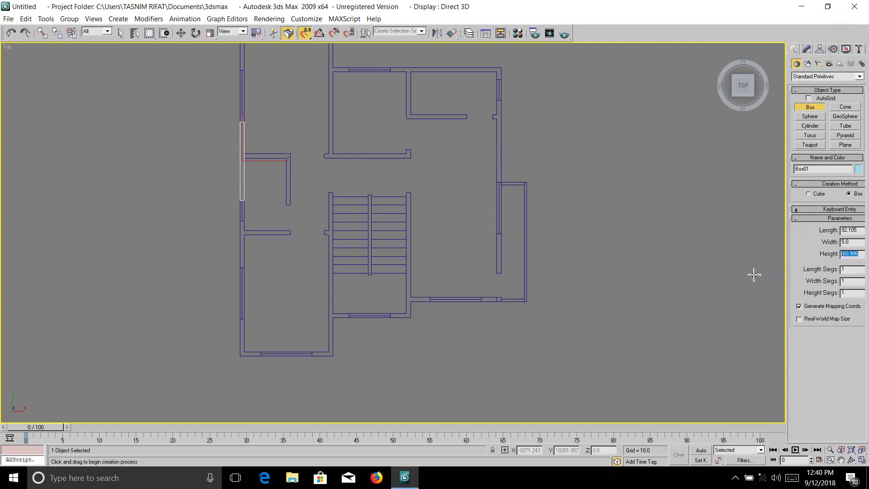
pyautogui.write('120.0')
# Draw a closed Line01 outline through the bottom-left wall corner's snapped vertices.
pyautogui.click(808, 64)
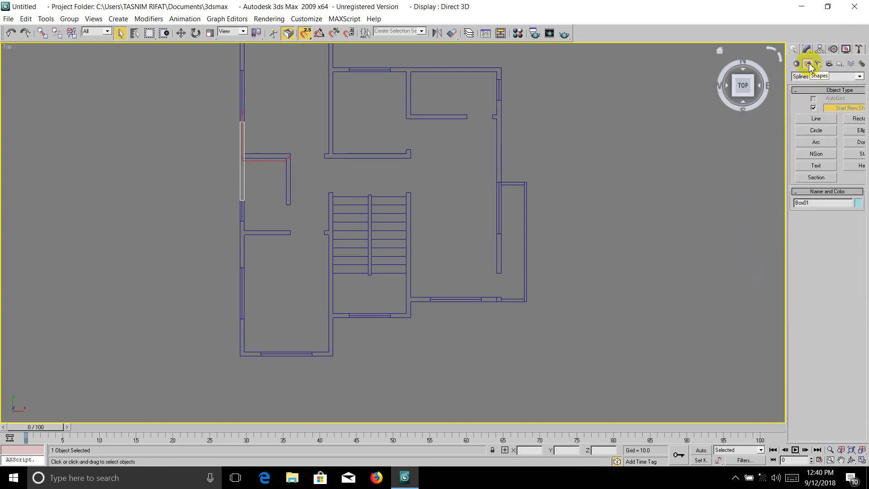
pyautogui.click(817, 120)
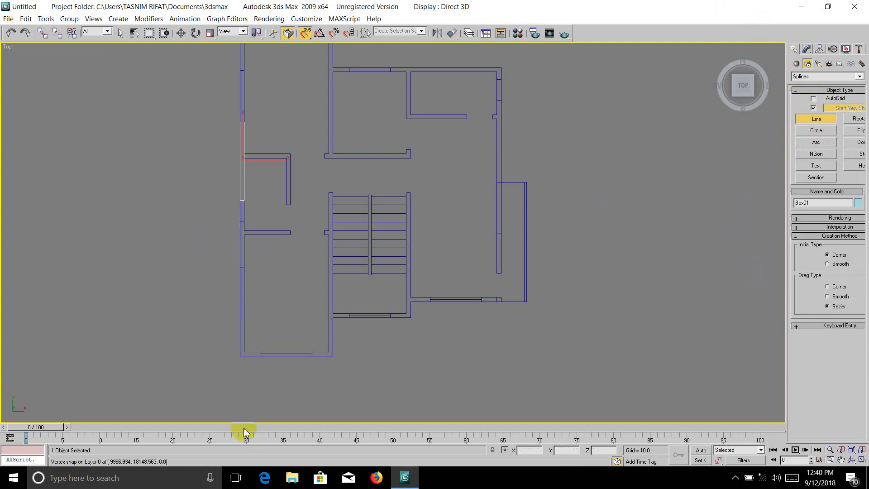
pyautogui.click(240, 320)
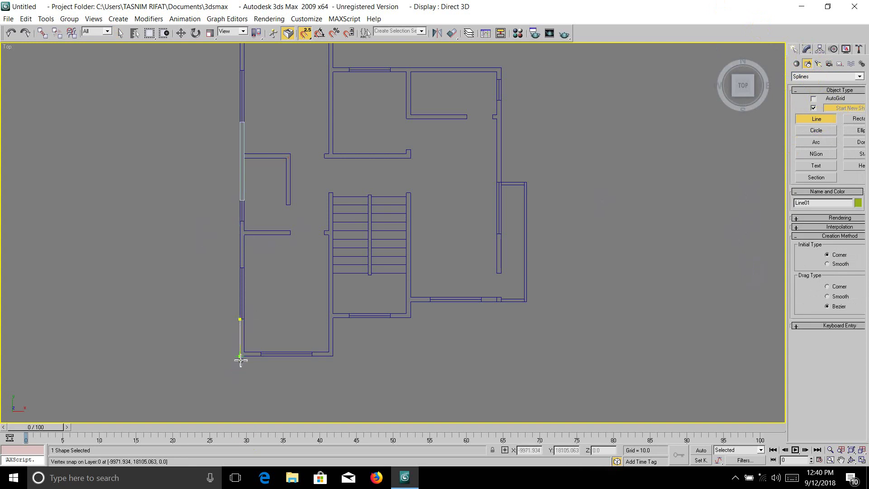
pyautogui.click(240, 356)
pyautogui.click(246, 351)
pyautogui.click(241, 320)
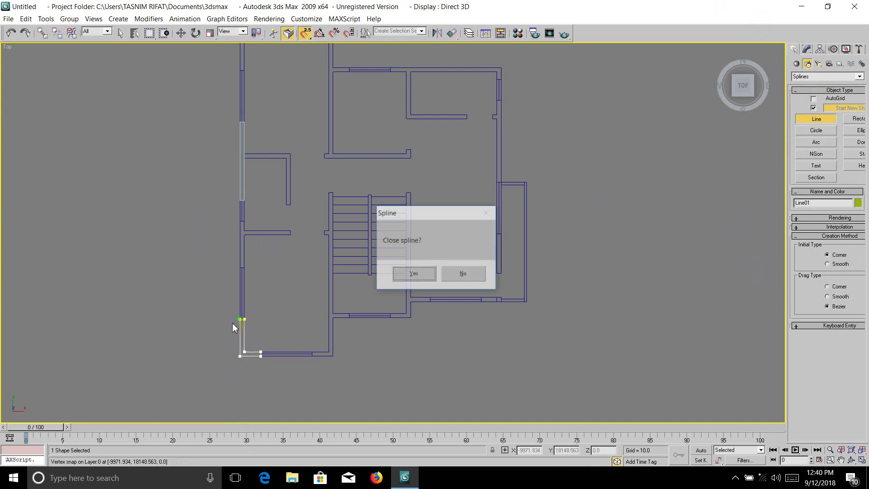
pyautogui.click(418, 273)
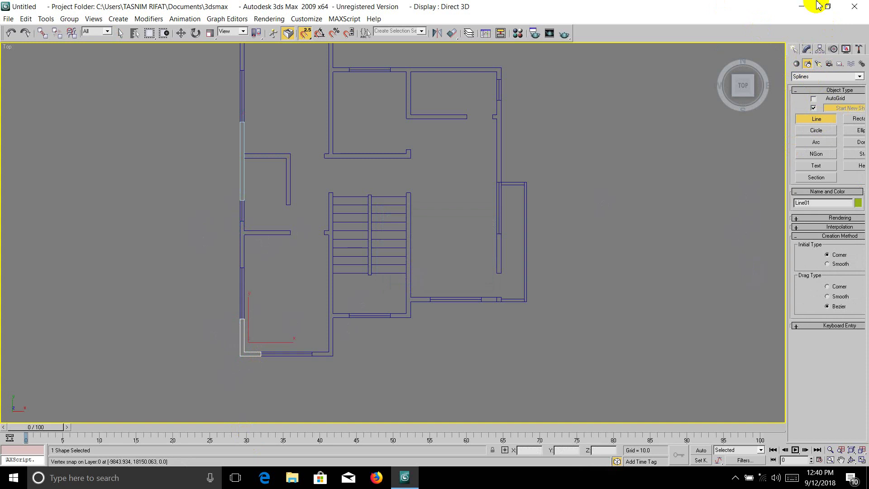
# Extrude the Line01 corner outline by 120 units.
pyautogui.click(807, 49)
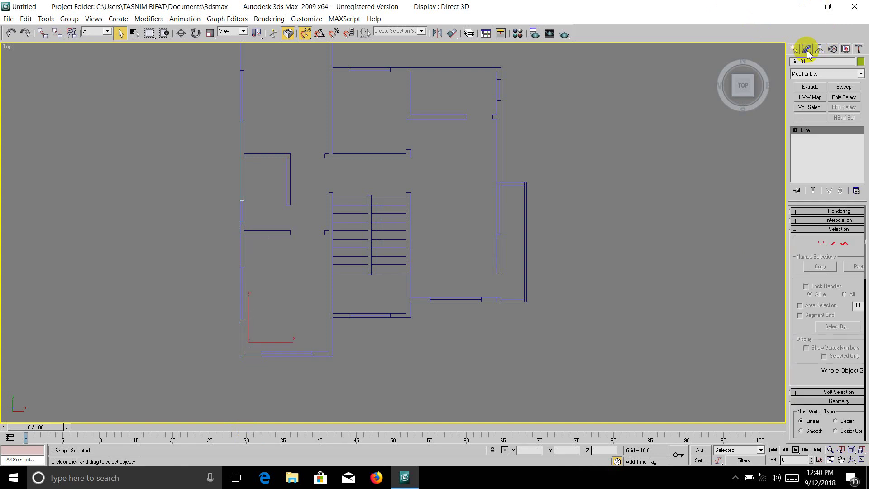
pyautogui.click(810, 87)
pyautogui.doubleClick(847, 223)
pyautogui.write('120')
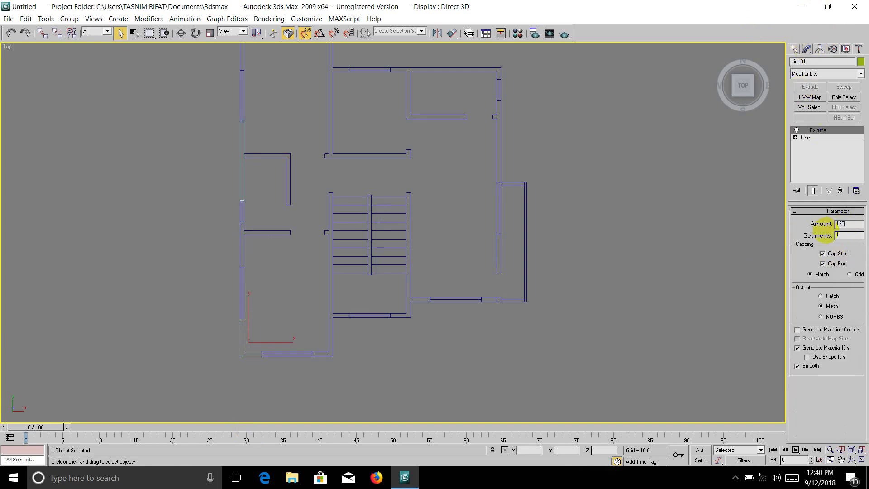
pyautogui.press('Return')
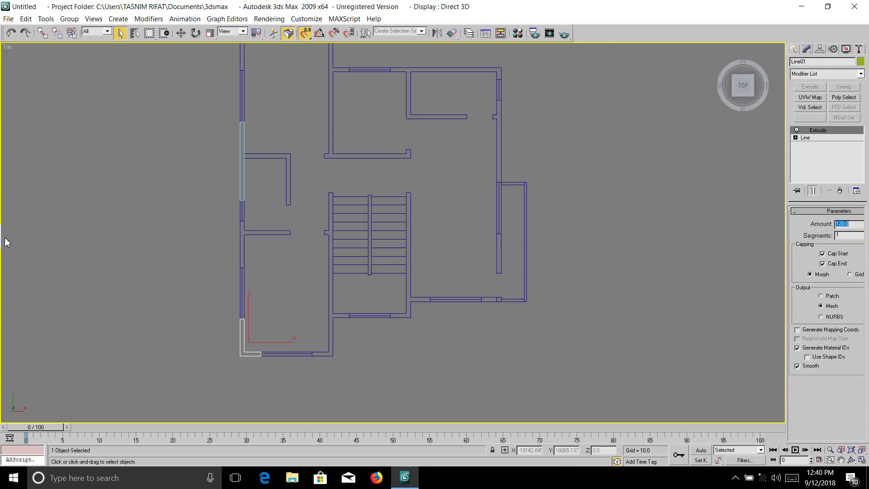
pyautogui.click(794, 49)
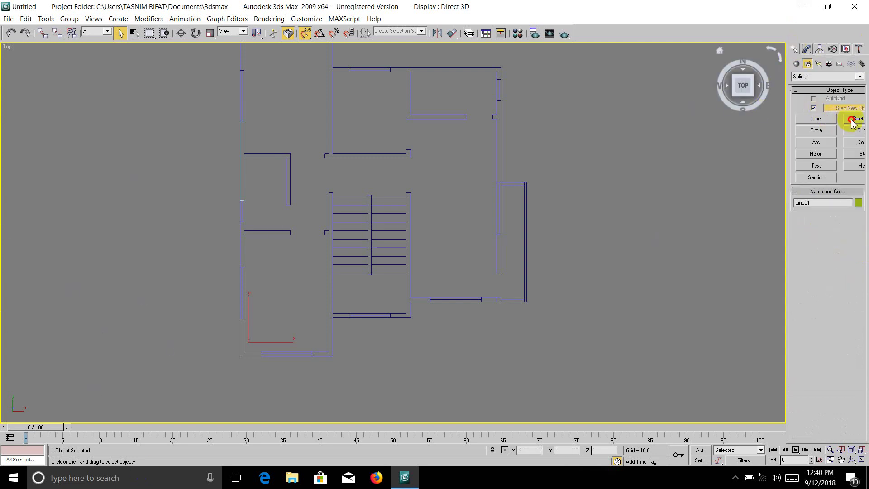
# Draw a 54.695 by 5.0 rectangle along the left wall and extrude it 120 units.
pyautogui.click(851, 120)
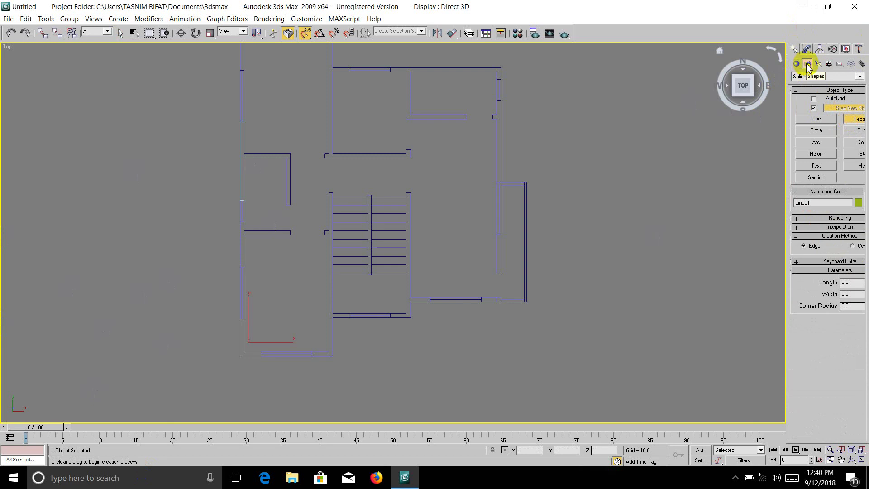
pyautogui.click(853, 121)
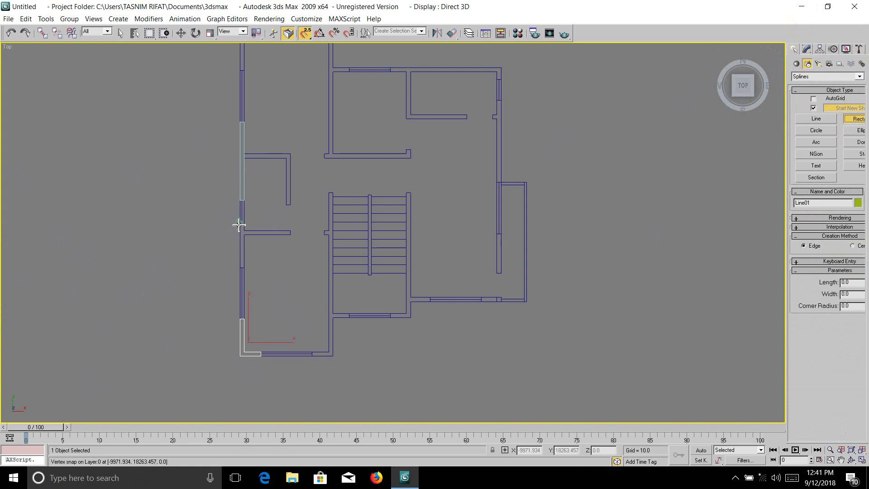
pyautogui.moveTo(239, 225); pyautogui.dragTo(249, 263)
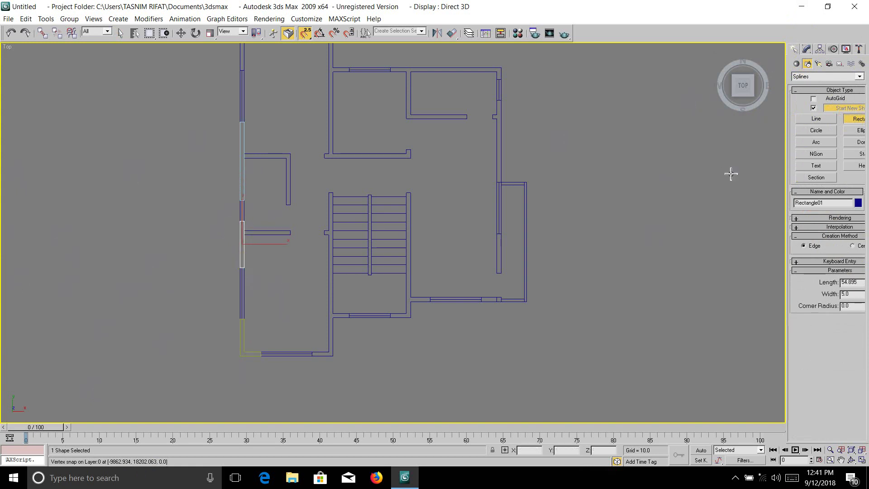
pyautogui.click(806, 50)
pyautogui.click(810, 87)
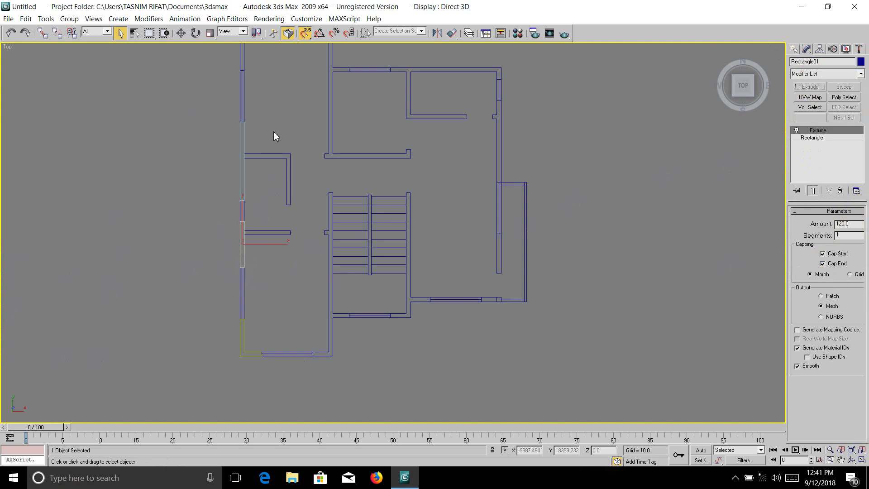
pyautogui.click(862, 459)
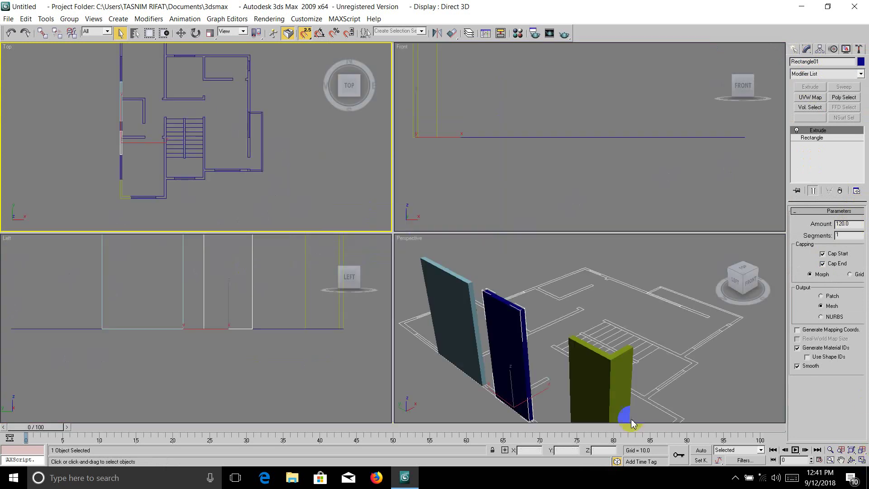
pyautogui.rightClick(767, 390)
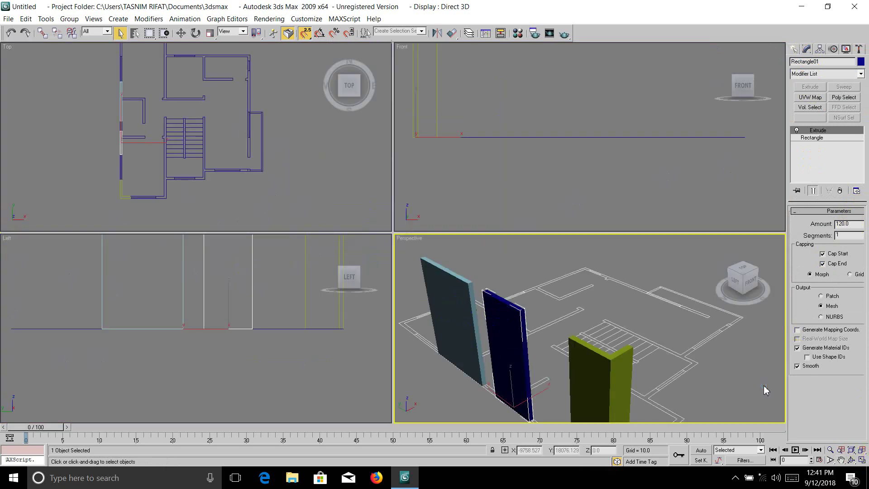
pyautogui.hotkey('alt', 'w')
pyautogui.scroll(-3, 381, 252)
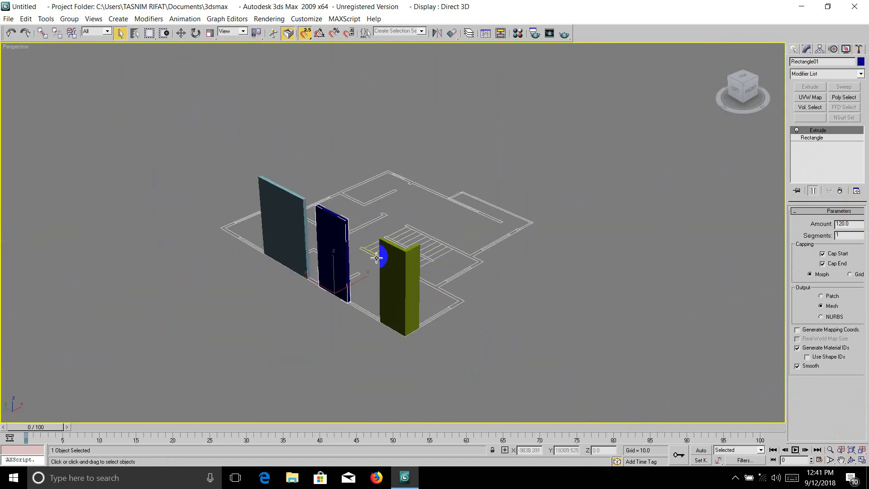
pyautogui.scroll(3, 380, 261)
pyautogui.scroll(-2, 380, 261)
pyautogui.scroll(2, 333, 285)
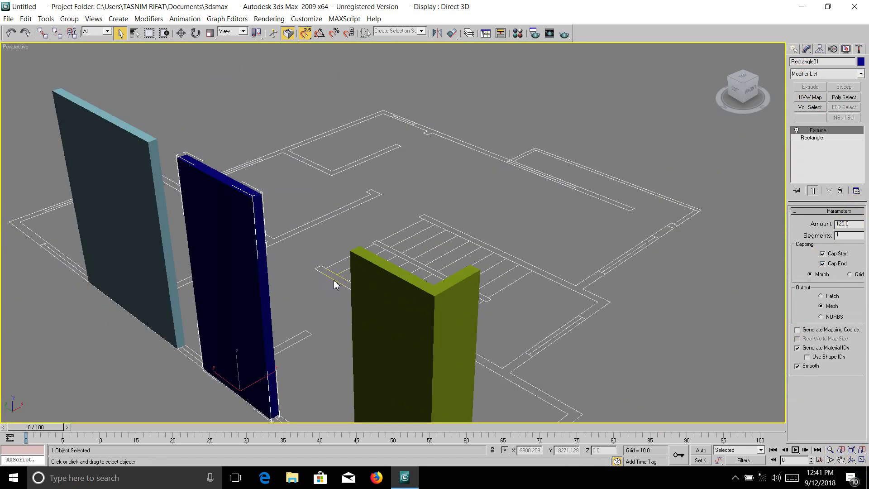
pyautogui.scroll(-2, 321, 273)
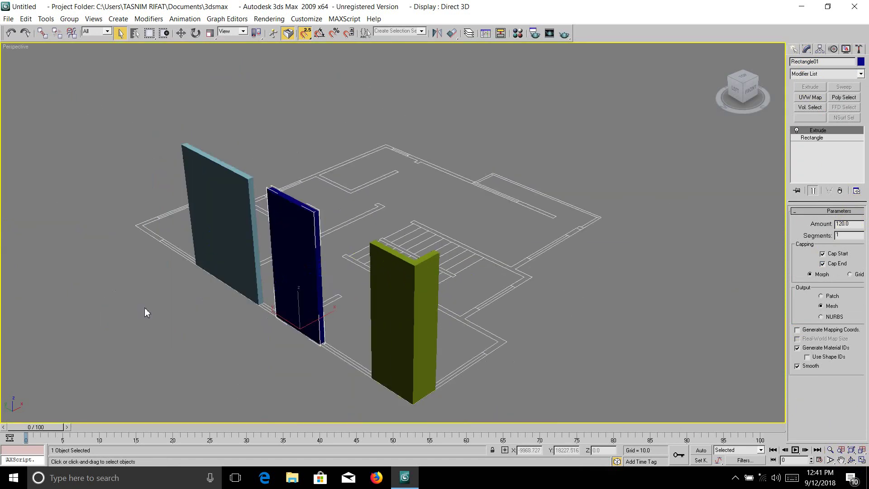
pyautogui.click(863, 460)
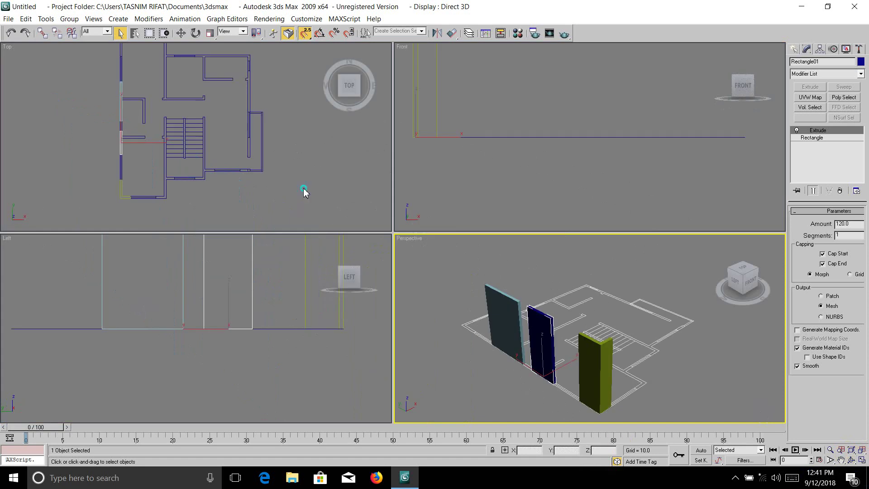
pyautogui.rightClick(303, 193)
# Maximize the Top view and draw a 45.0 by 5.0 rectangle filling the wall gap.
pyautogui.click(862, 459)
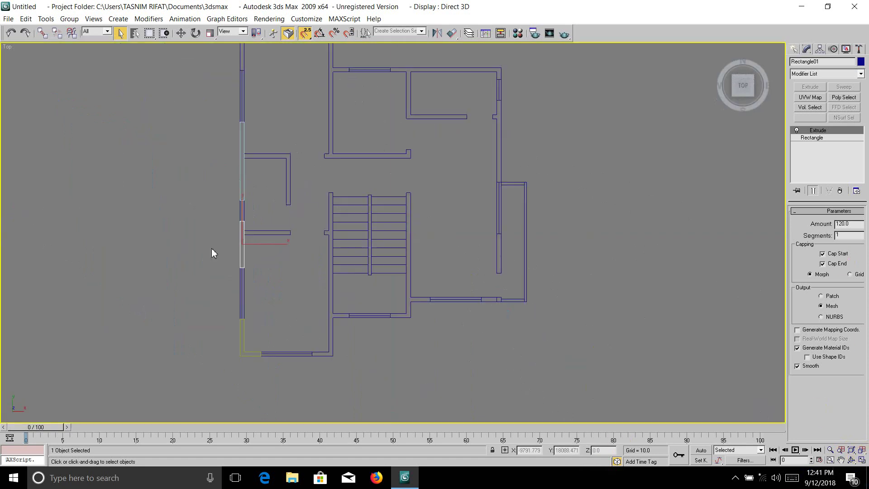
pyautogui.scroll(-3, 230, 295)
pyautogui.scroll(5, 342, 302)
pyautogui.moveTo(361, 343); pyautogui.dragTo(350, 317, button='middle')
pyautogui.scroll(2, 303, 324)
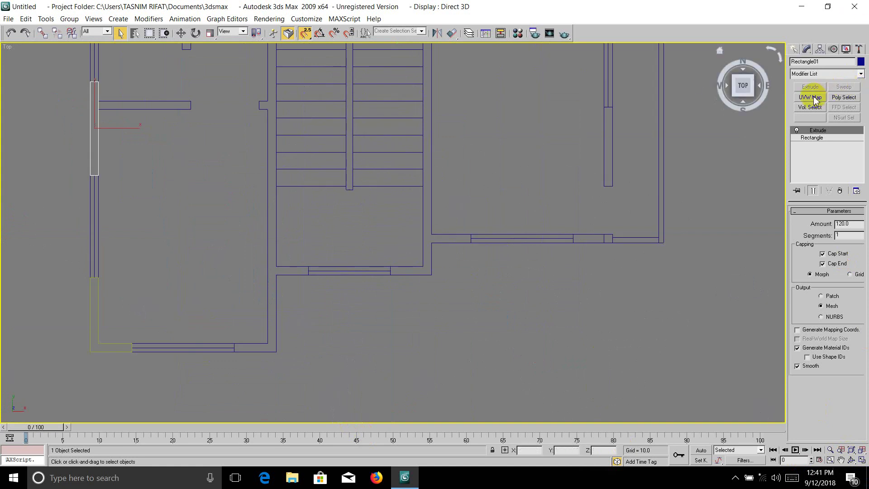
pyautogui.click(793, 49)
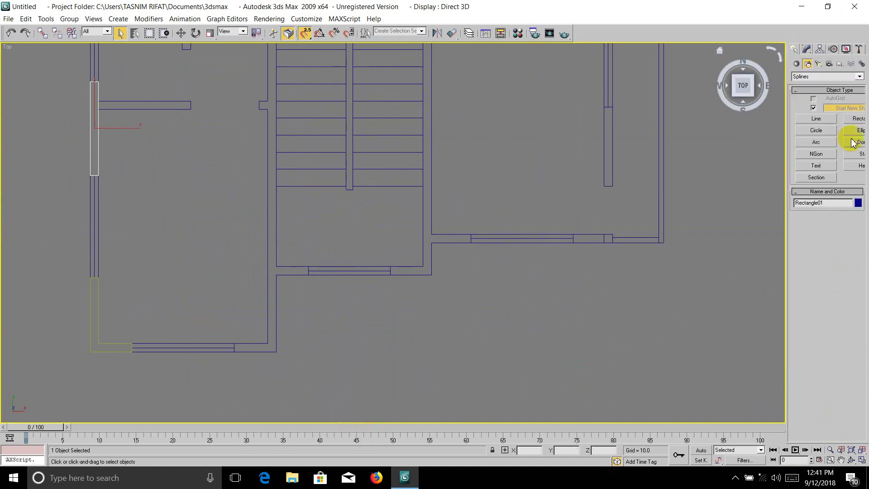
pyautogui.click(855, 119)
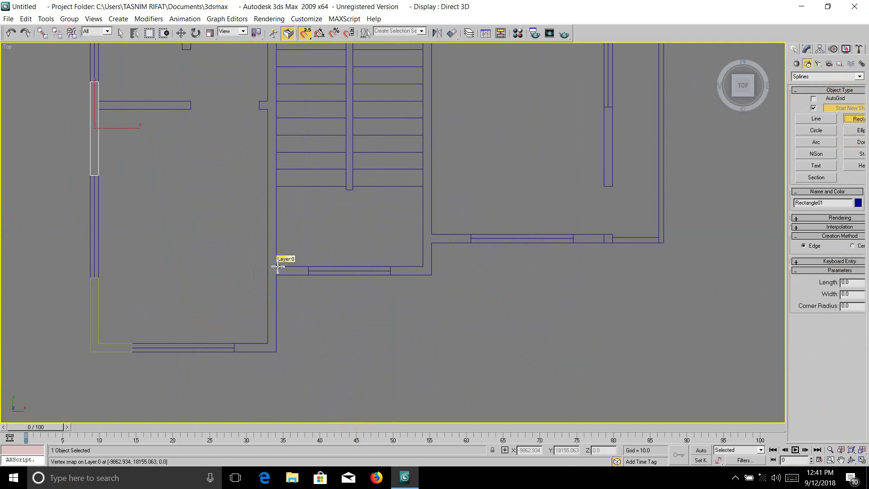
pyautogui.moveTo(278, 266); pyautogui.dragTo(267, 352)
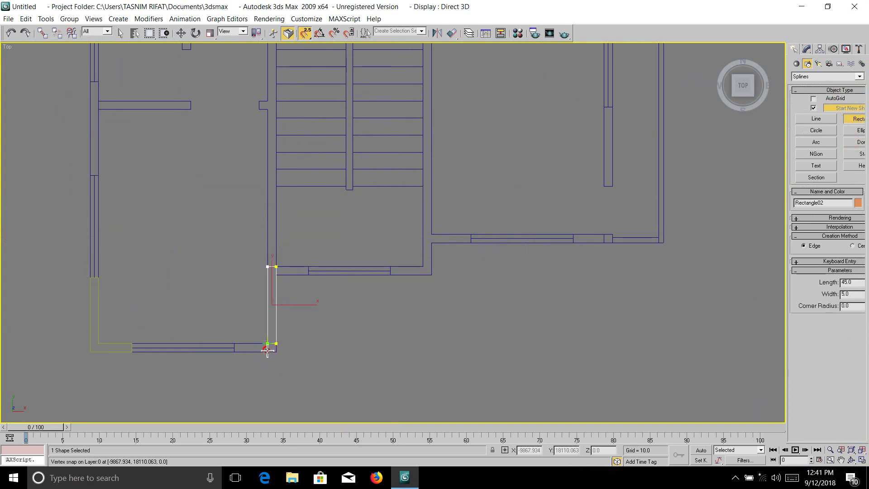
# Extrude Rectangle02 to a 120-unit-tall wall.
pyautogui.click(807, 50)
pyautogui.click(810, 86)
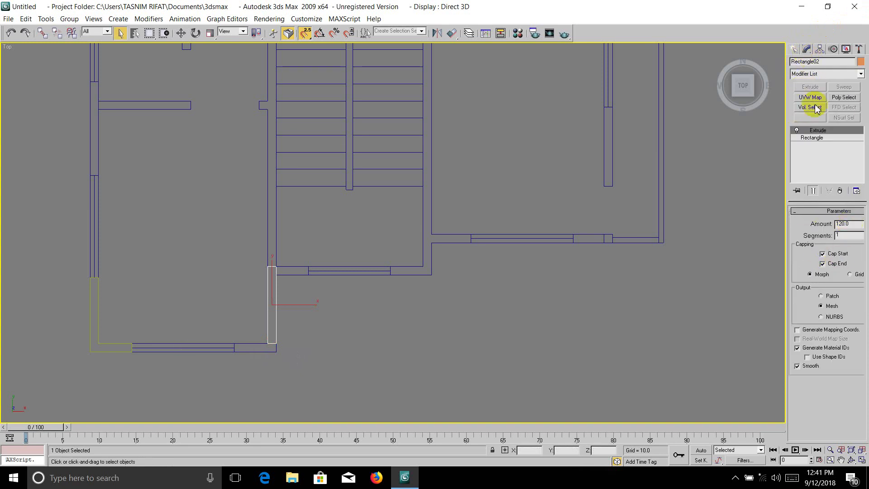
pyautogui.click(794, 50)
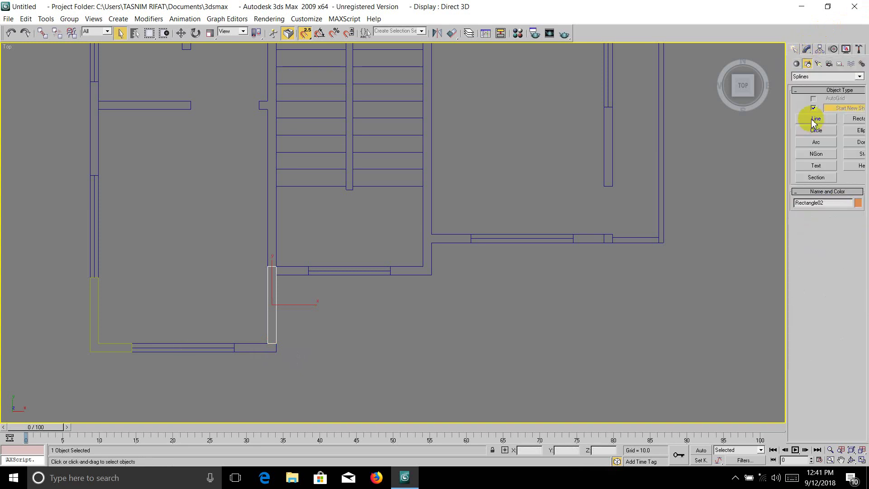
pyautogui.click(854, 119)
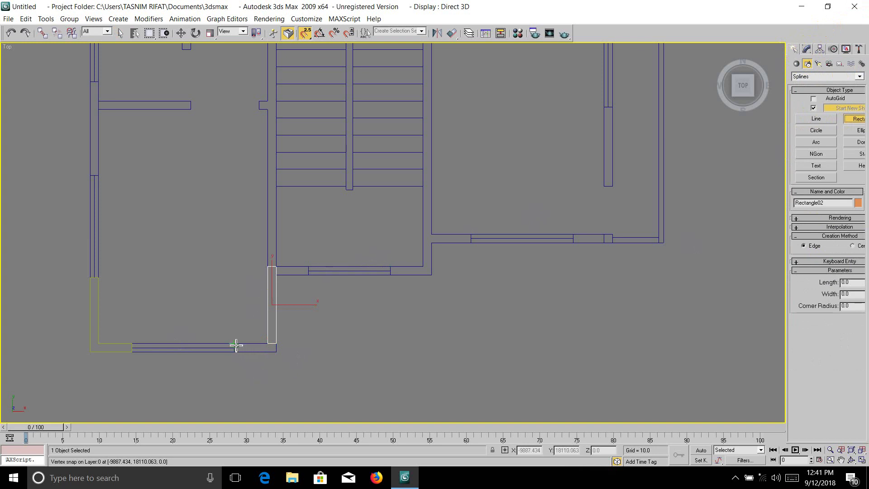
# Draw a 5 x 24.5 wall rectangle at the bottom corner and extrude it 120 units.
pyautogui.moveTo(236, 345); pyautogui.dragTo(276, 351)
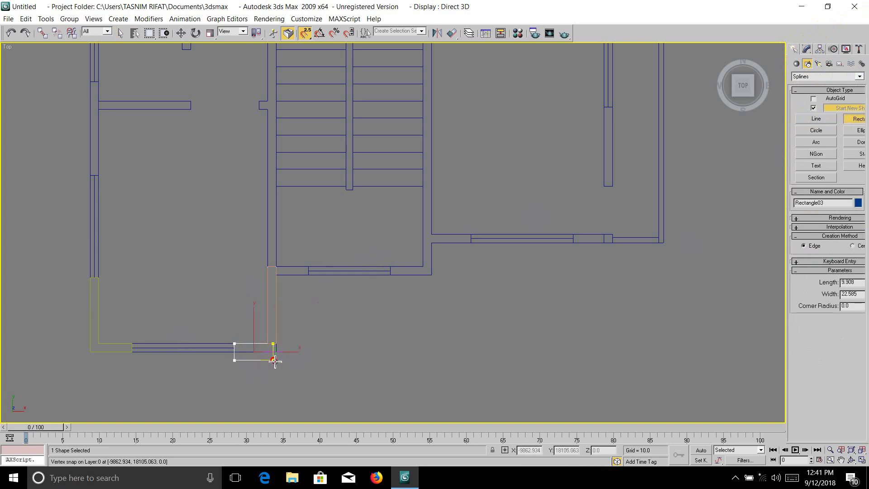
pyautogui.click(807, 48)
pyautogui.click(810, 86)
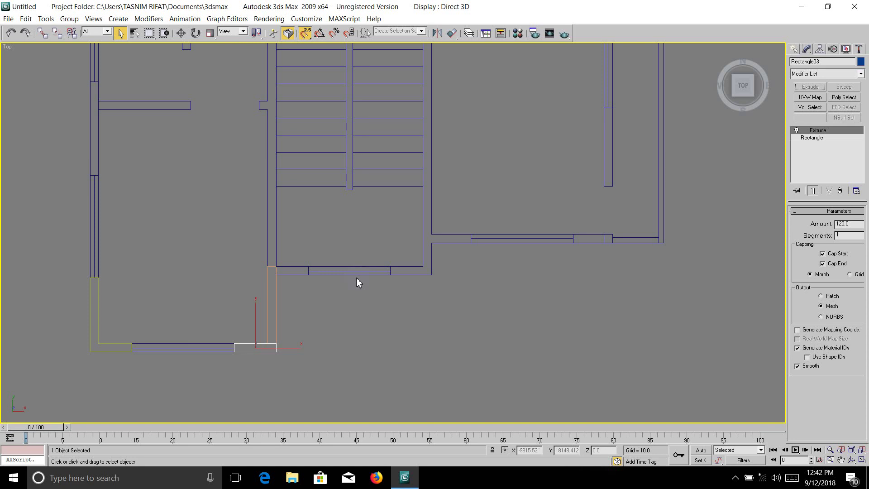
pyautogui.click(794, 49)
pyautogui.click(856, 119)
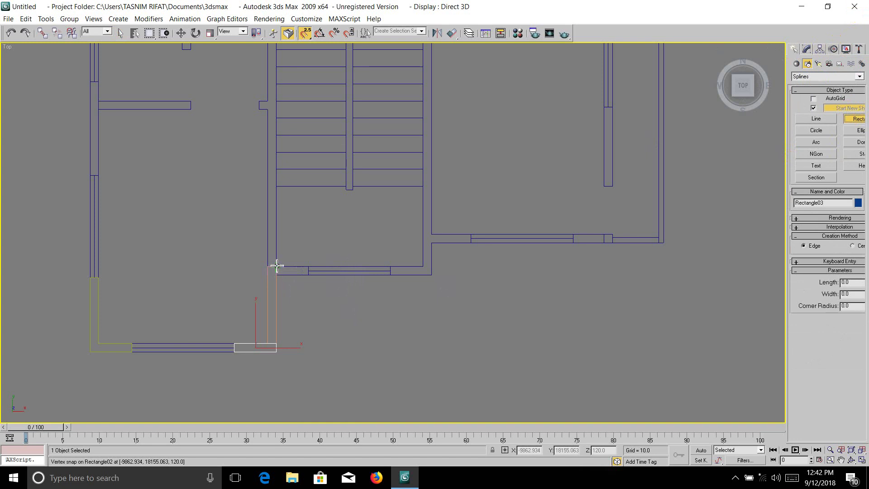
# Add 5 x 19 and 5 x 24 wall rectangles on the stair room's lower wall, each extruded 120.
pyautogui.moveTo(276, 268); pyautogui.dragTo(308, 274)
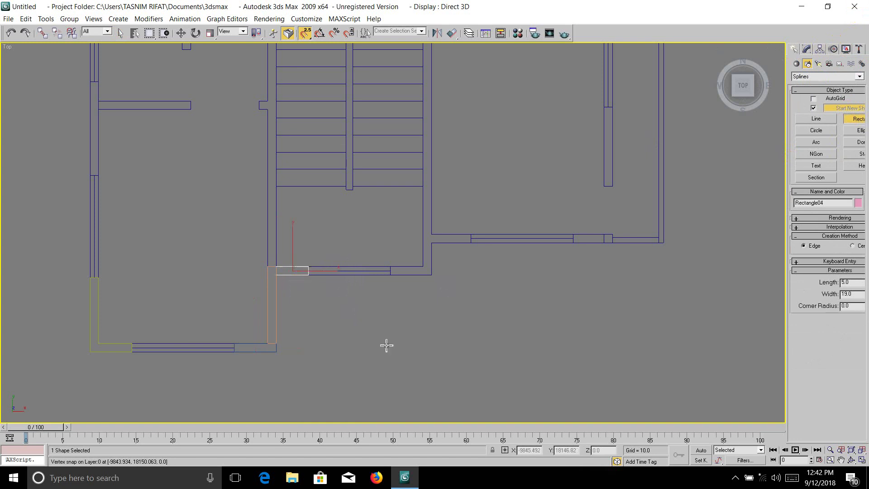
pyautogui.click(806, 49)
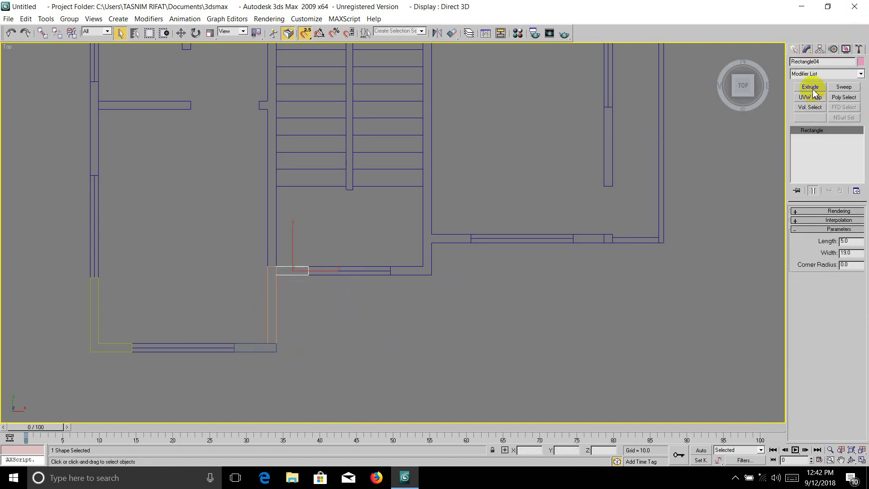
pyautogui.click(810, 86)
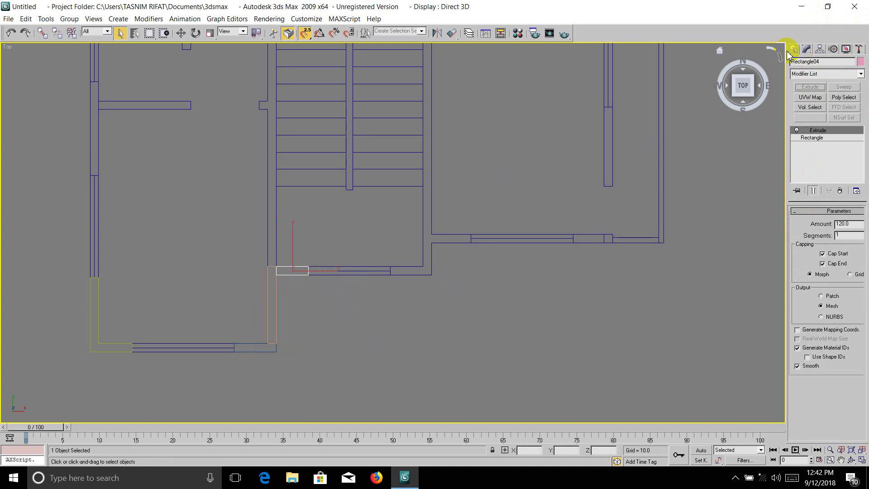
pyautogui.click(794, 49)
pyautogui.click(852, 118)
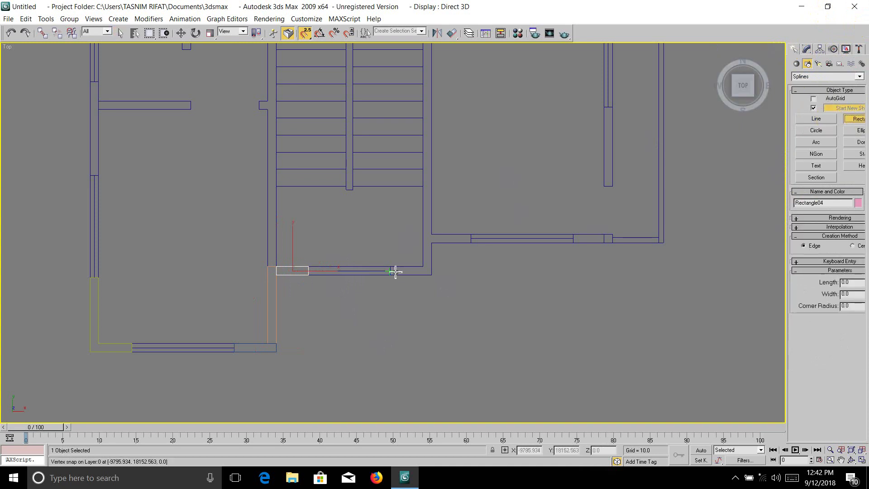
pyautogui.moveTo(391, 266); pyautogui.dragTo(429, 277)
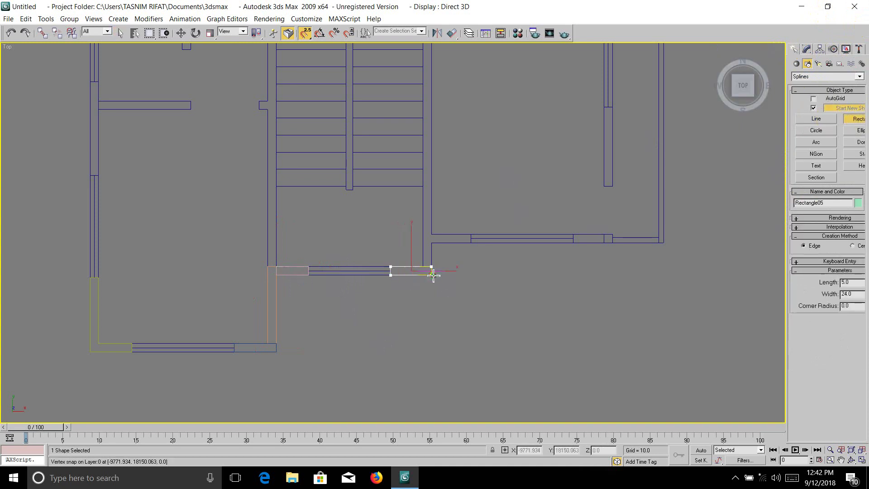
pyautogui.click(807, 49)
pyautogui.click(817, 87)
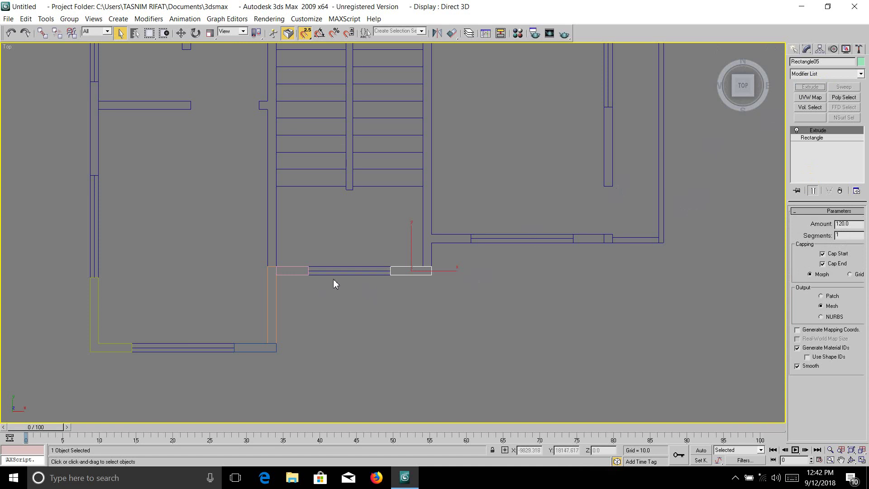
pyautogui.scroll(-3, 333, 279)
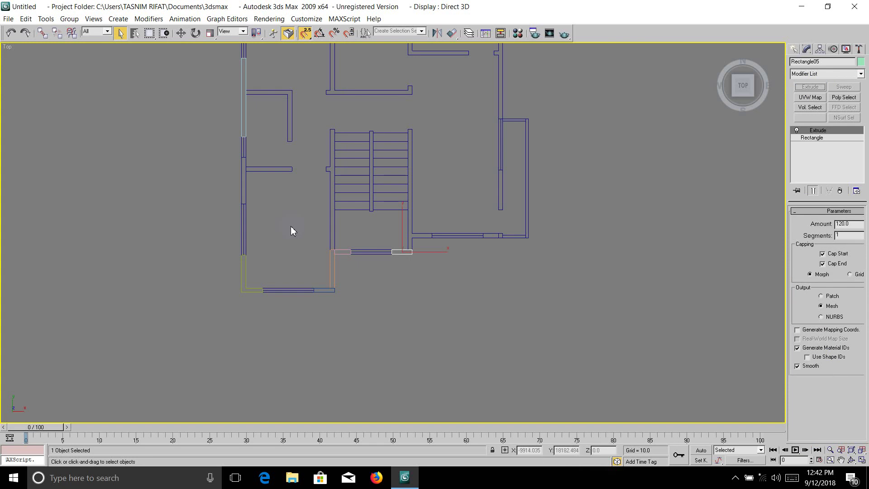
# Maximize the Perspective viewport to show the walls full-screen.
pyautogui.click(861, 459)
pyautogui.click(719, 397)
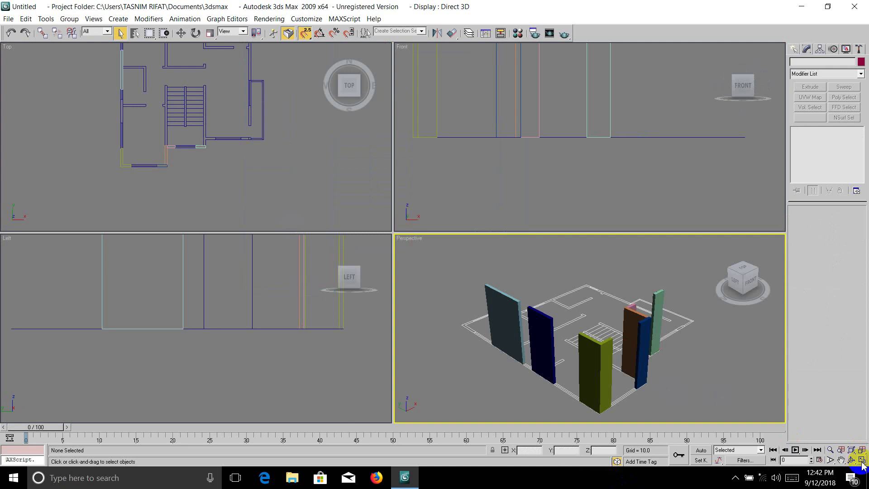
pyautogui.click(862, 460)
# Lower the dark grey Box01 wall's height from 120 to 114.
pyautogui.click(218, 187)
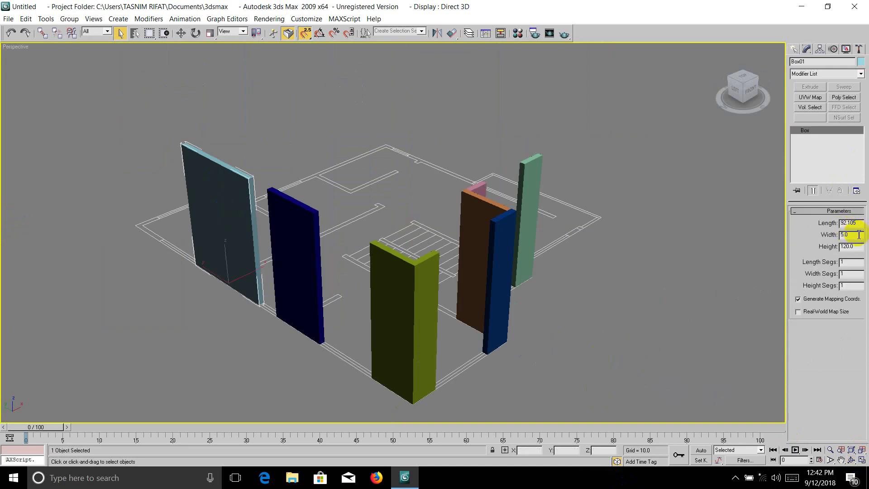
pyautogui.press('Tab')
pyautogui.write('114')
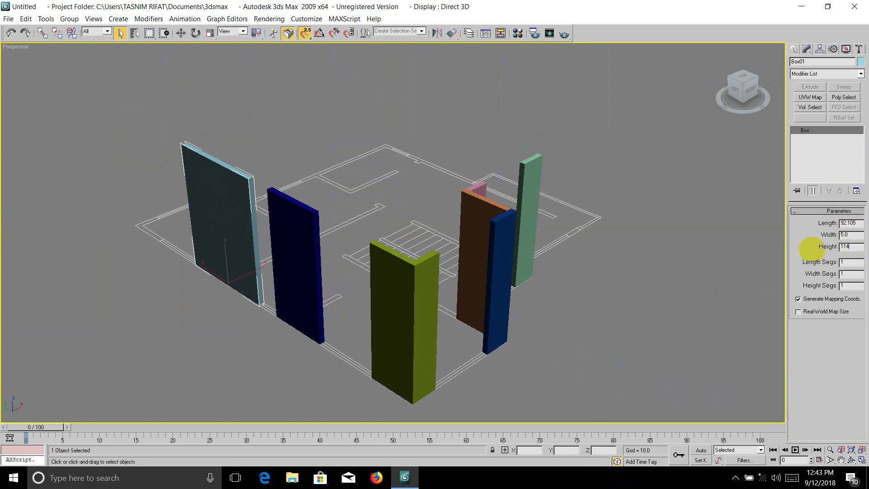
pyautogui.press('Return')
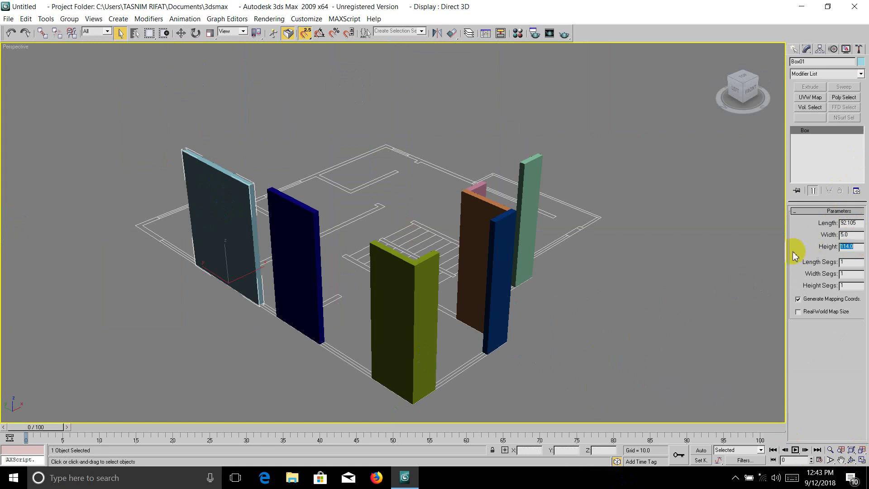
pyautogui.click(291, 236)
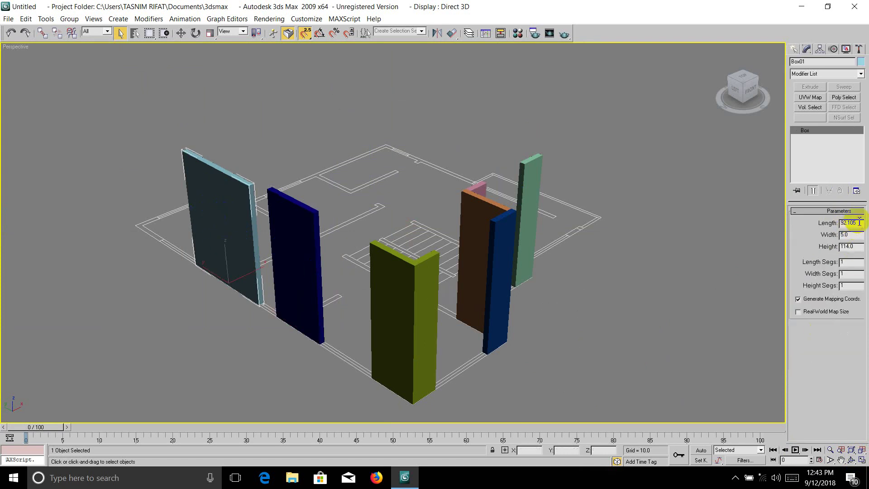
# Set the dark blue panel, yellow L-wall and narrow blue panel extrusions to 114.
pyautogui.click(516, 262)
pyautogui.click(300, 252)
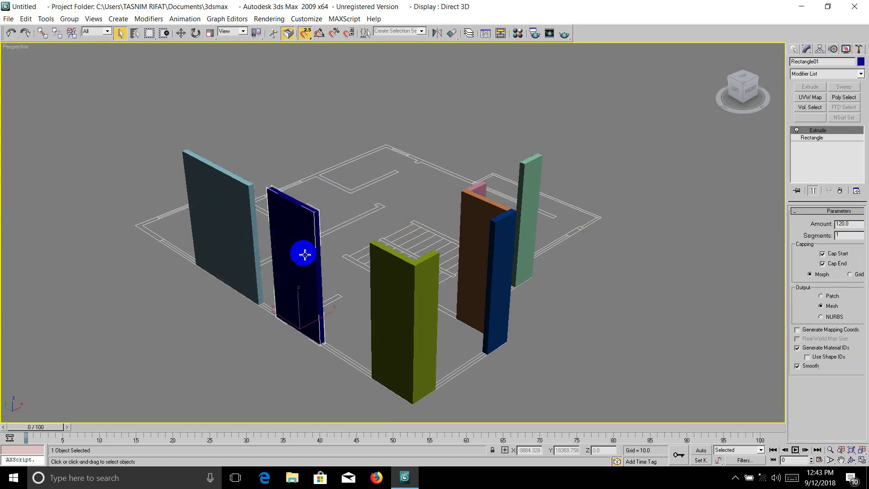
pyautogui.doubleClick(843, 225)
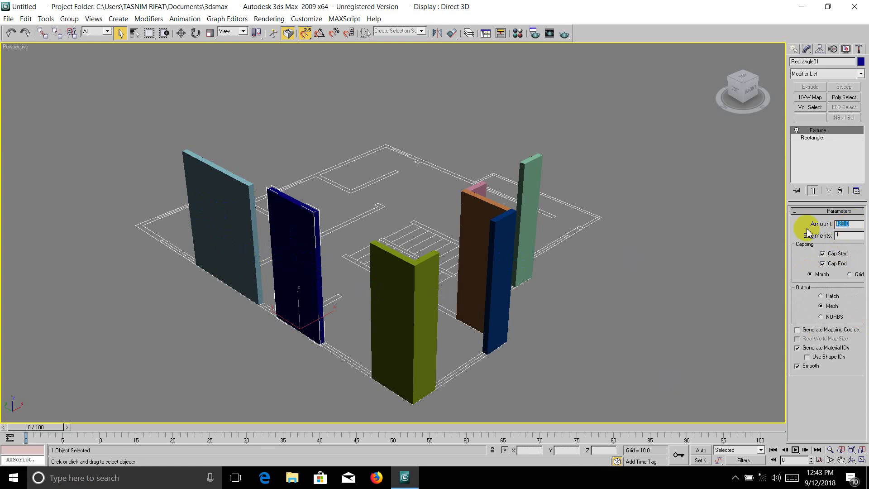
pyautogui.write('114')
pyautogui.press('Return')
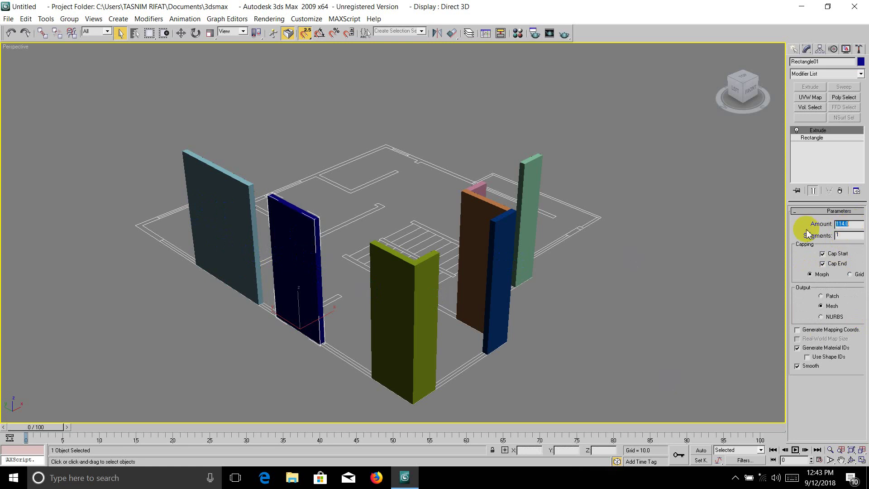
pyautogui.click(416, 280)
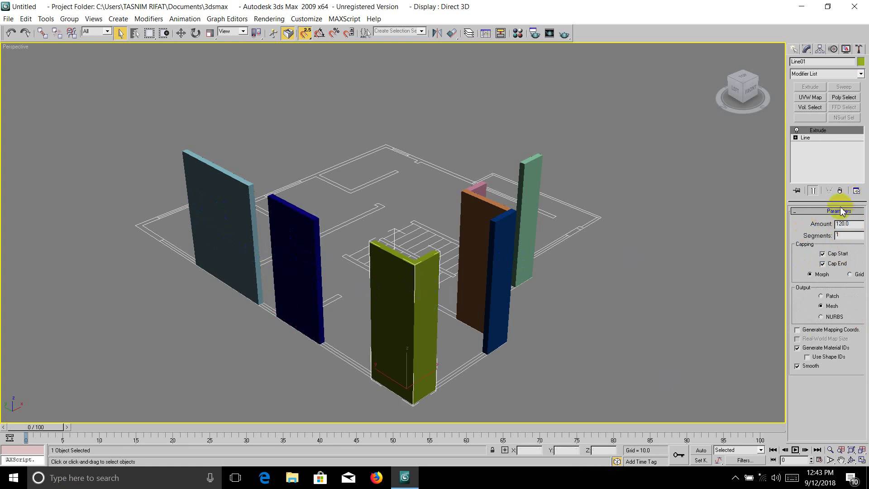
pyautogui.doubleClick(848, 224)
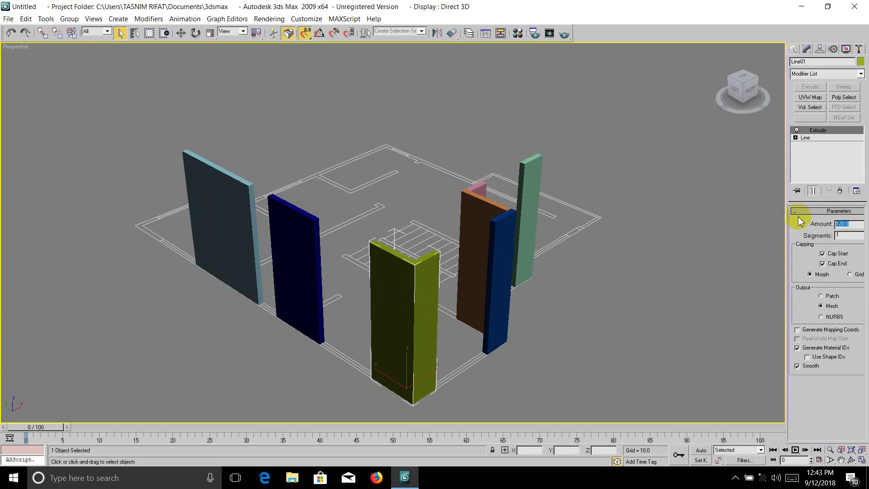
pyautogui.write('134')
pyautogui.press('Return')
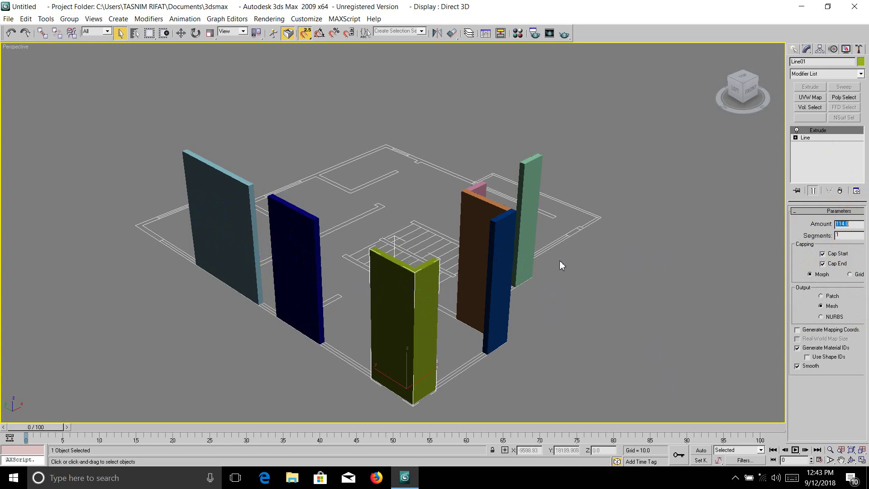
pyautogui.click(494, 271)
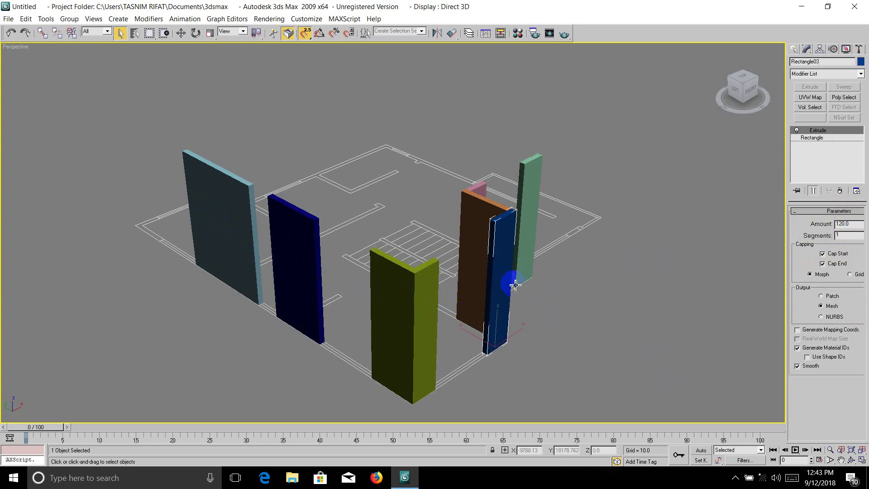
pyautogui.doubleClick(849, 224)
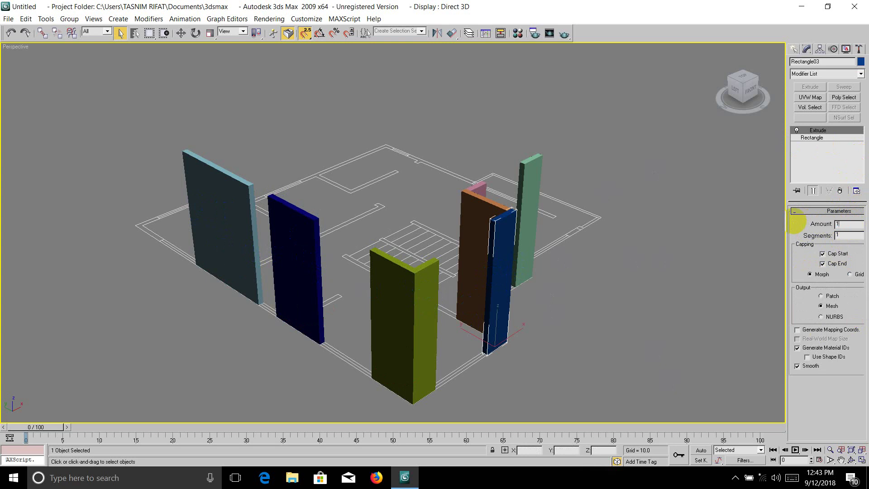
pyautogui.write('14')
pyautogui.press('Return')
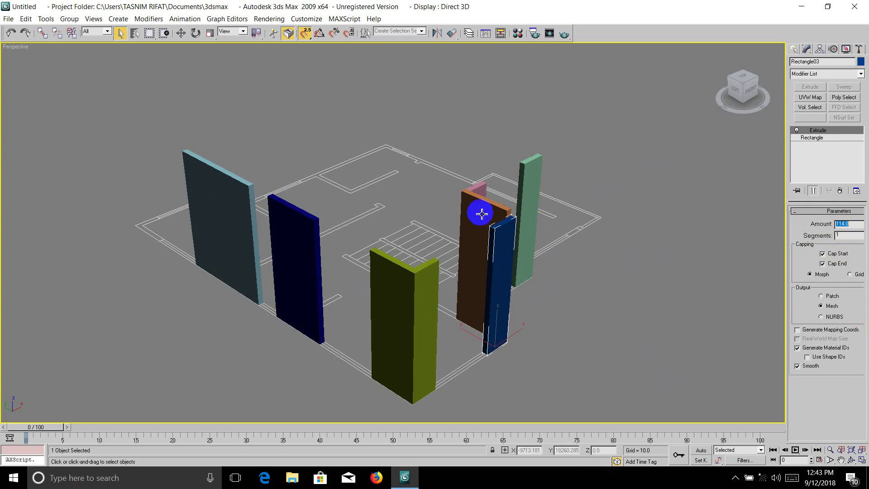
# Set the brown, pink and green wall extrusions to 114, then restore the four-view layout.
pyautogui.click(479, 209)
pyautogui.doubleClick(853, 223)
pyautogui.write('114')
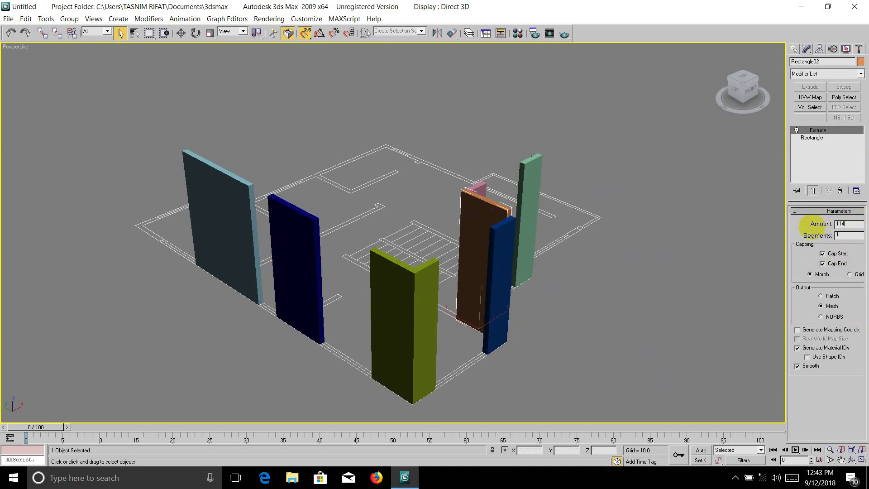
pyautogui.press('Return')
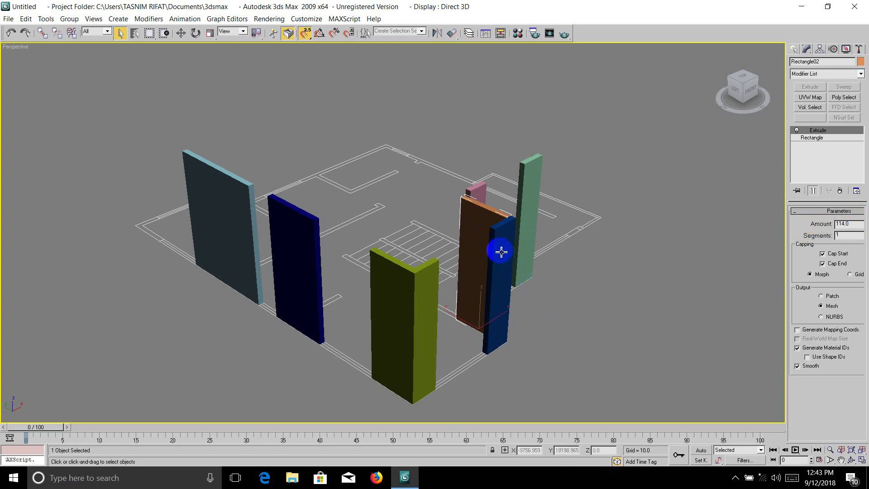
pyautogui.click(478, 190)
pyautogui.click(846, 223)
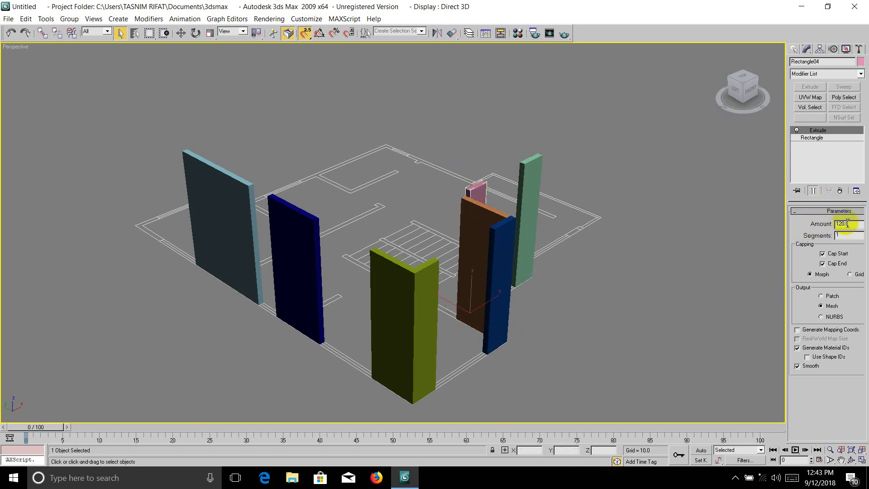
pyautogui.moveTo(853, 223); pyautogui.dragTo(804, 226)
pyautogui.write('11')
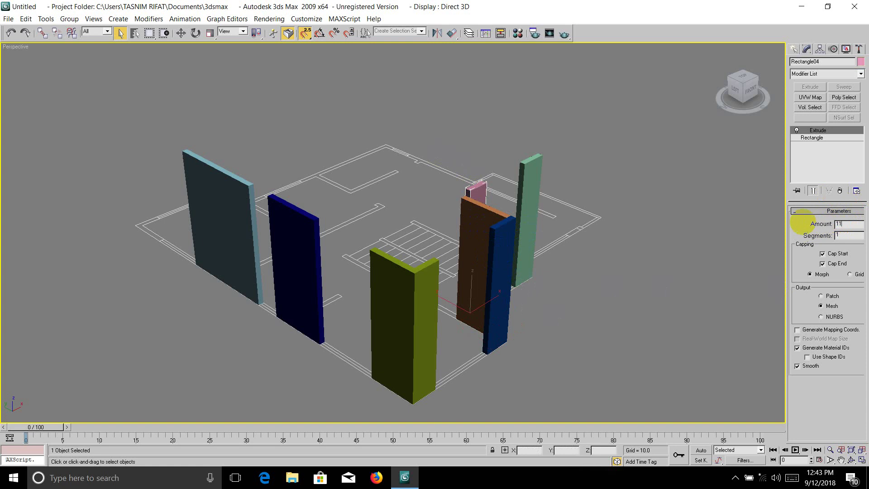
pyautogui.write('4')
pyautogui.press('Return')
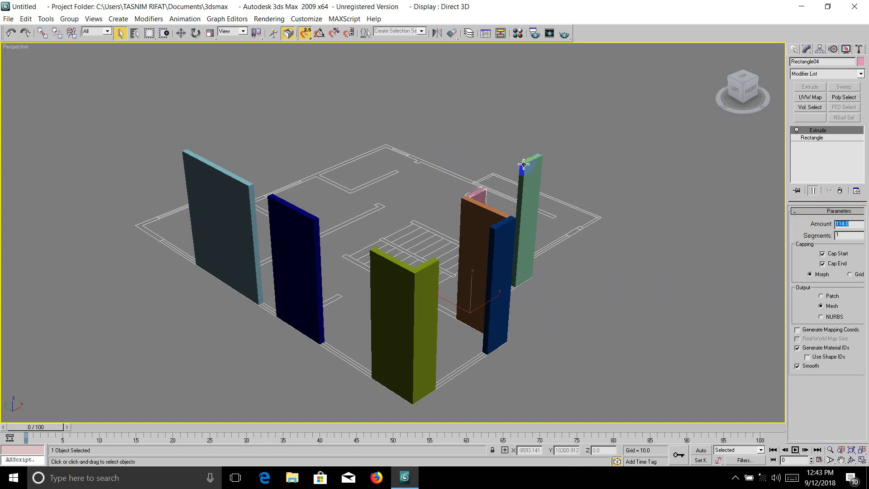
pyautogui.click(536, 172)
pyautogui.moveTo(846, 224); pyautogui.dragTo(818, 226)
pyautogui.write('114')
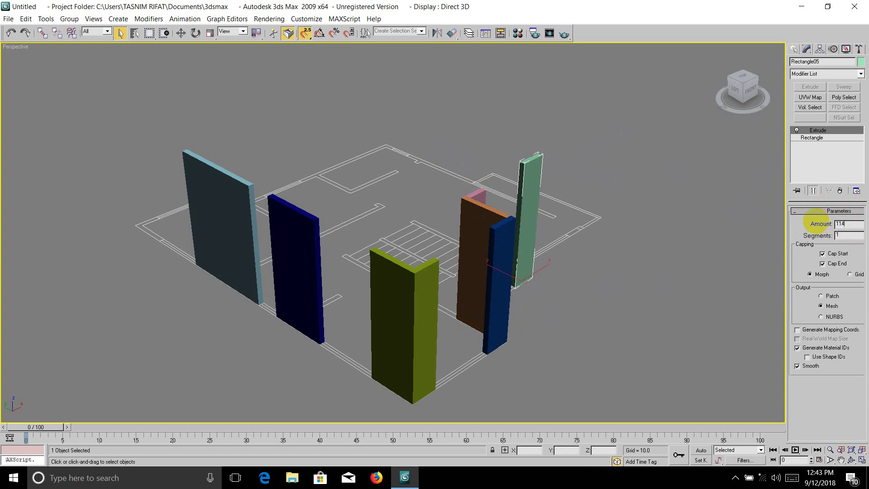
pyautogui.press('Return')
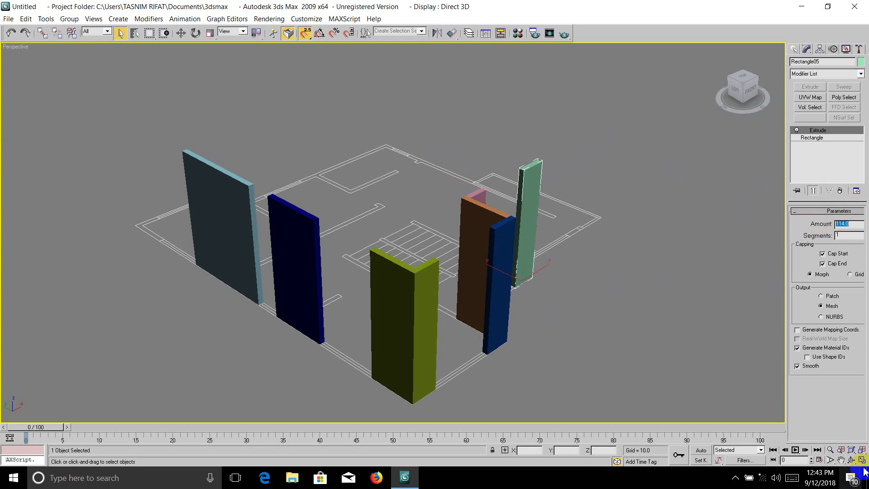
pyautogui.click(862, 460)
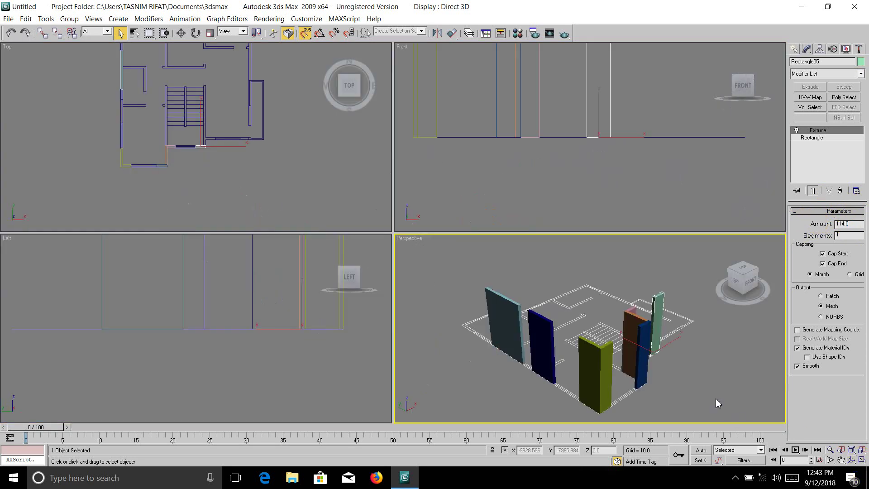
# Maximize the Top viewport and zoom in on the stair corner.
pyautogui.rightClick(293, 178)
pyautogui.hotkey('alt', 'w')
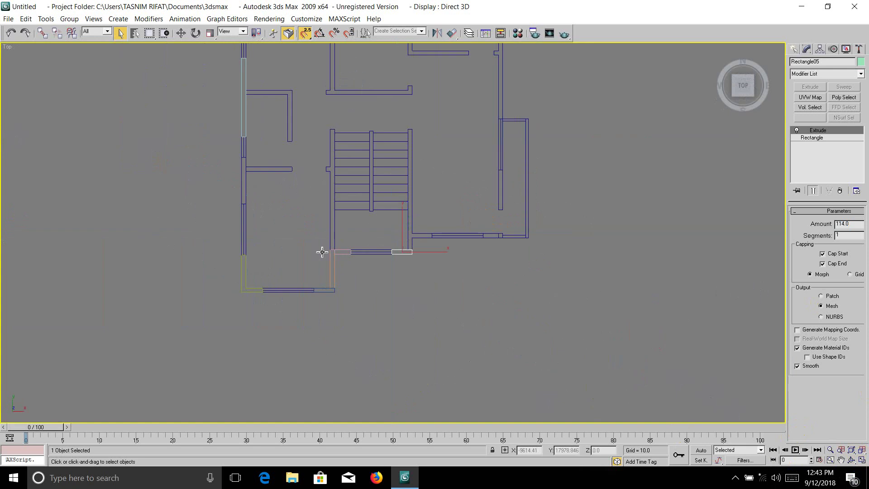
pyautogui.scroll(-5, 322, 252)
pyautogui.scroll(5, 366, 224)
pyautogui.scroll(3, 382, 239)
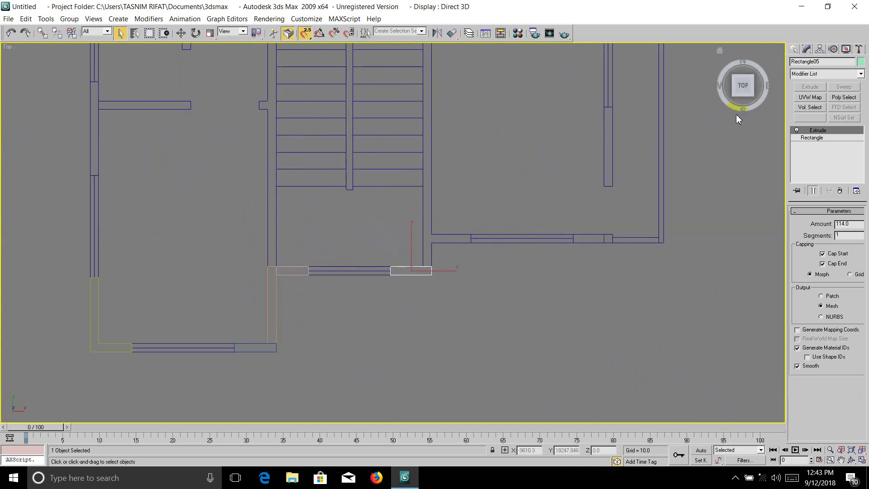
# Fill the corner gap and short vertical gap with rectangles extruded to 114.
pyautogui.click(795, 50)
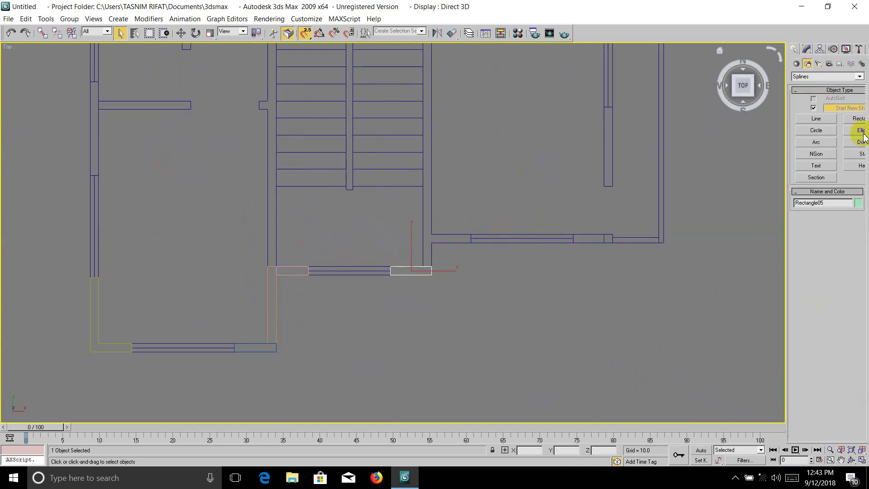
pyautogui.click(858, 118)
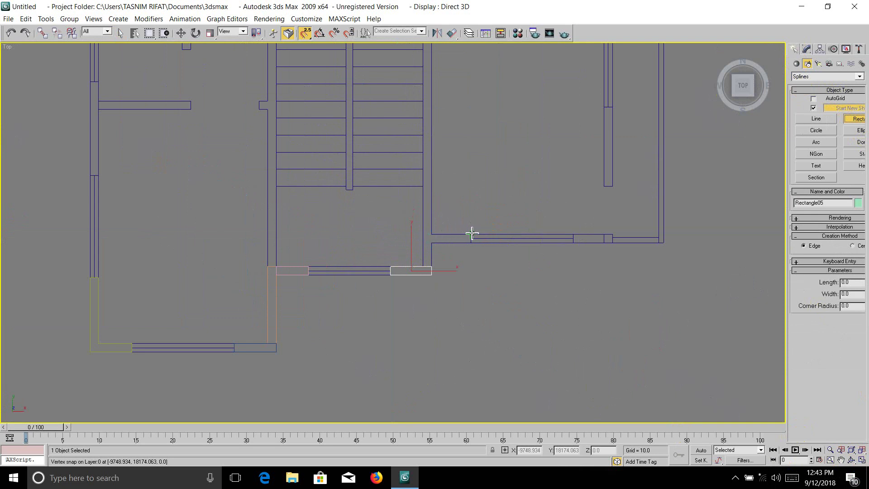
pyautogui.moveTo(431, 235); pyautogui.dragTo(471, 242)
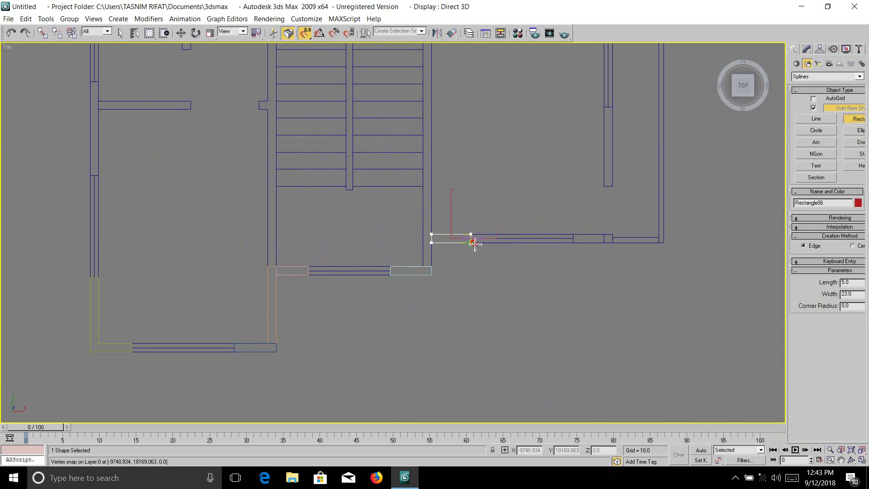
pyautogui.click(807, 49)
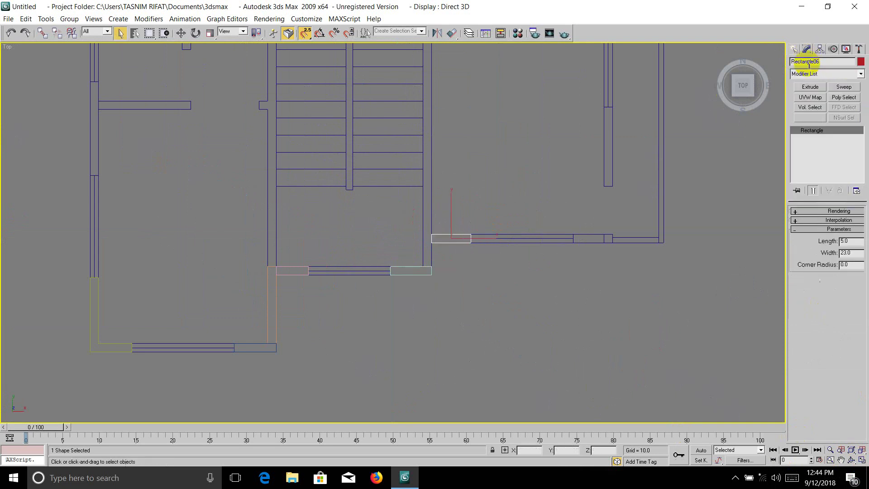
pyautogui.click(810, 87)
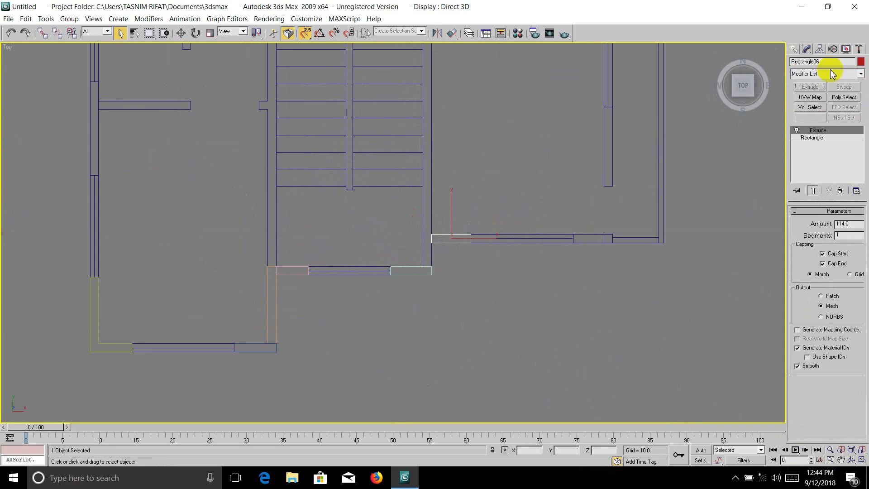
pyautogui.click(794, 49)
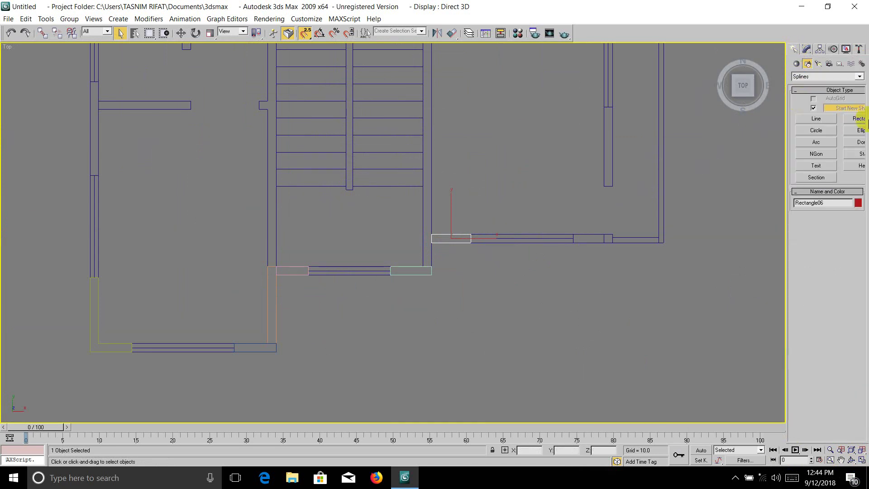
pyautogui.click(846, 120)
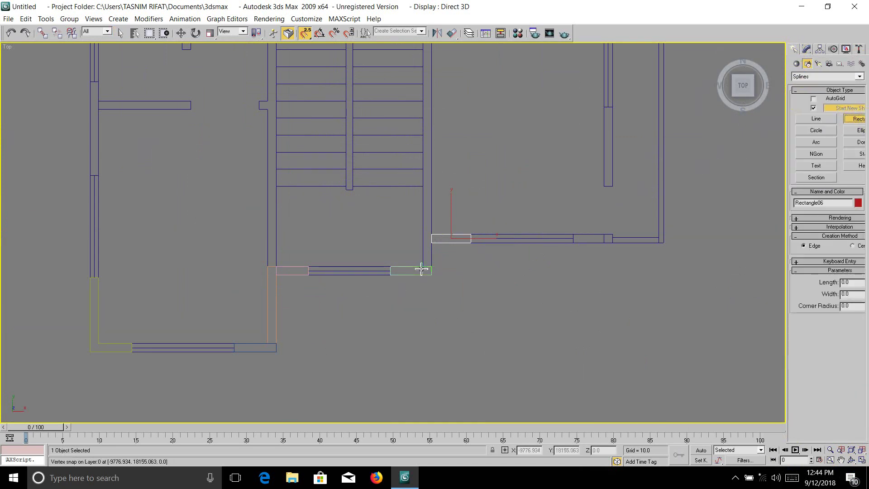
pyautogui.moveTo(425, 268); pyautogui.dragTo(431, 233)
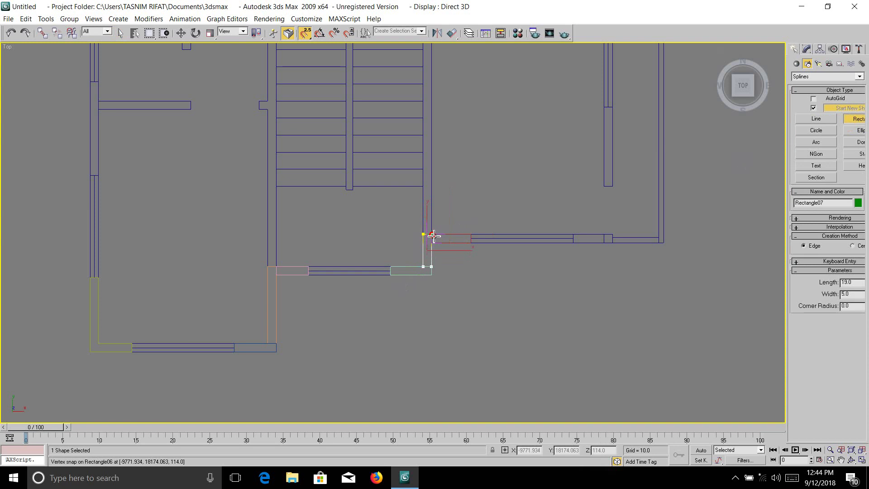
pyautogui.click(807, 49)
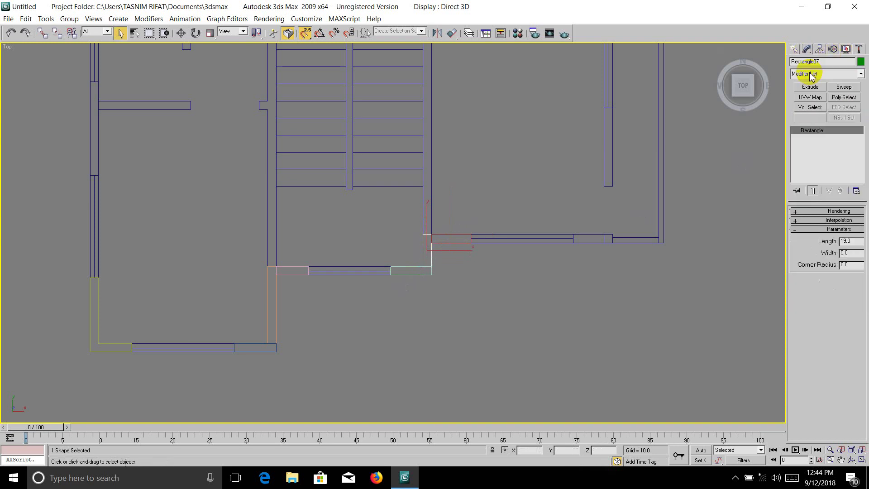
pyautogui.click(810, 88)
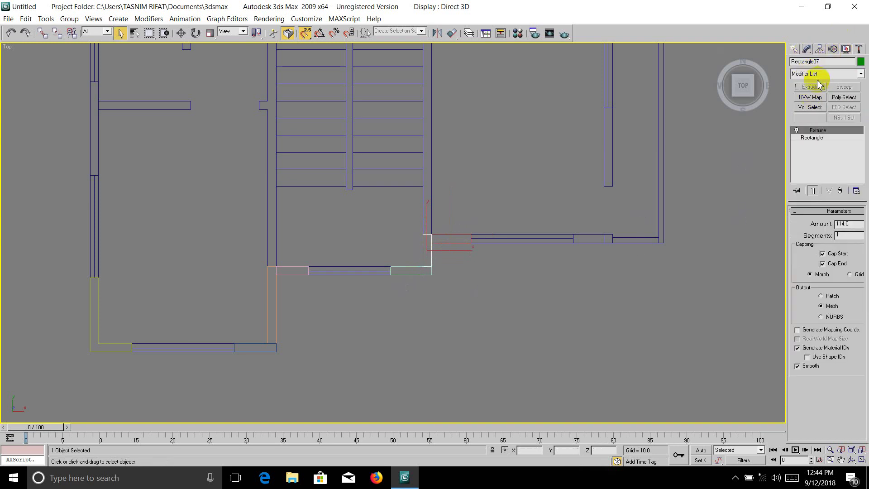
# Fill the right lower wall gap with a 23 x 5 rectangle extruded 114.
pyautogui.click(795, 48)
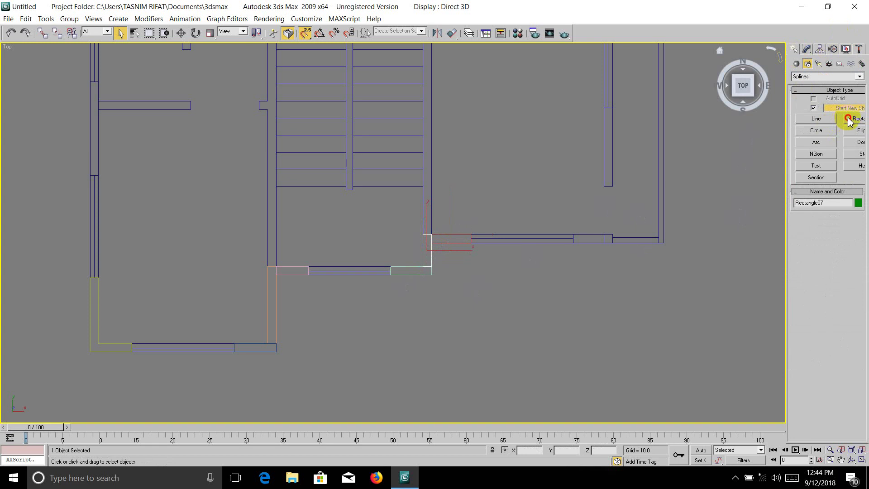
pyautogui.click(851, 119)
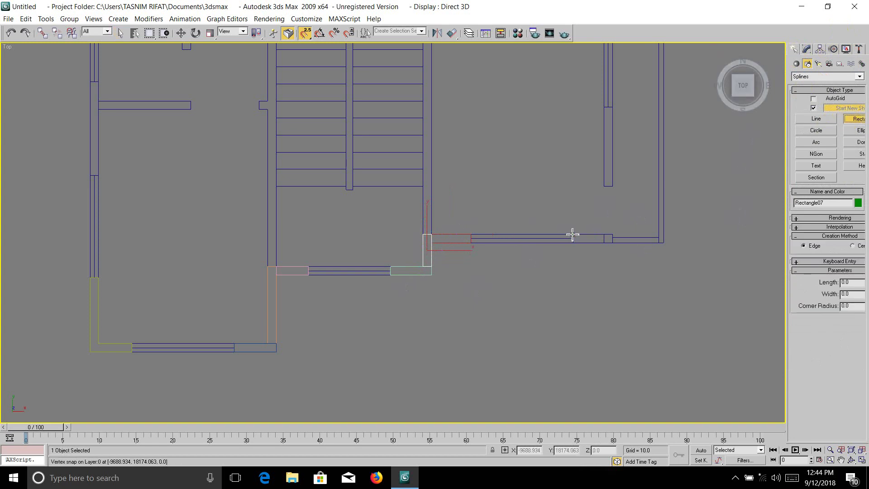
pyautogui.moveTo(573, 234); pyautogui.dragTo(612, 244)
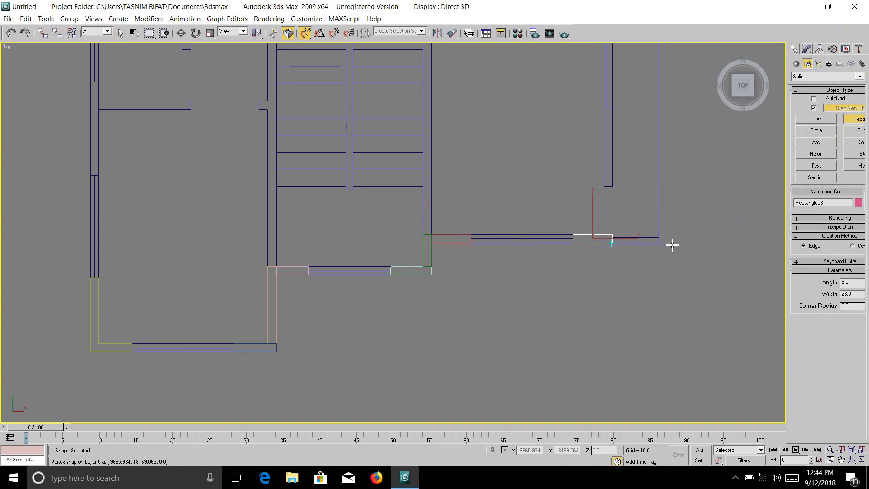
pyautogui.click(806, 49)
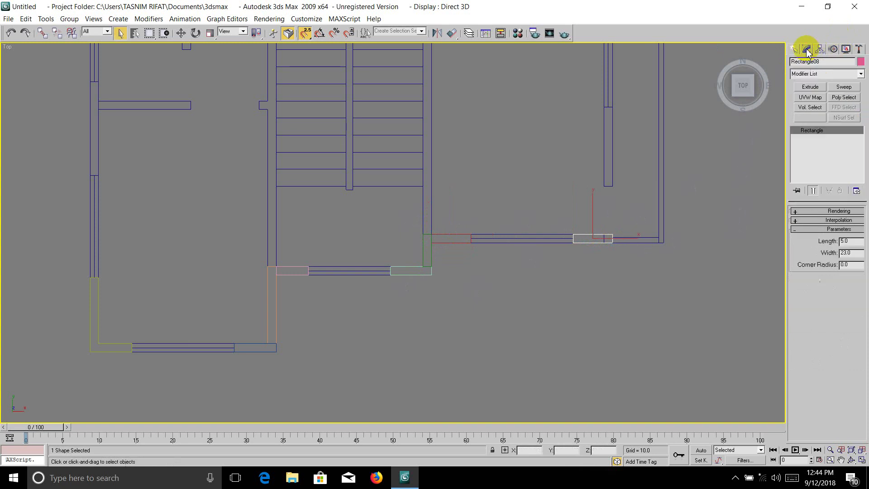
pyautogui.click(809, 88)
pyautogui.scroll(-2, 519, 188)
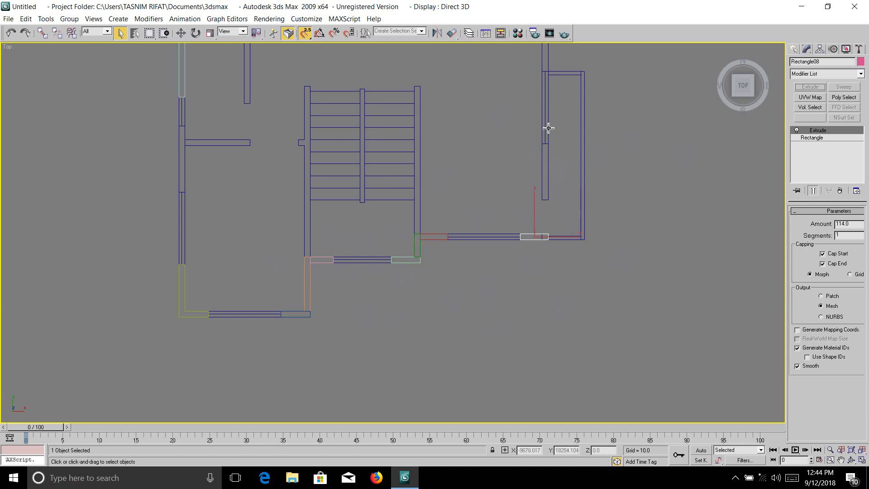
pyautogui.scroll(2, 550, 126)
pyautogui.scroll(-2, 550, 125)
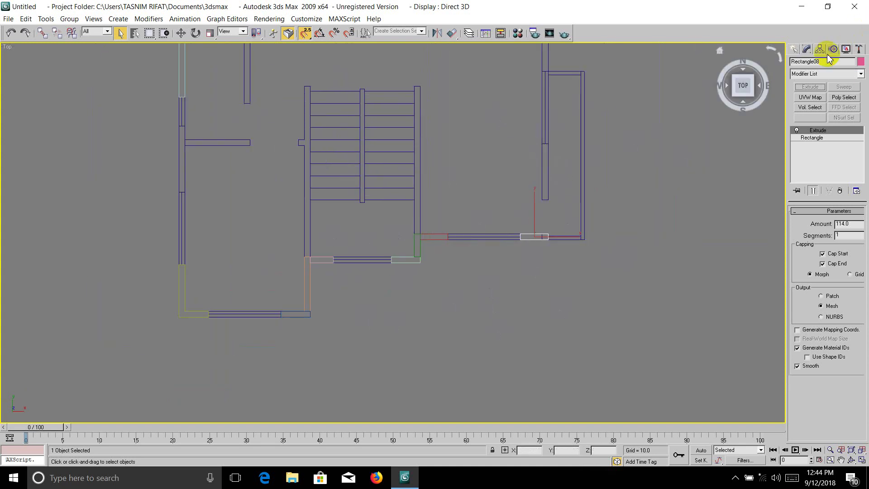
pyautogui.click(805, 50)
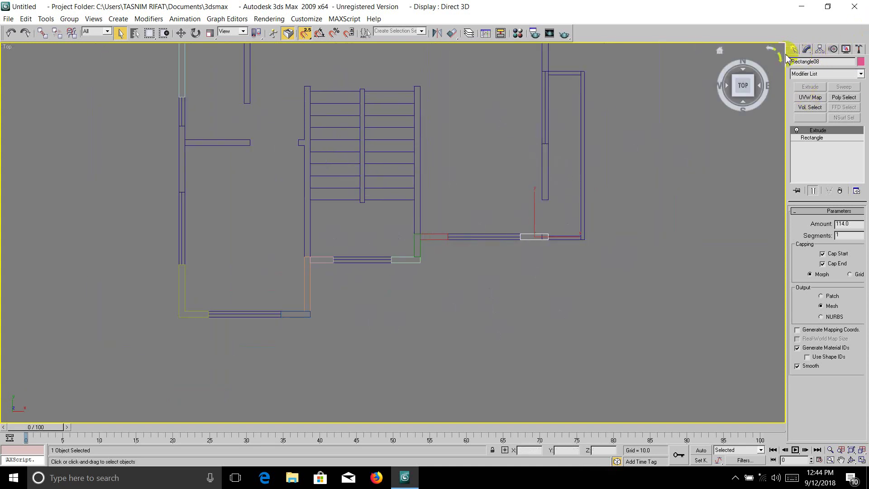
# Draw thin rectangles in the right wall opening and down from the top wall.
pyautogui.click(793, 49)
pyautogui.click(855, 118)
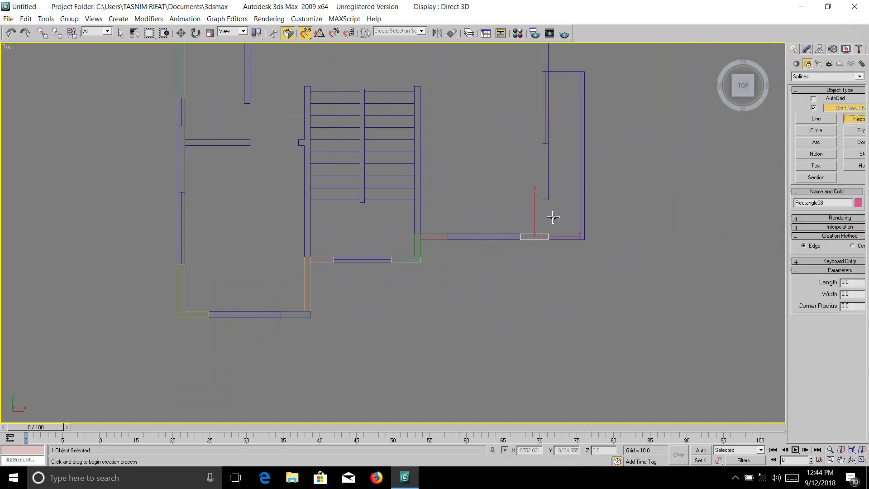
pyautogui.moveTo(543, 145); pyautogui.dragTo(551, 202)
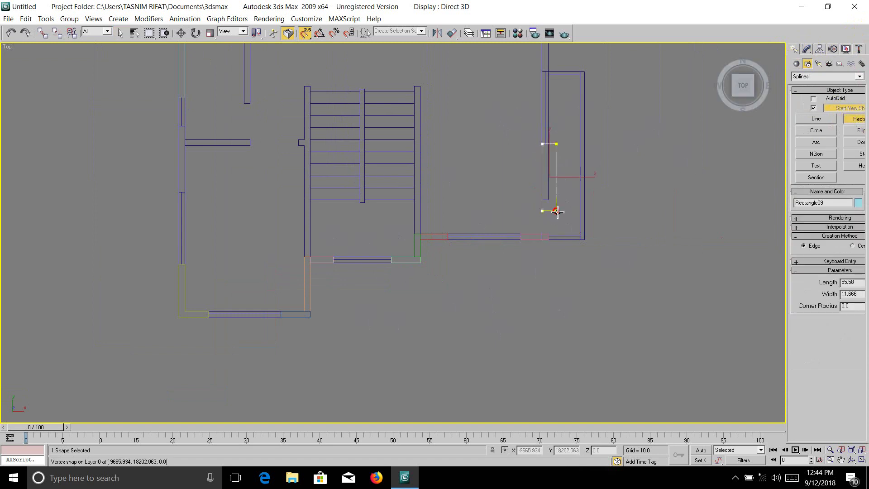
pyautogui.scroll(-5, 528, 134)
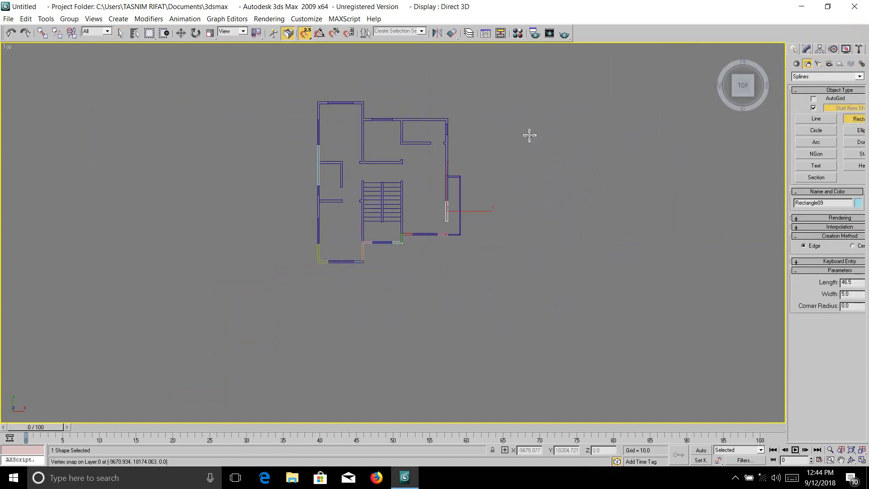
pyautogui.scroll(4, 471, 165)
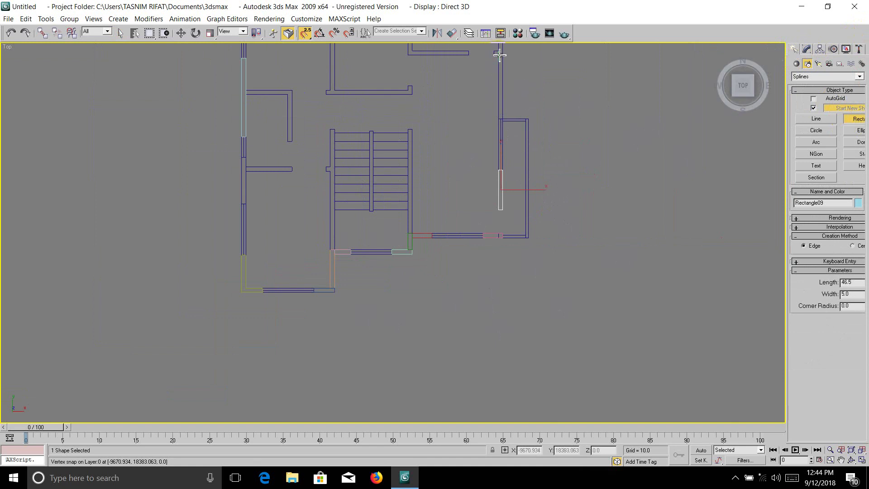
pyautogui.moveTo(499, 55); pyautogui.dragTo(500, 117)
pyautogui.scroll(-2, 510, 78)
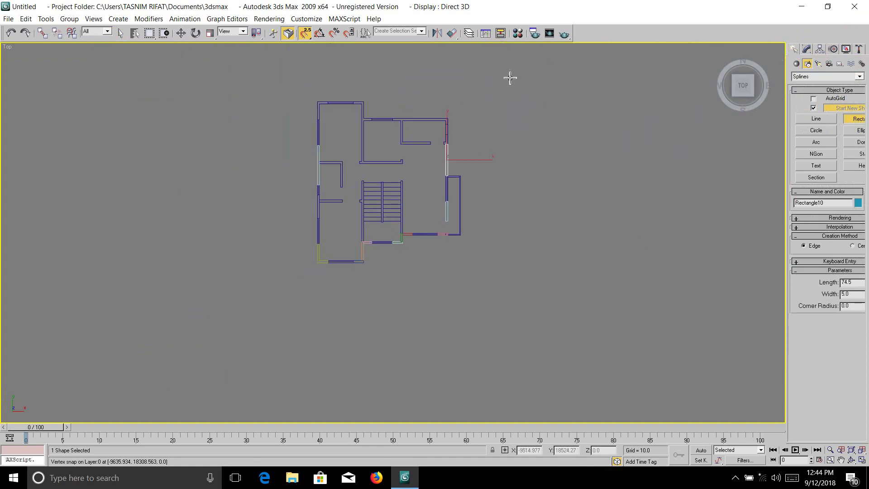
pyautogui.scroll(2, 510, 77)
# Fill the right wall gap and top corner, extruding the 14 x 5 Rectangle12 to 114.
pyautogui.moveTo(525, 124); pyautogui.dragTo(508, 268, button='middle')
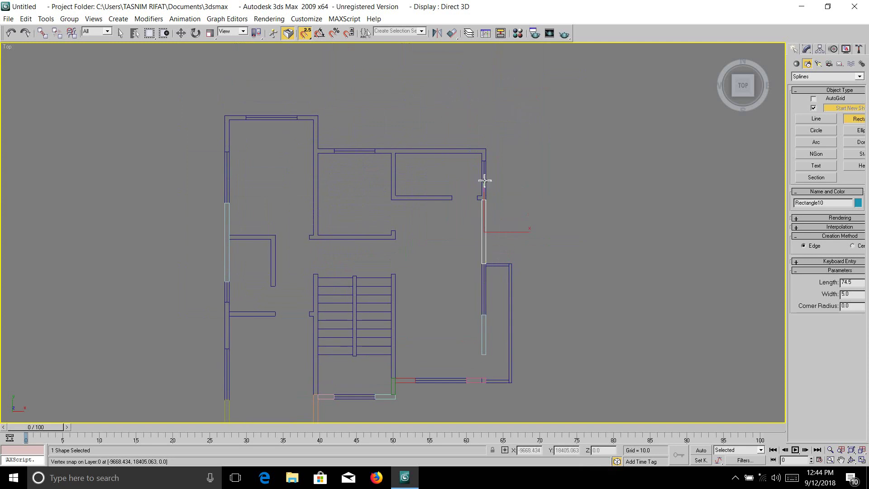
pyautogui.scroll(1, 484, 180)
pyautogui.moveTo(520, 161); pyautogui.dragTo(527, 189)
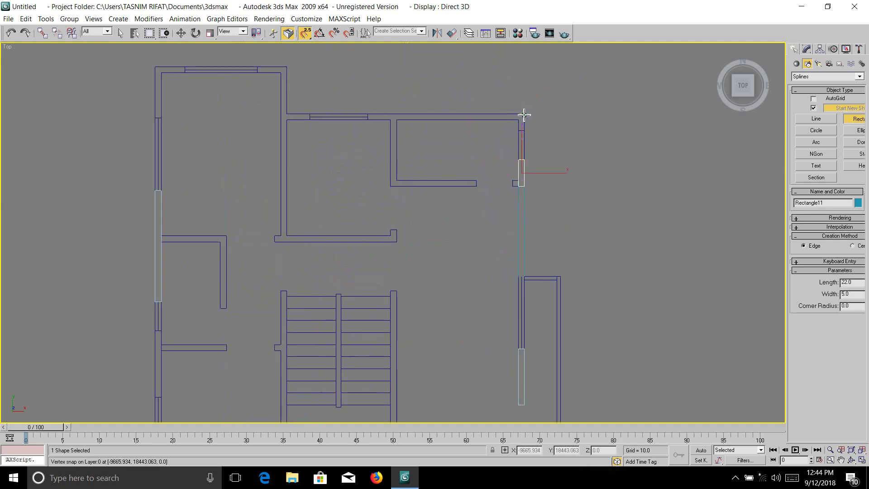
pyautogui.moveTo(524, 115); pyautogui.dragTo(521, 130)
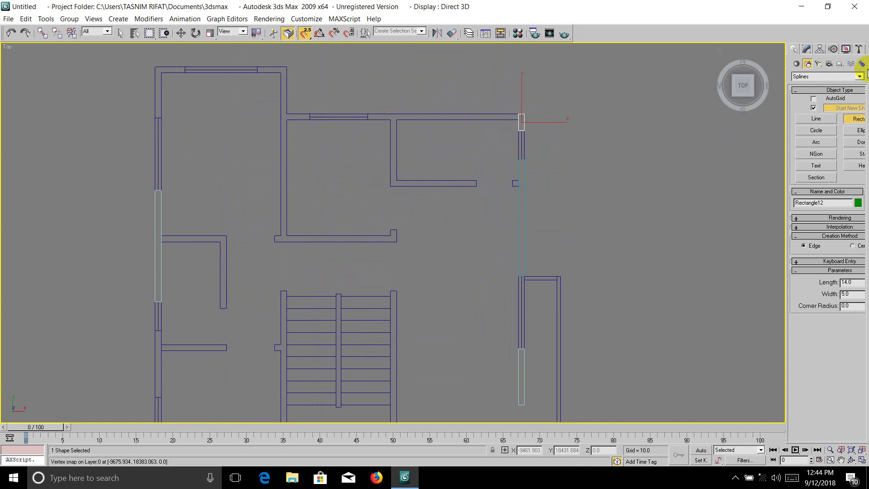
pyautogui.click(806, 49)
pyautogui.click(810, 87)
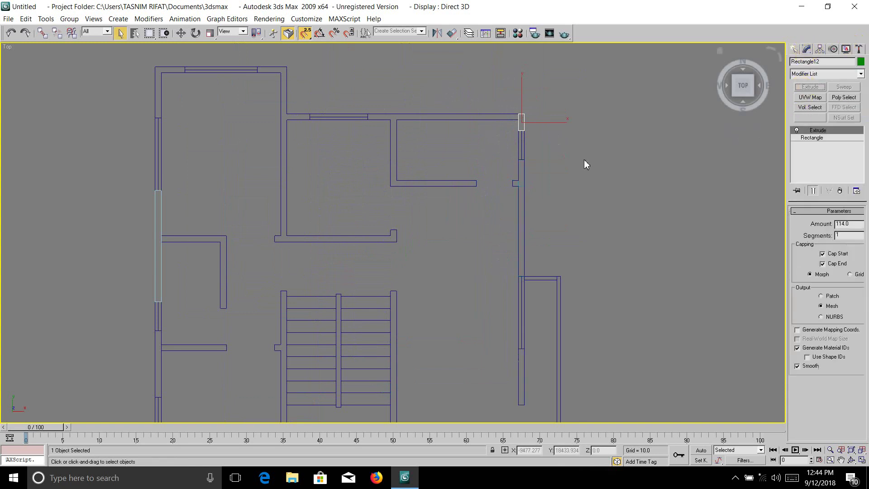
# Extrude Rectangle11, Rectangle10 (74.5 long) and Rectangle09 (46.5 long) to 114.
pyautogui.click(521, 188)
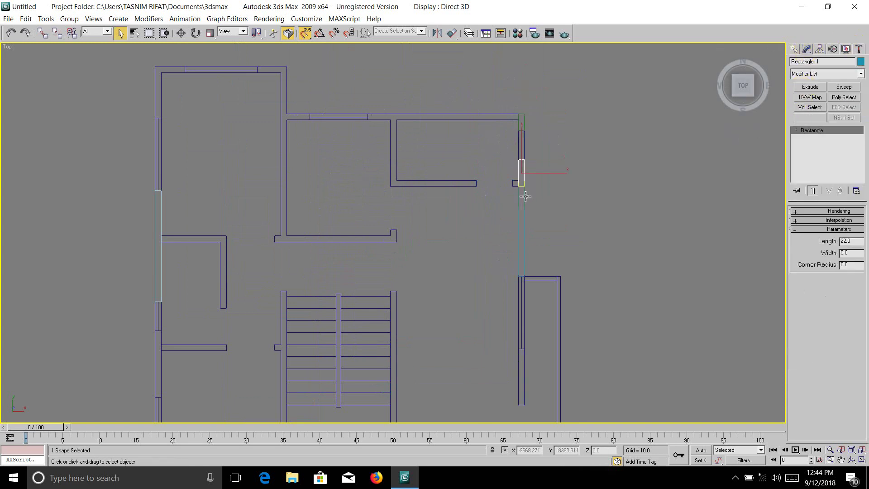
pyautogui.click(809, 86)
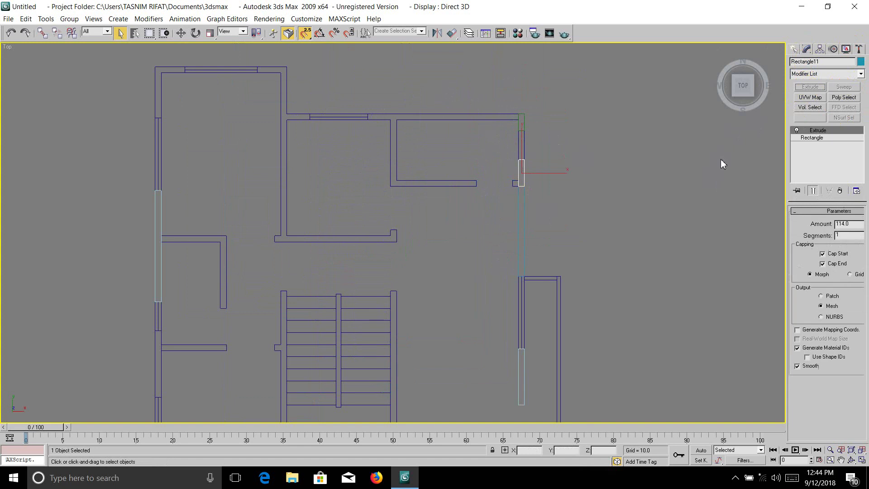
pyautogui.click(523, 226)
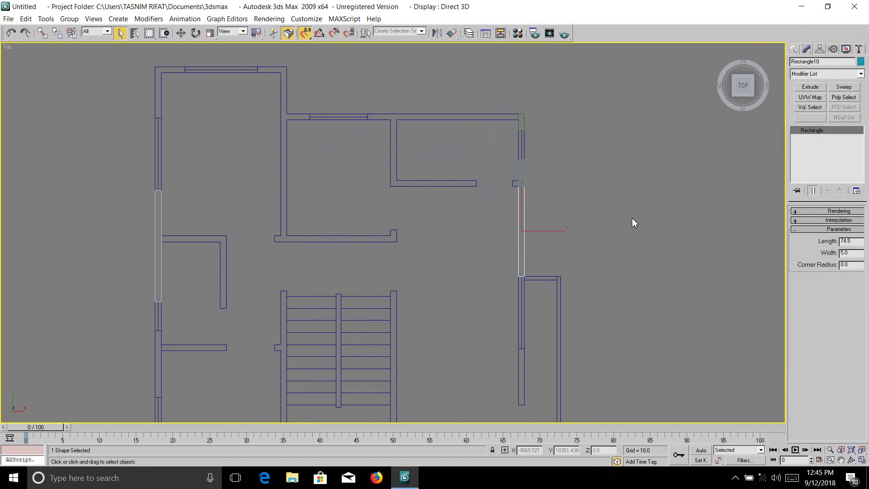
pyautogui.click(817, 89)
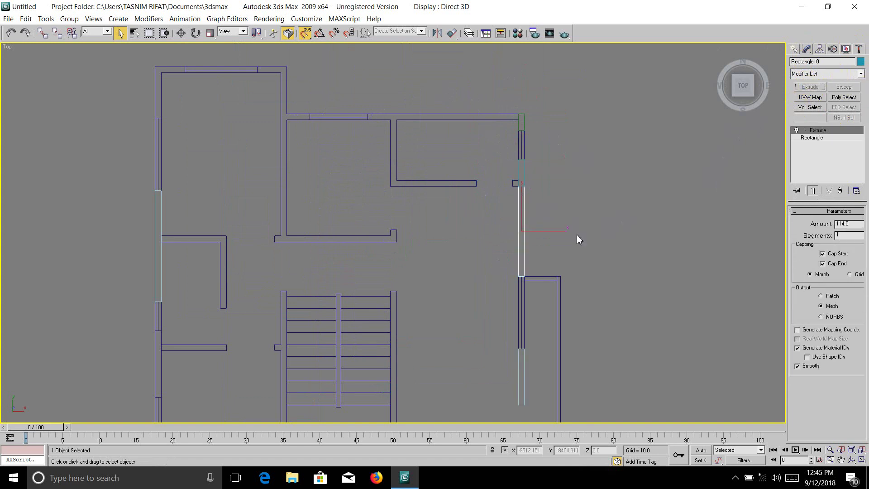
pyautogui.click(523, 368)
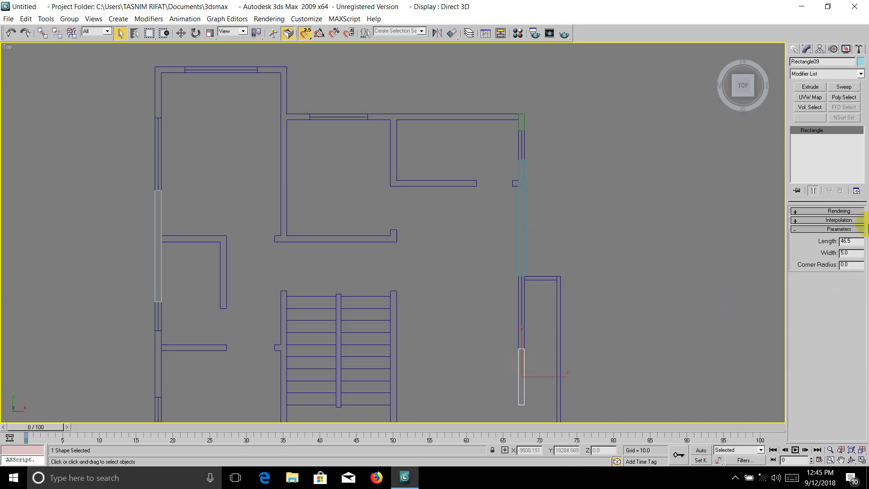
pyautogui.click(809, 88)
pyautogui.scroll(-3, 578, 190)
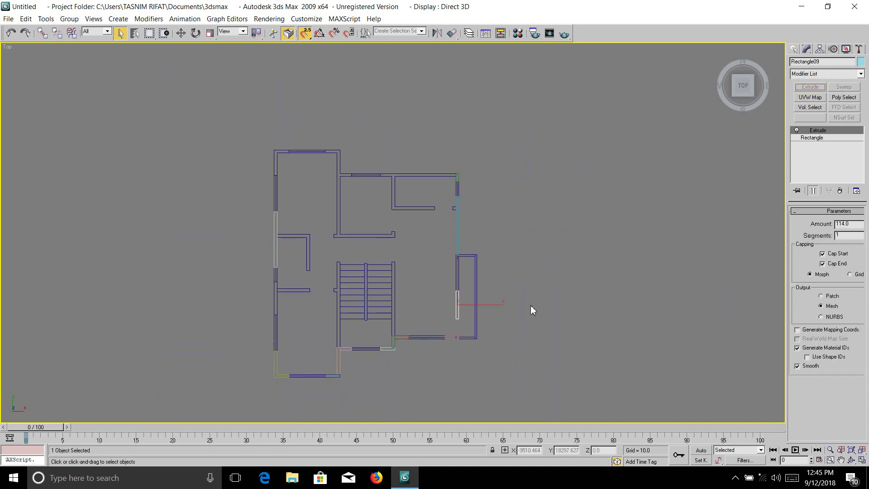
pyautogui.scroll(2, 430, 346)
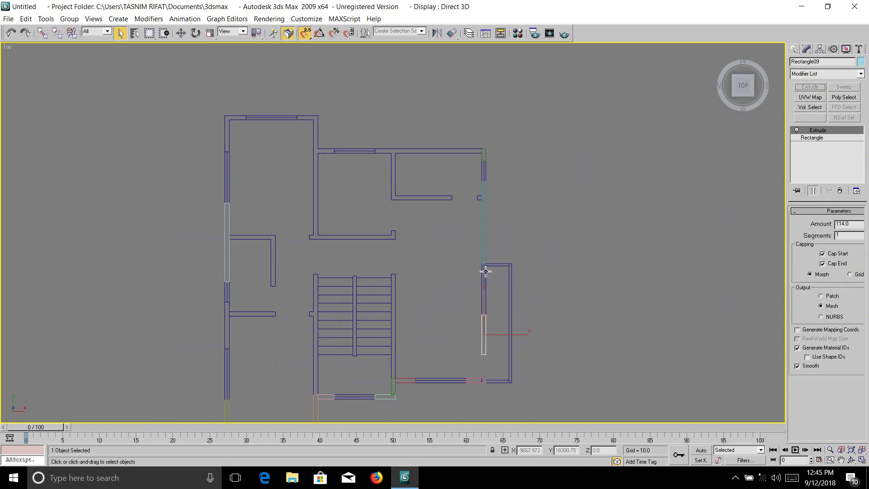
pyautogui.scroll(1, 484, 267)
pyautogui.scroll(1, 483, 260)
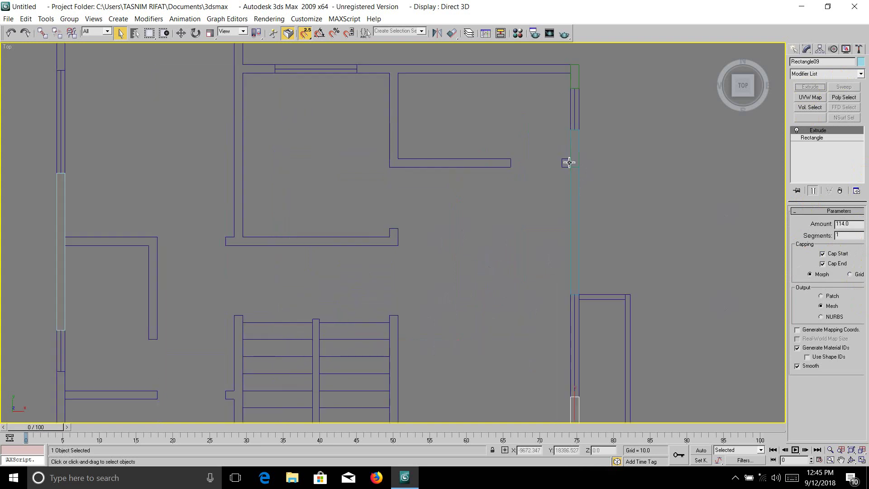
# Try extruding the whole imported floor plan outline, then undo it.
pyautogui.click(568, 160)
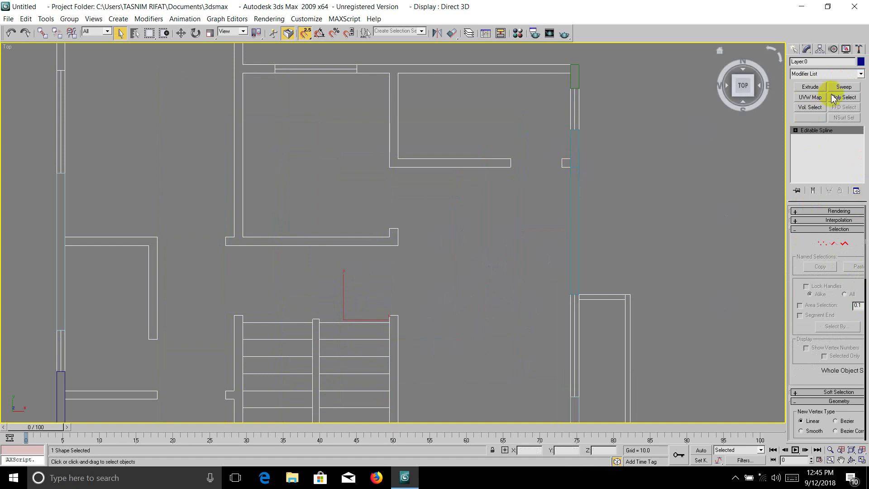
pyautogui.click(817, 91)
pyautogui.click(862, 460)
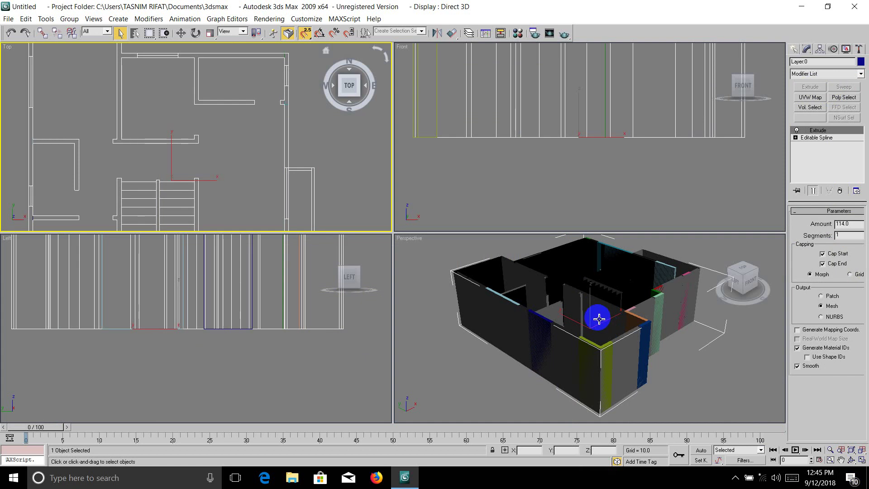
pyautogui.click(862, 460)
pyautogui.rightClick(658, 265)
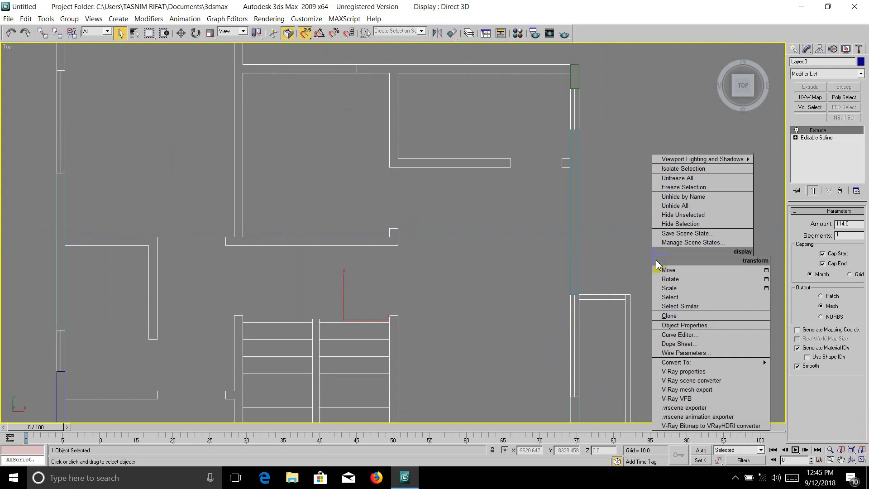
pyautogui.click(654, 271)
pyautogui.rightClick(651, 253)
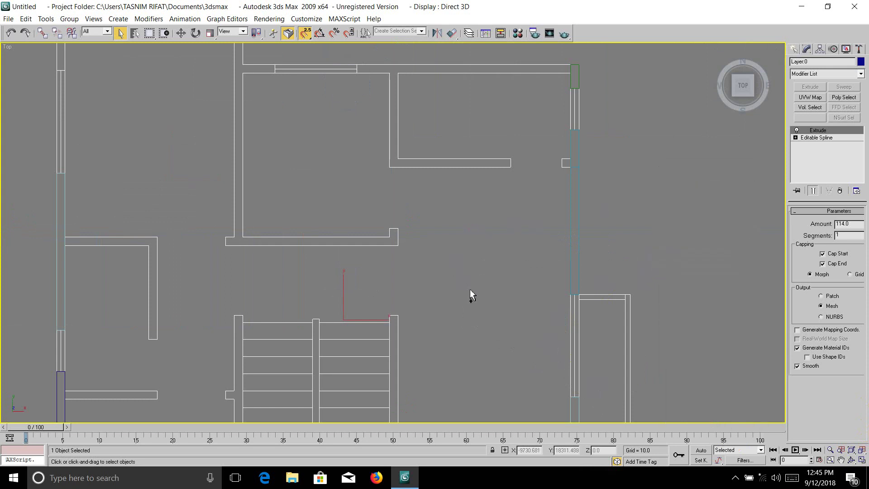
pyautogui.hotkey('ctrl', 'z')
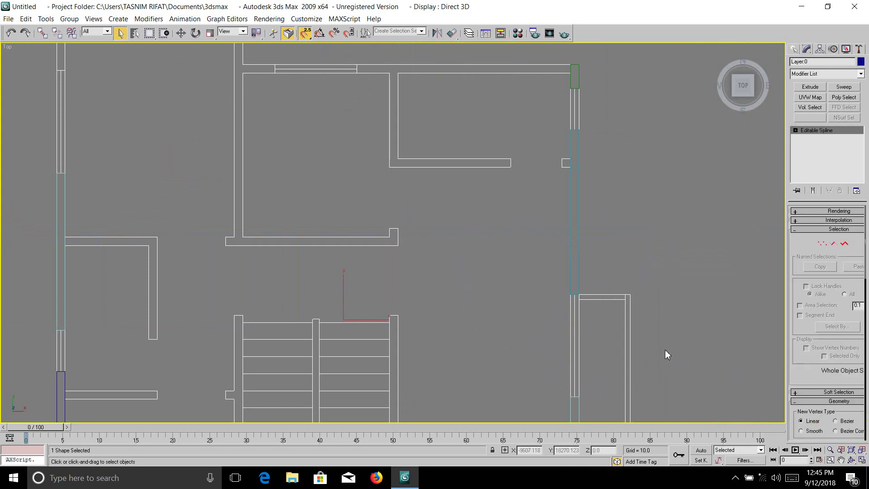
pyautogui.hotkey('ctrl', 'z')
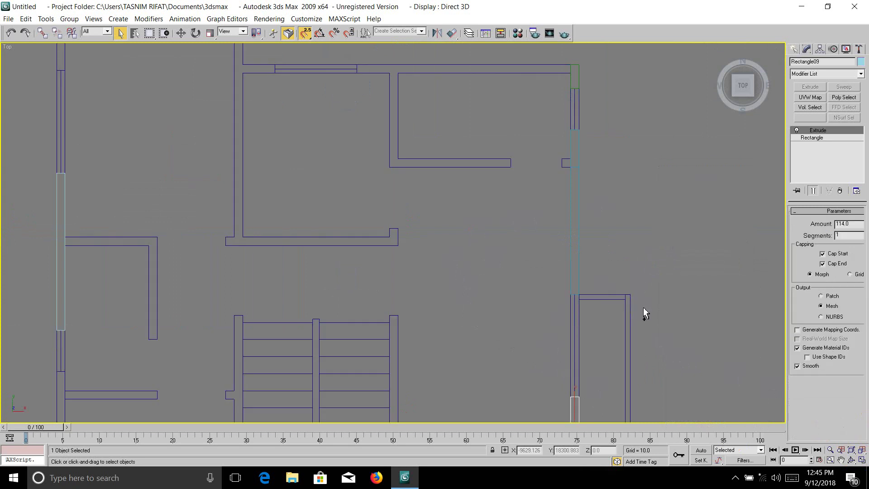
# Inspect the walls in a maximized Perspective view, then maximize the Top view.
pyautogui.click(861, 460)
pyautogui.click(700, 367)
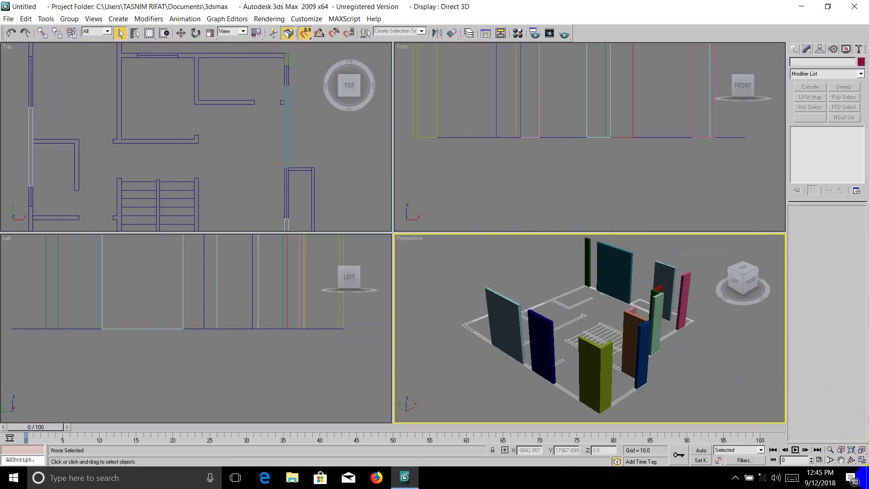
pyautogui.click(862, 459)
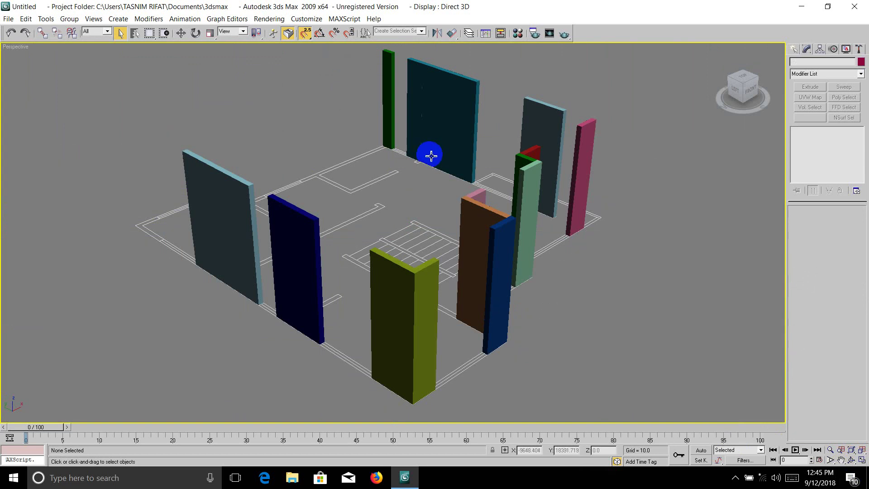
pyautogui.click(861, 459)
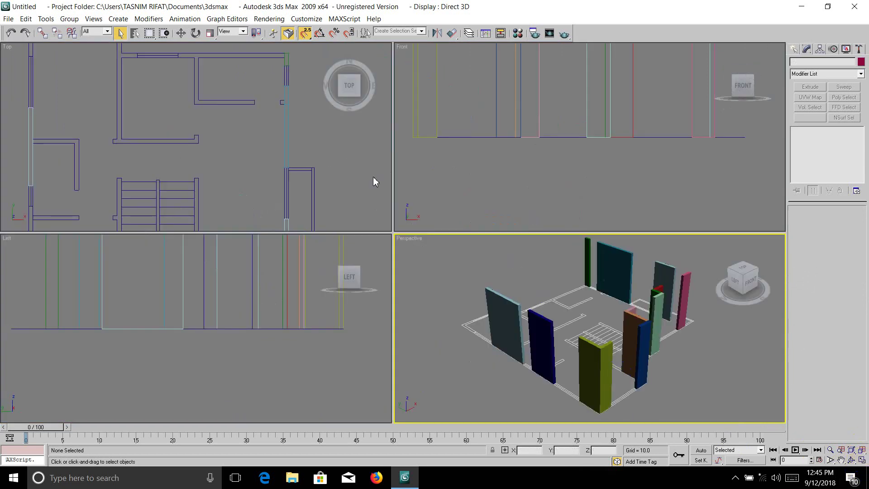
pyautogui.click(347, 199)
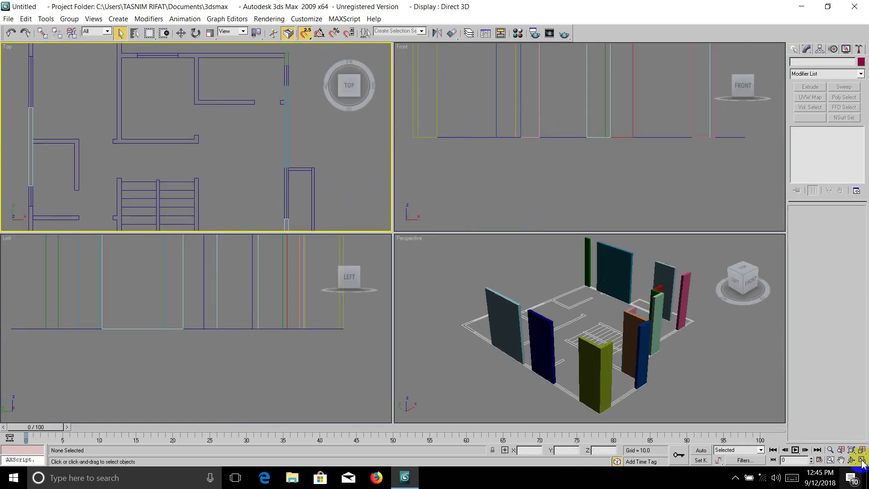
pyautogui.hotkey('alt', 'w')
# Zoom and pan the Top view to the lower walls, checking the window piece.
pyautogui.press('z')
pyautogui.scroll(2, 371, 369)
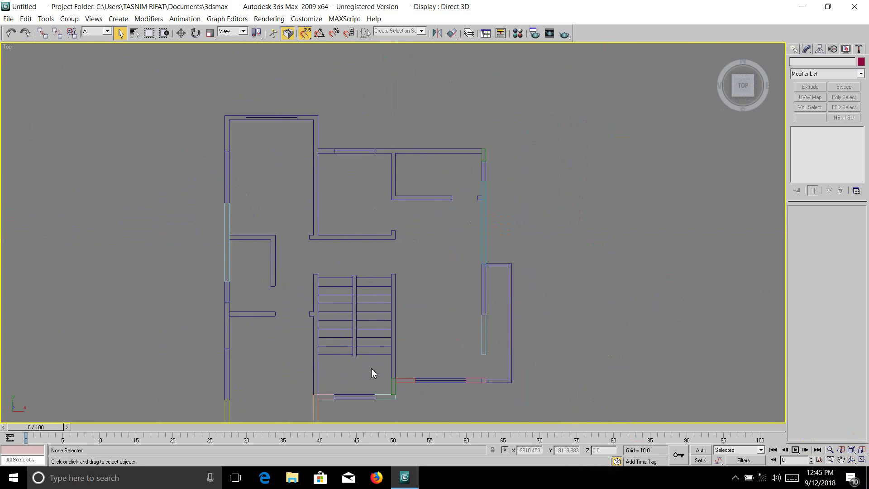
pyautogui.scroll(2, 423, 258)
pyautogui.scroll(1, 351, 245)
pyautogui.scroll(2, 306, 301)
pyautogui.scroll(2, 307, 304)
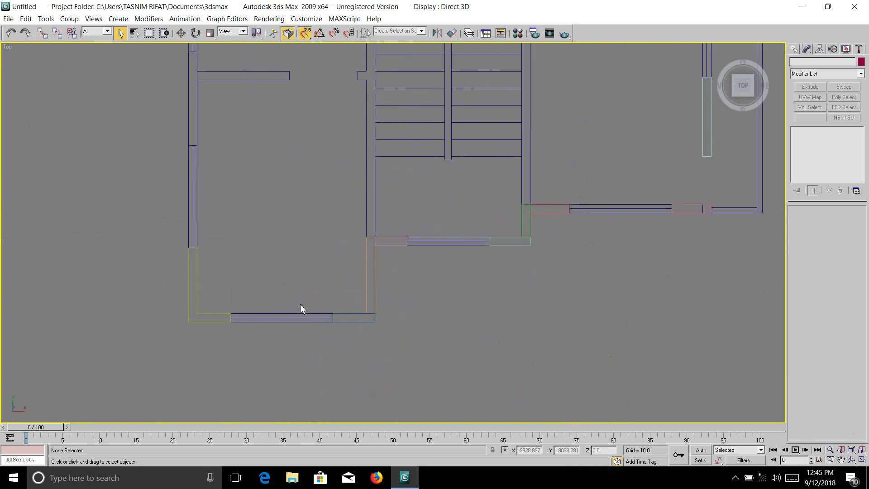
pyautogui.moveTo(314, 300); pyautogui.dragTo(374, 279, button='middle')
pyautogui.click(375, 312)
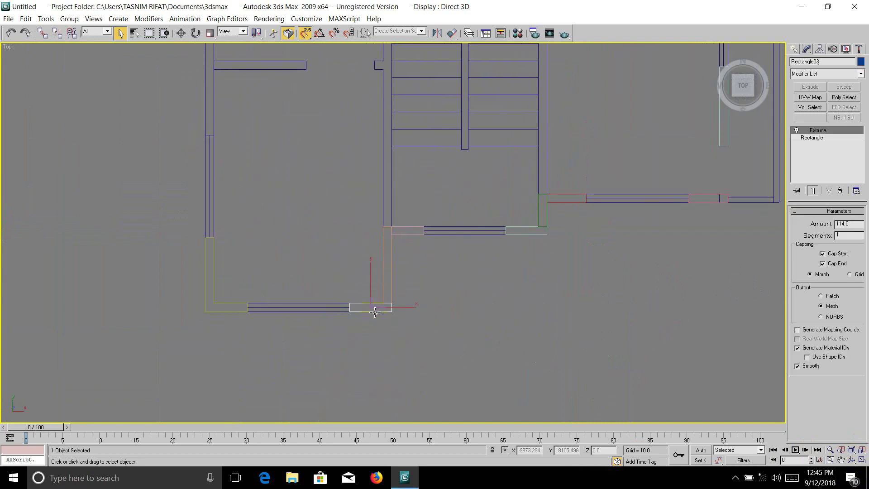
pyautogui.click(488, 308)
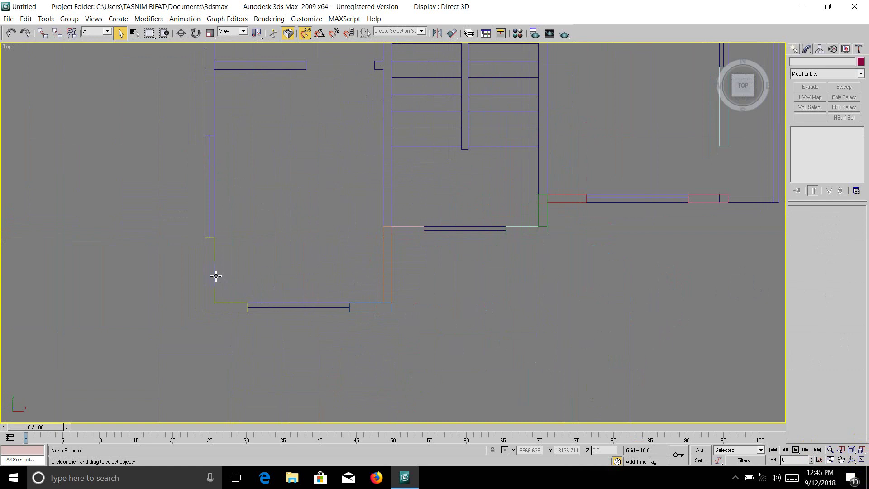
# Adjust the zoom on the lower walls and return to the Create Shapes panel.
pyautogui.scroll(-3, 309, 294)
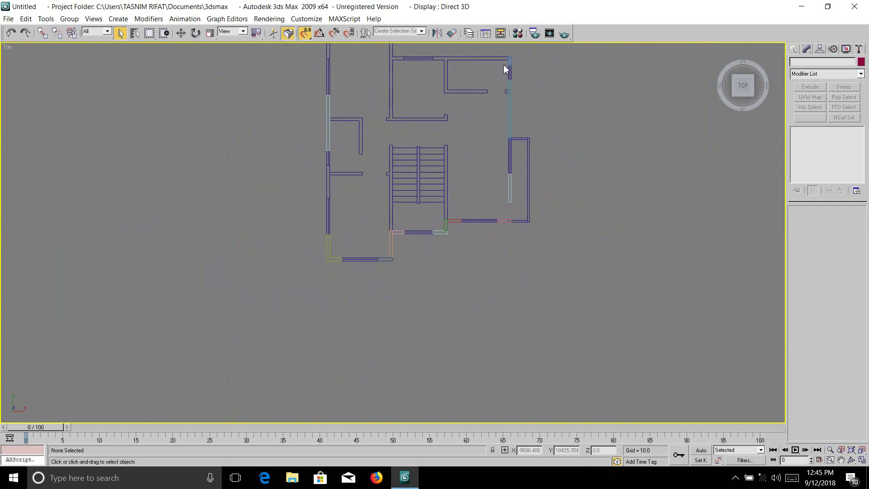
pyautogui.scroll(-3, 322, 238)
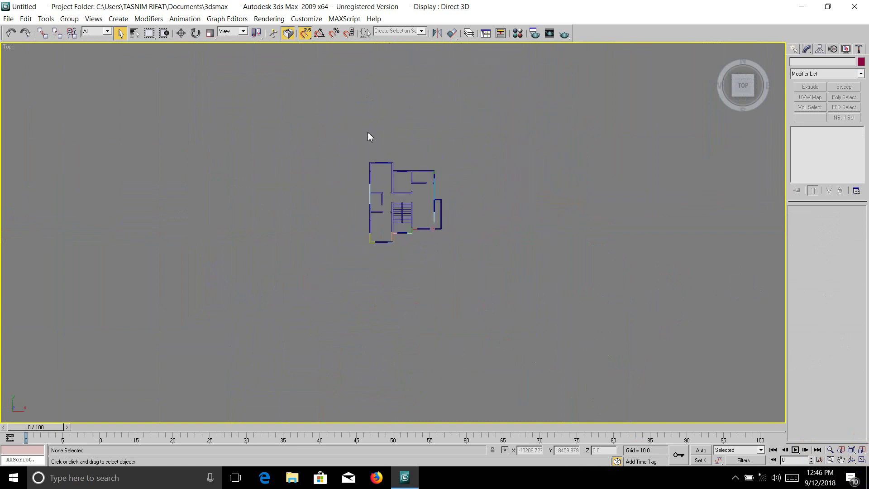
pyautogui.scroll(1, 345, 242)
pyautogui.scroll(2, 422, 230)
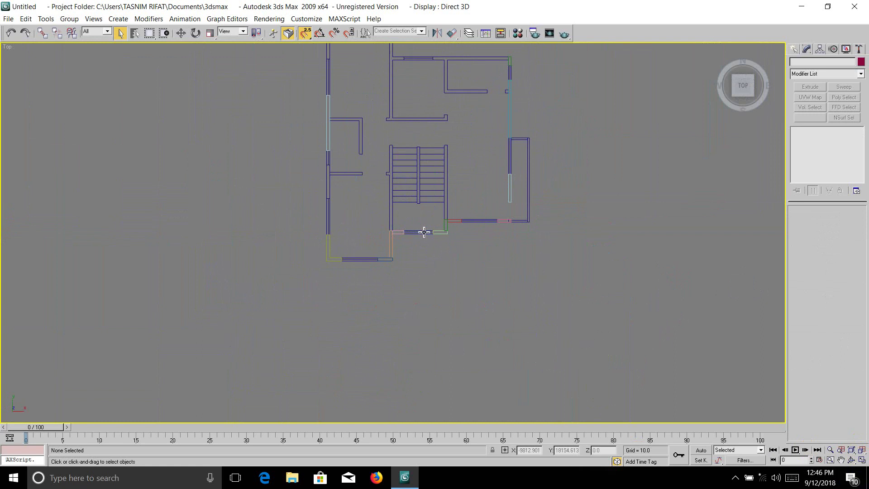
pyautogui.scroll(2, 345, 304)
pyautogui.scroll(2, 315, 170)
pyautogui.scroll(-3, 316, 170)
pyautogui.scroll(4, 370, 251)
pyautogui.scroll(-2, 378, 277)
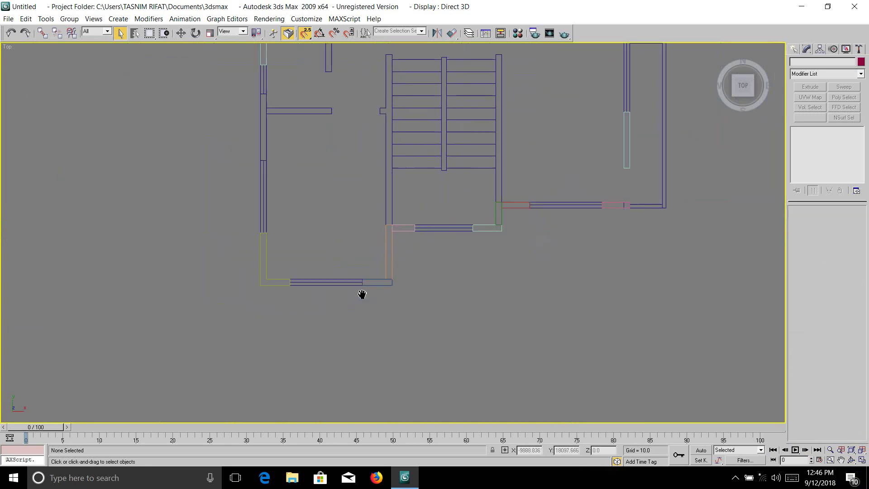
pyautogui.click(795, 49)
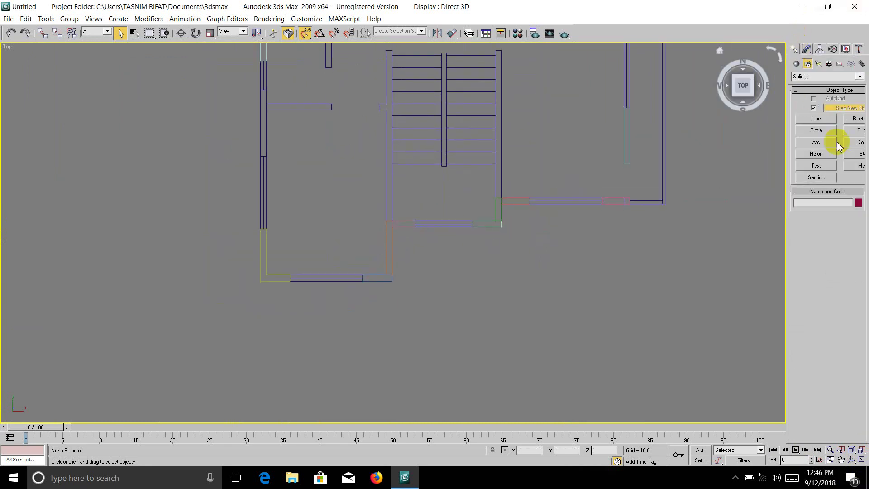
# Draw a thin rectangle across the lower-left wall opening and extrude it into a sill block.
pyautogui.click(850, 118)
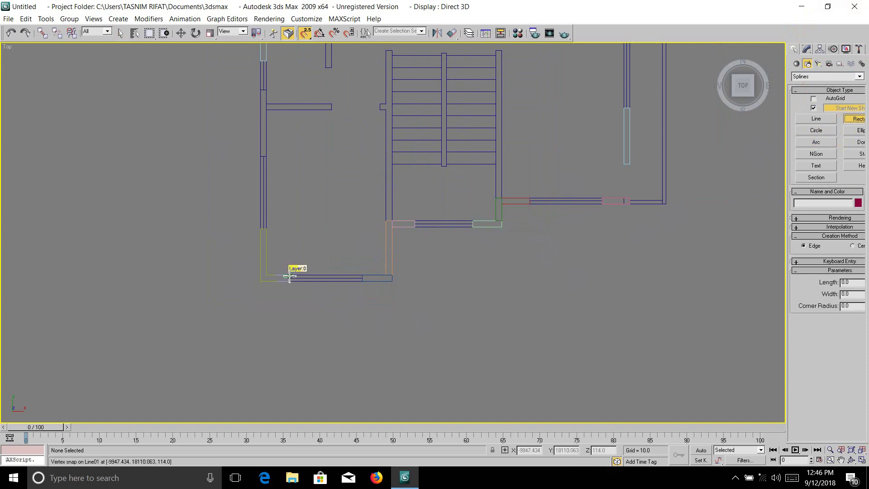
pyautogui.moveTo(290, 276); pyautogui.dragTo(364, 283)
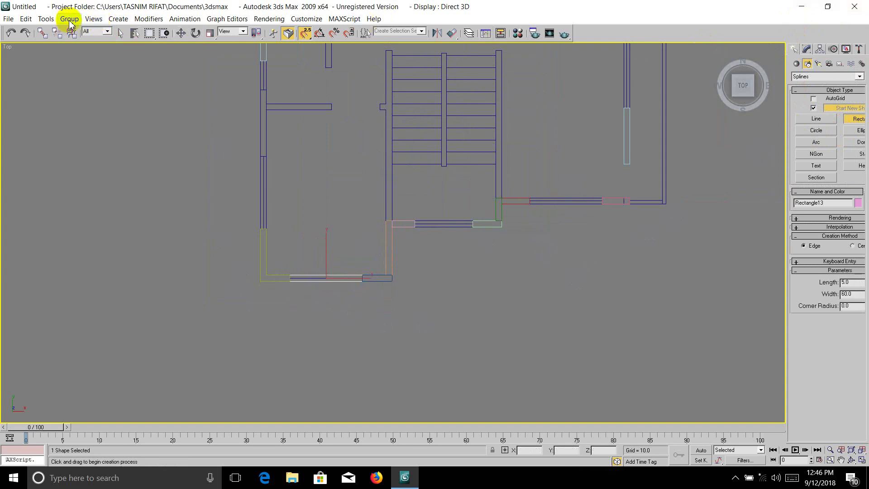
pyautogui.click(806, 49)
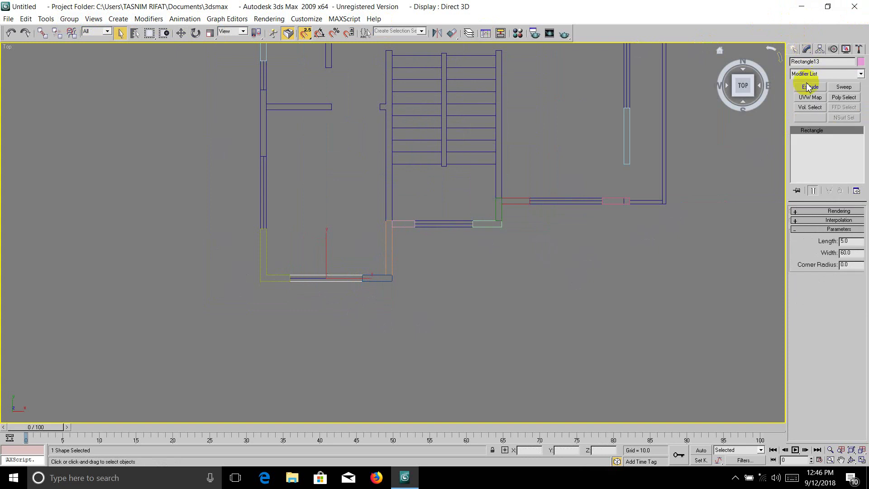
pyautogui.click(809, 86)
pyautogui.moveTo(859, 225); pyautogui.dragTo(830, 225)
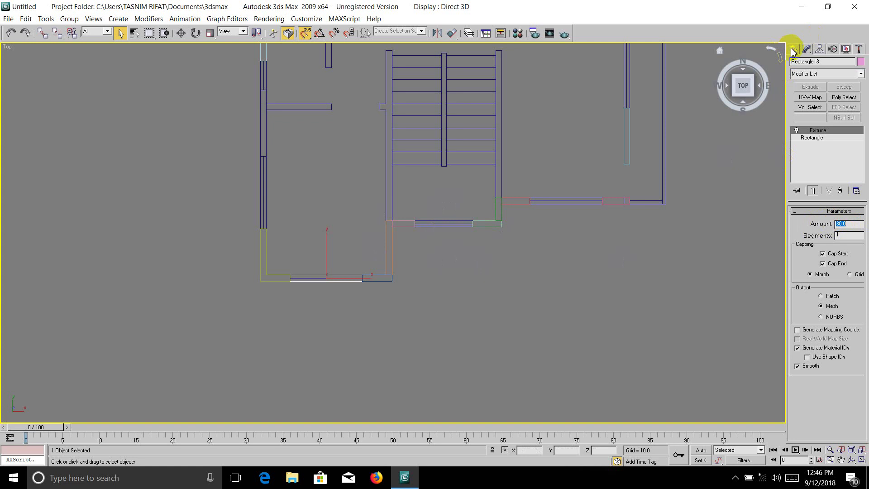
# Draw a thin rectangle in the opening below the stairs and extrude it as a sill.
pyautogui.click(794, 49)
pyautogui.click(850, 120)
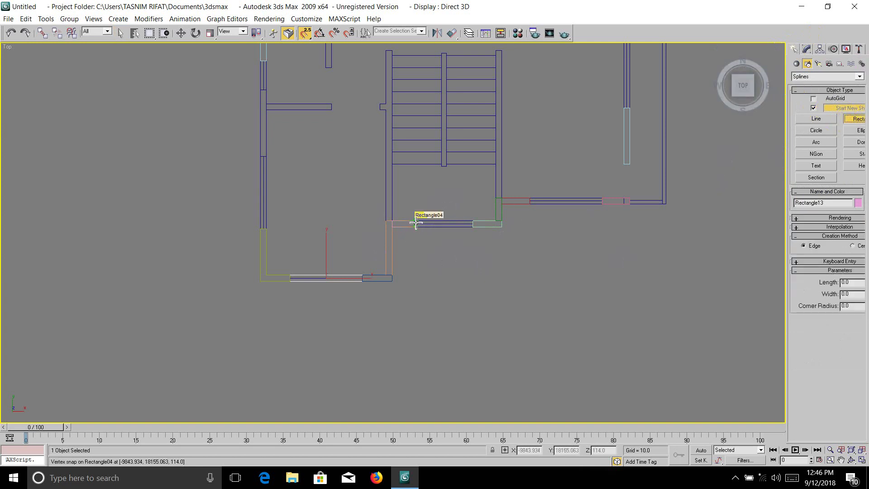
pyautogui.moveTo(415, 221)
pyautogui.mouseDown()
pyautogui.moveTo(490, 233)
pyautogui.moveTo(473, 226)
pyautogui.mouseUp()
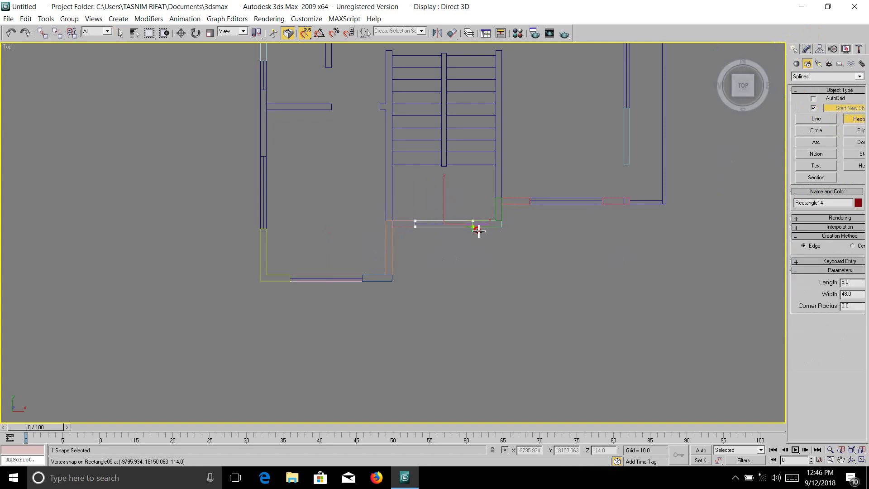
pyautogui.click(807, 49)
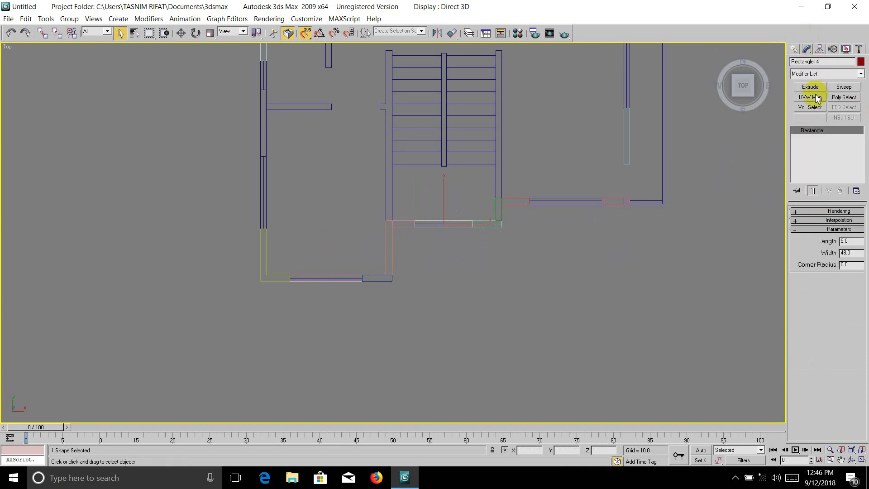
pyautogui.click(810, 87)
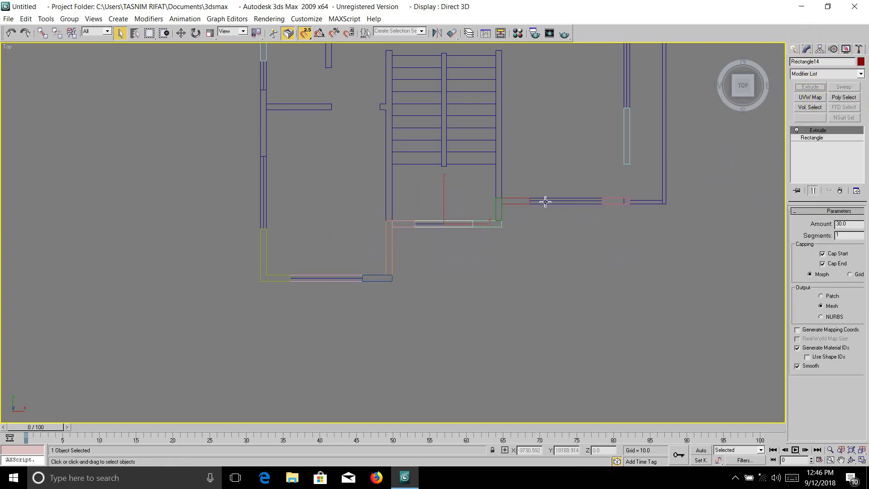
# Draw a 60 by 5 rectangle in the opening right of the stairs and extrude it 30 units.
pyautogui.click(794, 49)
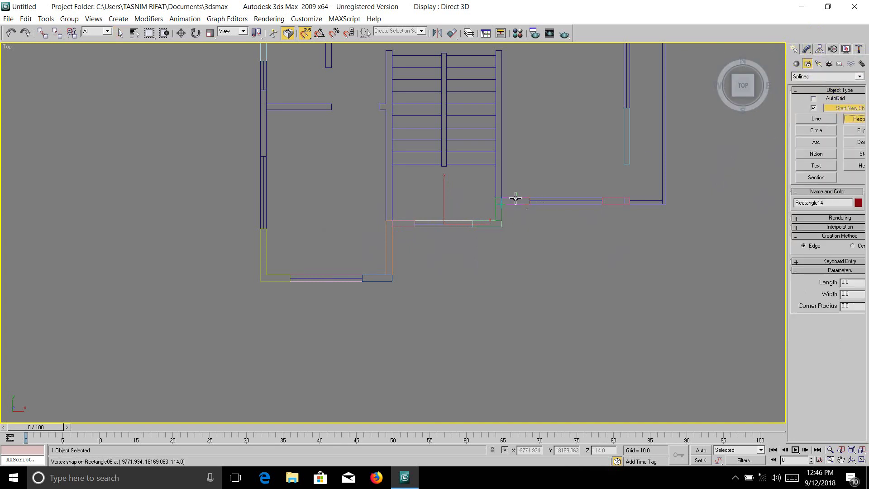
pyautogui.moveTo(529, 199); pyautogui.dragTo(599, 208)
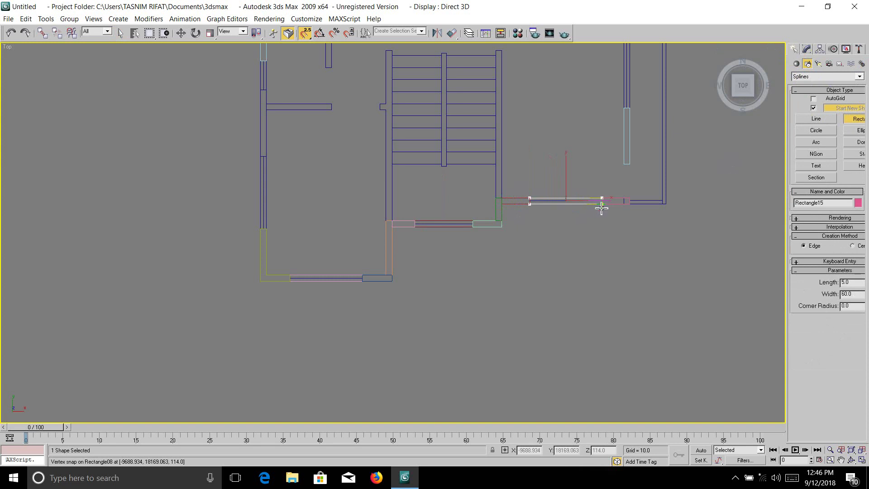
pyautogui.click(807, 49)
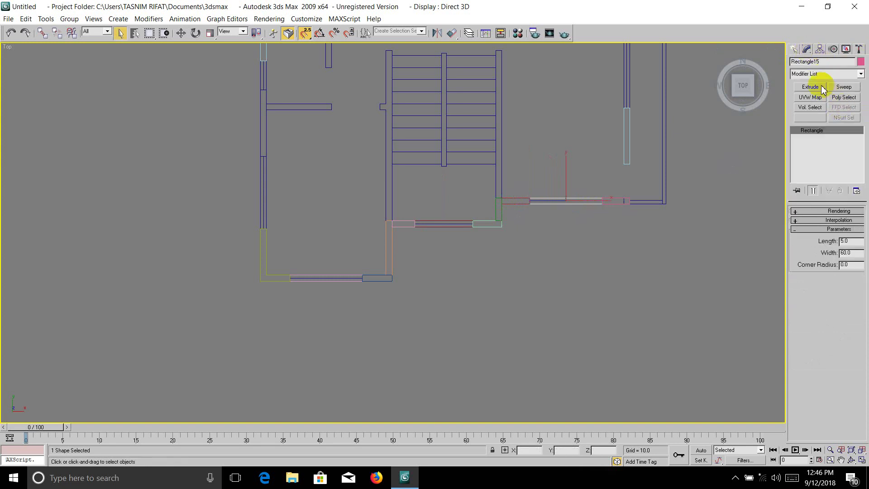
pyautogui.click(822, 88)
pyautogui.scroll(-2, 607, 183)
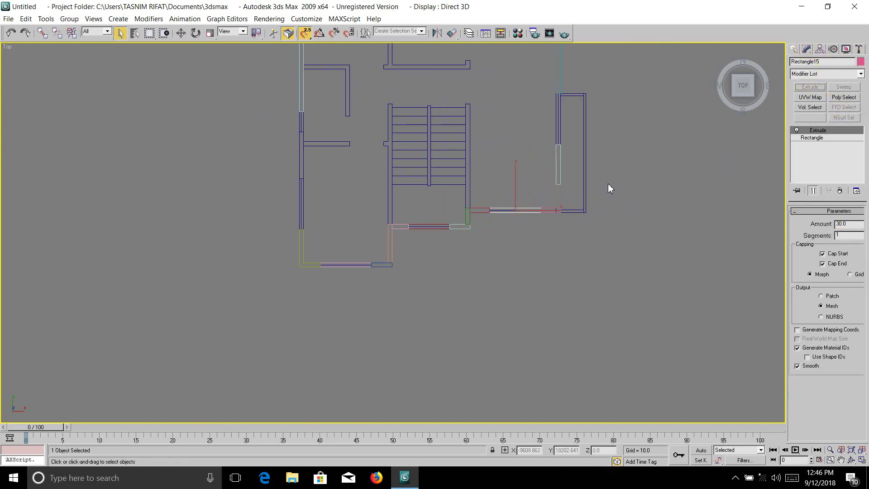
pyautogui.scroll(-2, 563, 131)
pyautogui.scroll(3, 486, 164)
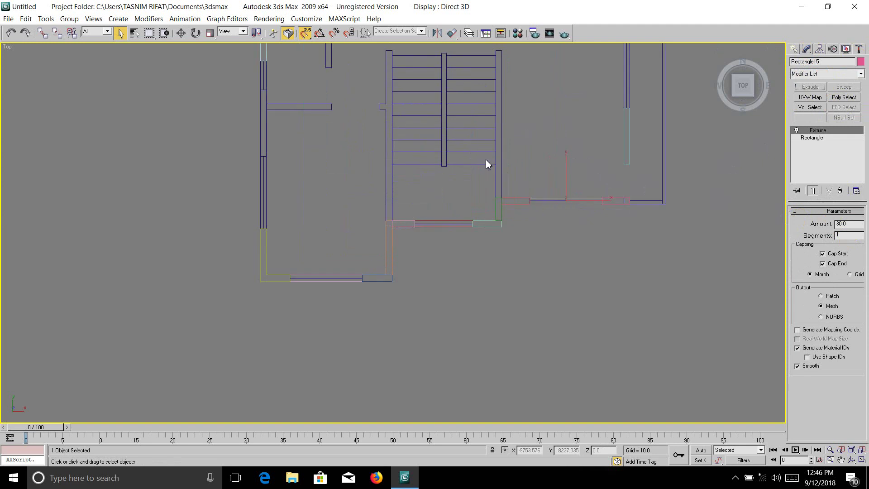
pyautogui.scroll(-2, 532, 138)
pyautogui.scroll(2, 511, 122)
pyautogui.scroll(-1, 508, 265)
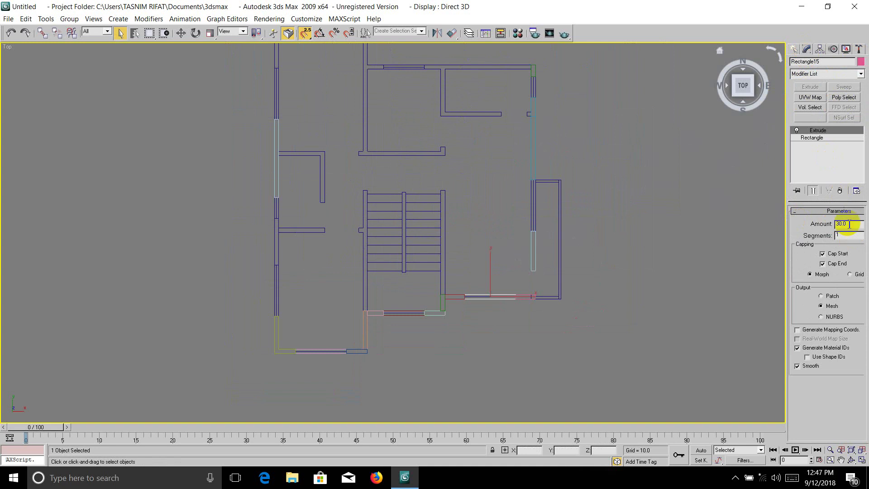
pyautogui.click(795, 49)
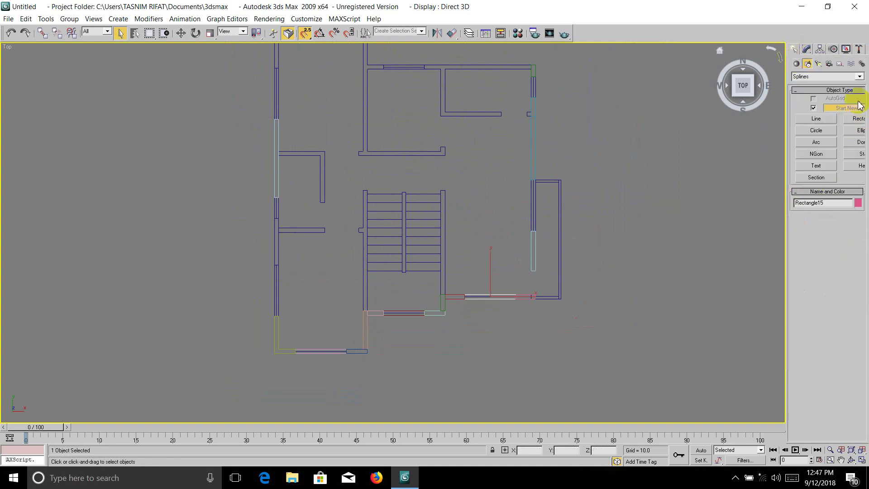
# Draw a thin rectangle in the right wall opening and extrude it into a block.
pyautogui.click(855, 118)
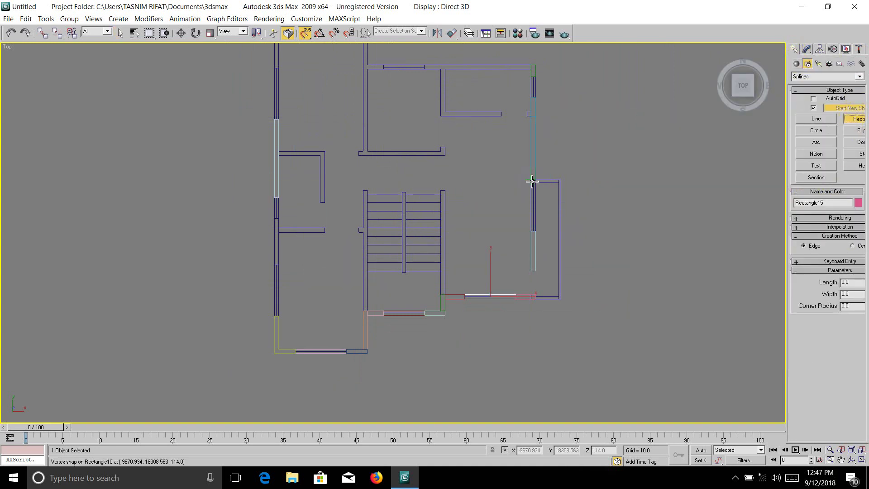
pyautogui.moveTo(533, 180); pyautogui.dragTo(536, 230)
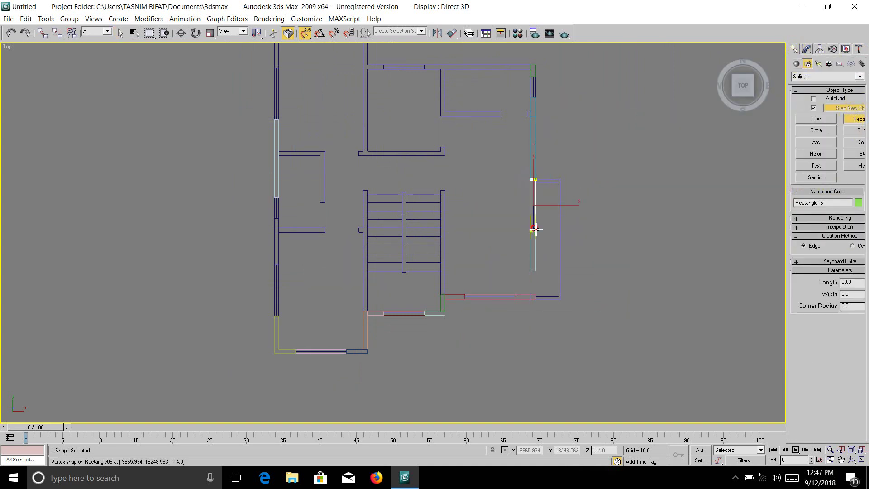
pyautogui.click(806, 49)
pyautogui.click(811, 87)
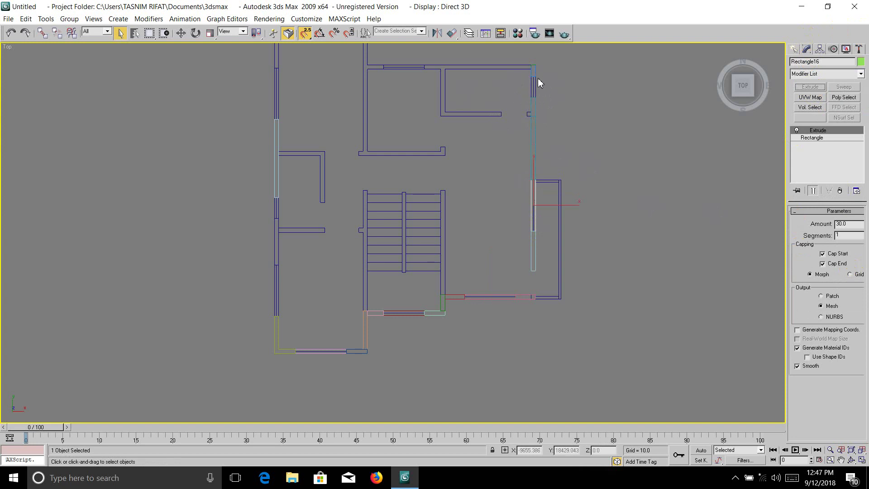
# Draw a 24 by 5 rectangle near the right wall's top, extrude it, and restore four views.
pyautogui.click(794, 49)
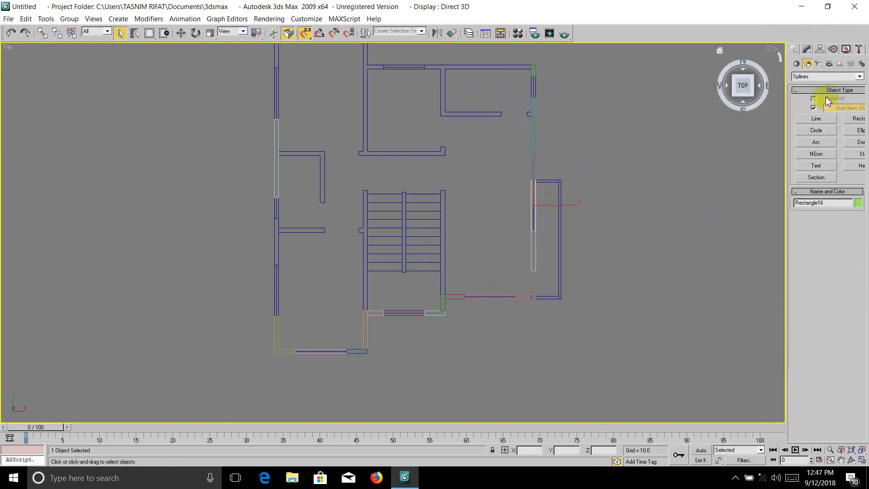
pyautogui.click(850, 119)
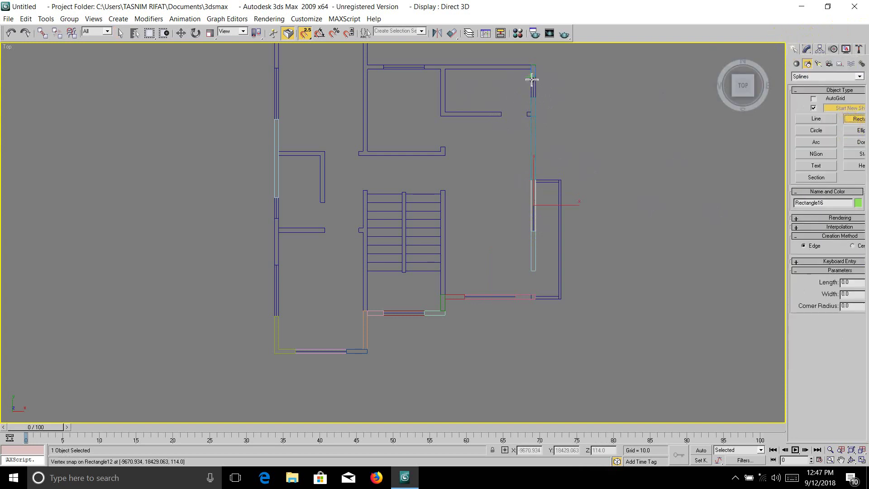
pyautogui.moveTo(531, 79); pyautogui.dragTo(538, 100)
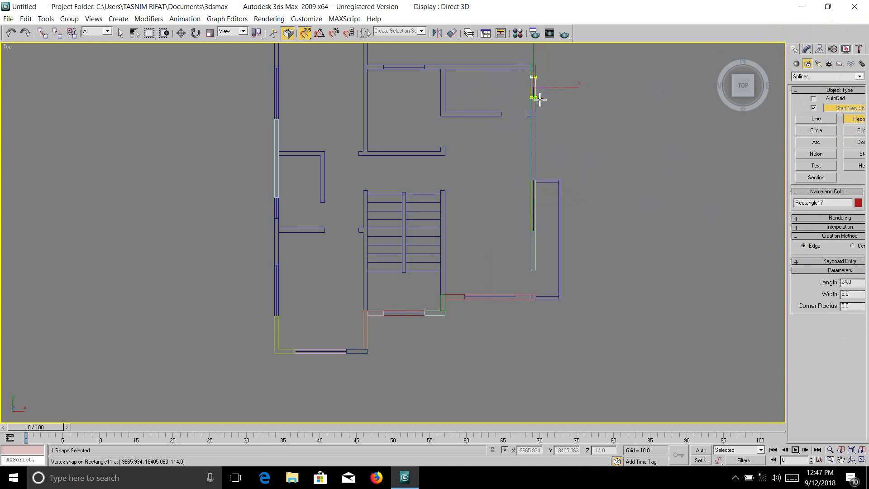
pyautogui.click(806, 49)
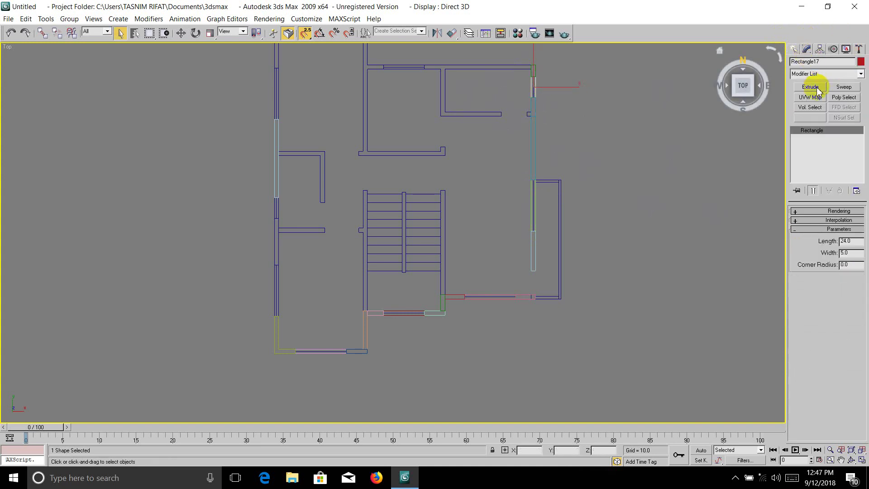
pyautogui.click(810, 86)
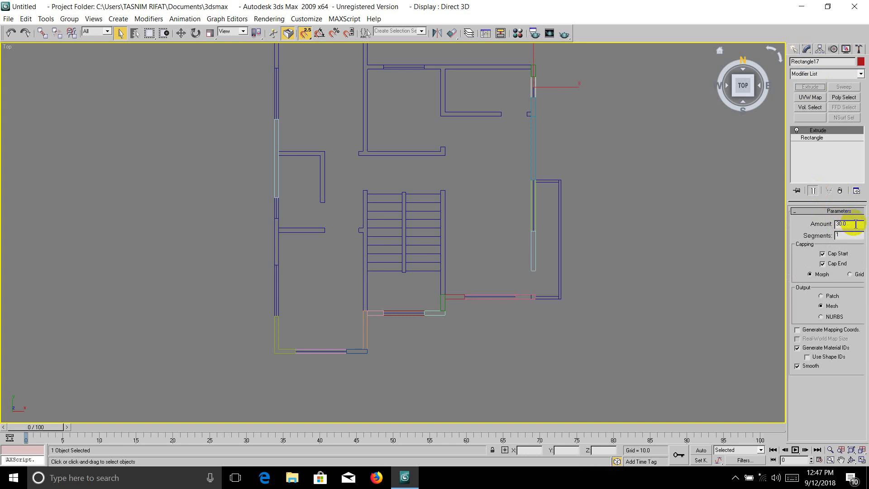
pyautogui.moveTo(855, 224); pyautogui.dragTo(801, 223)
pyautogui.write('72')
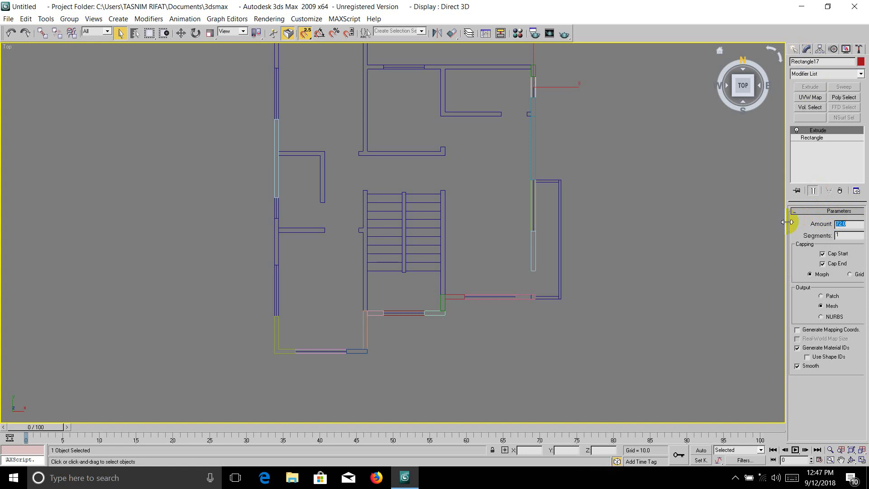
pyautogui.click(862, 459)
pyautogui.click(716, 403)
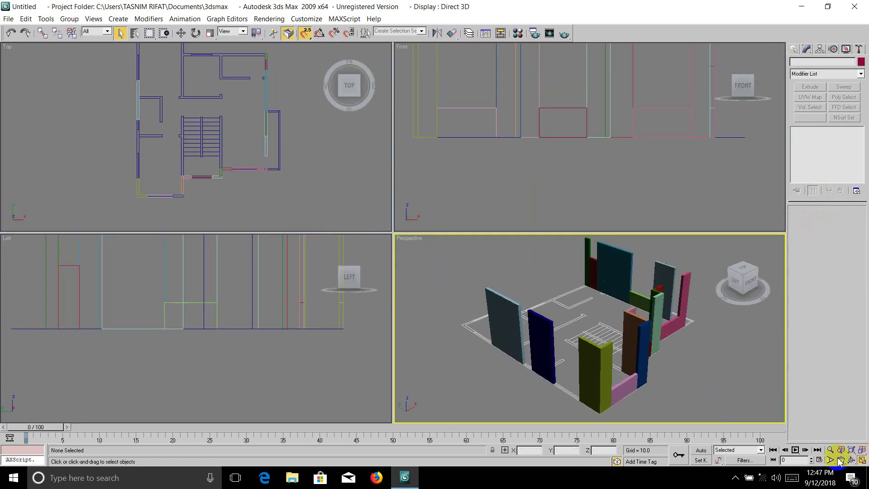
# Maximize the Perspective view, zoom, and orbit to see the coloured walls and sills from the front.
pyautogui.hotkey('alt', 'w')
pyautogui.scroll(-3, 624, 354)
pyautogui.scroll(-3, 538, 301)
pyautogui.scroll(6, 538, 301)
pyautogui.scroll(-2, 582, 248)
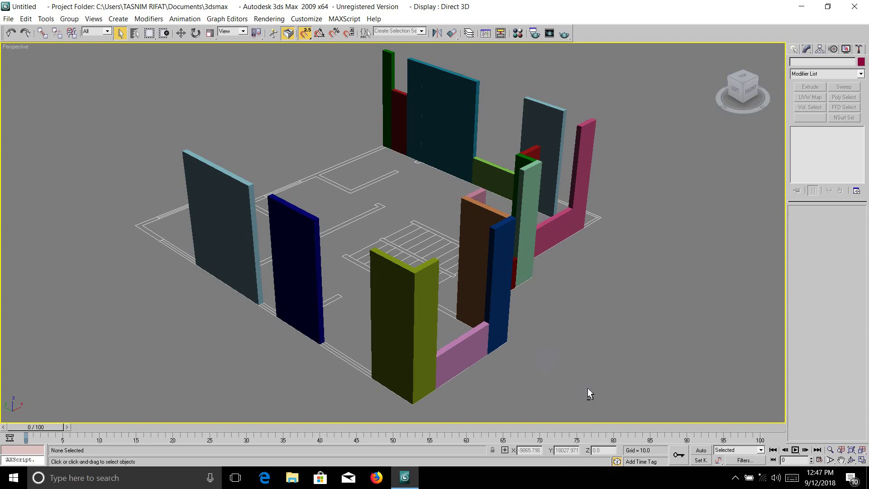
pyautogui.moveTo(582, 302)
pyautogui.keyDown('alt'); pyautogui.mouseDown(button='middle')
pyautogui.moveTo(575, 302)
pyautogui.moveTo(645, 280)
pyautogui.moveTo(585, 305)
pyautogui.moveTo(614, 270)
pyautogui.moveTo(545, 276)
pyautogui.moveTo(619, 281)
pyautogui.moveTo(530, 293)
pyautogui.mouseUp(button='middle'); pyautogui.keyUp('alt')
pyautogui.moveTo(587, 282)
pyautogui.keyDown('alt'); pyautogui.mouseDown(button='middle')
pyautogui.moveTo(528, 287)
pyautogui.moveTo(538, 273)
pyautogui.moveTo(692, 277)
pyautogui.moveTo(517, 279)
pyautogui.moveTo(606, 270)
pyautogui.moveTo(533, 271)
pyautogui.moveTo(570, 284)
pyautogui.moveTo(569, 263)
pyautogui.moveTo(573, 279)
pyautogui.moveTo(560, 265)
pyautogui.moveTo(564, 278)
pyautogui.moveTo(561, 270)
pyautogui.moveTo(578, 278)
pyautogui.moveTo(547, 274)
pyautogui.moveTo(612, 271)
pyautogui.moveTo(561, 293)
pyautogui.moveTo(630, 195)
pyautogui.moveTo(633, 307)
pyautogui.moveTo(623, 282)
pyautogui.mouseUp(button='middle'); pyautogui.keyUp('alt')
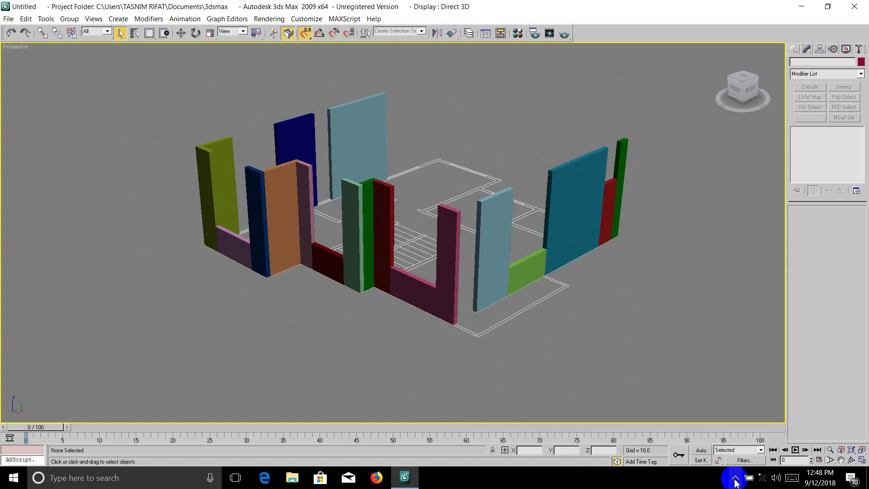
# Zoom in and select the pink, dark-red and green sill blocks together.
pyautogui.click(734, 482)
pyautogui.click(713, 456)
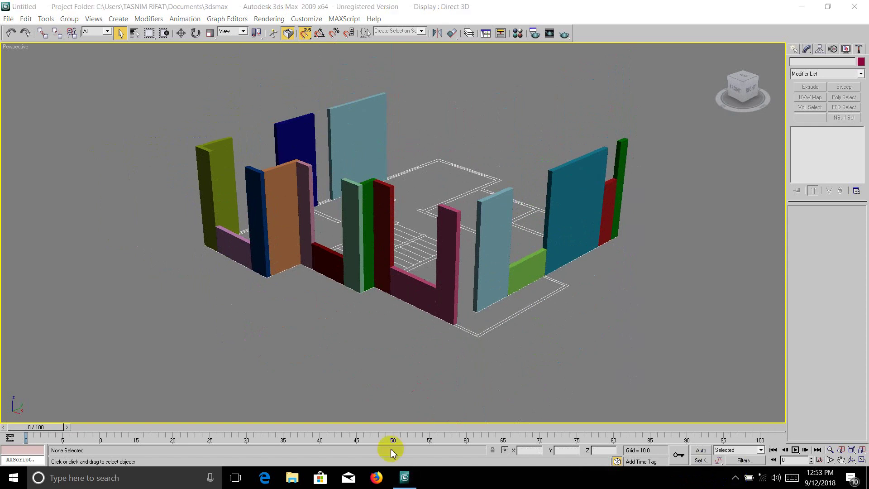
pyautogui.scroll(3, 400, 288)
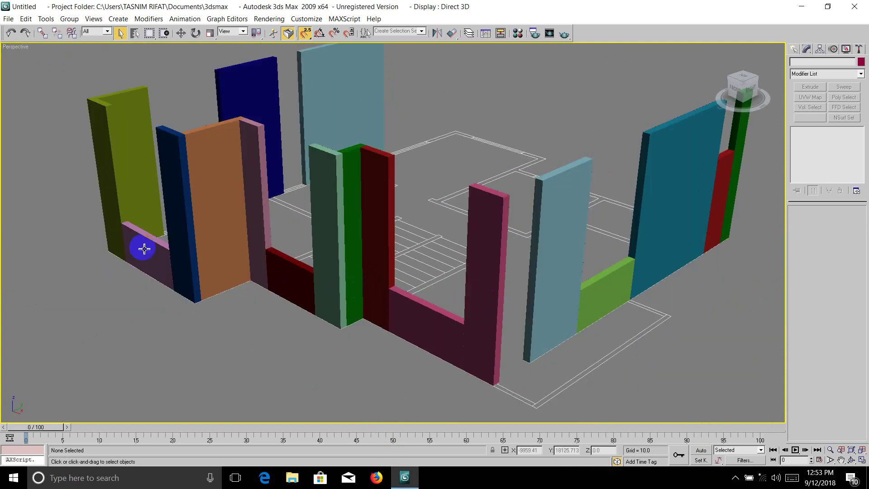
pyautogui.click(145, 248)
pyautogui.click(291, 274)
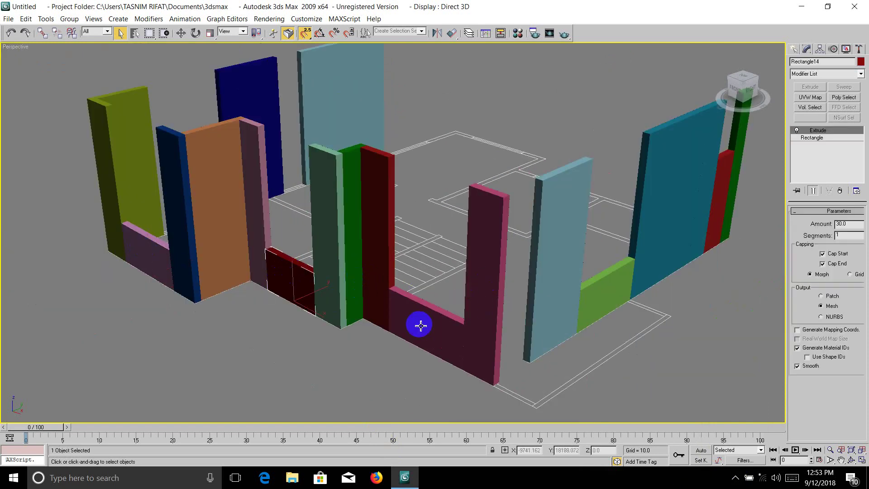
pyautogui.click(424, 323)
pyautogui.click(612, 295)
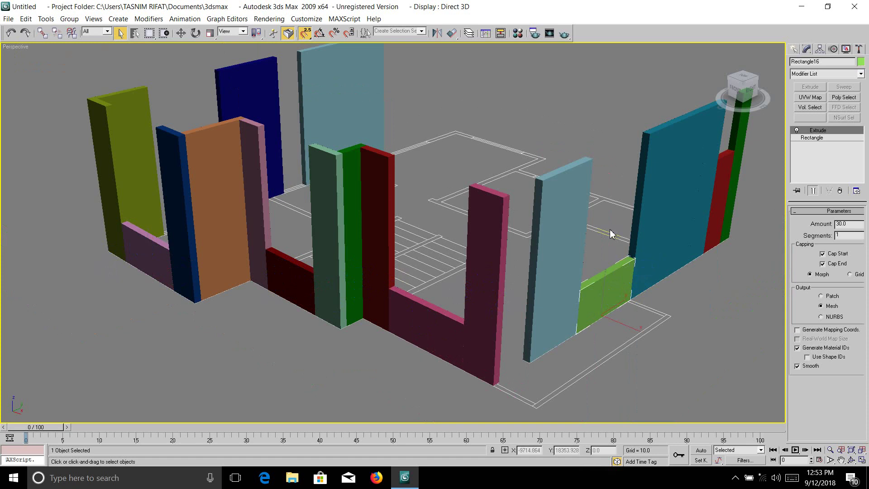
pyautogui.click(139, 248)
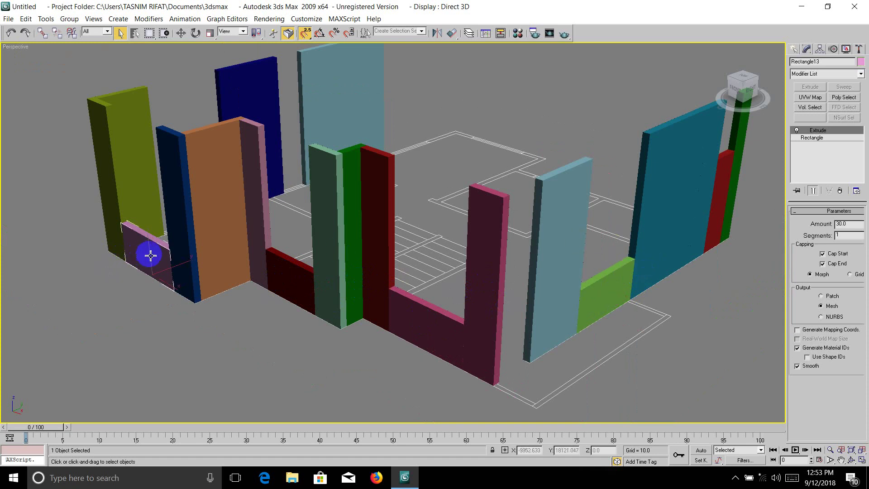
pyautogui.keyDown('ctrl'); pyautogui.click(287, 271); pyautogui.keyUp('ctrl')
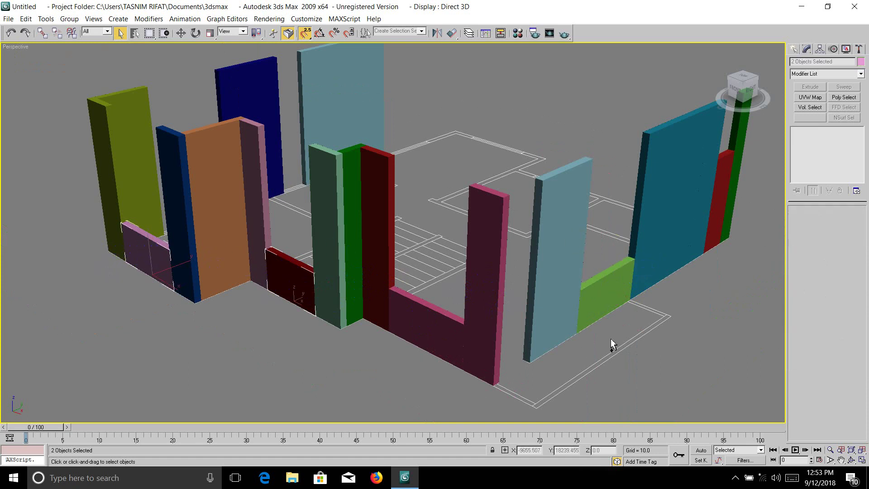
pyautogui.keyDown('ctrl'); pyautogui.click(607, 291); pyautogui.keyUp('ctrl')
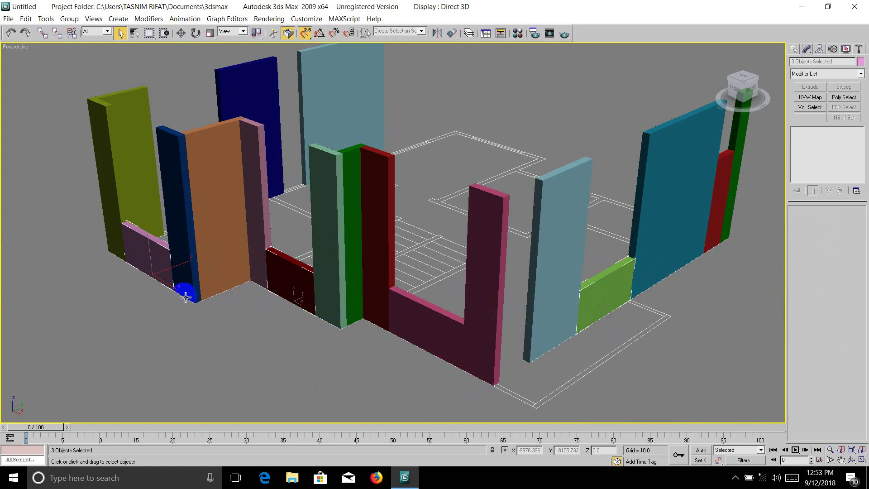
pyautogui.hotkey('ctrl', 'c')
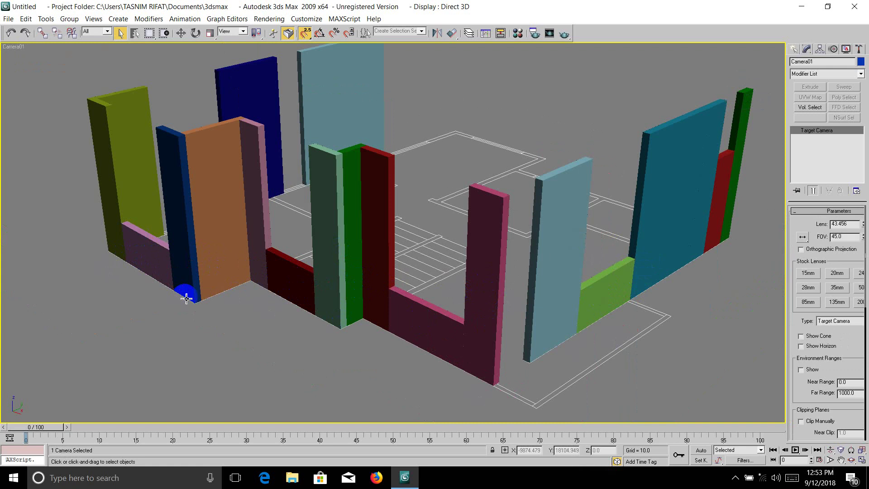
pyautogui.hotkey('ctrl', 'z')
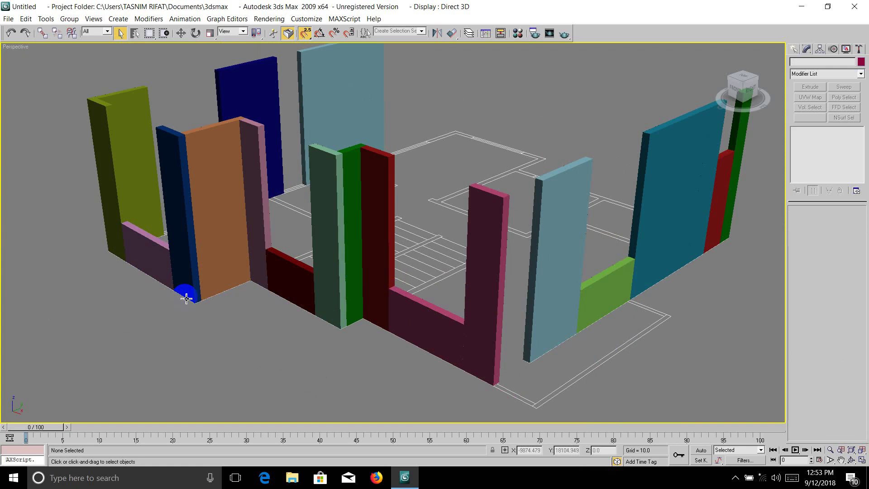
pyautogui.scroll(-15, 393, 233)
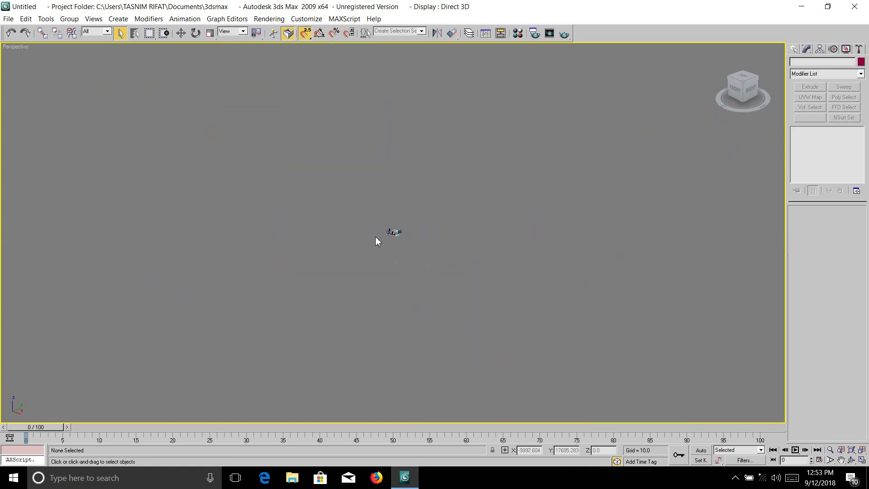
pyautogui.scroll(7, 385, 235)
pyautogui.scroll(8, 395, 234)
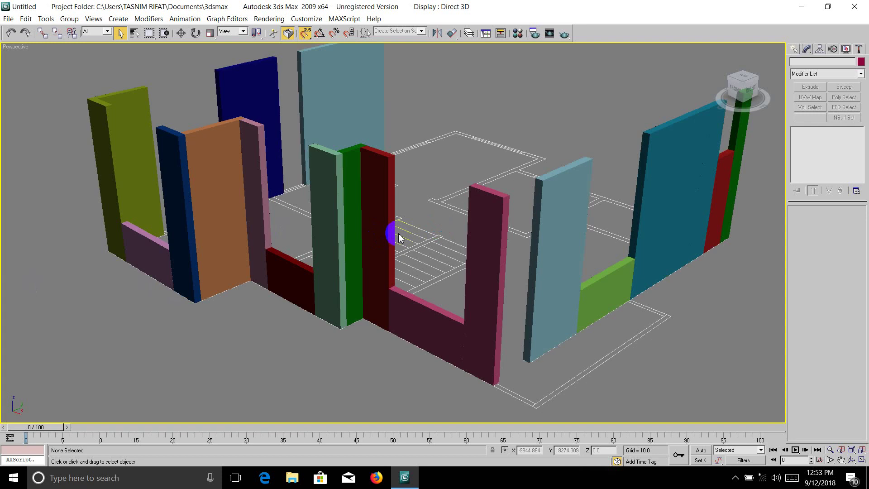
pyautogui.hotkey('ctrl', 'c')
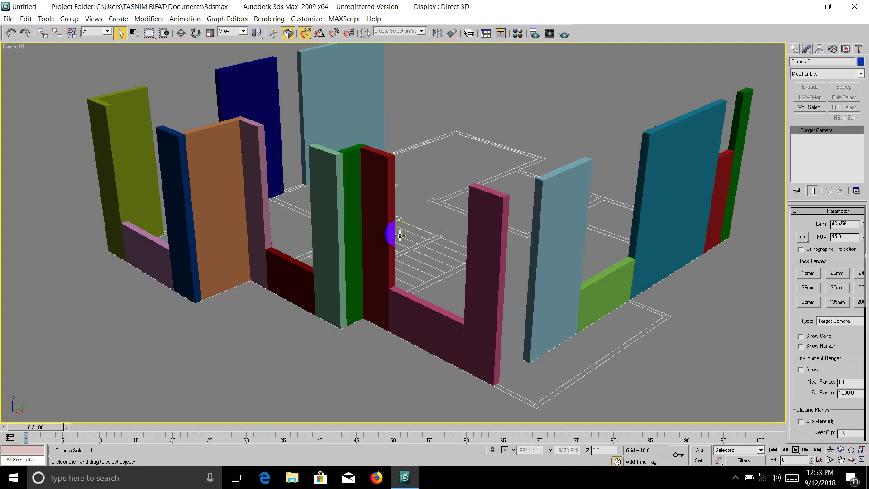
pyautogui.hotkey('ctrl', 'z')
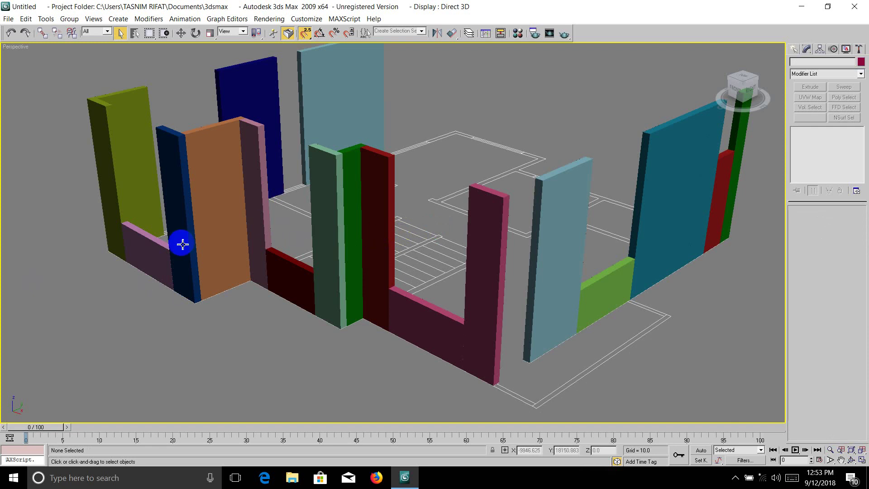
# Select the pink, dark-red and green sills and clone them as independent copies.
pyautogui.click(158, 262)
pyautogui.keyDown('ctrl'); pyautogui.click(291, 275); pyautogui.keyUp('ctrl')
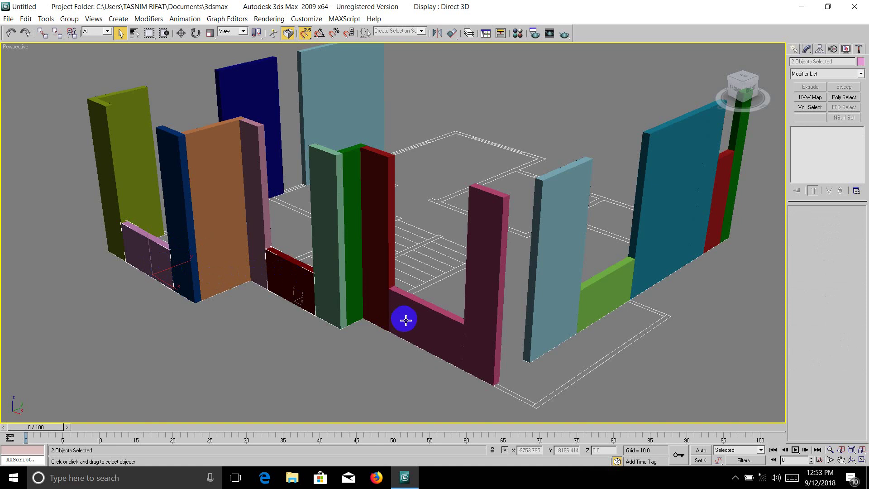
pyautogui.keyDown('ctrl'); pyautogui.click(607, 302); pyautogui.keyUp('ctrl')
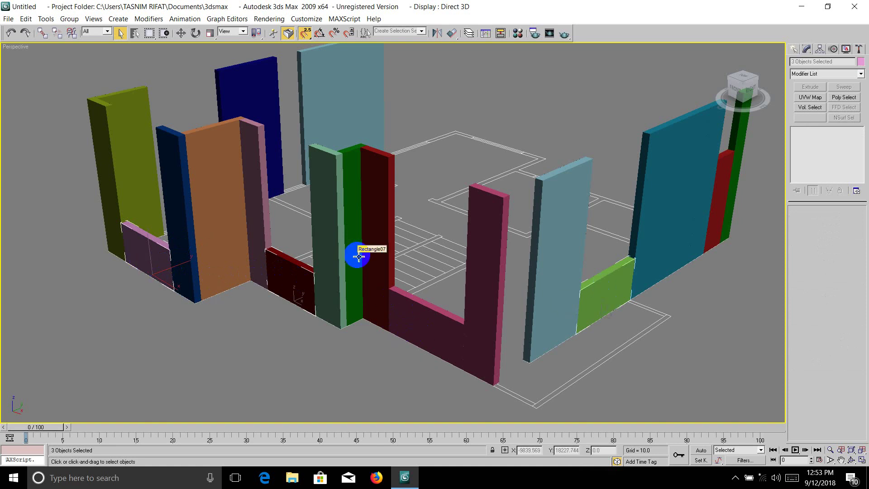
pyautogui.hotkey('ctrl', 'v')
pyautogui.click(387, 209)
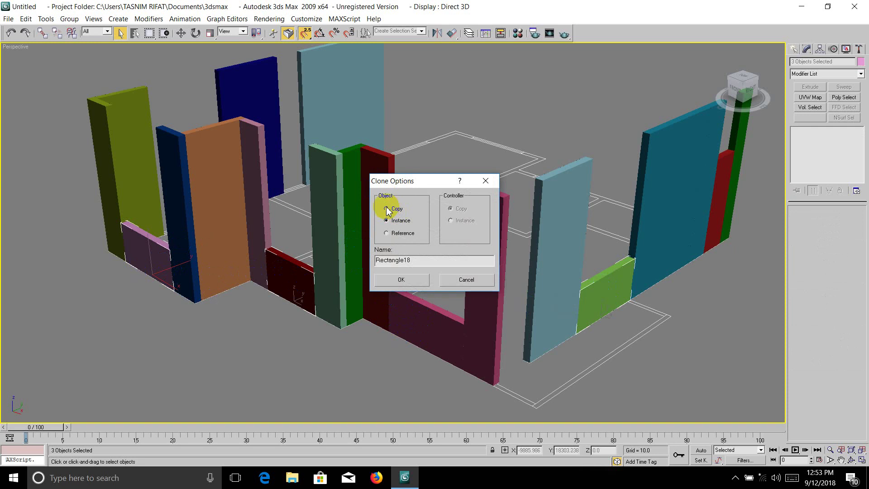
pyautogui.click(404, 276)
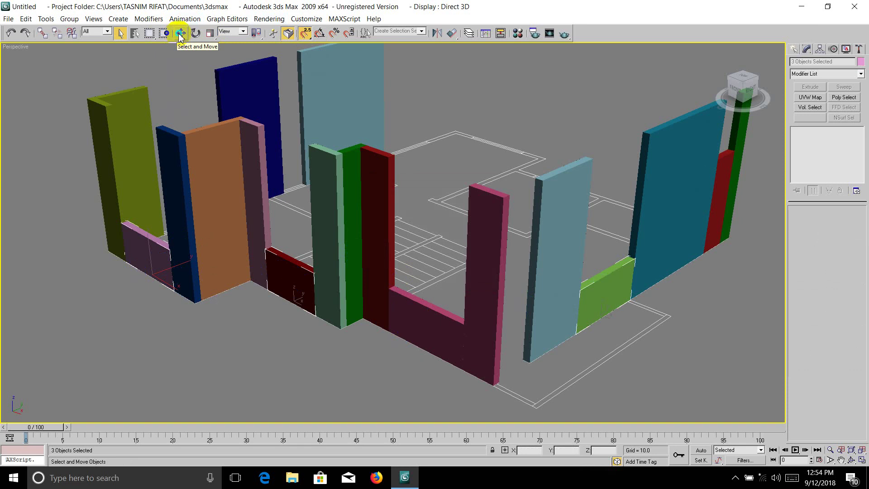
# Set the three copied sills to absolute Z 84 via Move Transform Type-In, then deselect.
pyautogui.rightClick(179, 35)
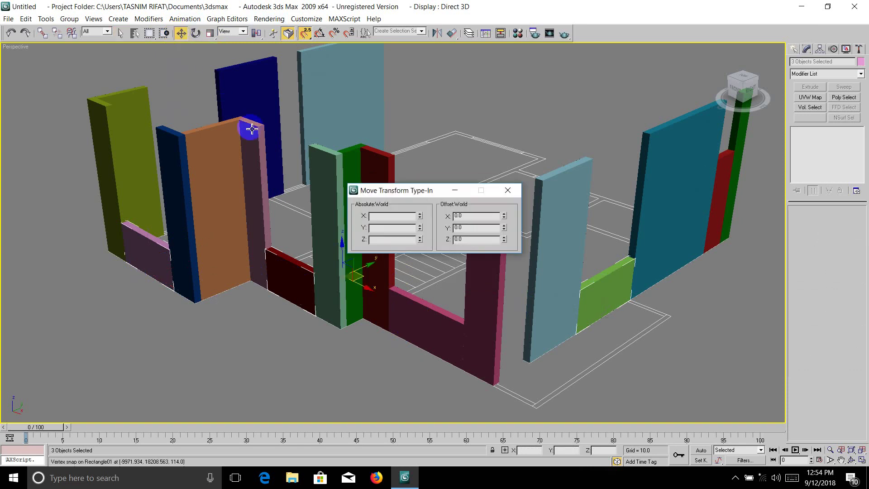
pyautogui.click(375, 240)
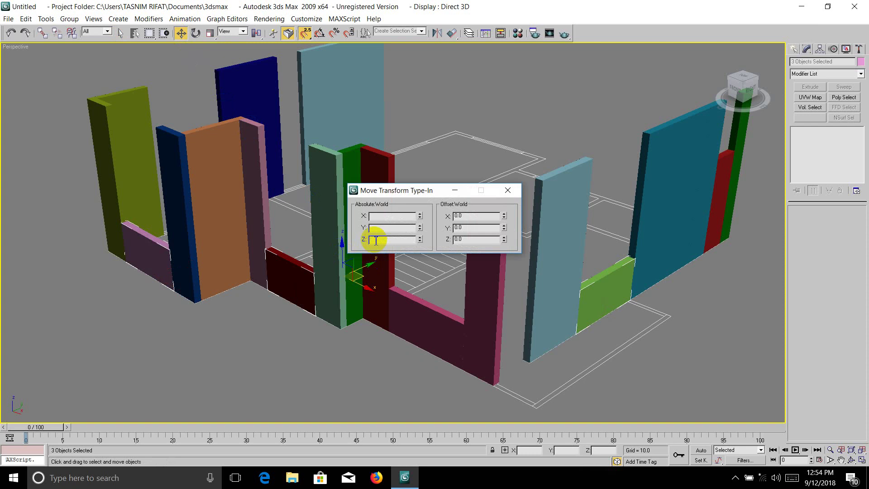
pyautogui.write('7')
pyautogui.press('Return')
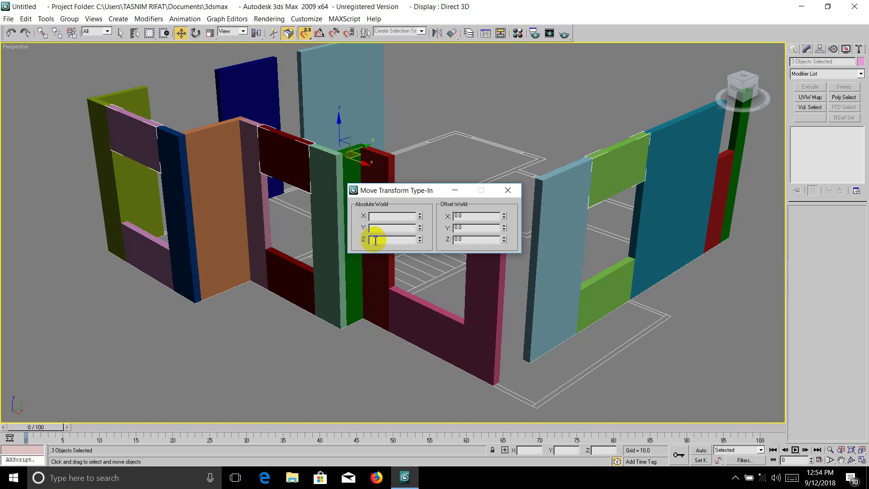
pyautogui.click(513, 193)
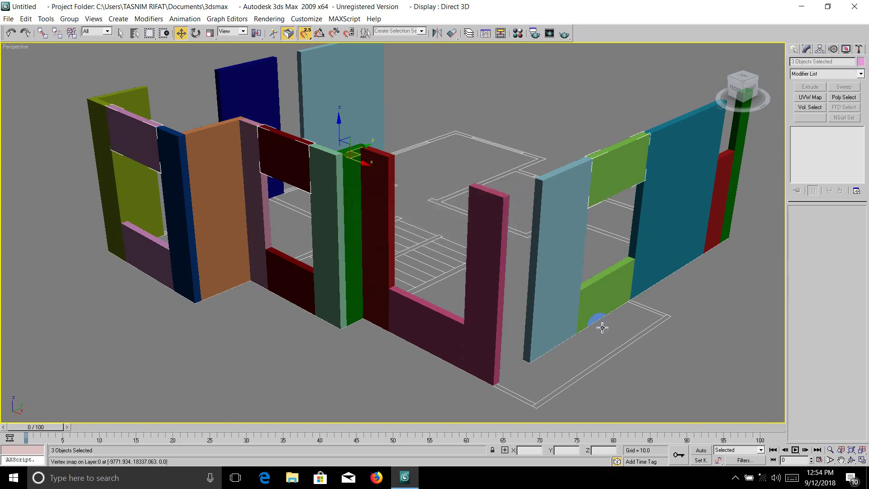
pyautogui.click(692, 338)
pyautogui.click(624, 160)
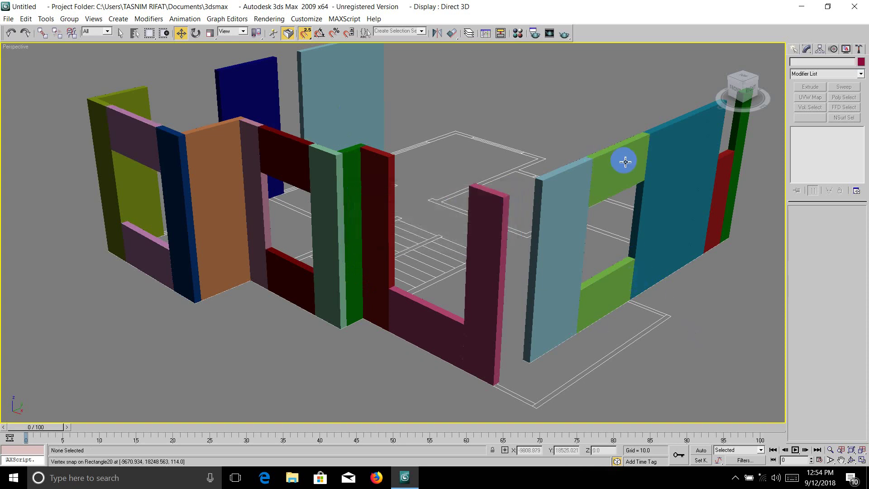
pyautogui.click(620, 171)
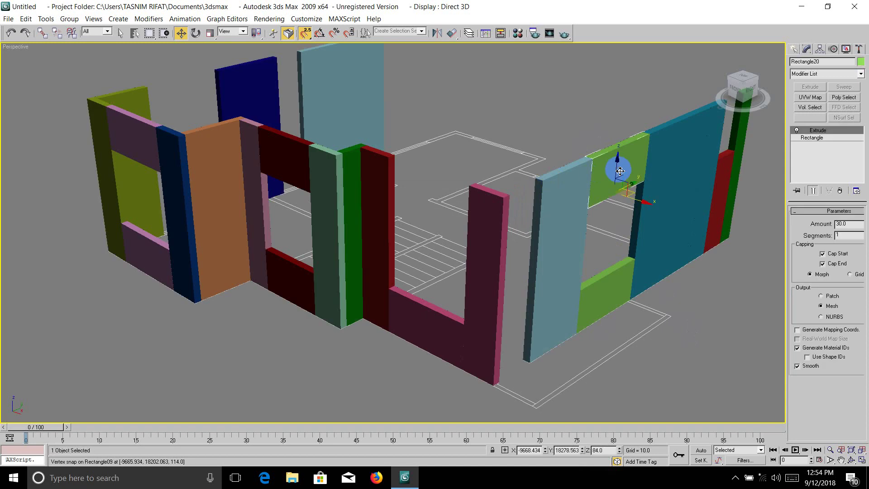
pyautogui.click(253, 159)
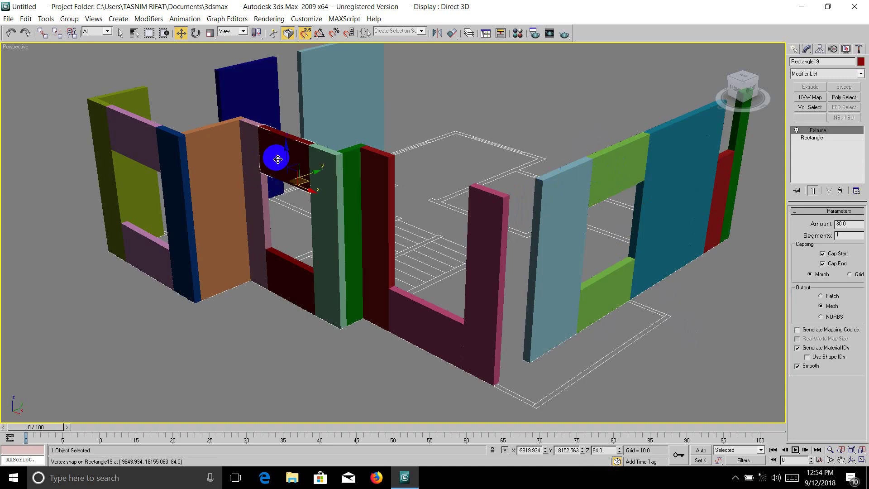
pyautogui.click(130, 127)
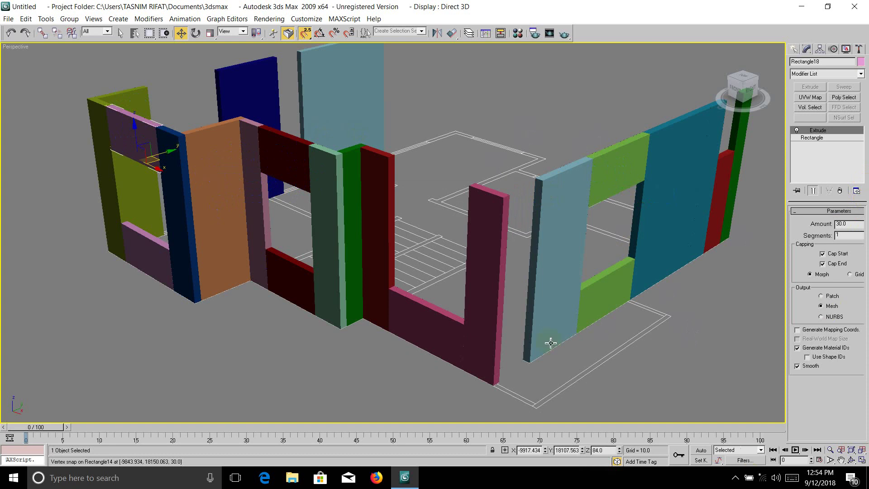
pyautogui.click(735, 477)
pyautogui.click(722, 460)
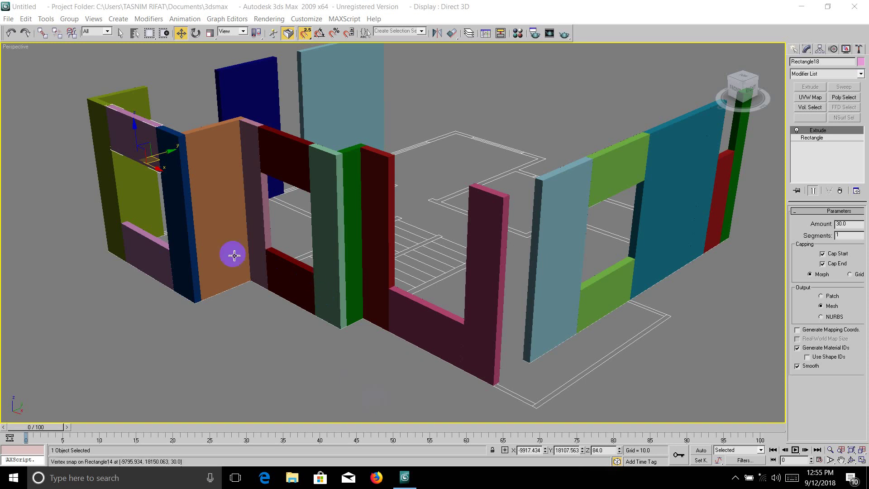
pyautogui.click(292, 330)
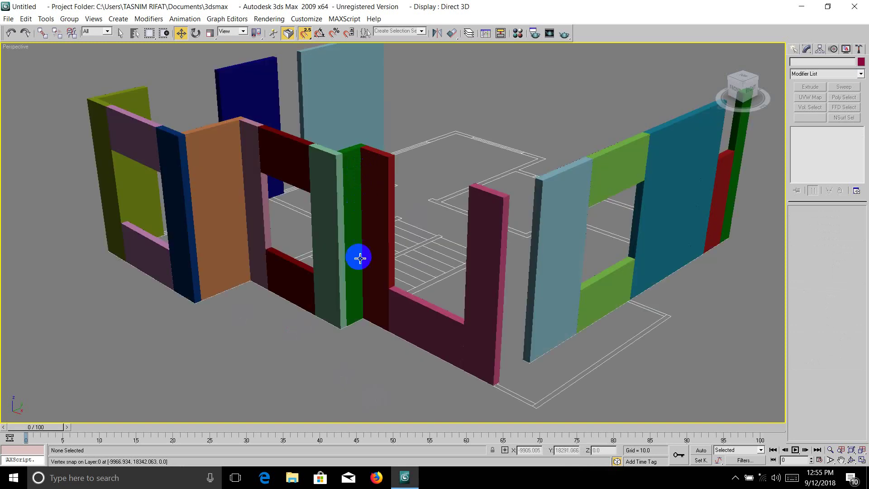
# Copy the red wall piece on the right and raise the copy to Z 84.
pyautogui.click(722, 191)
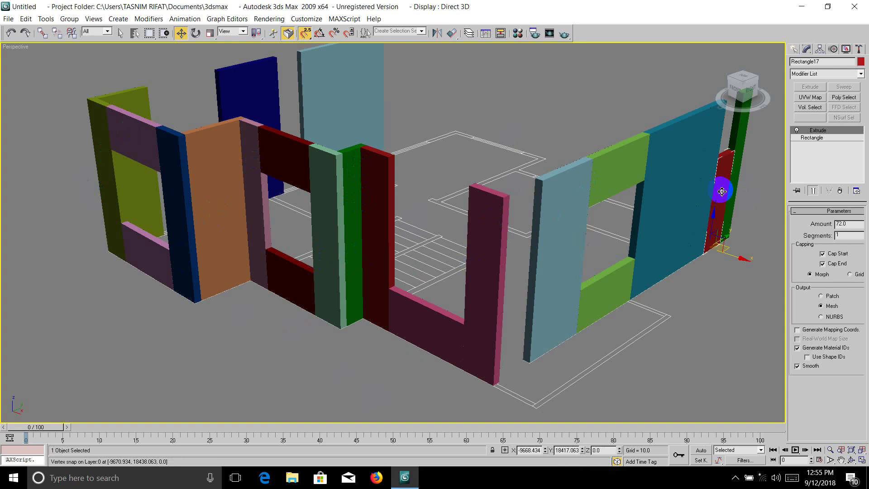
pyautogui.click(121, 35)
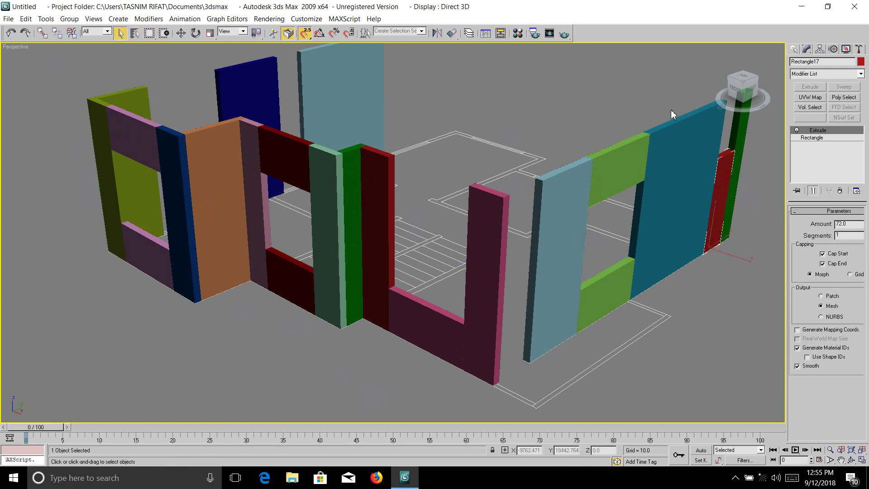
pyautogui.hotkey('ctrl', 'v')
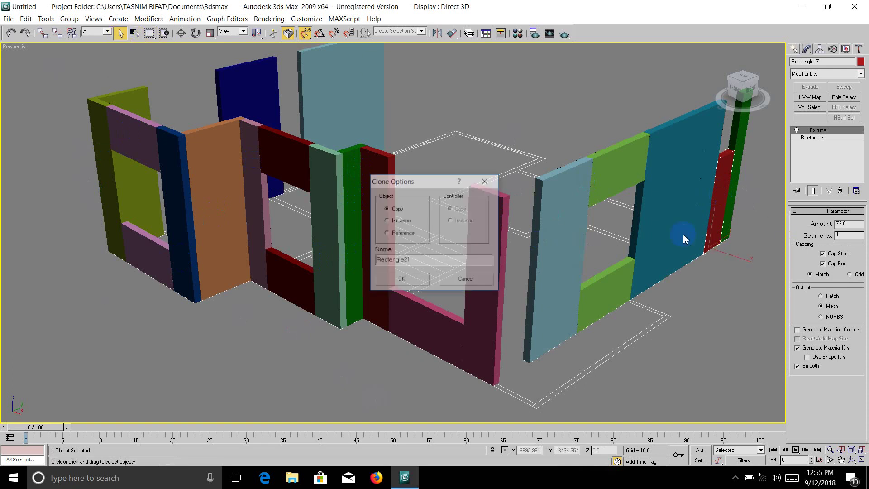
pyautogui.click(401, 279)
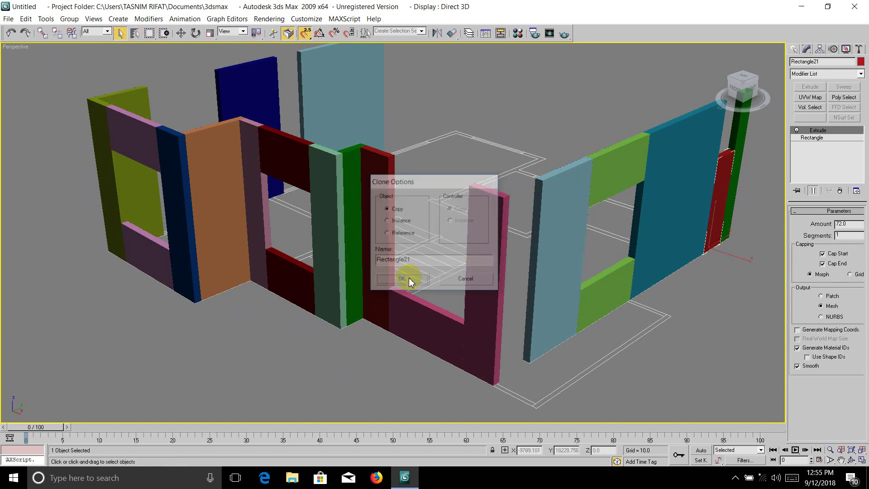
pyautogui.rightClick(181, 33)
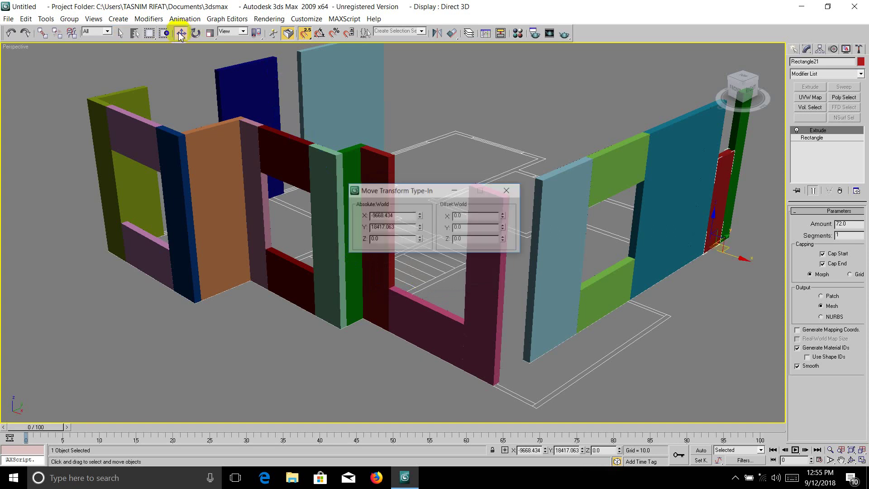
pyautogui.moveTo(387, 239); pyautogui.dragTo(361, 244)
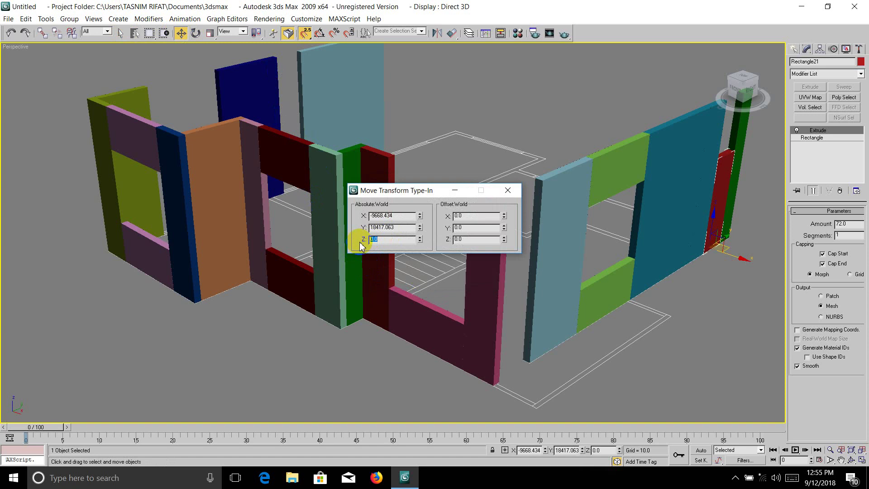
pyautogui.write('84')
pyautogui.press('Return')
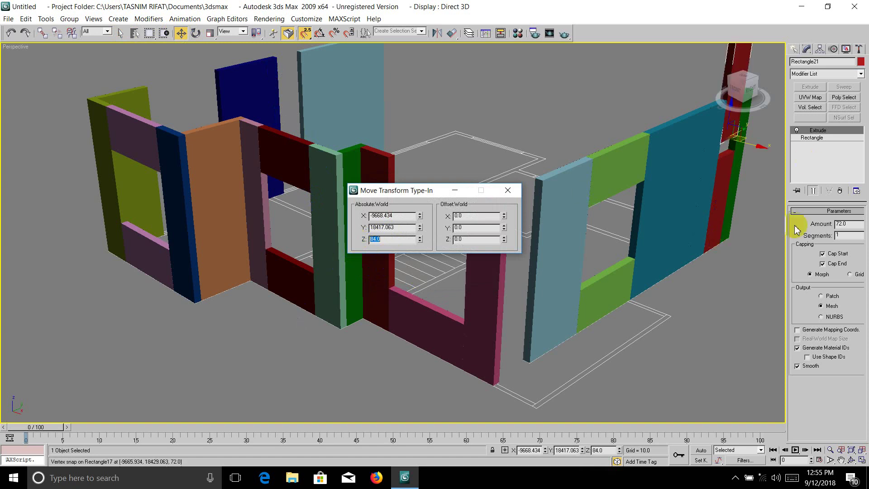
# Set the copy's Extrude amount to 30 and close the Move Transform Type-In.
pyautogui.doubleClick(862, 224)
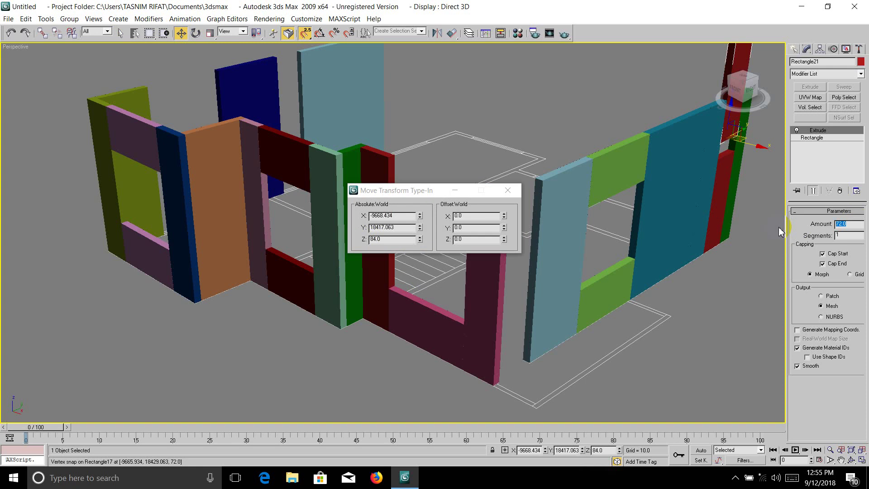
pyautogui.write('1')
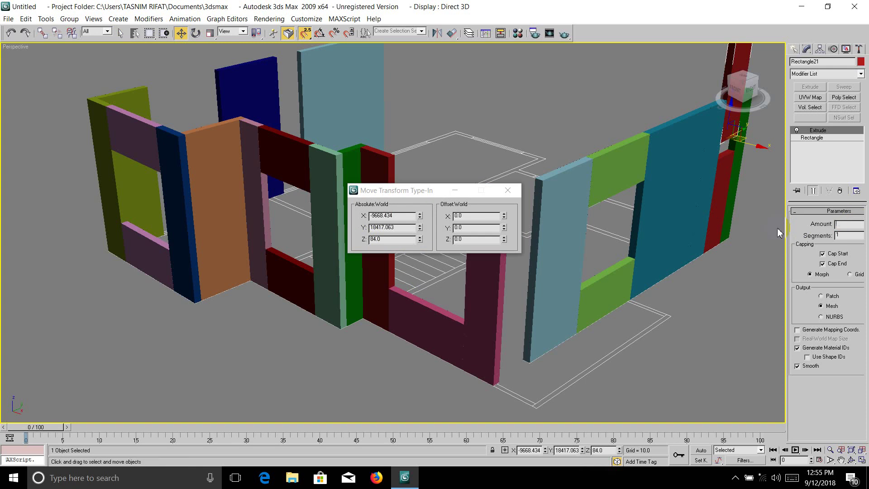
pyautogui.press('Return')
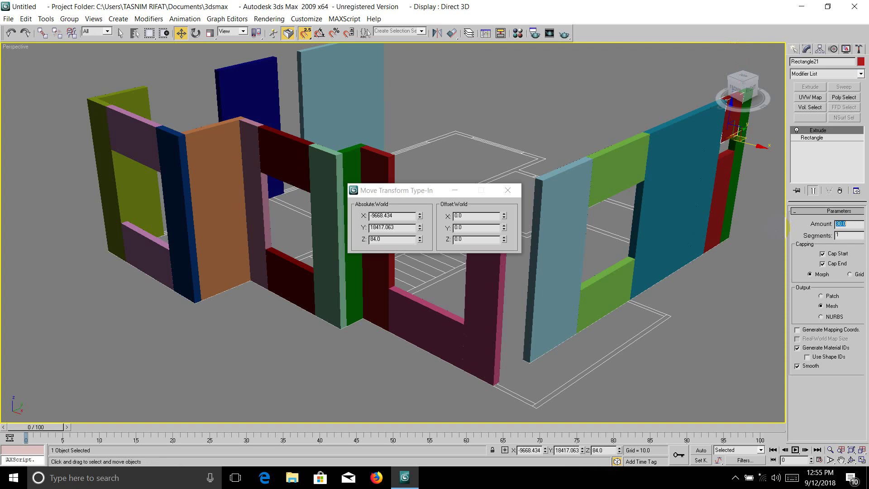
pyautogui.click(507, 190)
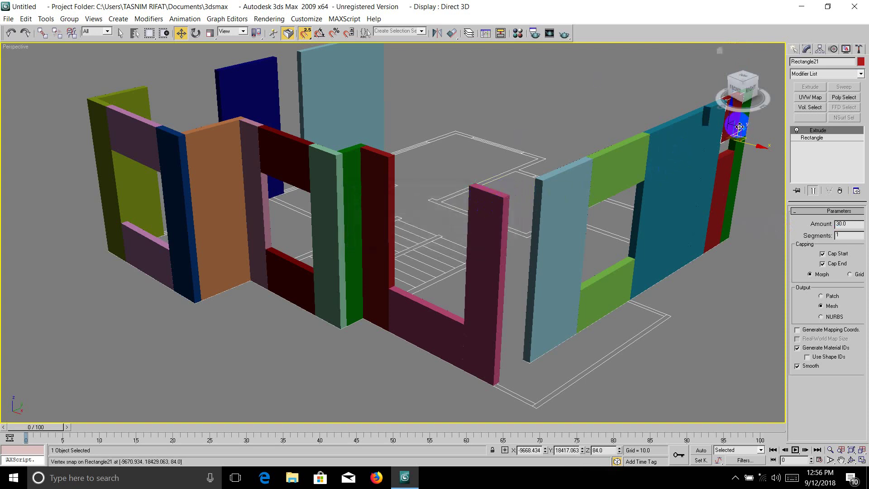
# Clone the pink sill as a copy and set its absolute Z to 84.
pyautogui.click(432, 324)
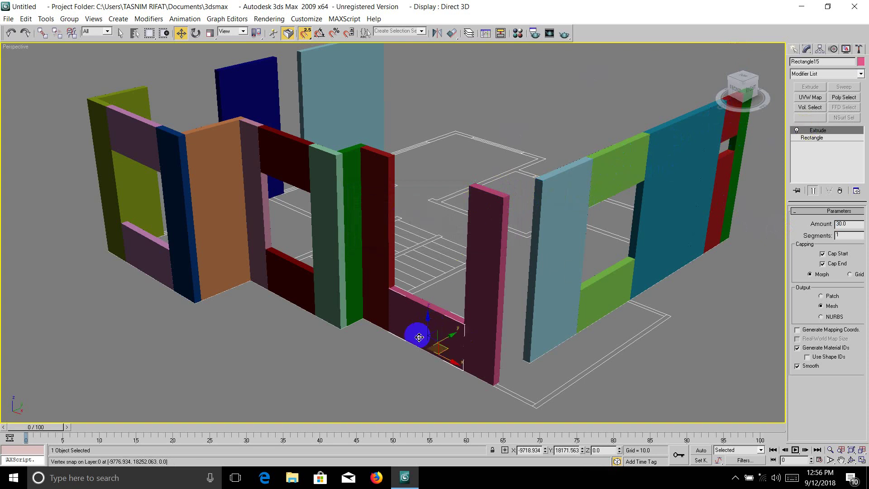
pyautogui.keyDown('shift'); pyautogui.moveTo(419, 337); pyautogui.dragTo(419, 337); pyautogui.keyUp('shift')
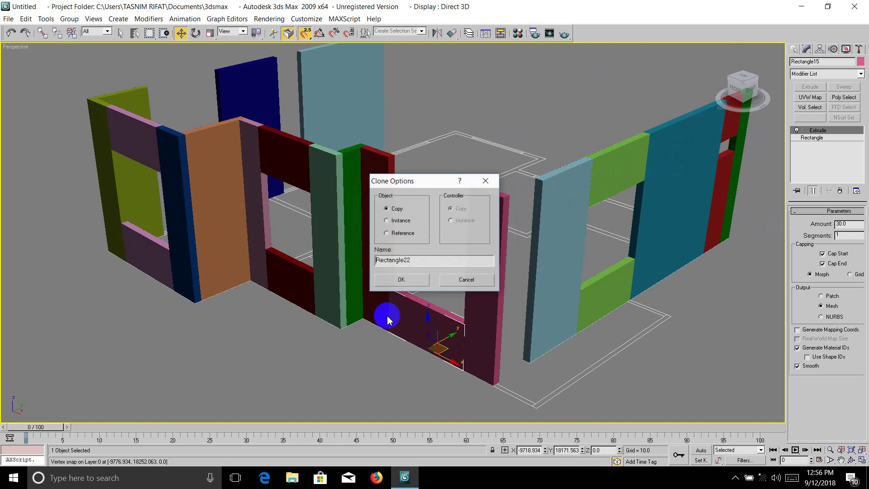
pyautogui.click(396, 277)
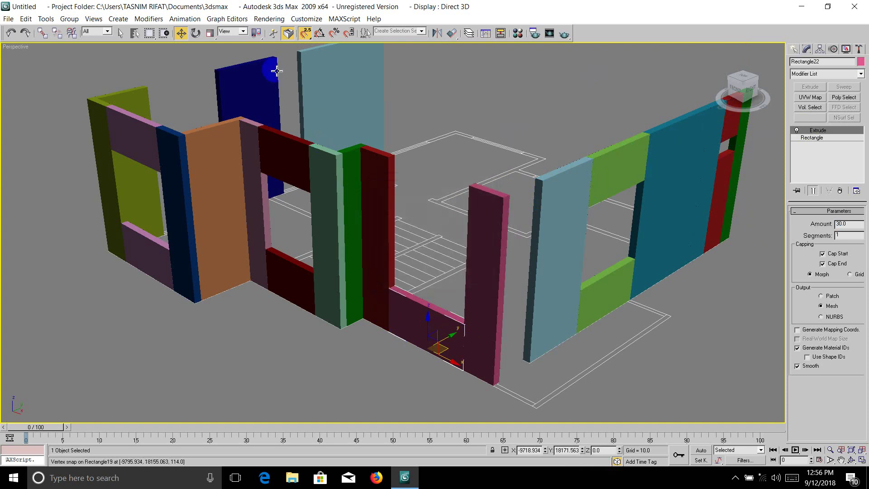
pyautogui.rightClick(181, 33)
pyautogui.moveTo(382, 239); pyautogui.dragTo(350, 240)
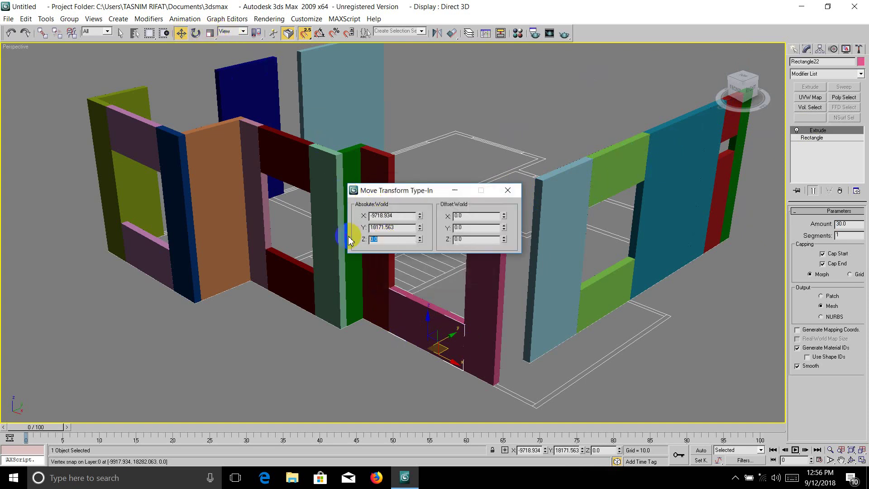
pyautogui.write('84')
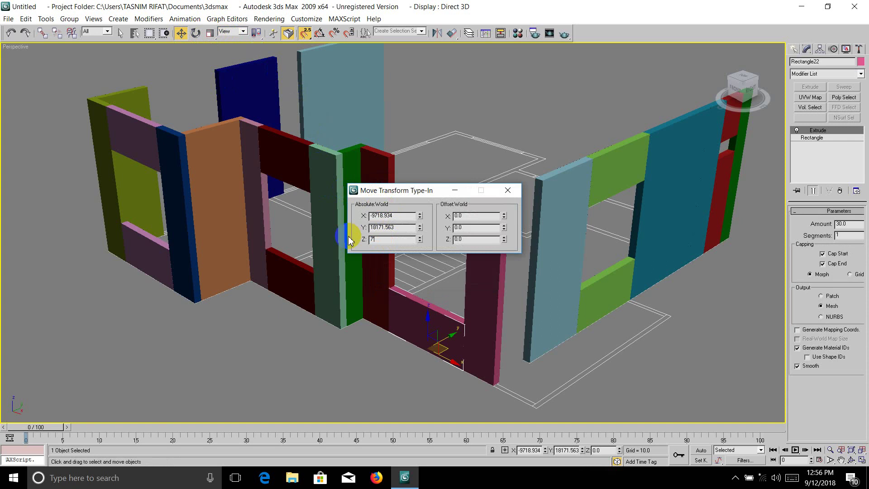
pyautogui.press('Return')
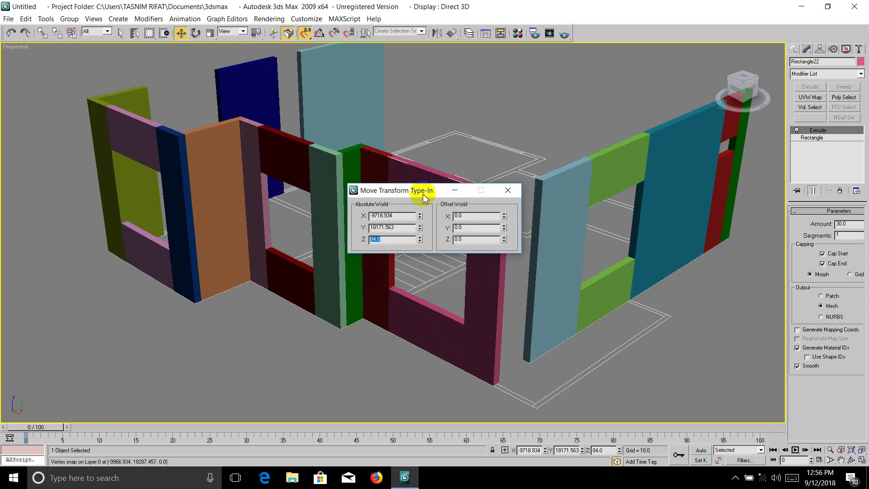
pyautogui.press('F12')
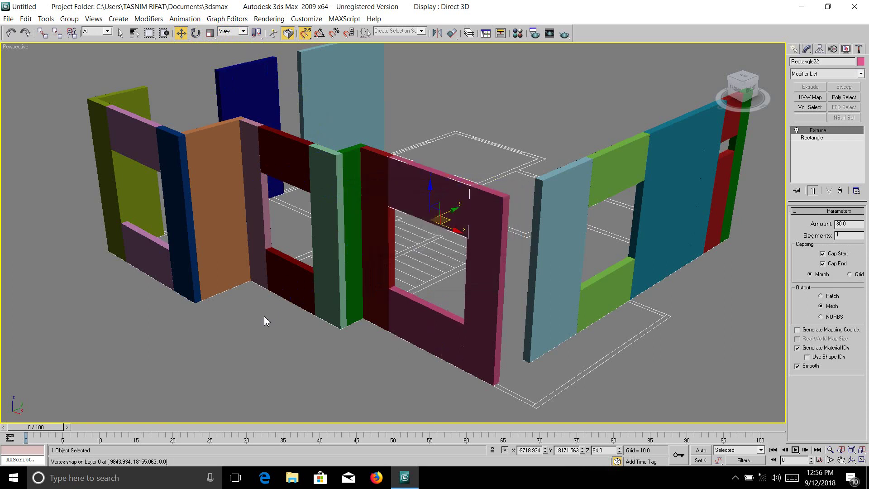
pyautogui.click(262, 335)
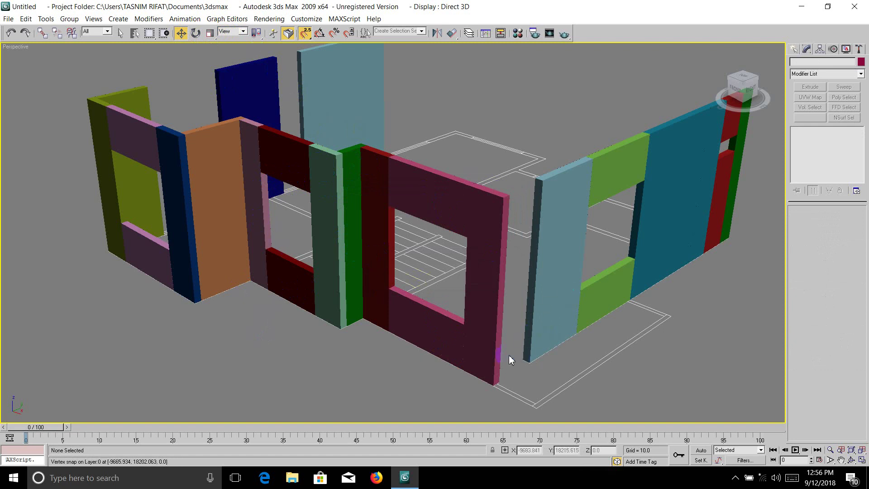
# Maximize the Top view and draw a 28 by 5 rectangle at the bottom-right wall end.
pyautogui.click(862, 460)
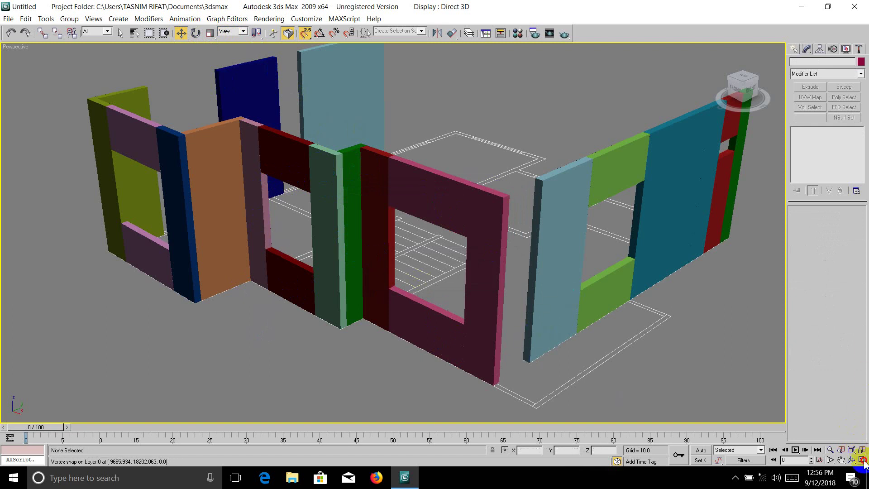
pyautogui.click(325, 216)
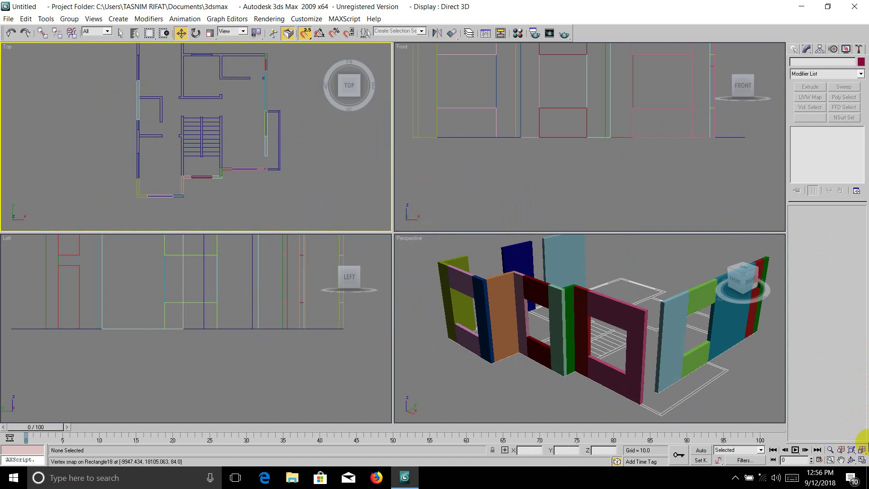
pyautogui.click(862, 460)
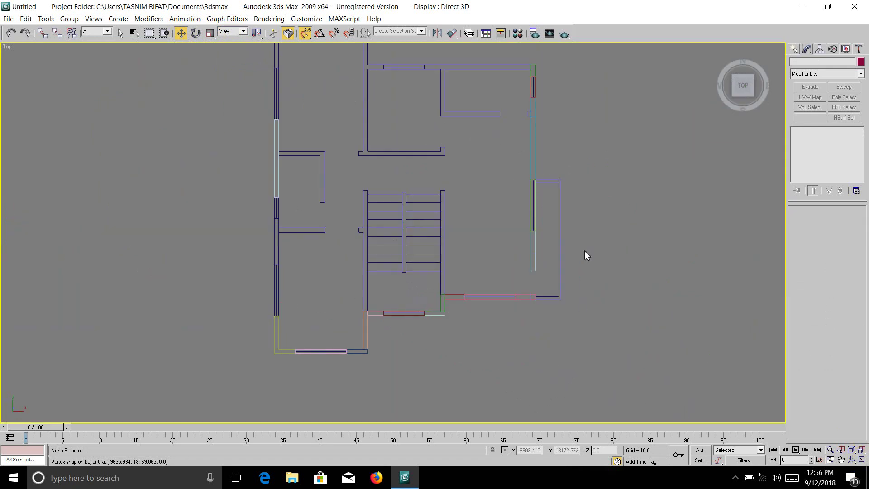
pyautogui.press('[')
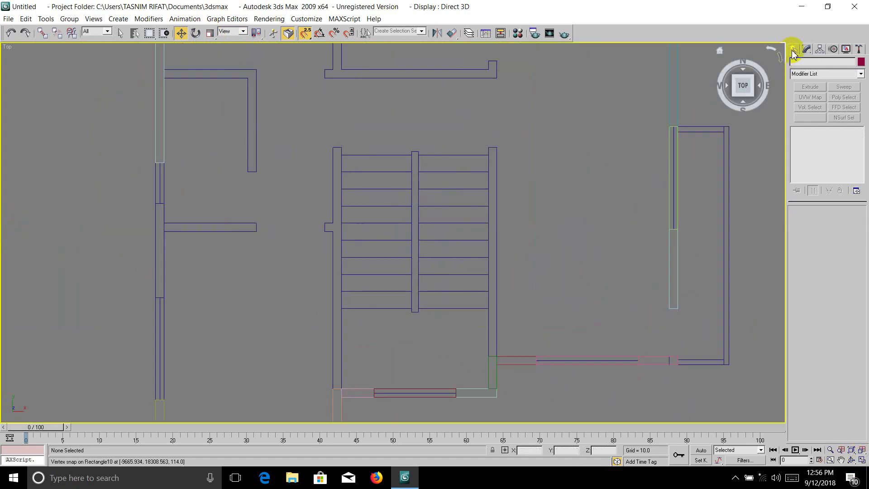
pyautogui.click(792, 50)
pyautogui.click(846, 120)
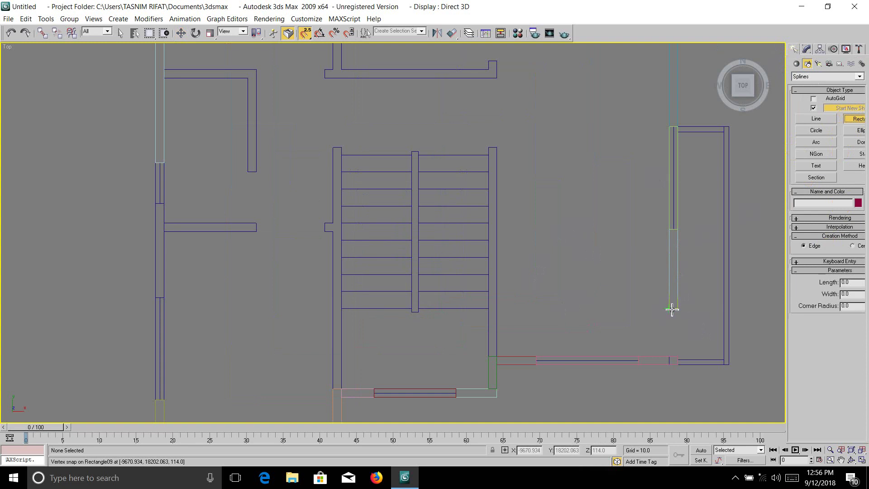
pyautogui.moveTo(672, 309); pyautogui.dragTo(681, 351)
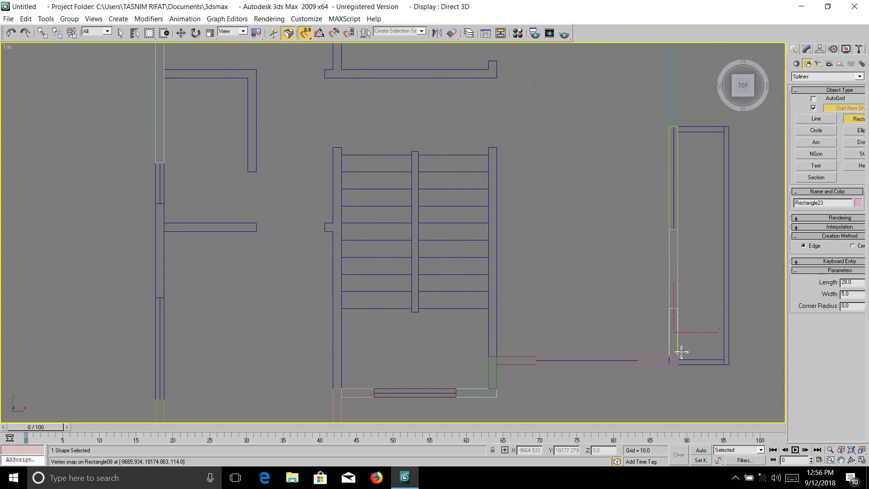
# Give Rectangle23 an Extrude with Amount 84.
pyautogui.click(806, 49)
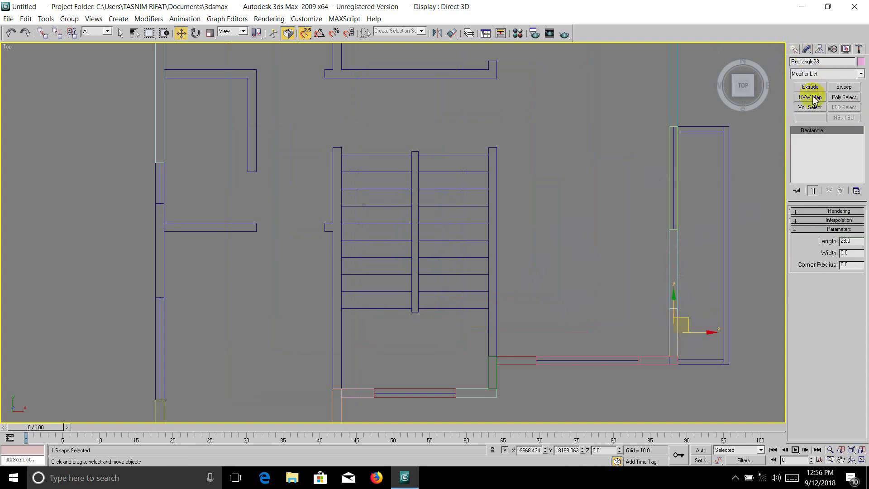
pyautogui.click(809, 87)
pyautogui.doubleClick(846, 224)
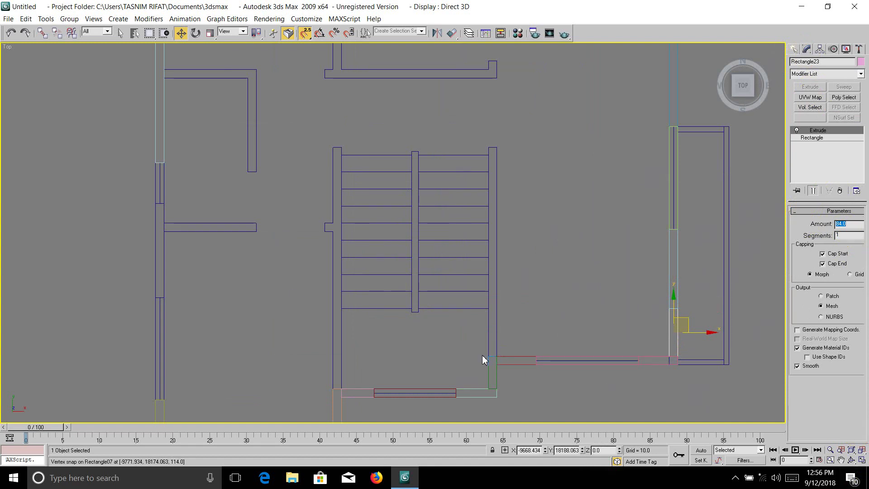
pyautogui.click(815, 226)
# Clone Rectangle23 as a copy and raise the copy to Z 84.
pyautogui.hotkey('ctrl', 'v')
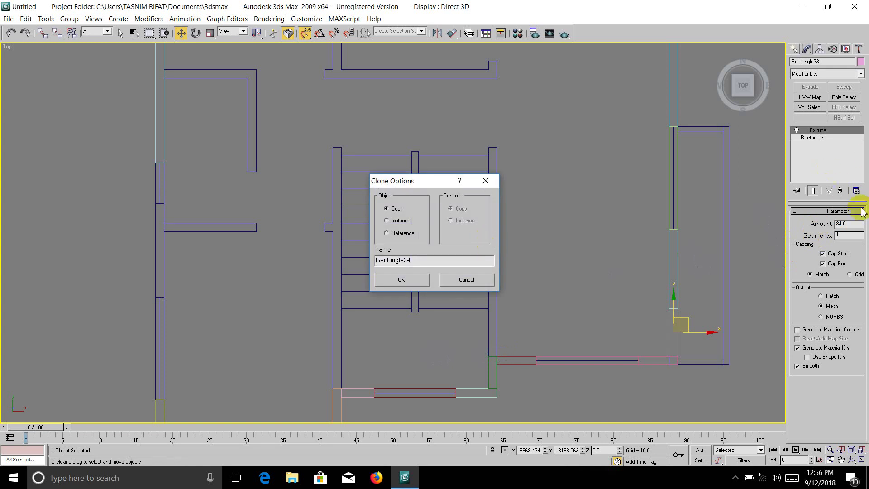
pyautogui.click(848, 225)
pyautogui.click(851, 225)
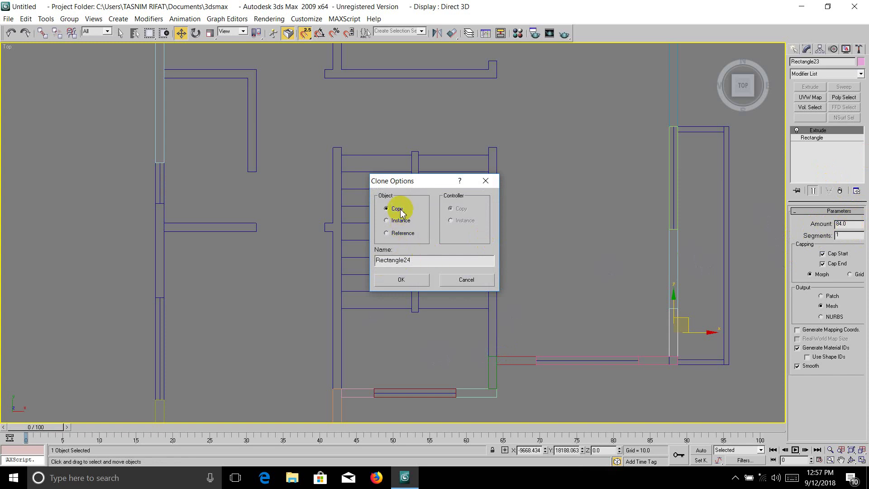
pyautogui.click(406, 279)
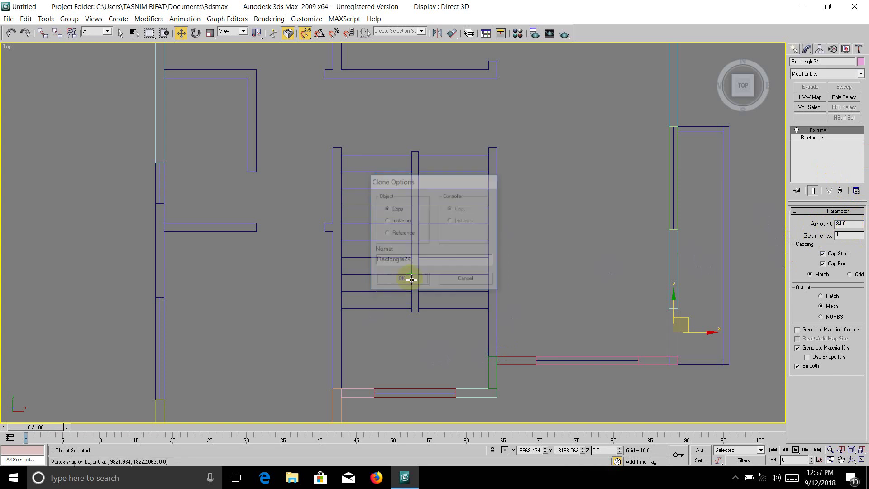
pyautogui.rightClick(181, 33)
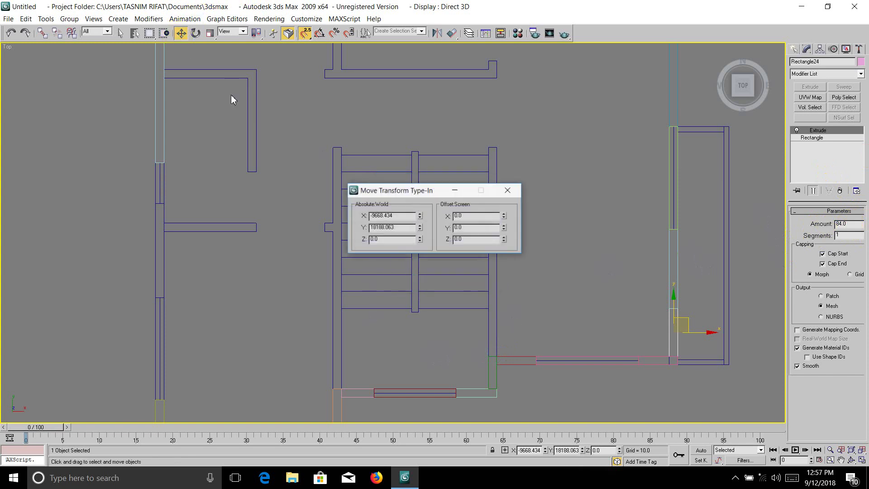
pyautogui.doubleClick(370, 239)
pyautogui.write('84')
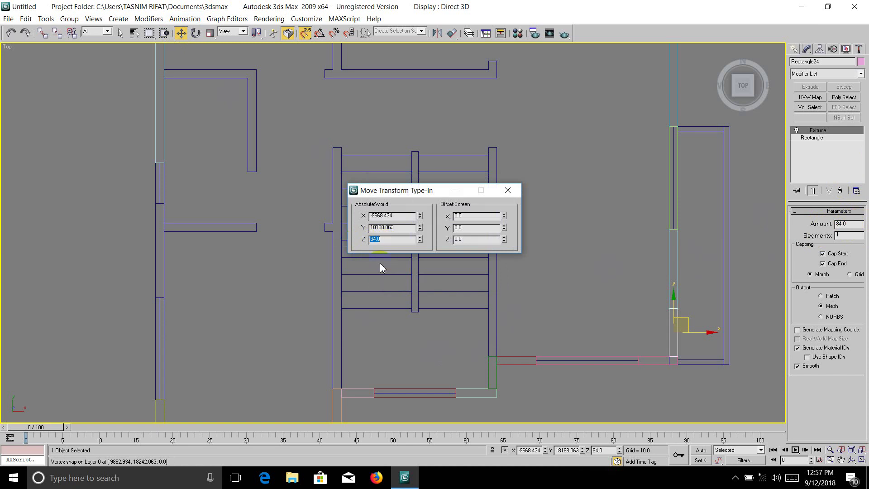
pyautogui.doubleClick(383, 243)
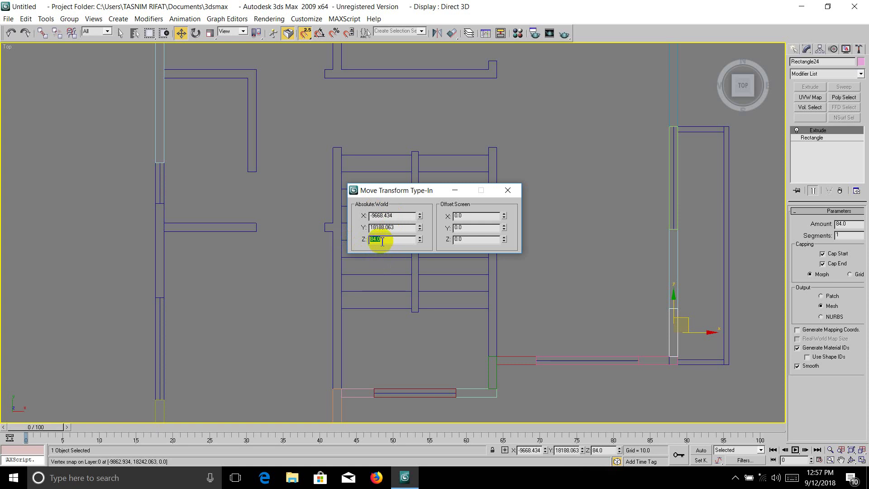
# Set the copy's Extrude amount to 30 and return to the four-view layout.
pyautogui.click(850, 226)
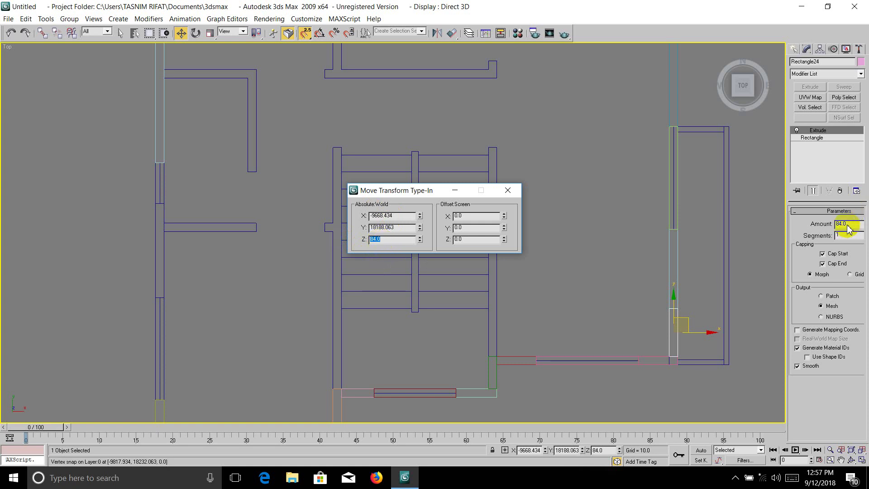
pyautogui.moveTo(848, 228); pyautogui.dragTo(828, 225)
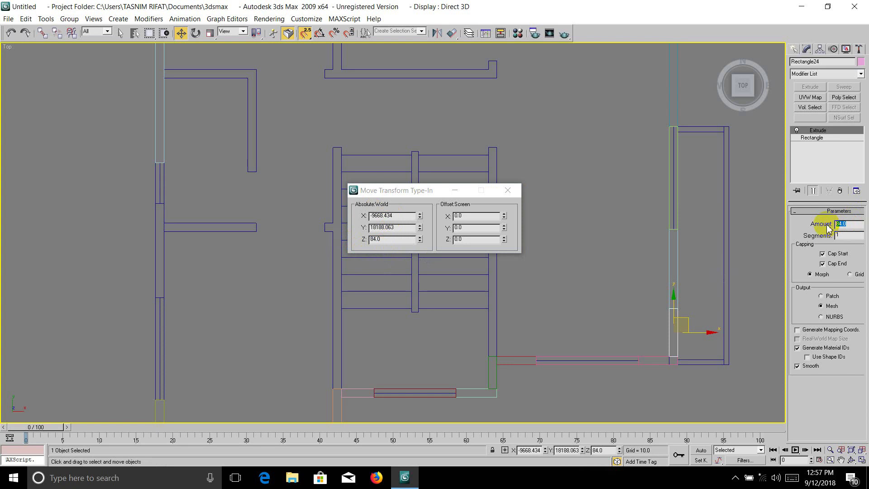
pyautogui.write('30')
pyautogui.press('Return')
pyautogui.click(508, 191)
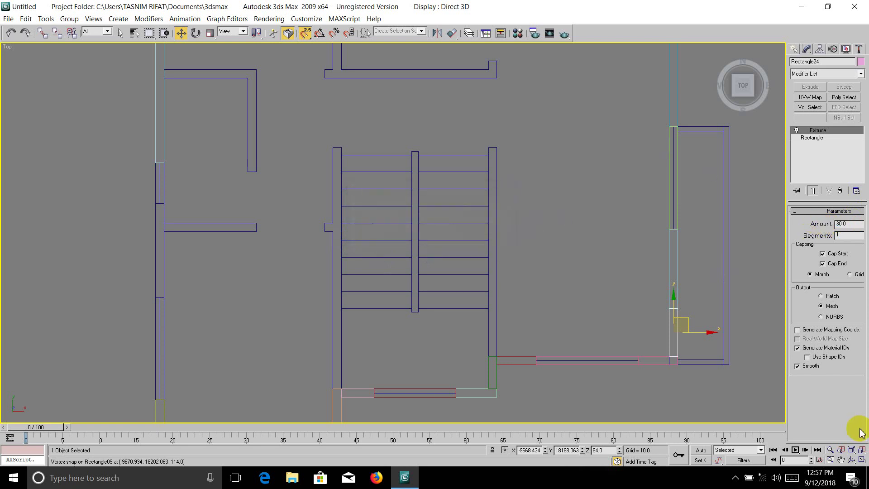
pyautogui.click(862, 459)
pyautogui.rightClick(746, 407)
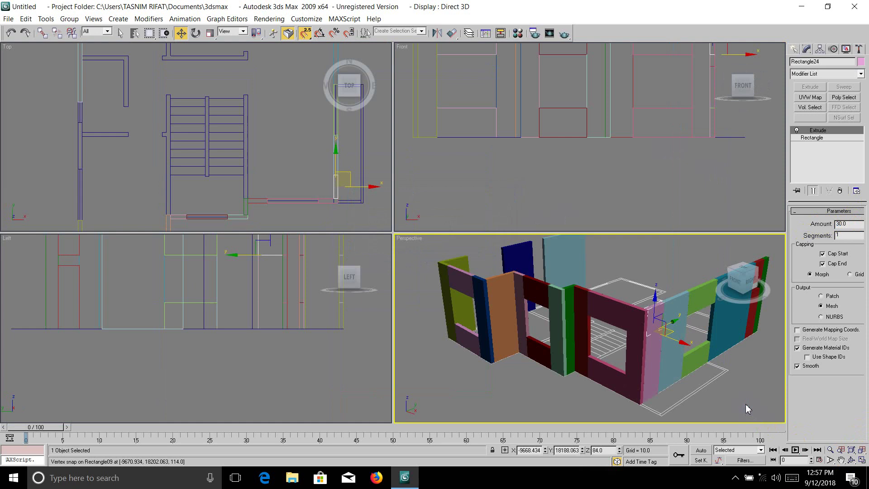
pyautogui.click(862, 460)
pyautogui.click(607, 325)
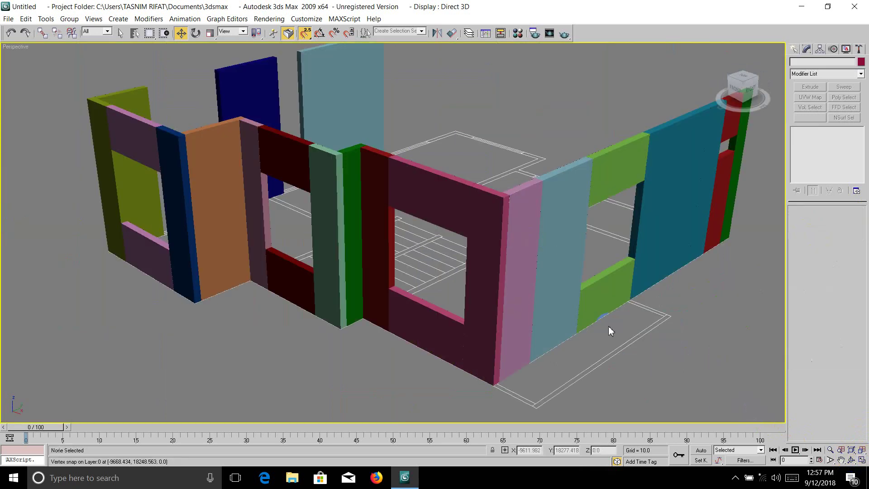
pyautogui.click(525, 284)
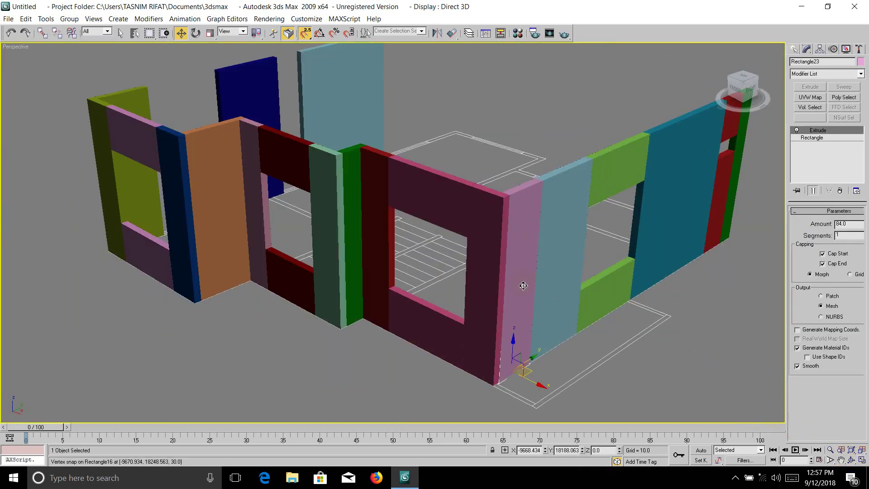
pyautogui.click(526, 220)
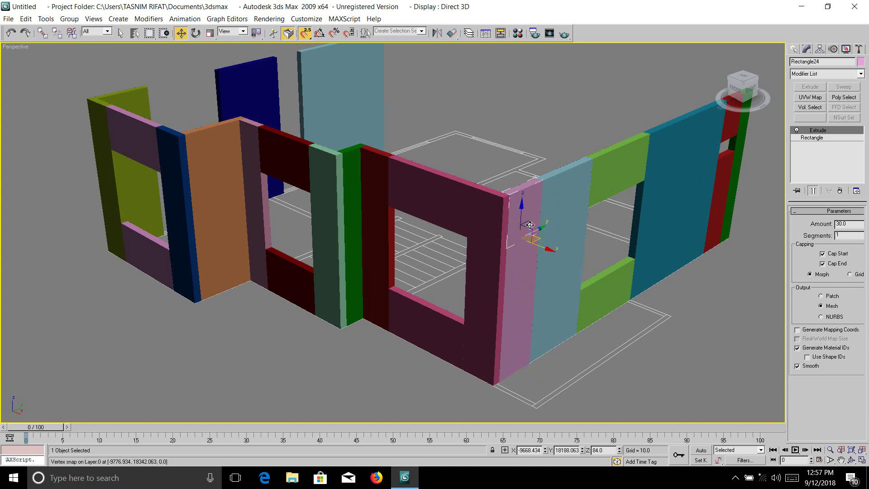
pyautogui.click(696, 327)
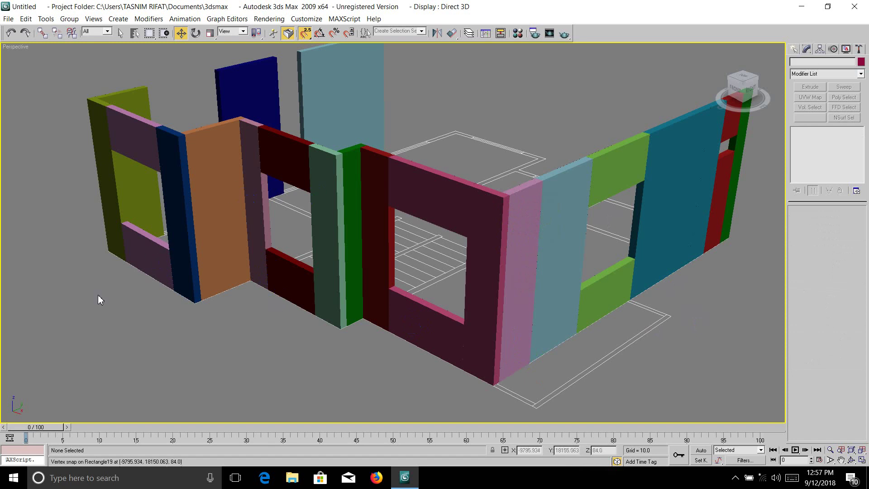
pyautogui.click(861, 459)
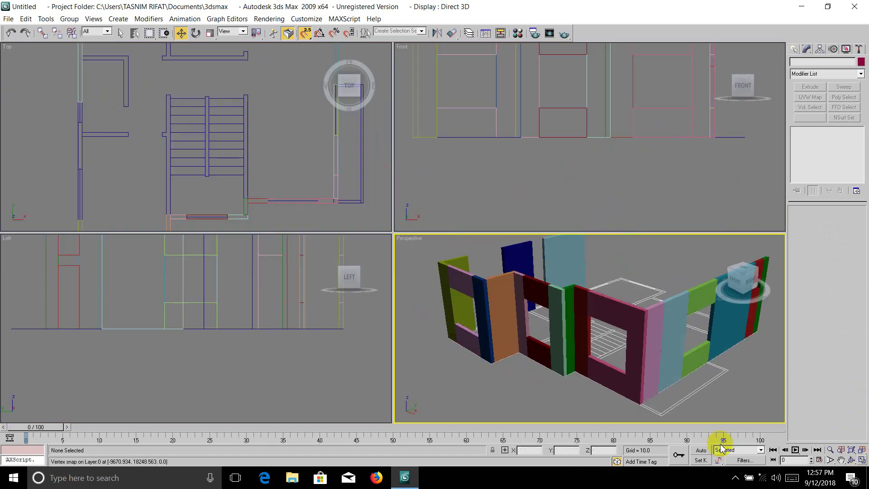
pyautogui.click(313, 214)
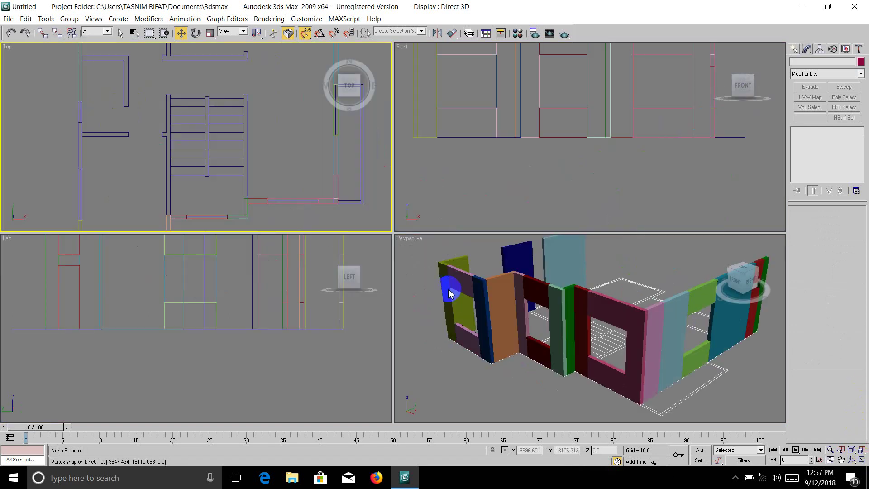
# Choose Geometry > Windows in the Create panel and pick the Sliding window type.
pyautogui.click(862, 460)
pyautogui.scroll(-5, 318, 193)
pyautogui.scroll(4, 290, 221)
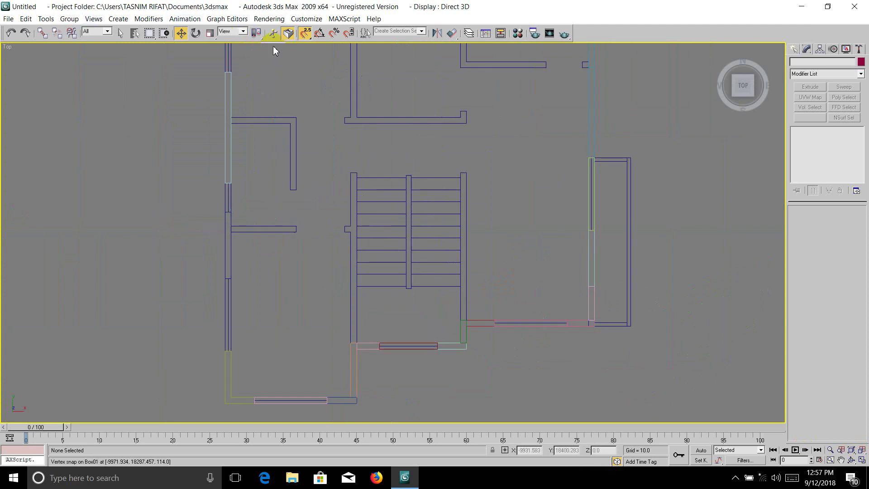
pyautogui.click(794, 51)
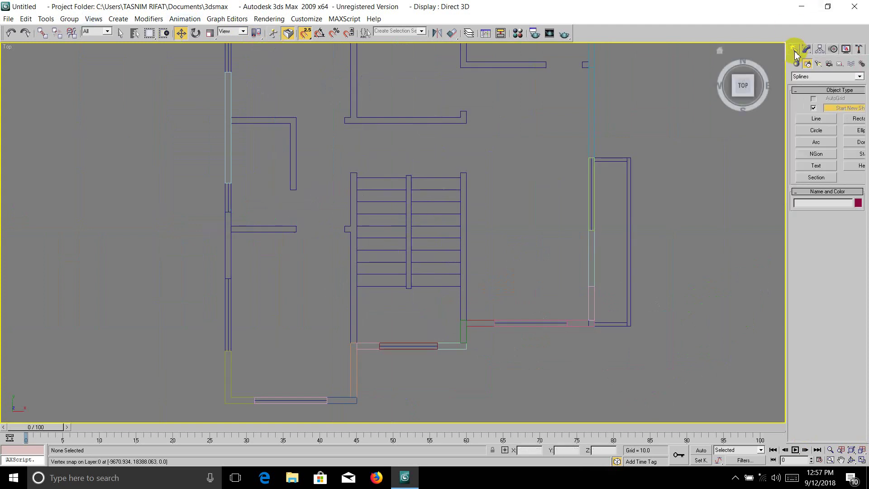
pyautogui.click(797, 64)
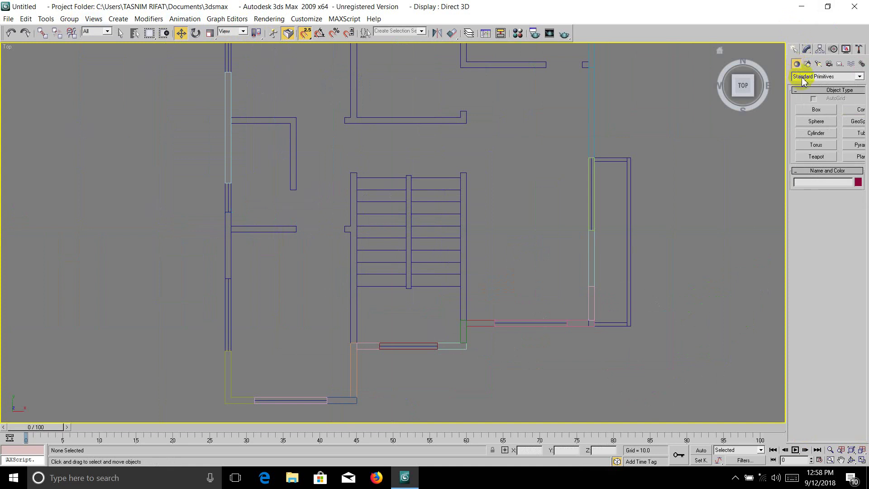
pyautogui.click(804, 77)
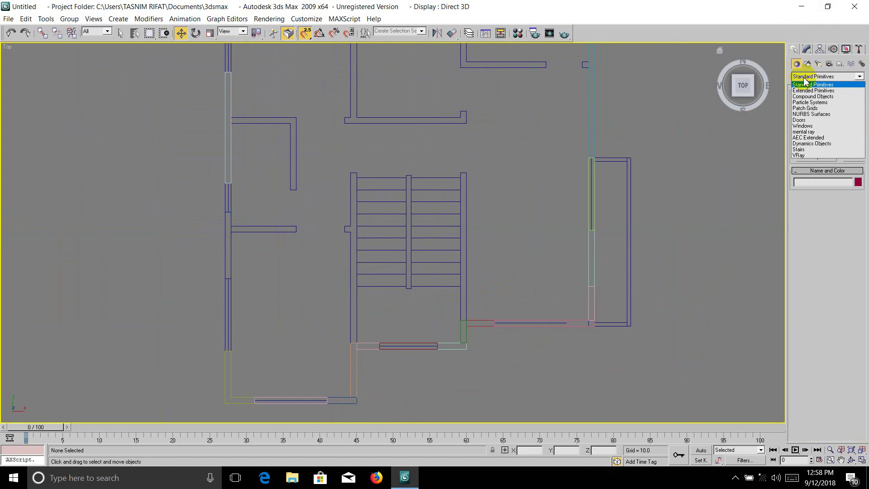
pyautogui.click(808, 126)
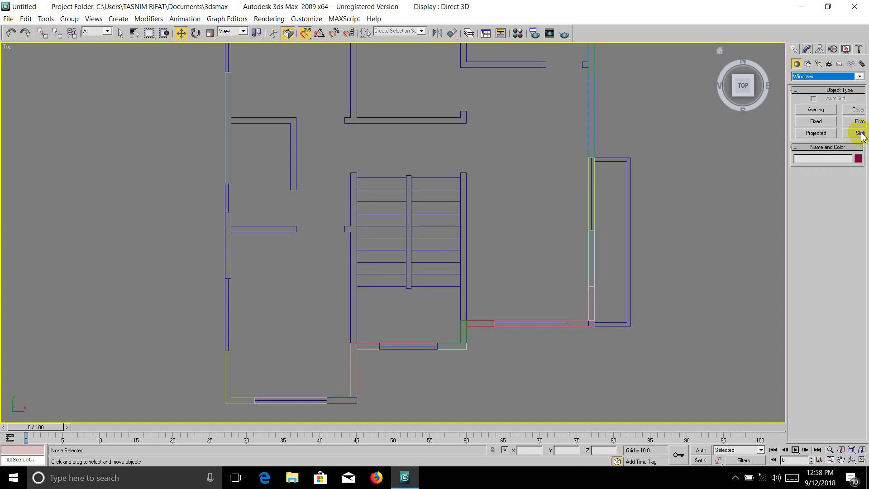
pyautogui.click(859, 134)
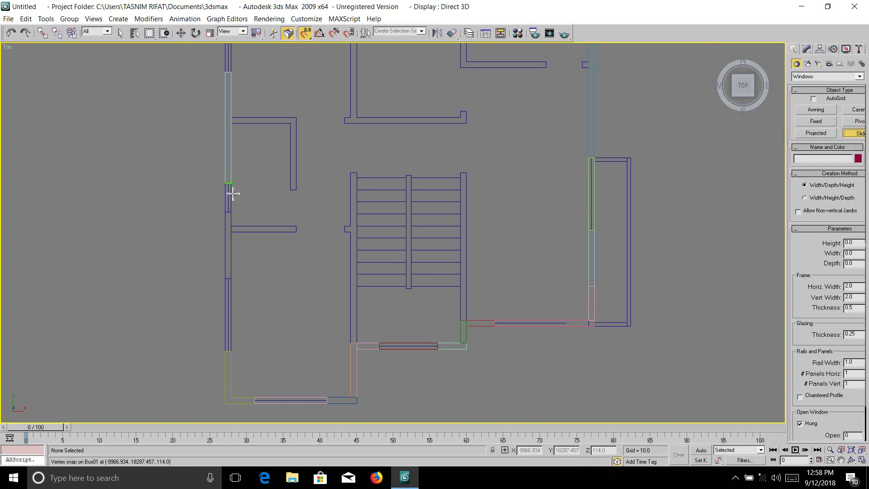
# Draw a 60-wide sliding window across the bottom-left wall opening with height 4'6".
pyautogui.scroll(-3, 304, 251)
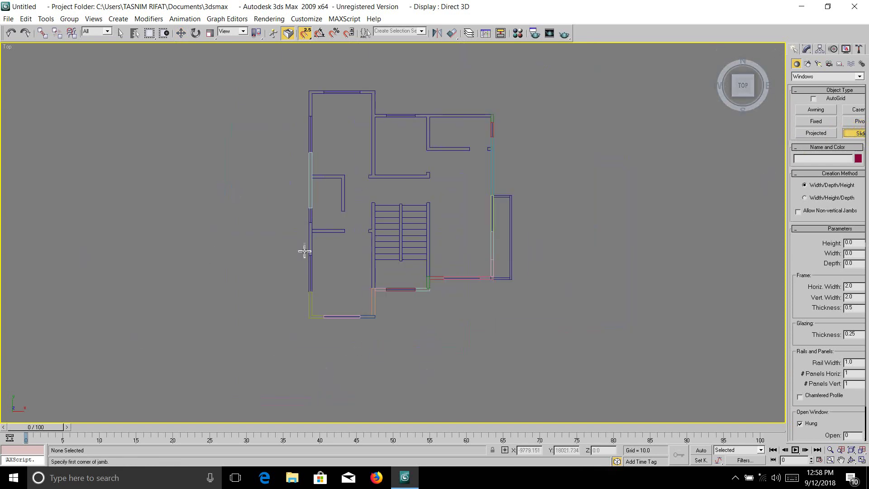
pyautogui.scroll(3, 384, 393)
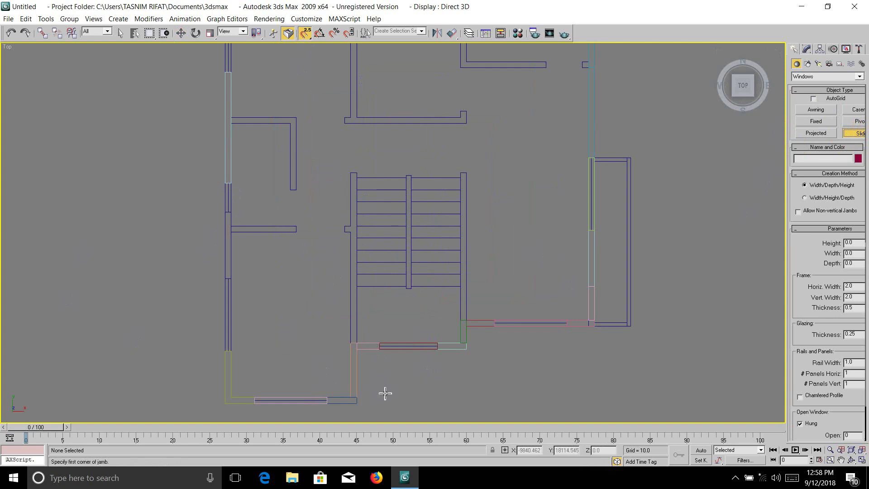
pyautogui.scroll(-2, 384, 393)
pyautogui.scroll(1, 326, 236)
pyautogui.scroll(2, 258, 217)
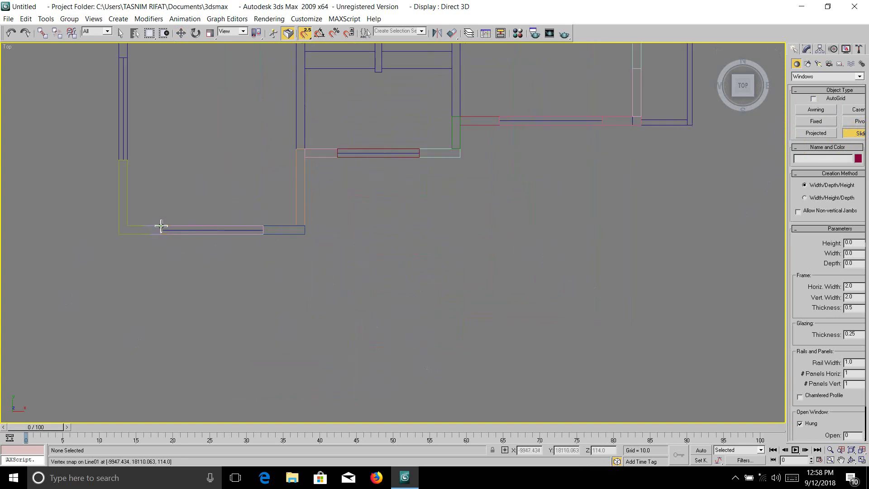
pyautogui.moveTo(160, 225)
pyautogui.mouseDown()
pyautogui.moveTo(276, 214)
pyautogui.moveTo(263, 233)
pyautogui.mouseUp()
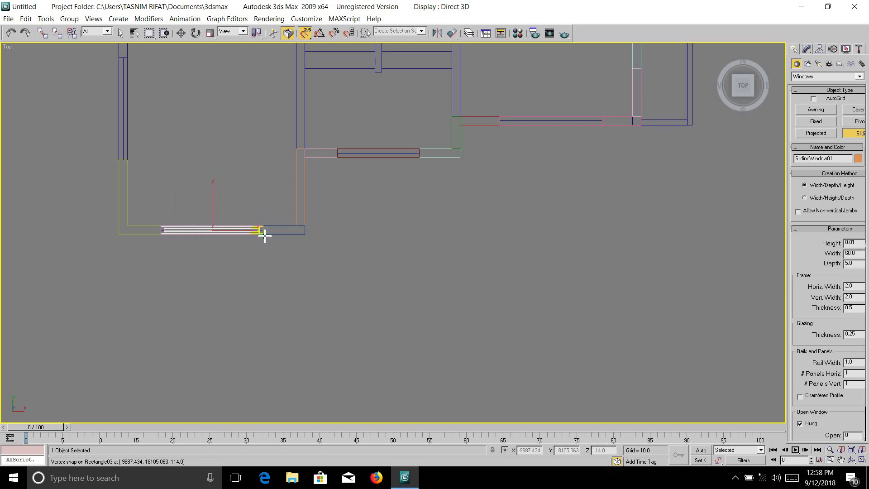
pyautogui.click(264, 235)
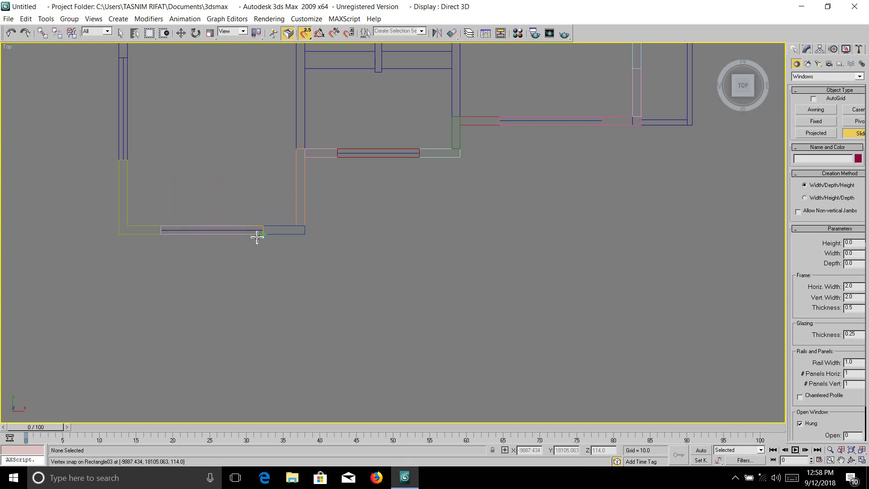
pyautogui.moveTo(161, 234)
pyautogui.mouseDown()
pyautogui.moveTo(273, 236)
pyautogui.moveTo(264, 229)
pyautogui.mouseUp()
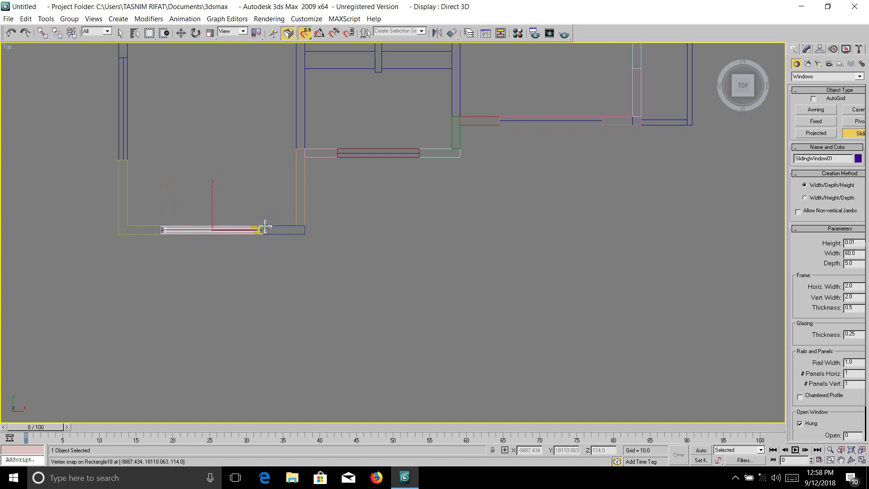
pyautogui.click(267, 225)
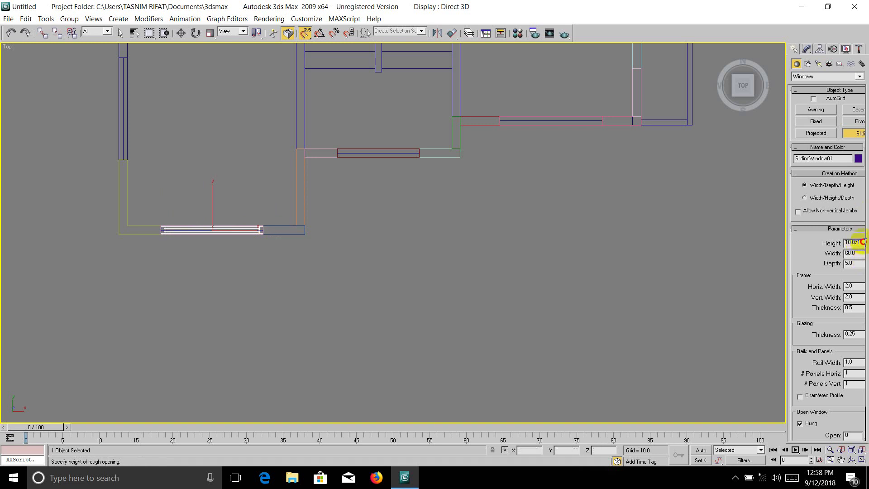
pyautogui.moveTo(862, 242); pyautogui.dragTo(843, 245)
pyautogui.write('48')
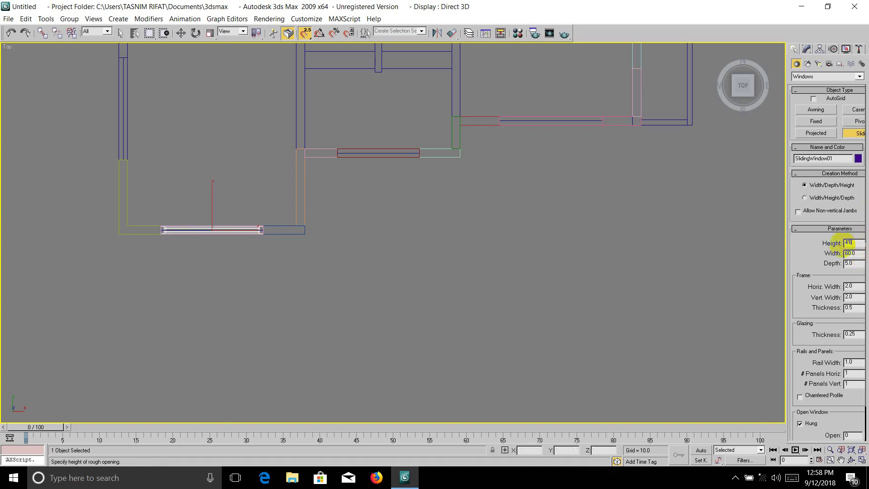
pyautogui.press('Return')
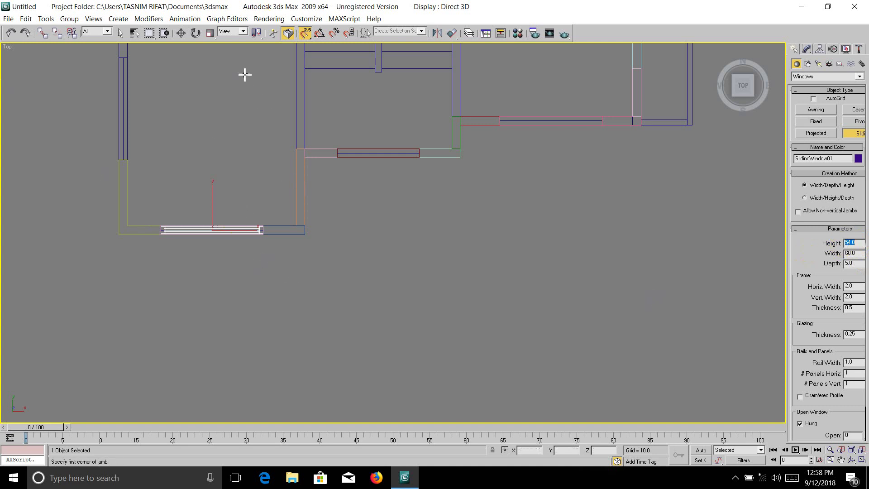
# Raise the sliding window to Z = 30 with the Move type-in.
pyautogui.rightClick(181, 33)
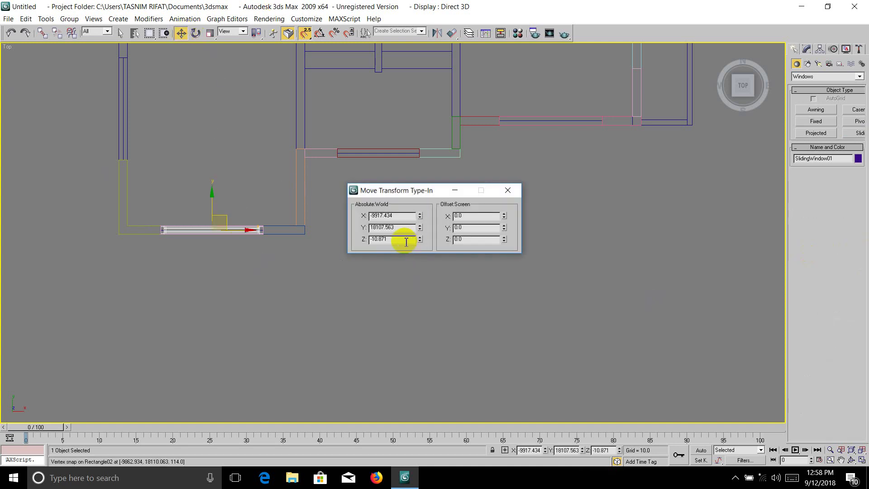
pyautogui.moveTo(401, 239); pyautogui.dragTo(355, 244)
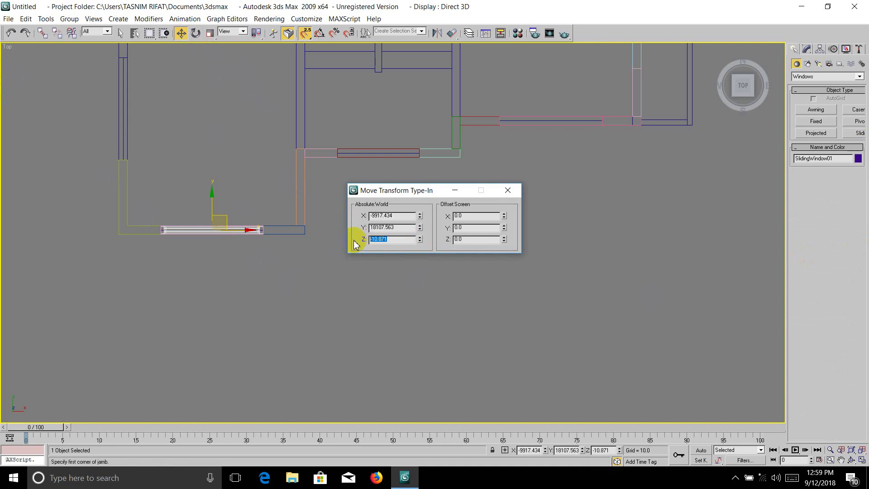
pyautogui.write('30')
pyautogui.press('Return')
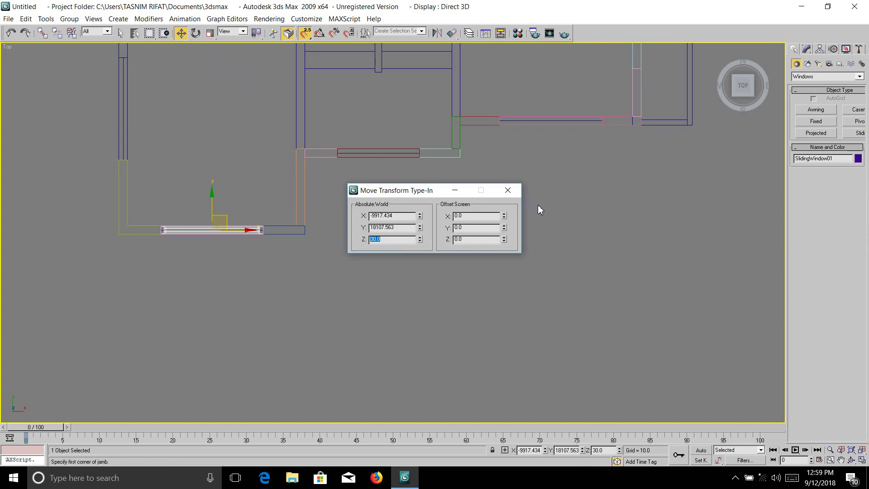
pyautogui.click(508, 190)
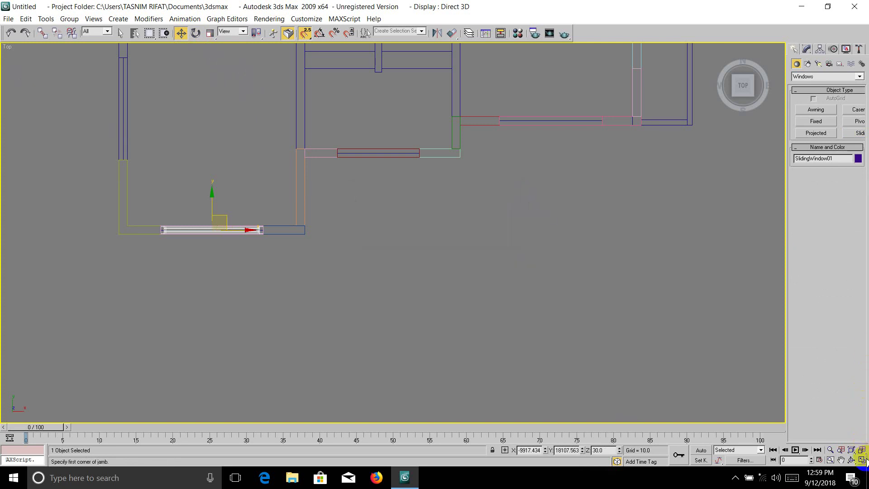
# Switch from the maximized top view to a maximized Perspective viewport.
pyautogui.click(861, 449)
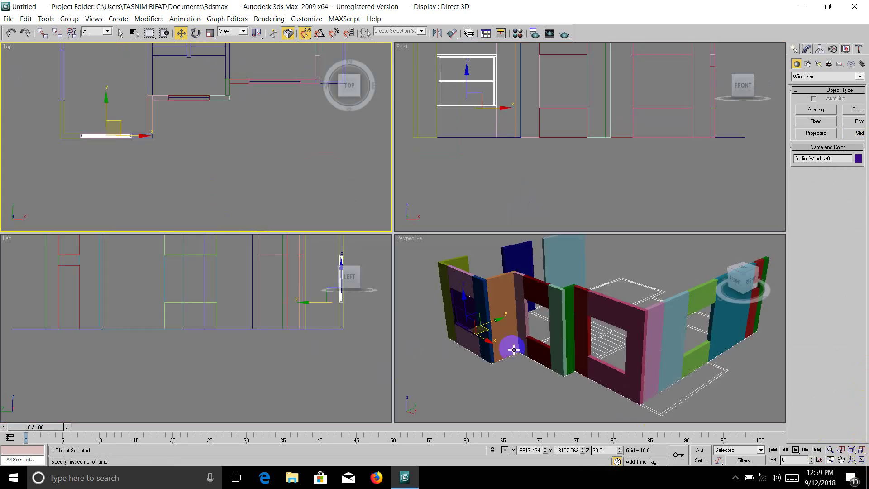
pyautogui.click(548, 390)
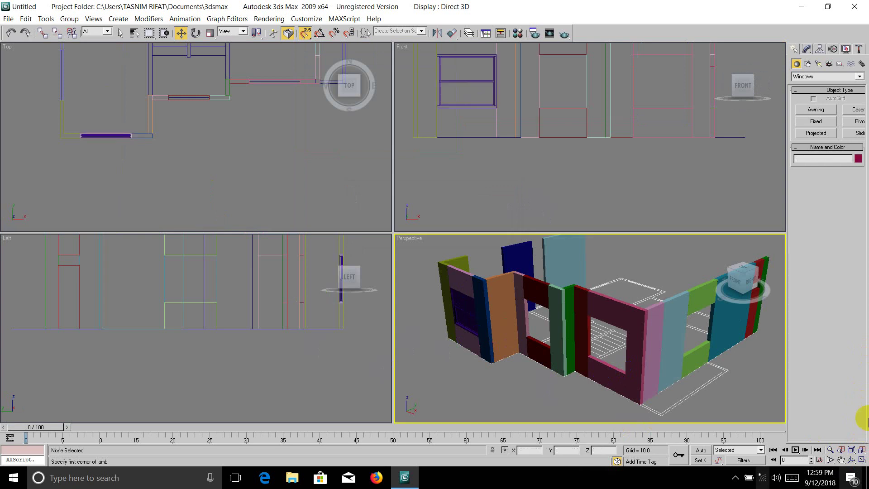
pyautogui.click(862, 448)
pyautogui.click(181, 270)
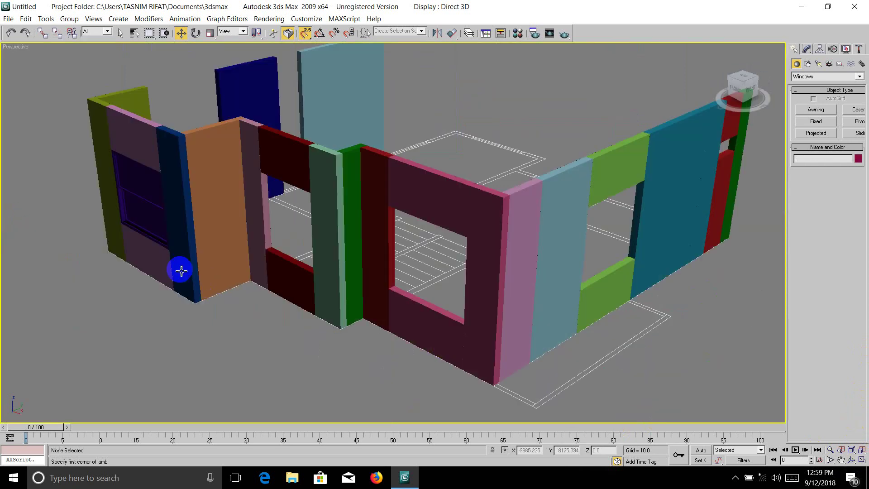
pyautogui.scroll(-10, 181, 271)
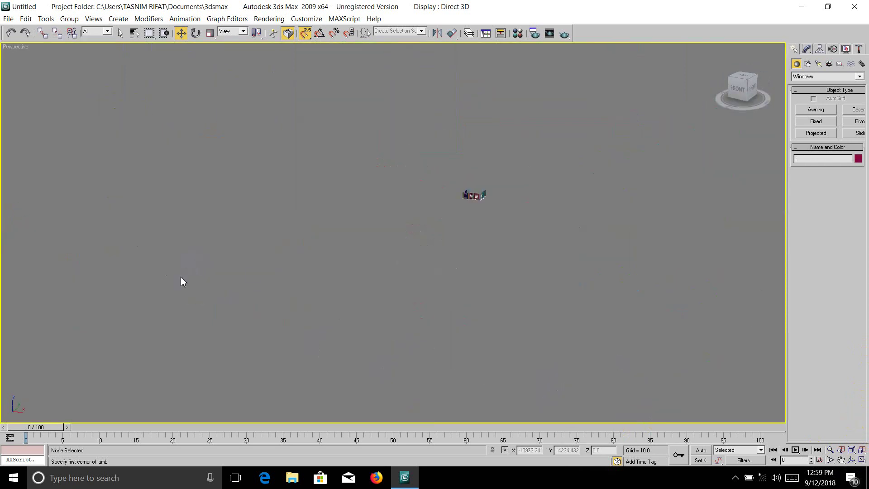
# Frame the wall model and select the sliding window in the left wall opening.
pyautogui.click(479, 197)
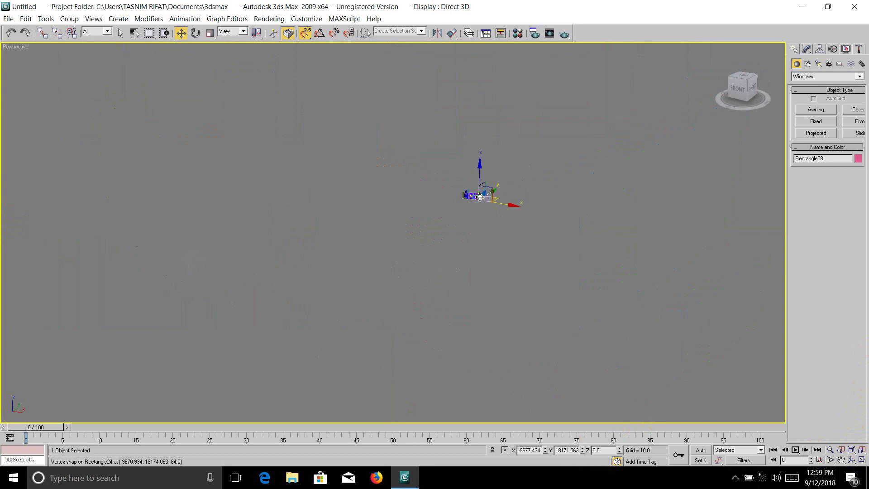
pyautogui.scroll(10, 479, 197)
pyautogui.moveTo(326, 247)
pyautogui.mouseDown(button='middle')
pyautogui.moveTo(238, 240)
pyautogui.moveTo(331, 273)
pyautogui.mouseUp(button='middle')
pyautogui.scroll(3, 332, 274)
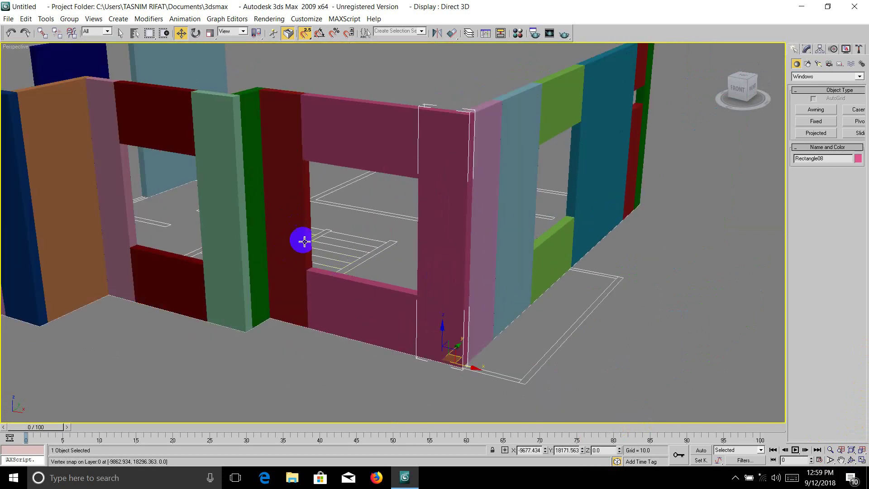
pyautogui.scroll(-5, 253, 255)
pyautogui.moveTo(199, 238); pyautogui.dragTo(178, 265)
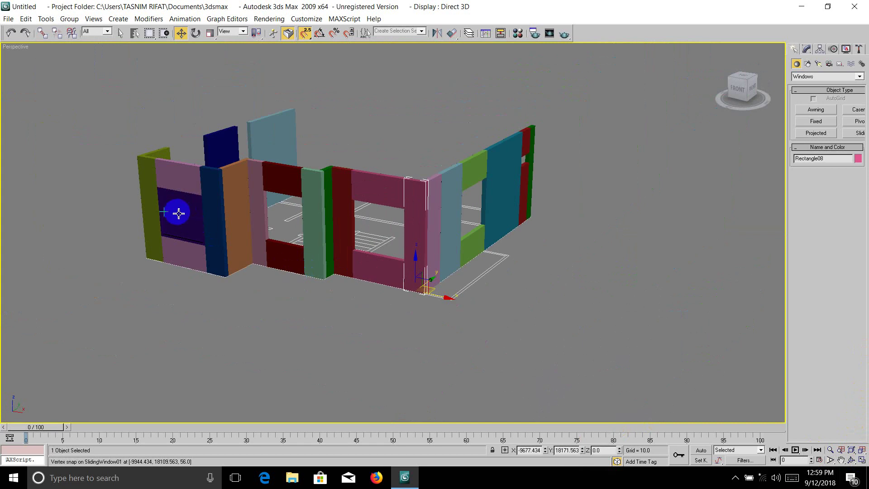
pyautogui.click(178, 218)
pyautogui.scroll(2, 176, 218)
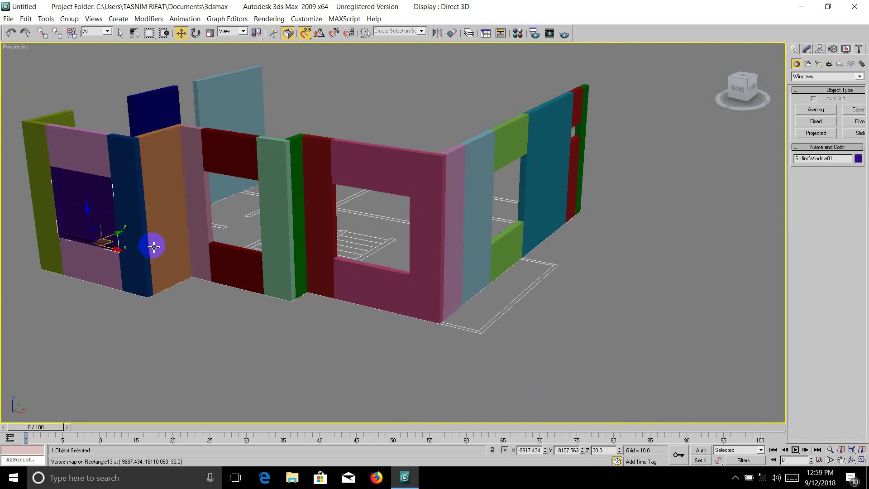
pyautogui.scroll(3, 158, 247)
pyautogui.scroll(-1, 182, 251)
pyautogui.scroll(-3, 171, 252)
pyautogui.scroll(3, 140, 278)
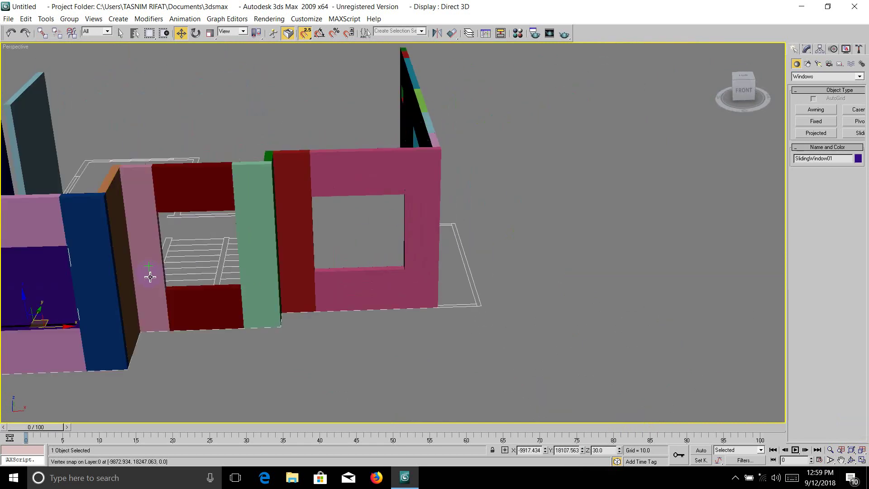
pyautogui.moveTo(149, 275); pyautogui.dragTo(246, 268, button='middle')
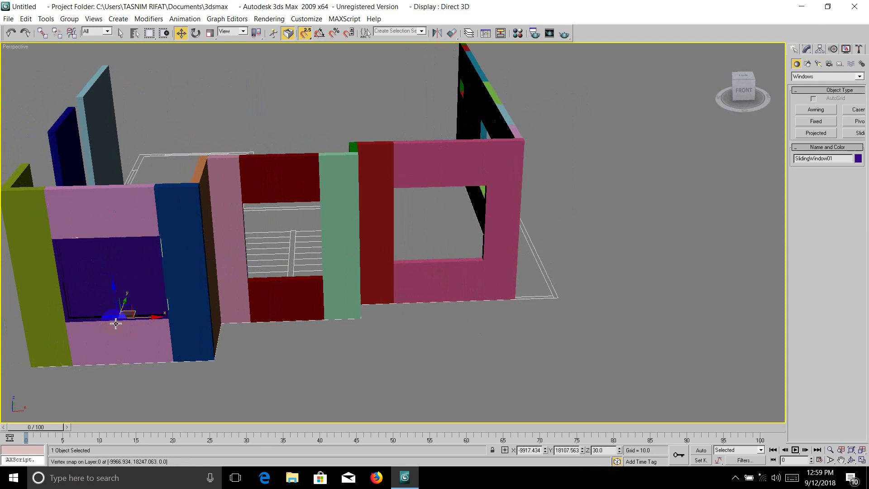
# Turn off Hung for SlidingWindow01 in the Modify panel and drag its Open spinner to slide the panel.
pyautogui.click(808, 51)
pyautogui.scroll(-1, 807, 258)
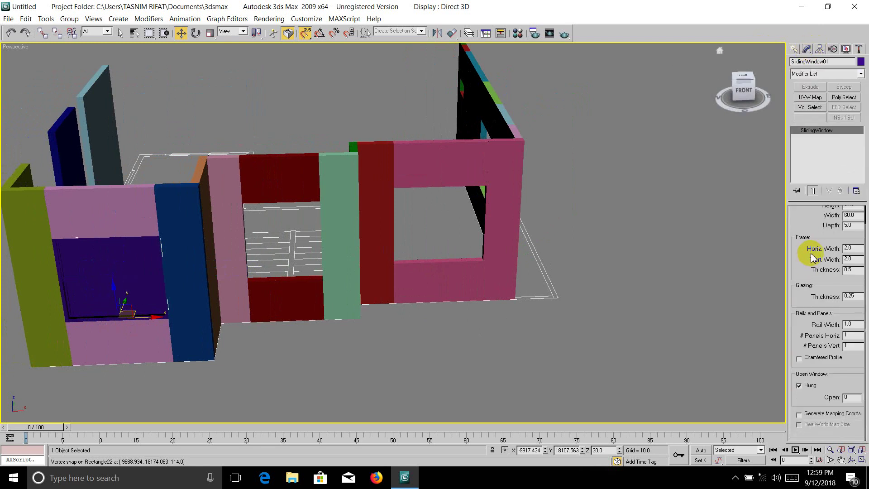
pyautogui.click(799, 386)
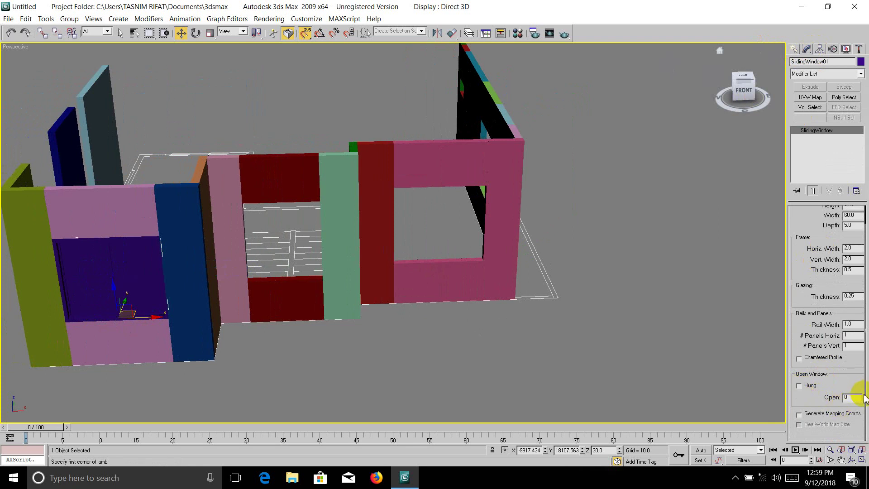
pyautogui.moveTo(864, 398)
pyautogui.mouseDown()
pyautogui.moveTo(860, 354)
pyautogui.moveTo(854, 407)
pyautogui.moveTo(847, 329)
pyautogui.moveTo(851, 409)
pyautogui.moveTo(834, 326)
pyautogui.moveTo(844, 429)
pyautogui.mouseUp()
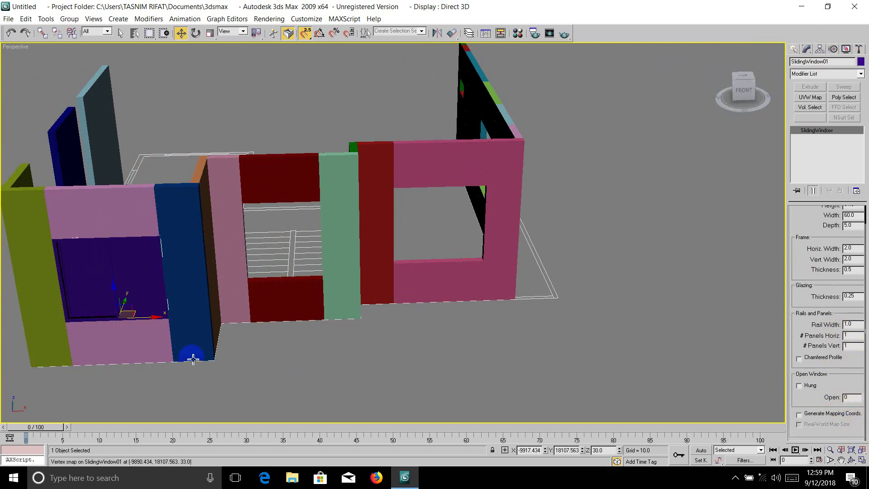
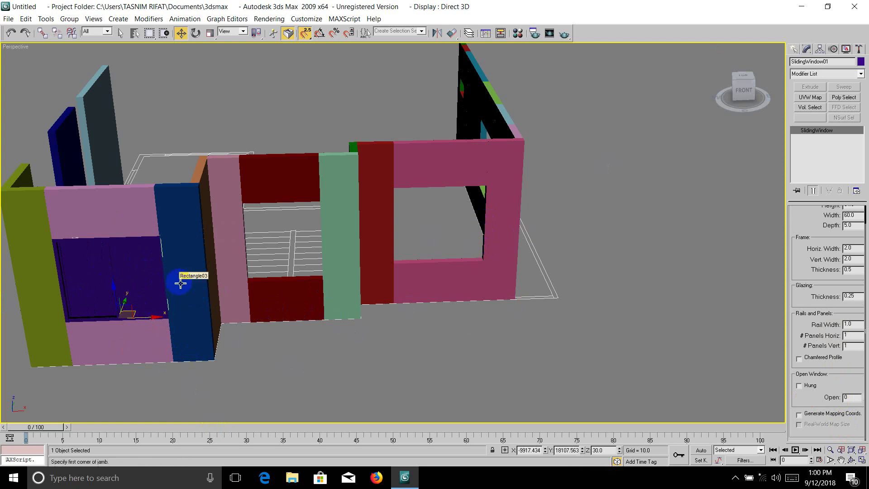
# Clone the sliding window and align it to the pink wall's opening on X/Y only.
pyautogui.keyDown('shift'); pyautogui.moveTo(180, 284); pyautogui.dragTo(408, 322); pyautogui.keyUp('shift')
pyautogui.click(401, 280)
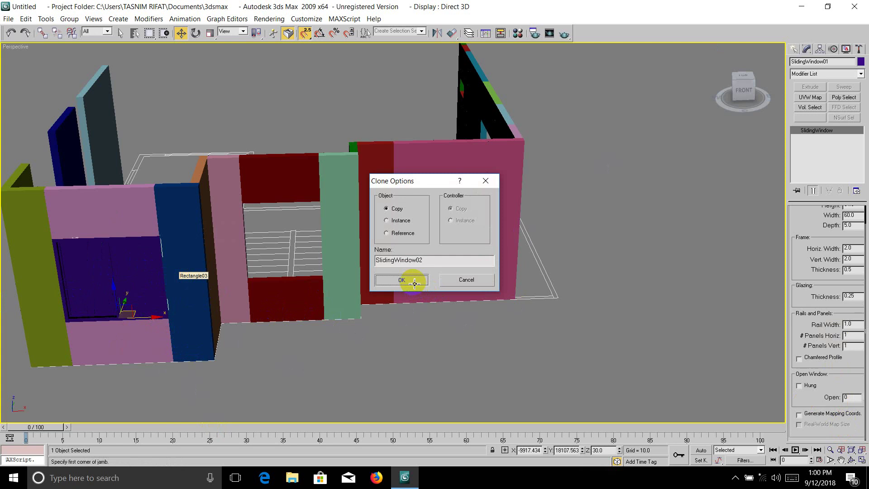
pyautogui.click(451, 33)
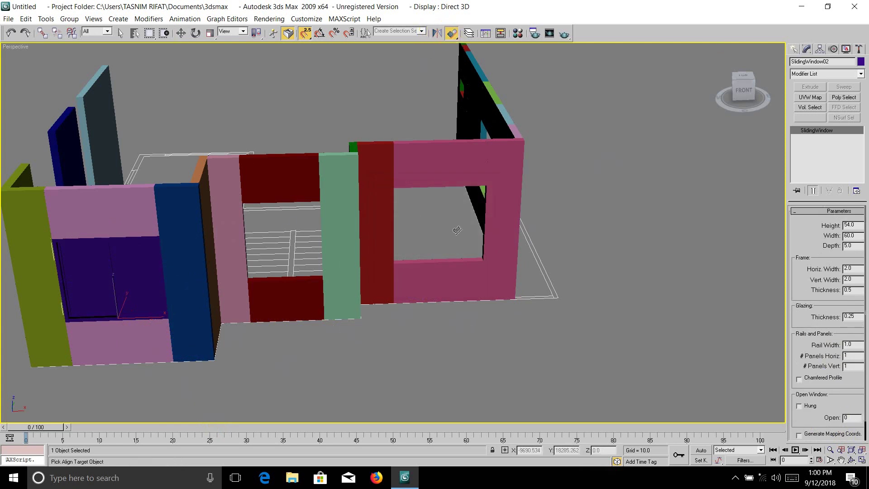
pyautogui.click(445, 182)
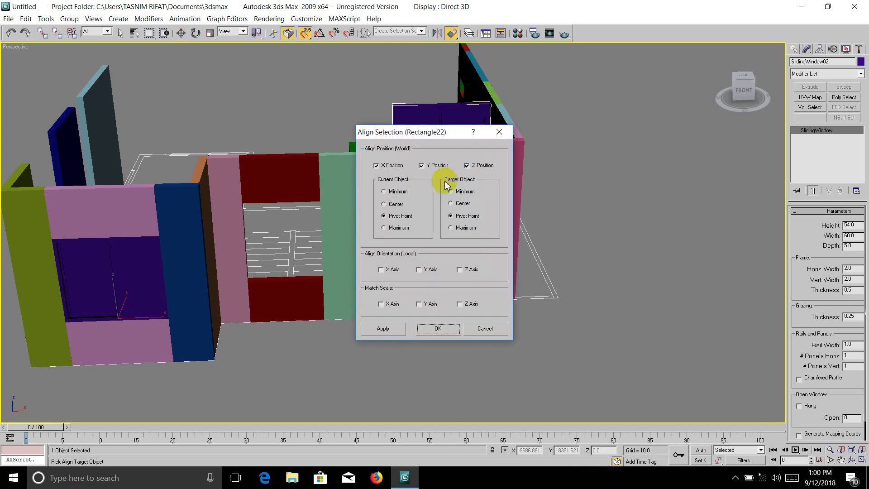
pyautogui.click(466, 166)
pyautogui.click(428, 329)
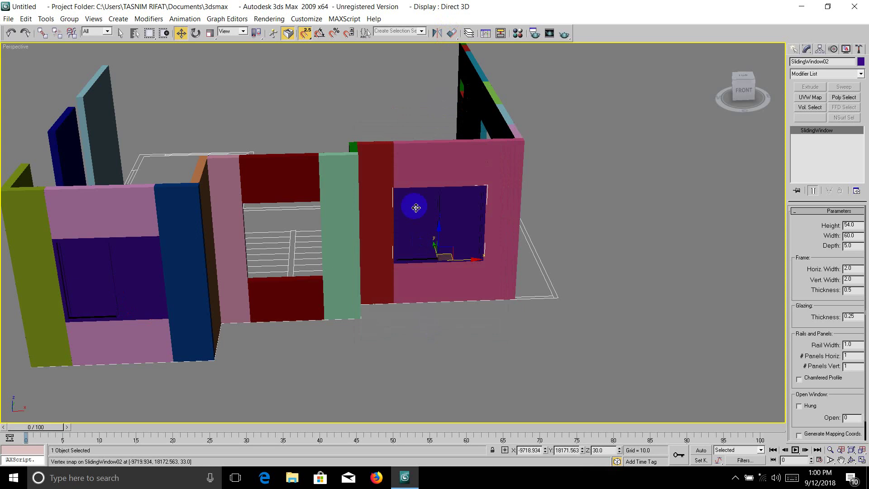
# Orbit to an angled view, then select the placed window and shift-drag another copy.
pyautogui.click(552, 369)
pyautogui.scroll(-4, 479, 229)
pyautogui.scroll(6, 468, 224)
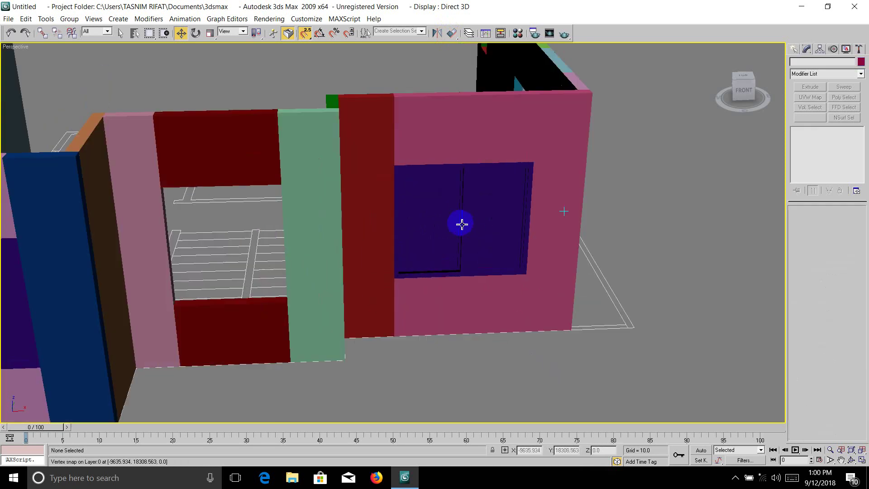
pyautogui.scroll(-2, 543, 300)
pyautogui.moveTo(581, 304)
pyautogui.keyDown('alt'); pyautogui.mouseDown(button='middle')
pyautogui.moveTo(500, 317)
pyautogui.moveTo(528, 306)
pyautogui.mouseUp(button='middle'); pyautogui.keyUp('alt')
pyautogui.click(466, 265)
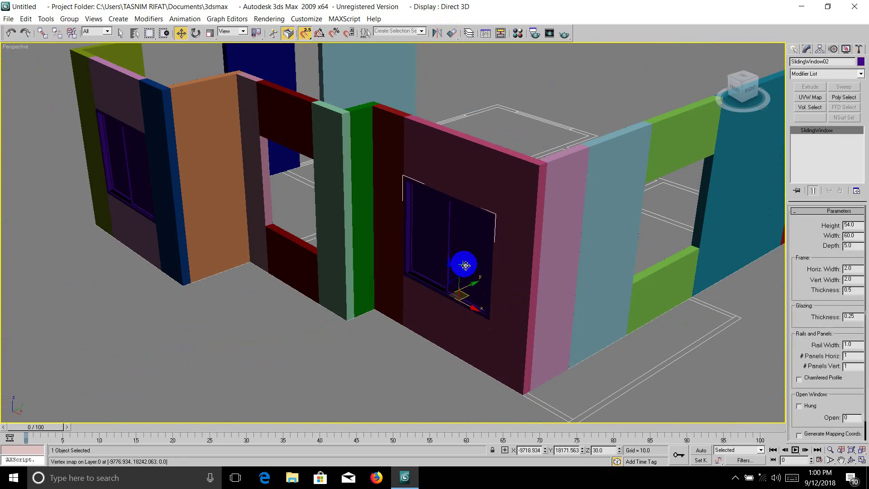
pyautogui.keyDown('shift'); pyautogui.moveTo(466, 265); pyautogui.dragTo(466, 265); pyautogui.keyUp('shift')
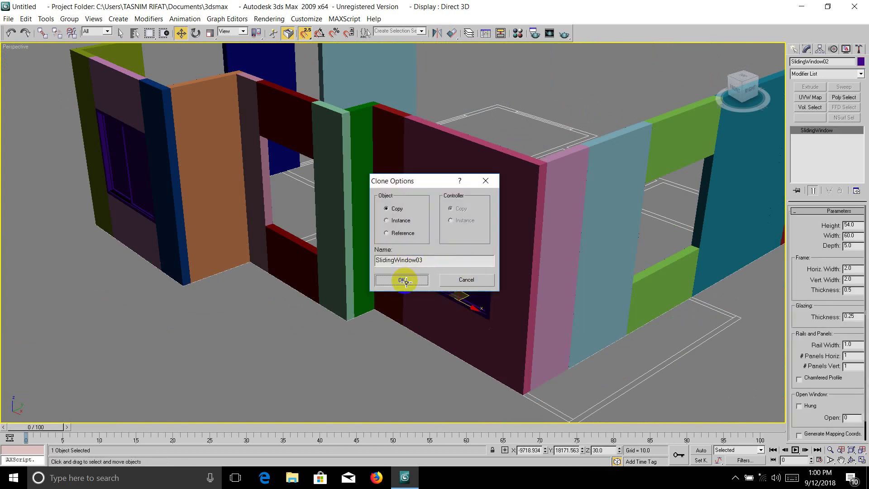
# Create SlidingWindow03 and align it to the right wall Rectangle20 on X and Y position.
pyautogui.click(401, 280)
pyautogui.click(452, 34)
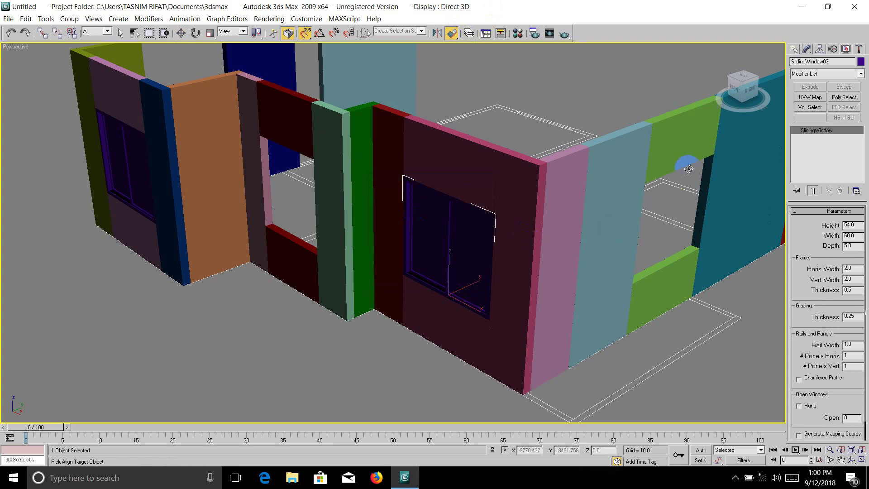
pyautogui.click(668, 161)
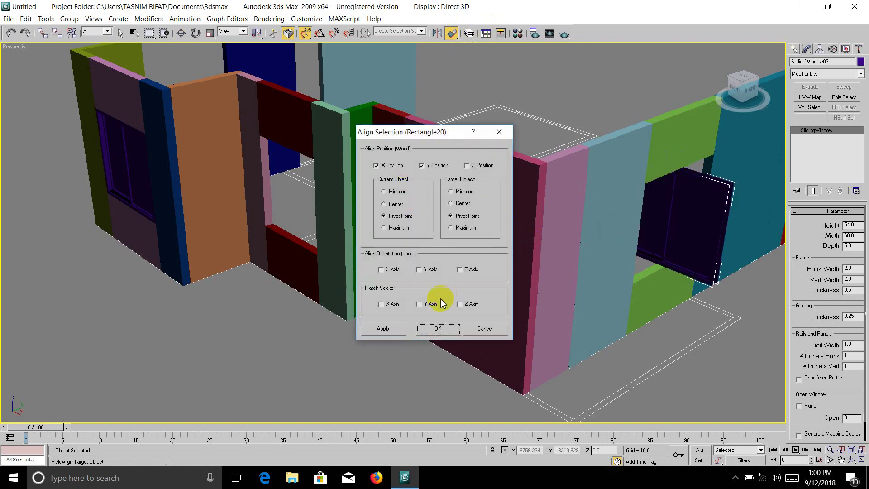
pyautogui.click(437, 328)
pyautogui.click(688, 228)
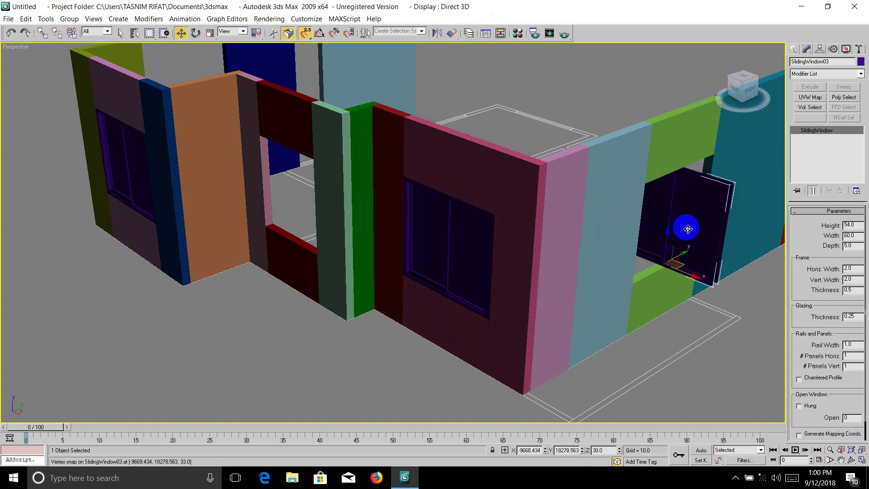
# Rotate SlidingWindow03 to absolute Z 90° using the Rotate Transform Type-In.
pyautogui.rightClick(197, 32)
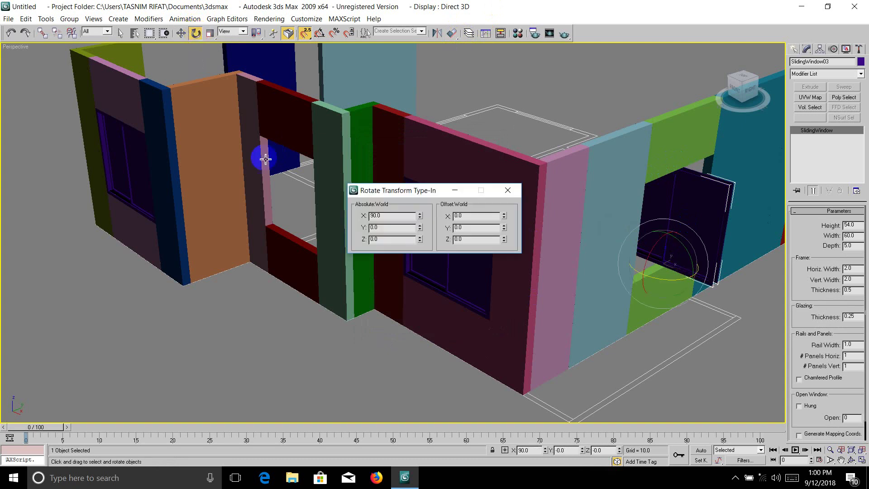
pyautogui.doubleClick(370, 239)
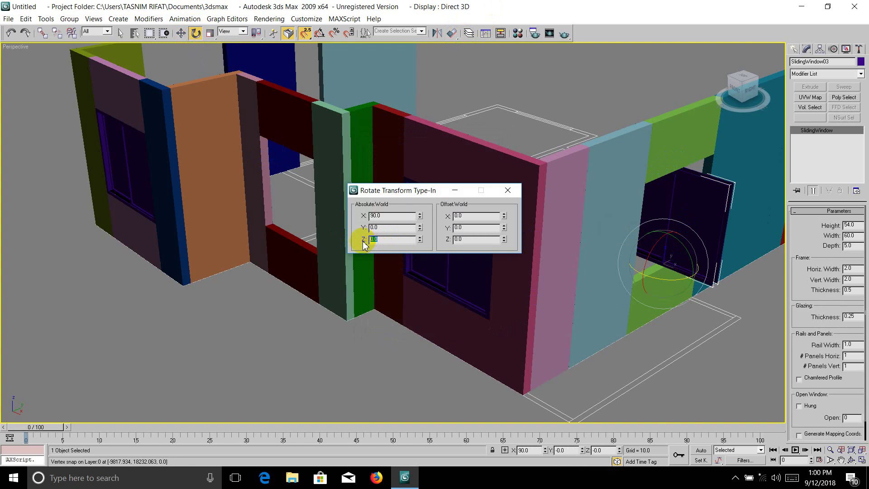
pyautogui.write('90')
pyautogui.press('Return')
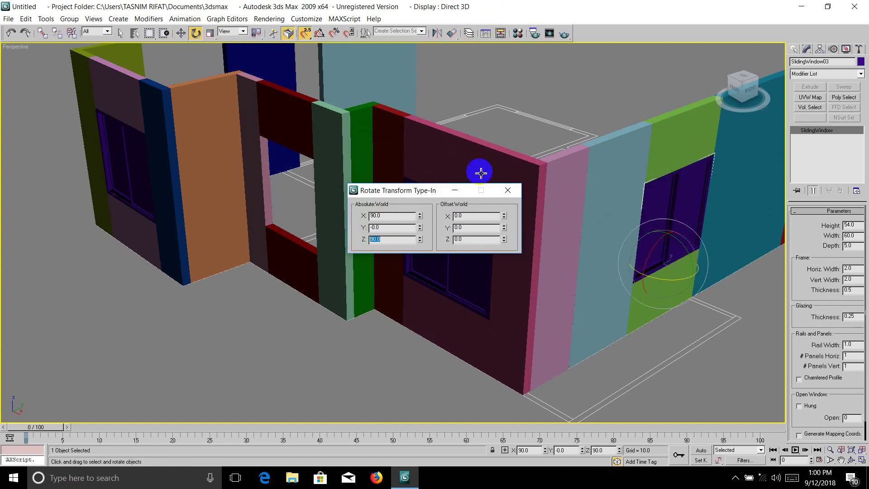
pyautogui.click(507, 190)
# Deselect the window and return to the four-viewport layout.
pyautogui.scroll(-4, 497, 148)
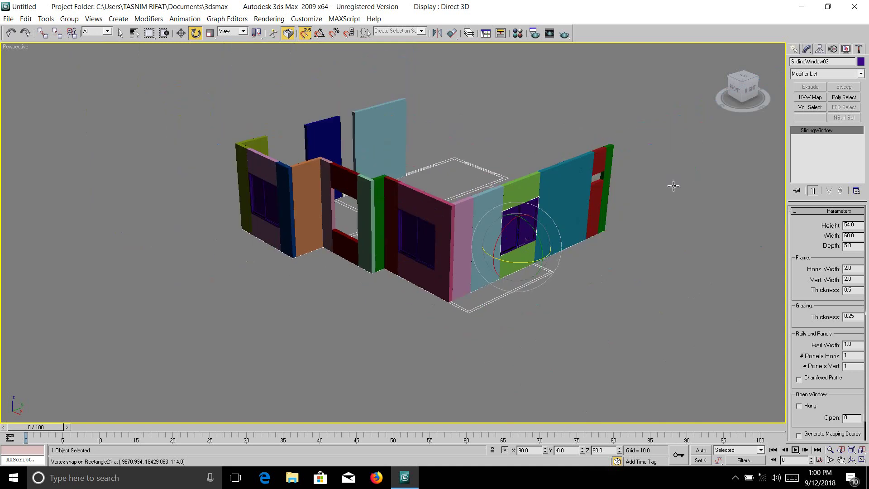
pyautogui.scroll(2, 632, 273)
pyautogui.scroll(-2, 571, 266)
pyautogui.scroll(2, 617, 266)
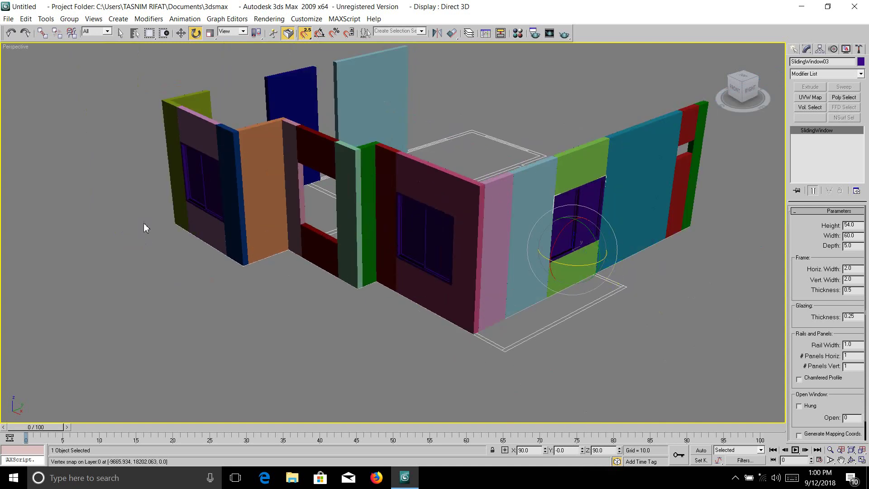
pyautogui.click(253, 383)
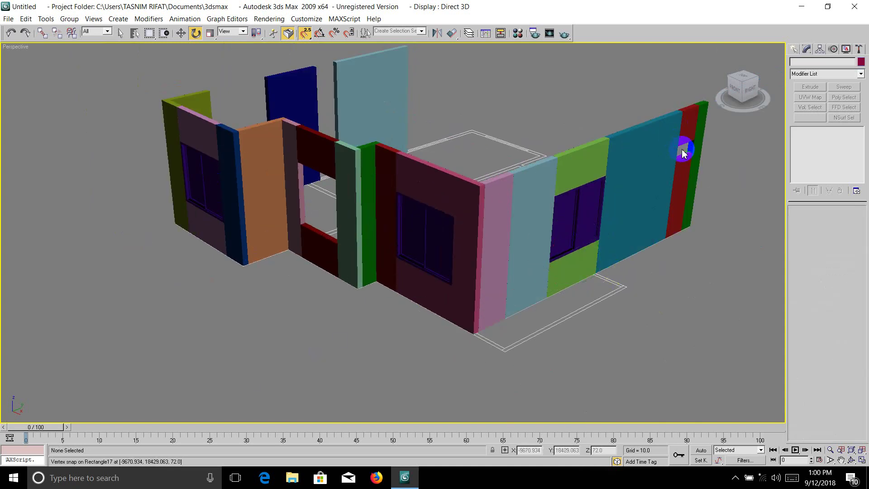
pyautogui.click(862, 459)
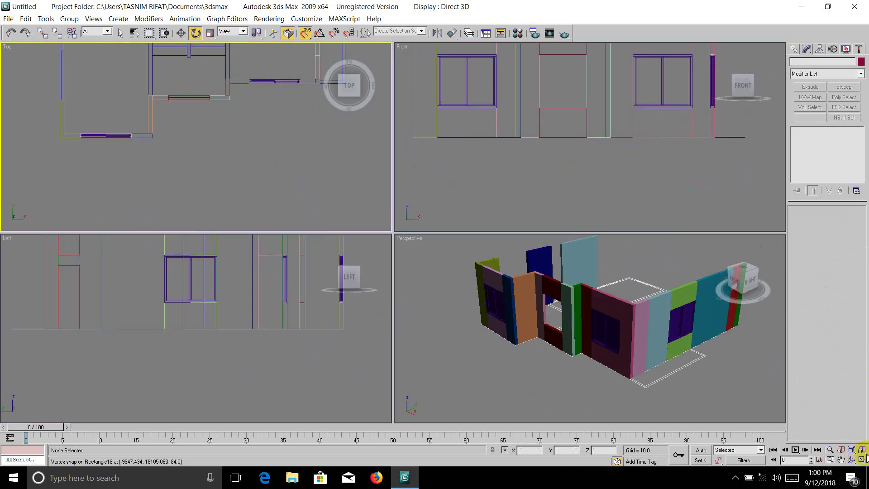
# Maximize the Top view and zoom in on the floor plan.
pyautogui.click(862, 459)
pyautogui.scroll(-5, 405, 279)
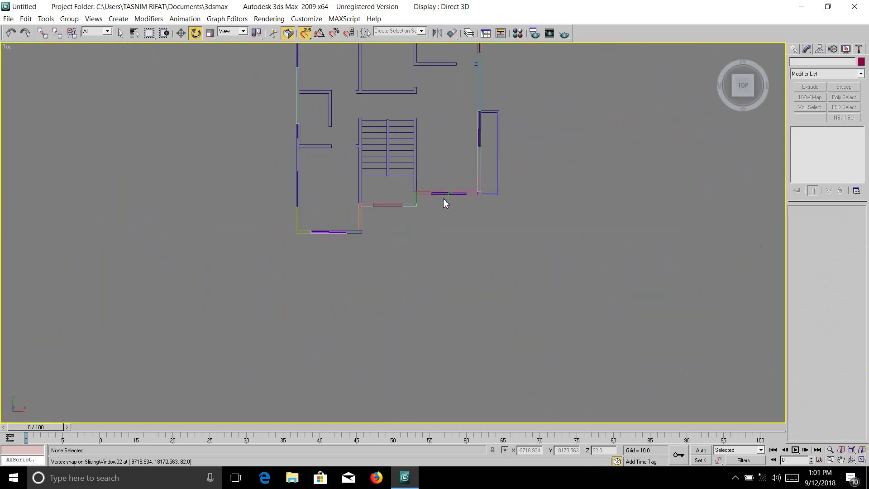
pyautogui.scroll(-2, 444, 145)
pyautogui.scroll(3, 469, 139)
pyautogui.scroll(-1, 463, 244)
pyautogui.scroll(-1, 458, 248)
pyautogui.scroll(3, 467, 92)
pyautogui.scroll(-2, 462, 104)
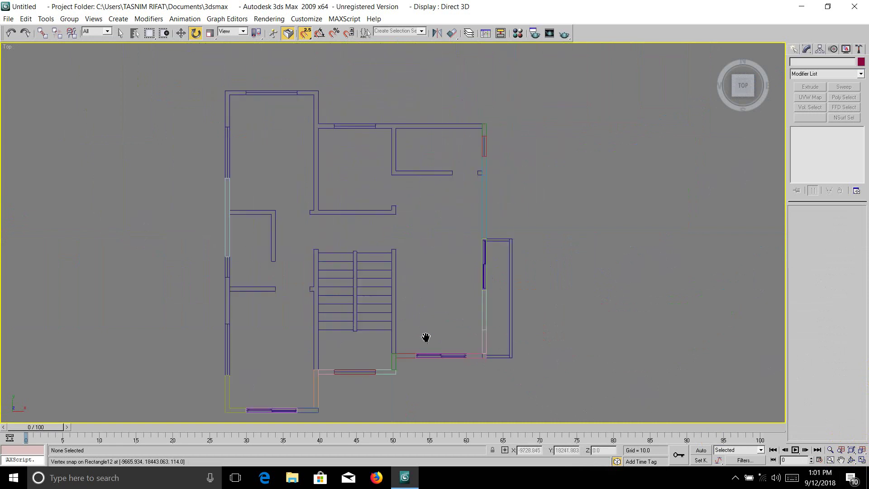
pyautogui.scroll(2, 469, 254)
pyautogui.scroll(1, 468, 242)
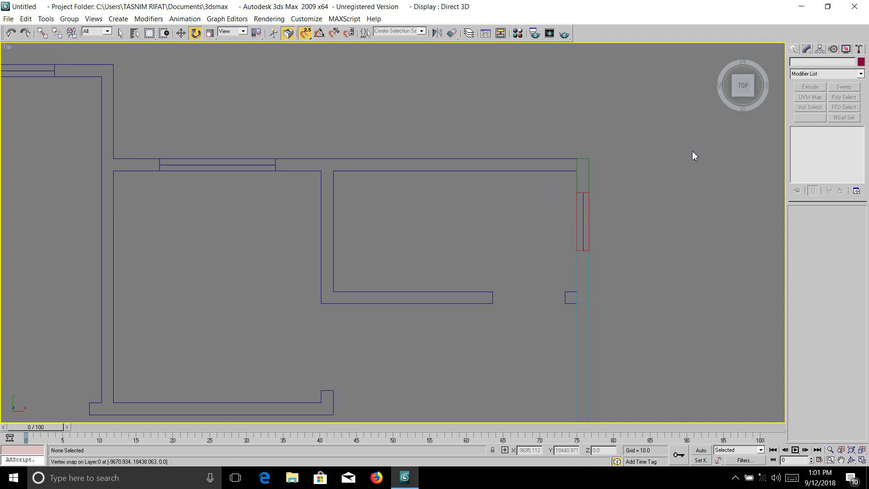
# Create a sliding window 24 wide, 12 high, 5 deep along the right wall.
pyautogui.click(794, 50)
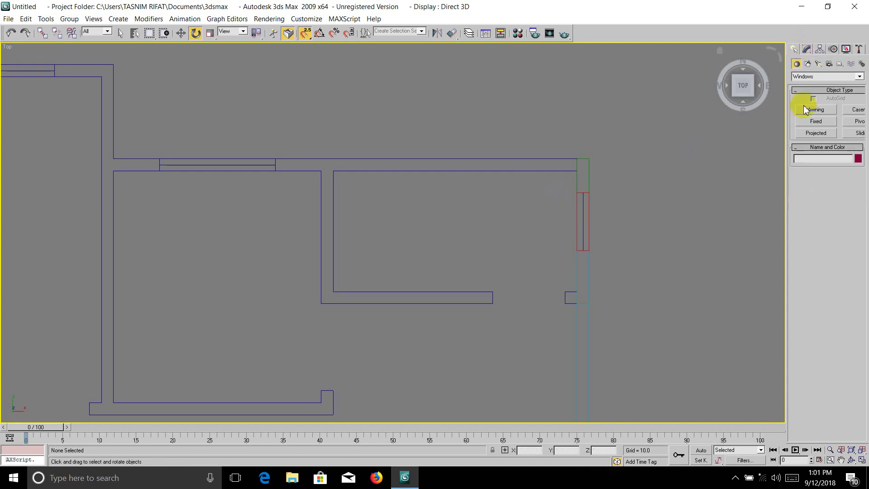
pyautogui.click(853, 133)
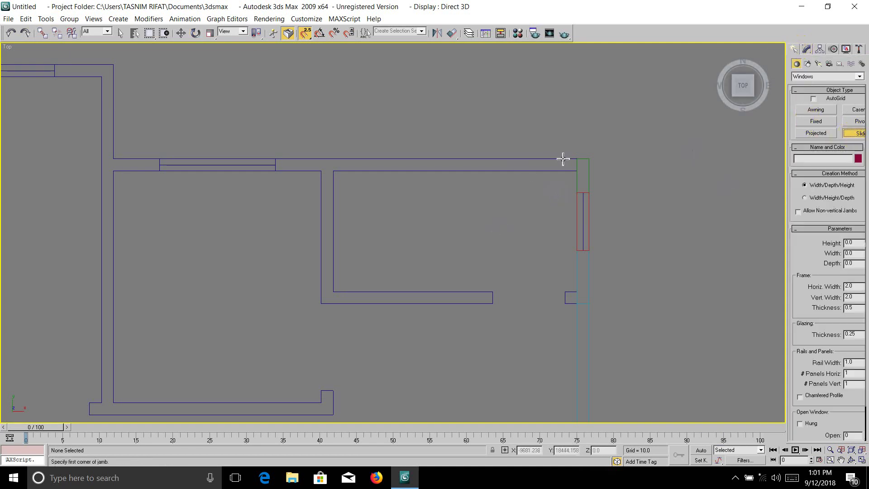
pyautogui.moveTo(578, 194); pyautogui.dragTo(579, 249)
pyautogui.click(577, 251)
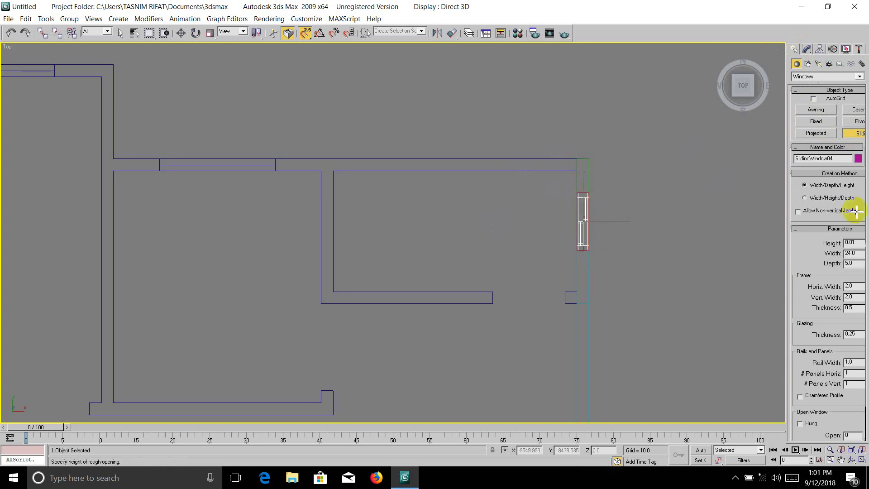
pyautogui.click(826, 239)
pyautogui.write('12')
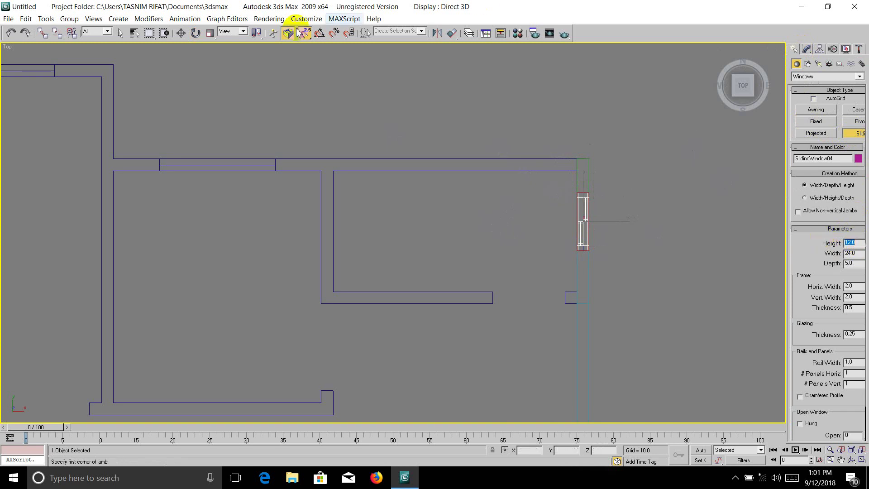
# Raise SlidingWindow04 to Z 72.0 with the Move Transform Type-In, then restore four views.
pyautogui.rightClick(182, 35)
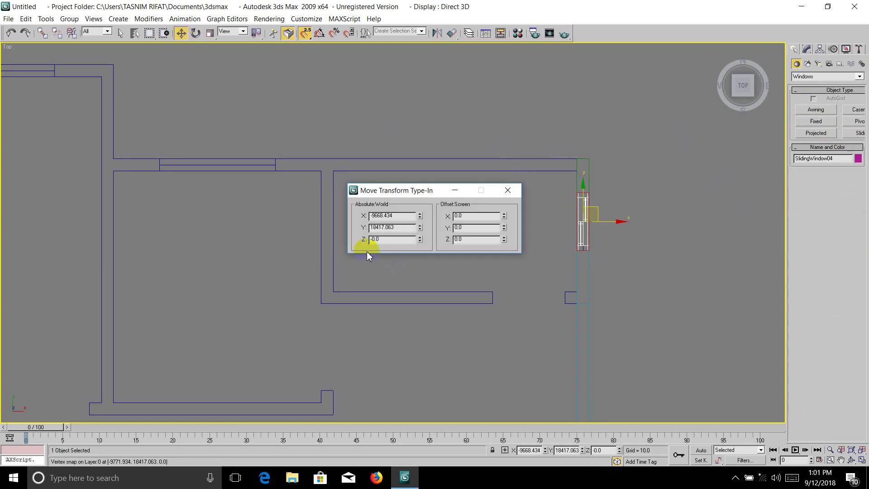
pyautogui.moveTo(382, 239); pyautogui.dragTo(355, 240)
pyautogui.write('72')
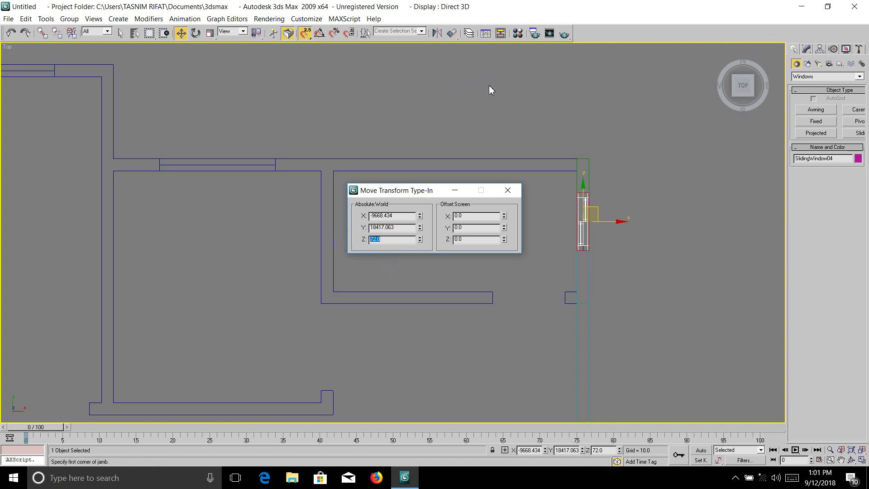
pyautogui.click(806, 49)
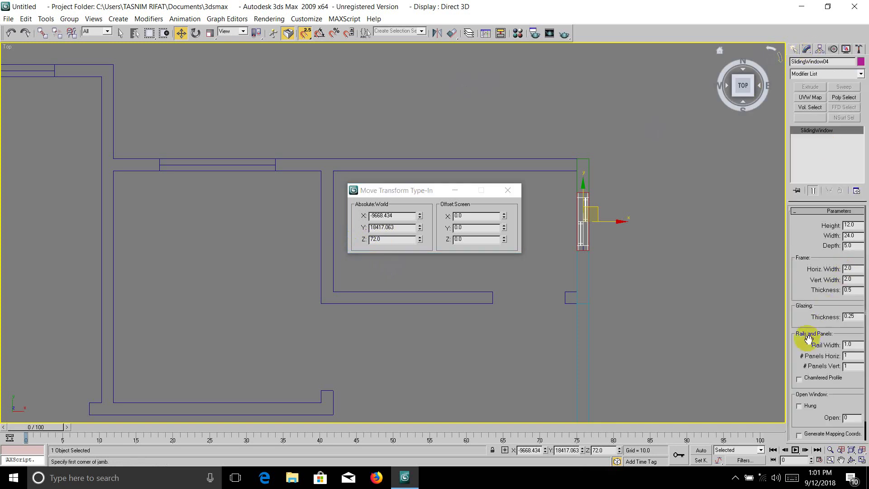
pyautogui.scroll(-1, 808, 339)
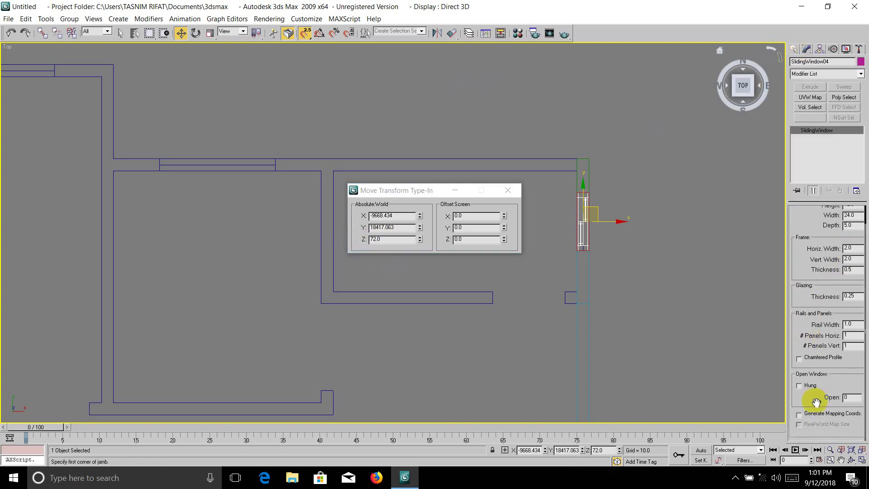
pyautogui.click(507, 190)
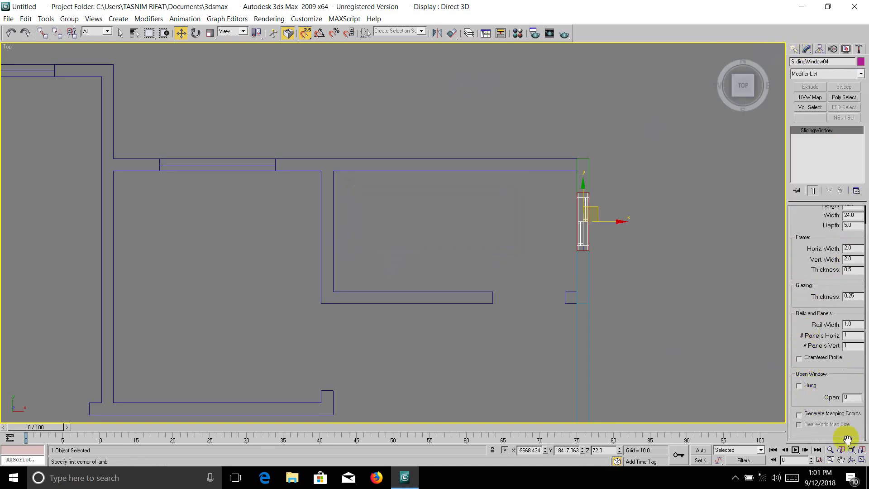
pyautogui.click(859, 464)
# Maximize the Perspective viewport and frame the central window wall.
pyautogui.rightClick(735, 407)
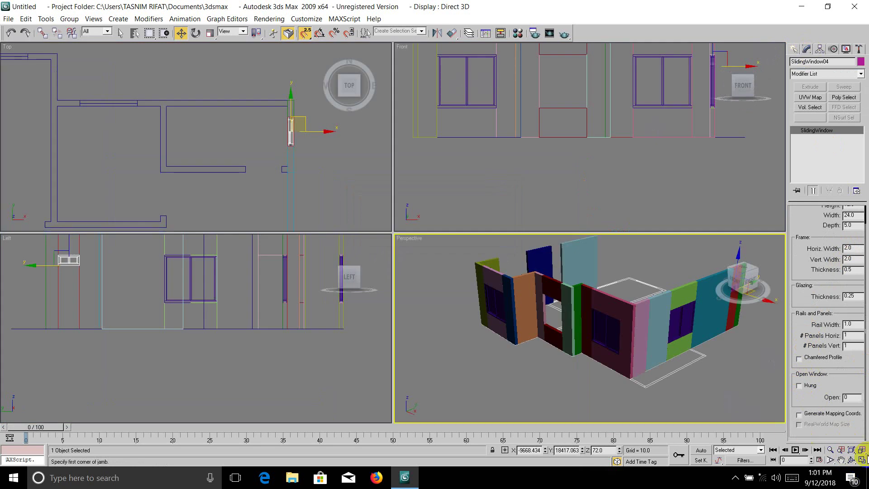
pyautogui.click(860, 462)
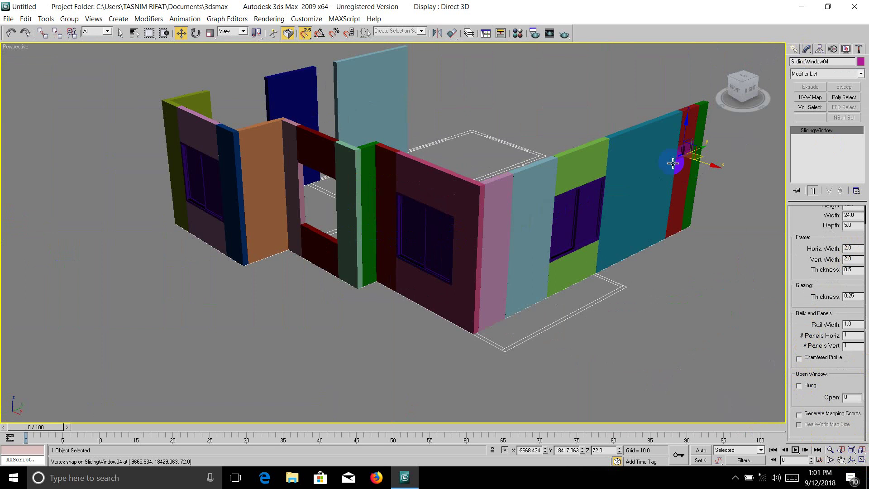
pyautogui.scroll(3, 331, 254)
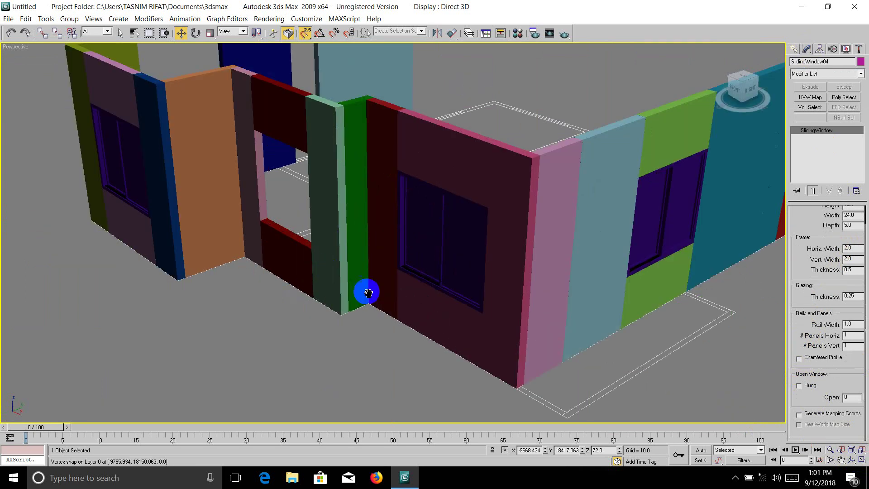
pyautogui.moveTo(364, 293); pyautogui.dragTo(520, 361, button='middle')
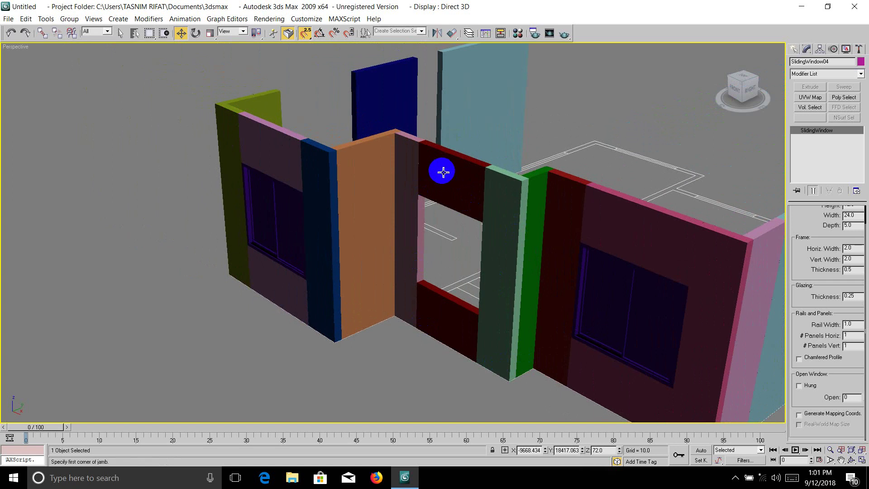
# Delete the red Rectangle19 beam above the wall opening.
pyautogui.click(442, 172)
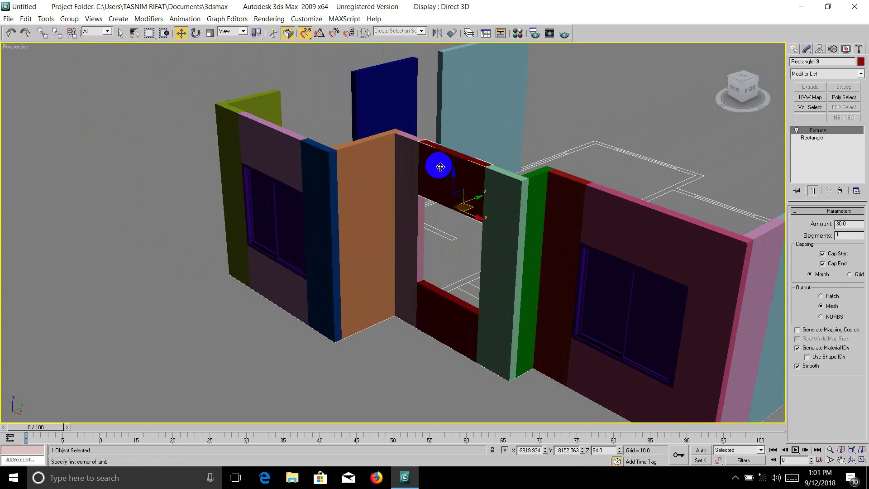
pyautogui.press('Delete')
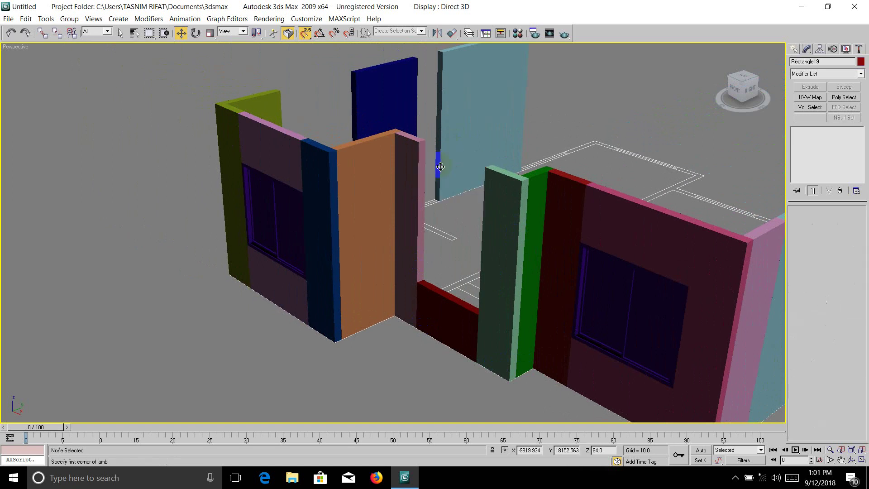
pyautogui.scroll(-5, 451, 155)
pyautogui.scroll(5, 452, 155)
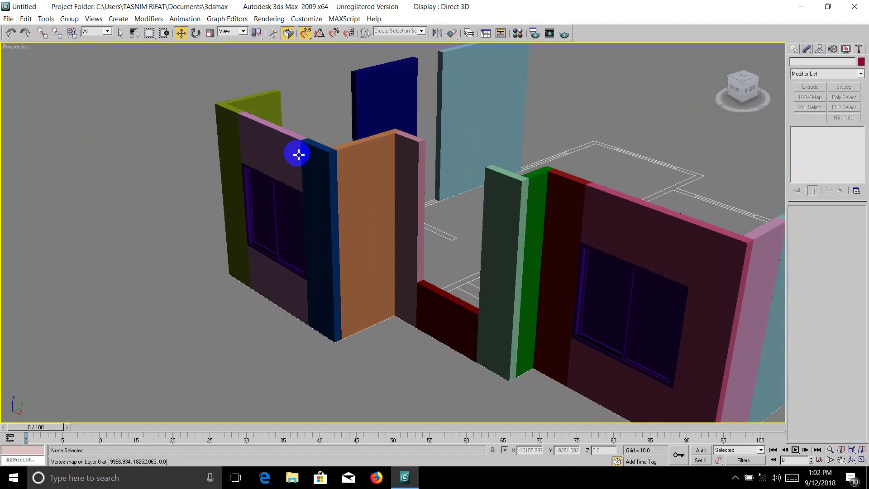
pyautogui.scroll(-5, 296, 151)
pyautogui.scroll(3, 632, 258)
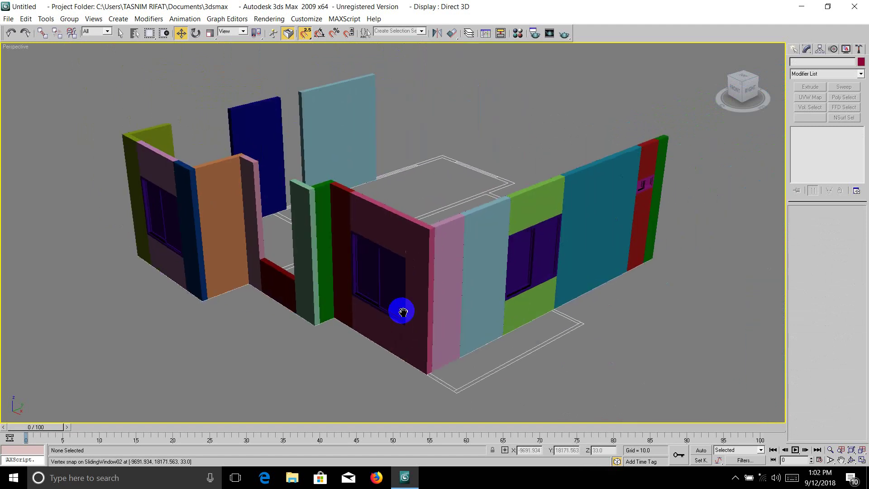
pyautogui.moveTo(573, 322); pyautogui.dragTo(395, 275, button='middle')
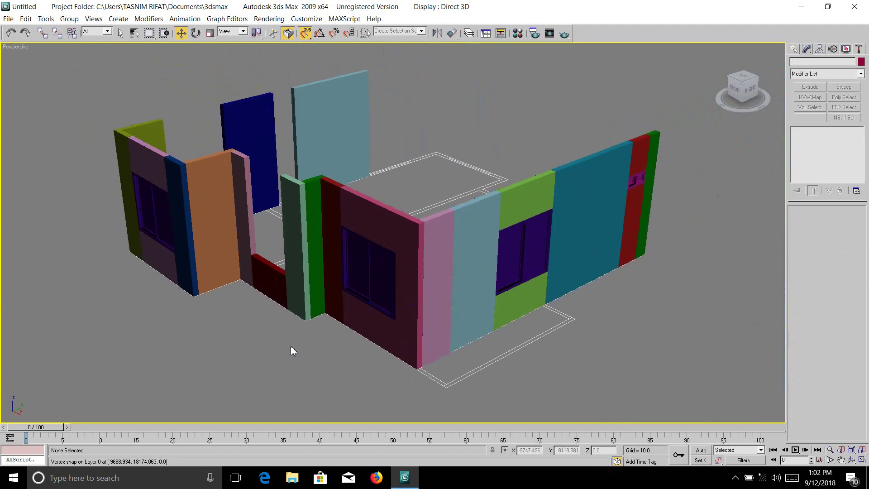
pyautogui.moveTo(285, 333); pyautogui.dragTo(313, 327, button='middle')
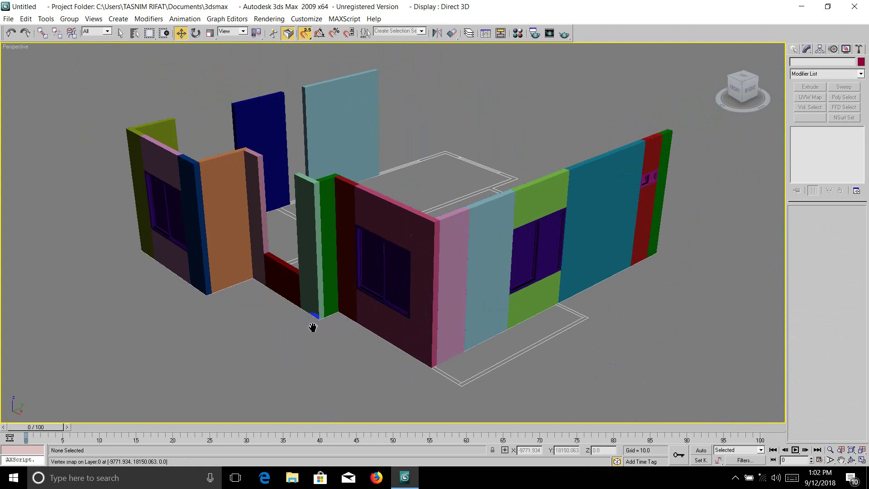
# Change Rectangle23, the lower pink wall panel, to a dark blue object colour.
pyautogui.click(450, 304)
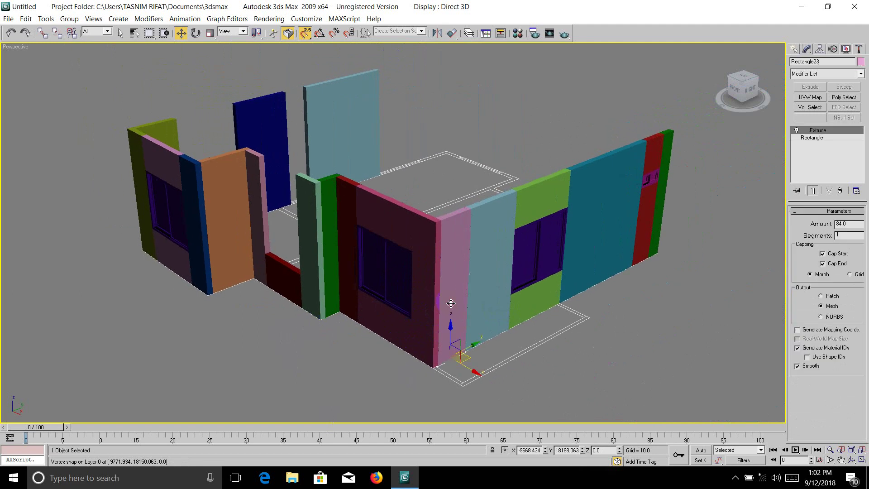
pyautogui.click(860, 62)
pyautogui.click(482, 233)
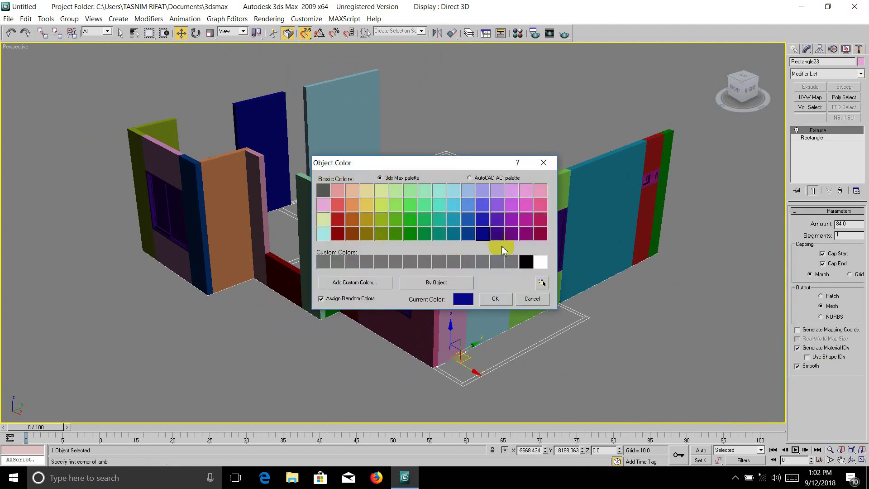
pyautogui.click(495, 298)
pyautogui.click(696, 322)
pyautogui.scroll(-2, 595, 221)
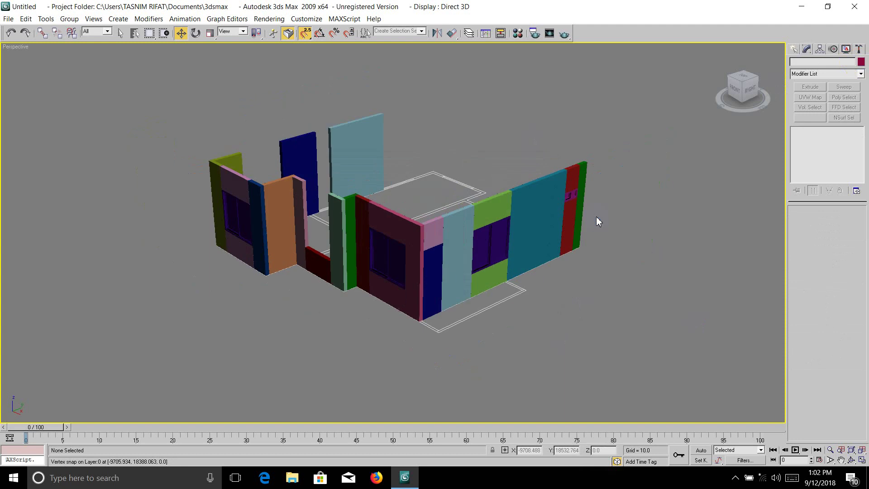
pyautogui.scroll(2, 471, 219)
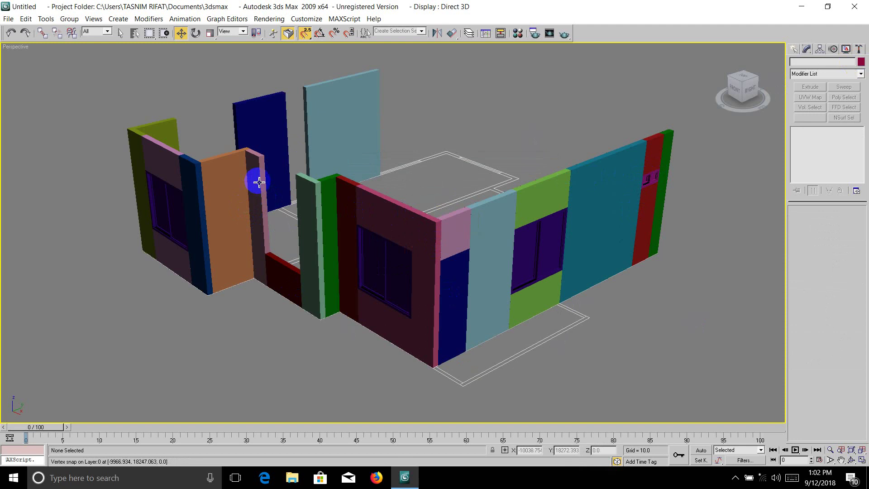
# Delete the light-blue Box01 panel and the dark-blue free-standing panel.
pyautogui.click(356, 89)
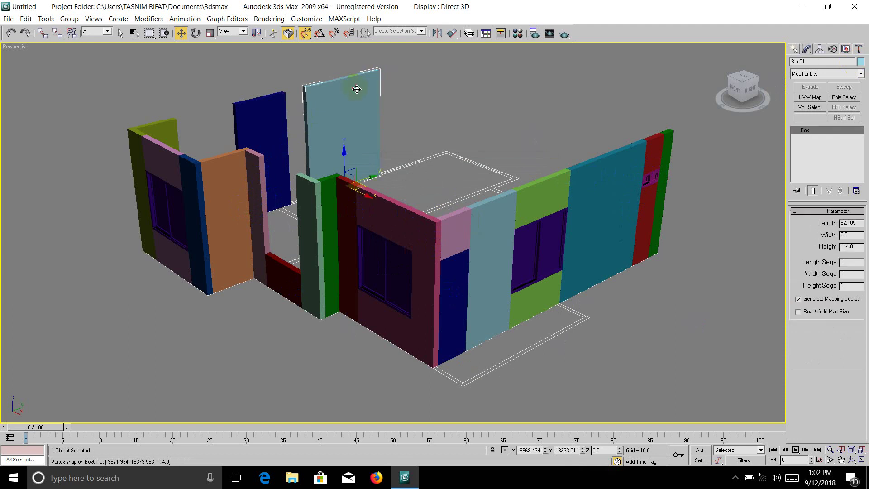
pyautogui.press('Delete')
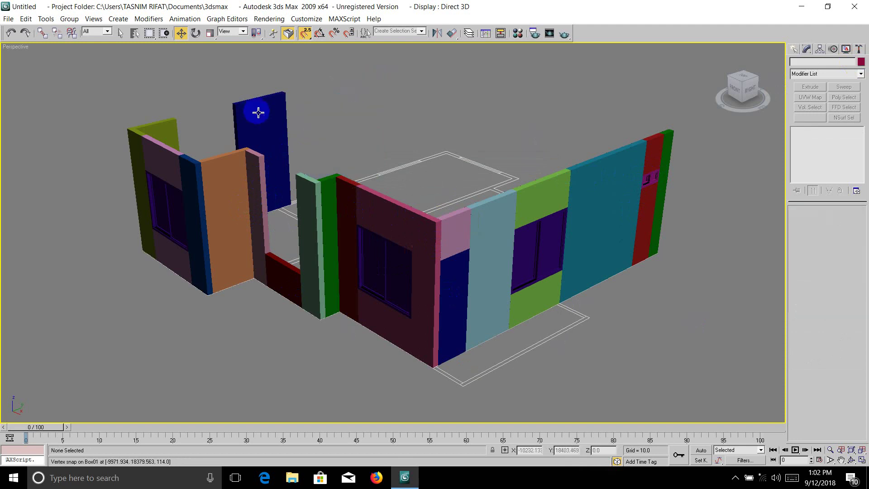
pyautogui.click(256, 110)
pyautogui.press('Delete')
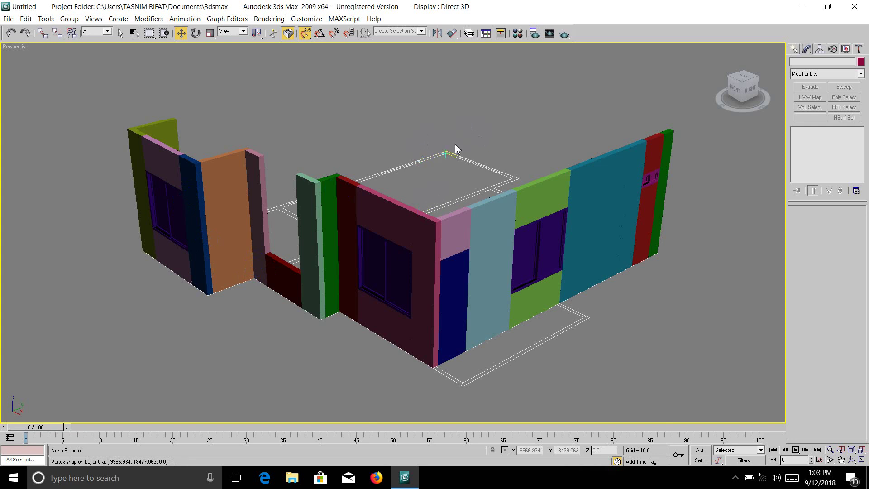
# Maximize the Top viewport and zoom in on the floor plan.
pyautogui.click(435, 243)
pyautogui.click(432, 232)
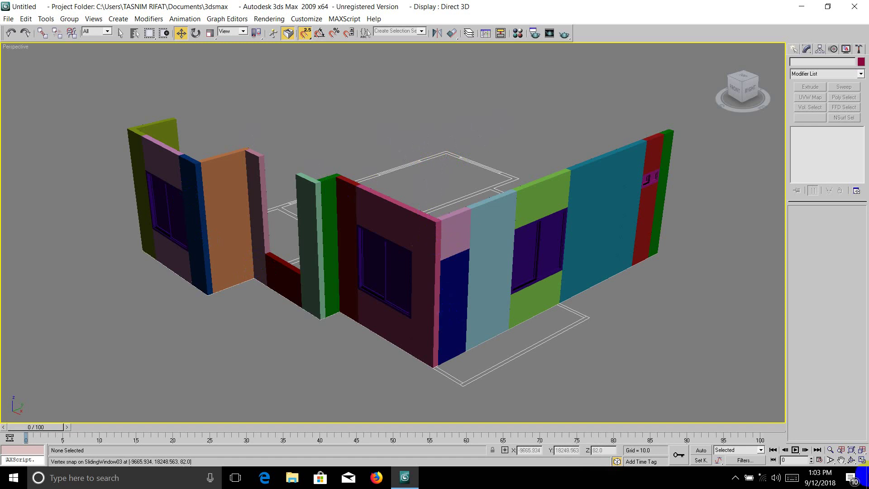
pyautogui.click(861, 449)
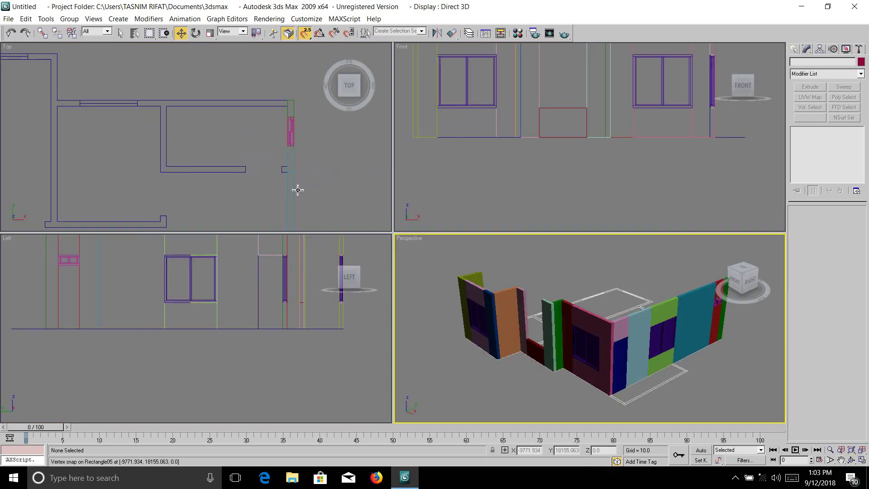
pyautogui.click(861, 450)
pyautogui.scroll(1, 498, 253)
pyautogui.scroll(1, 542, 286)
pyautogui.scroll(-1, 588, 330)
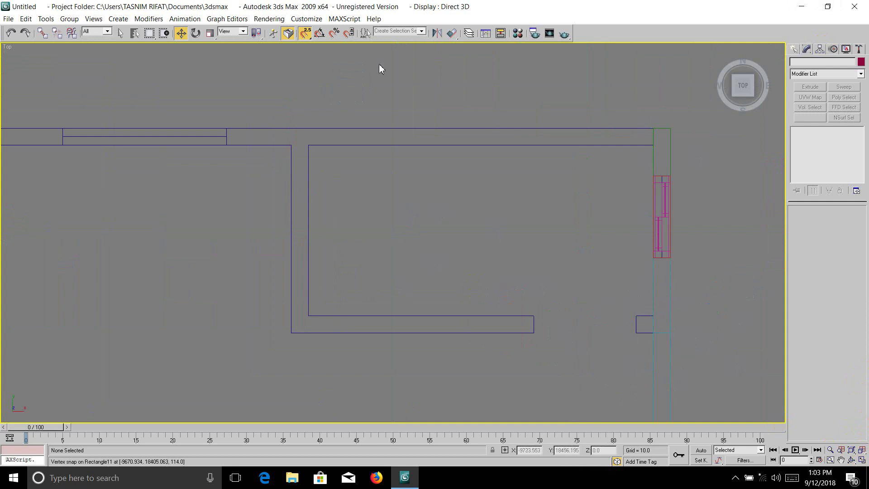
pyautogui.click(179, 34)
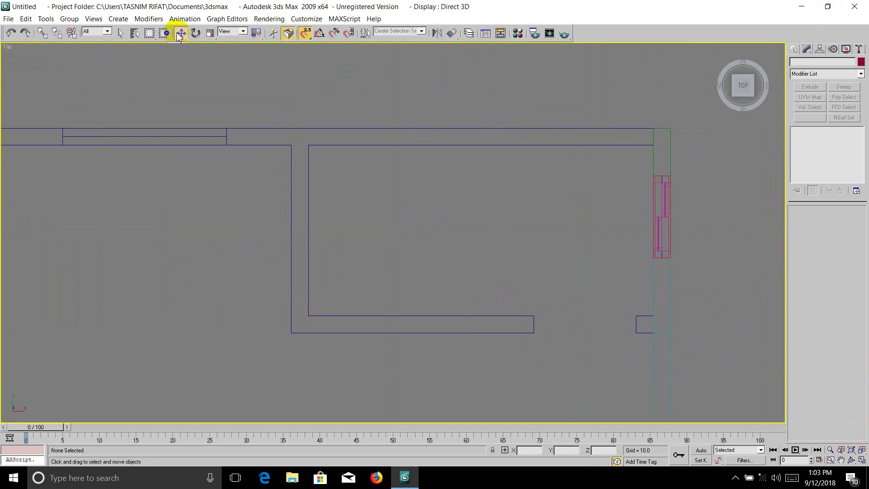
pyautogui.moveTo(742, 85)
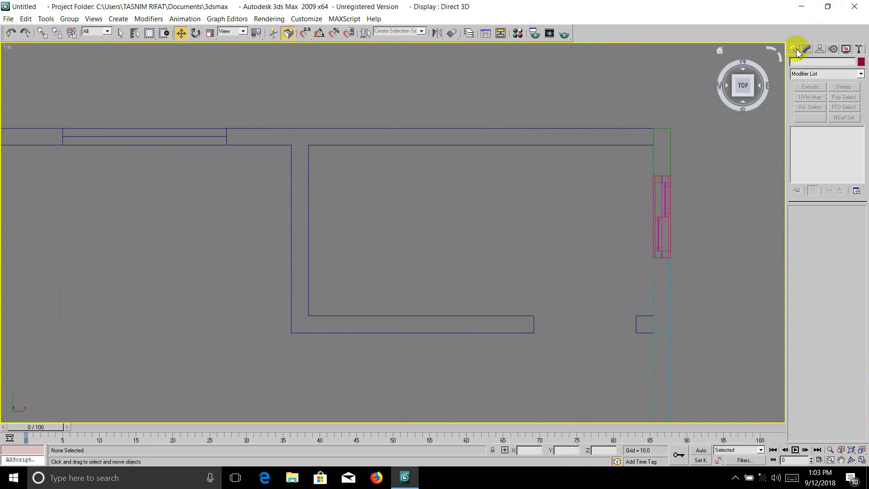
# Draw a Standard Primitives box base, about 12.33 by 14.186, at the right wall's end.
pyautogui.click(794, 49)
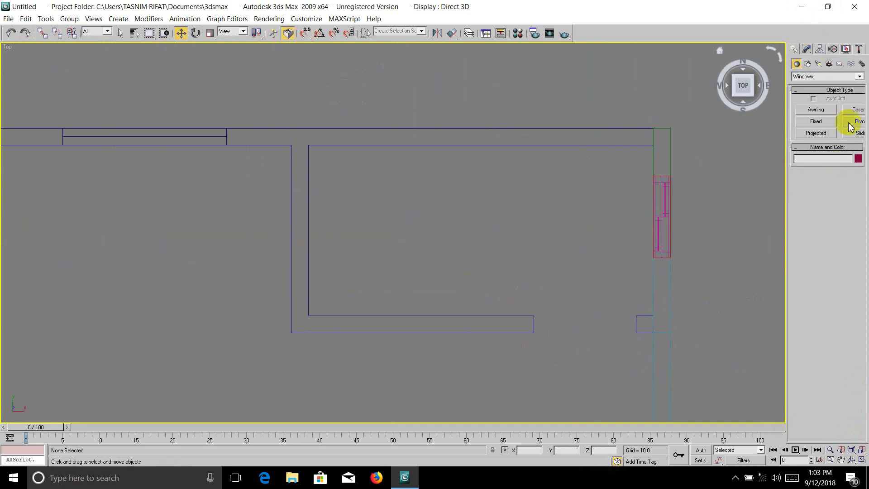
pyautogui.click(801, 76)
pyautogui.click(800, 81)
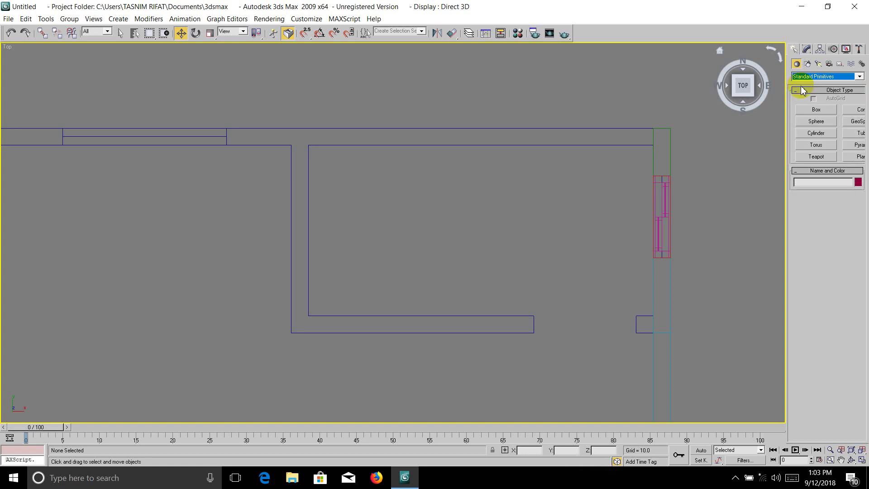
pyautogui.click(815, 110)
pyautogui.moveTo(676, 305); pyautogui.dragTo(629, 346)
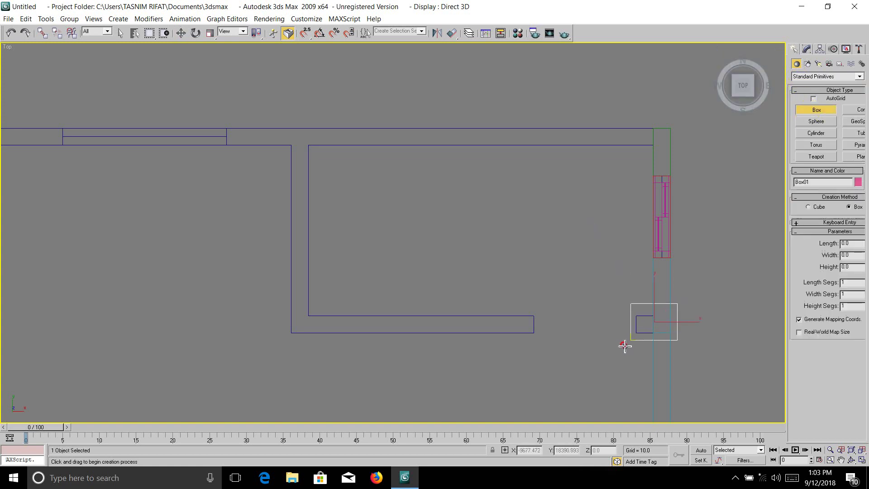
# Set the new box's height to 114.
pyautogui.doubleClick(859, 268)
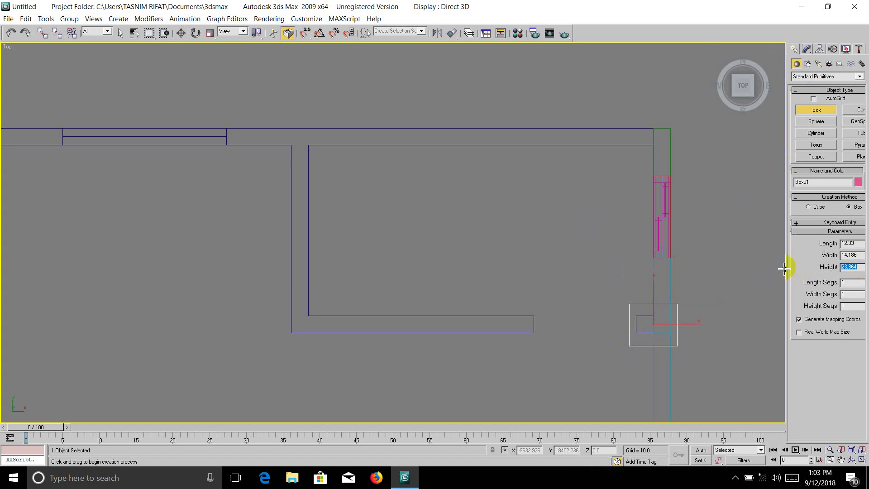
pyautogui.write('120.0')
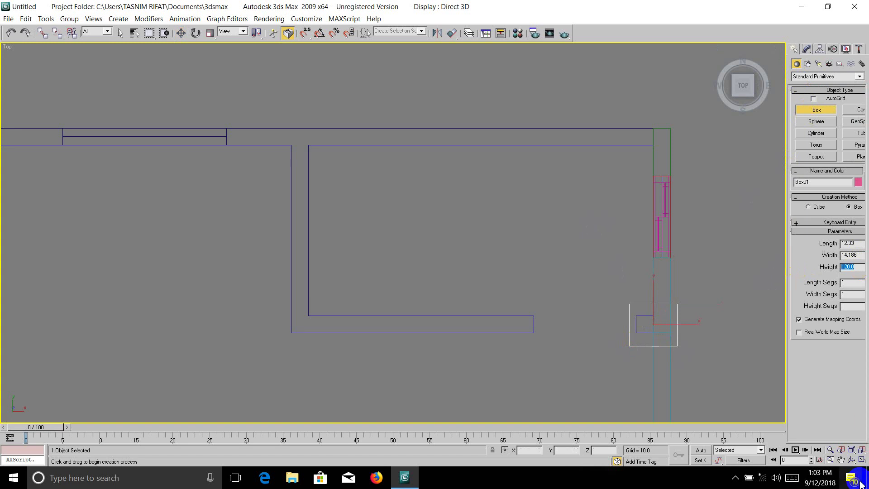
pyautogui.click(859, 461)
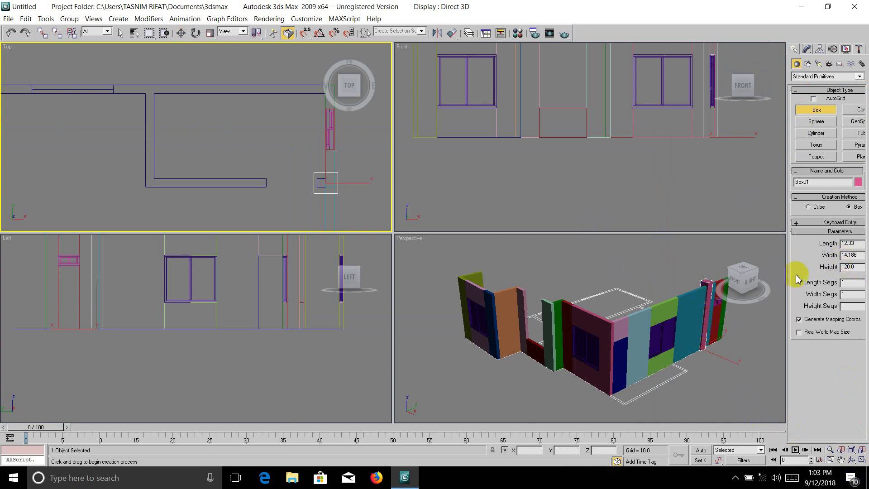
pyautogui.click(856, 270)
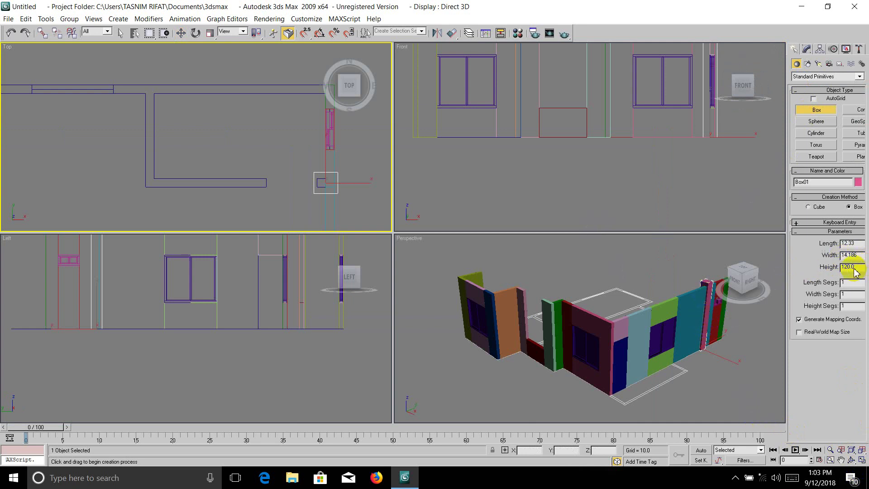
pyautogui.moveTo(855, 270); pyautogui.dragTo(809, 275)
pyautogui.write('4')
pyautogui.press('Return')
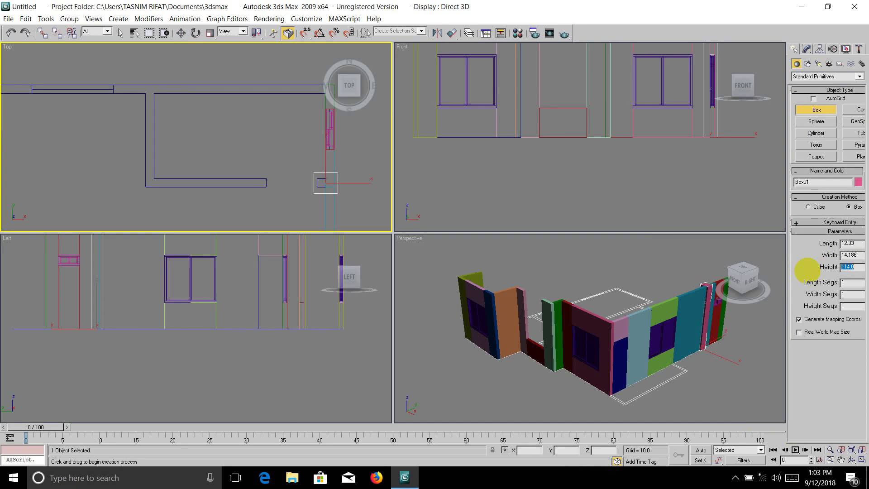
pyautogui.click(708, 384)
# Zoom the Perspective view and delete the stray box.
pyautogui.scroll(3, 679, 366)
pyautogui.scroll(4, 497, 335)
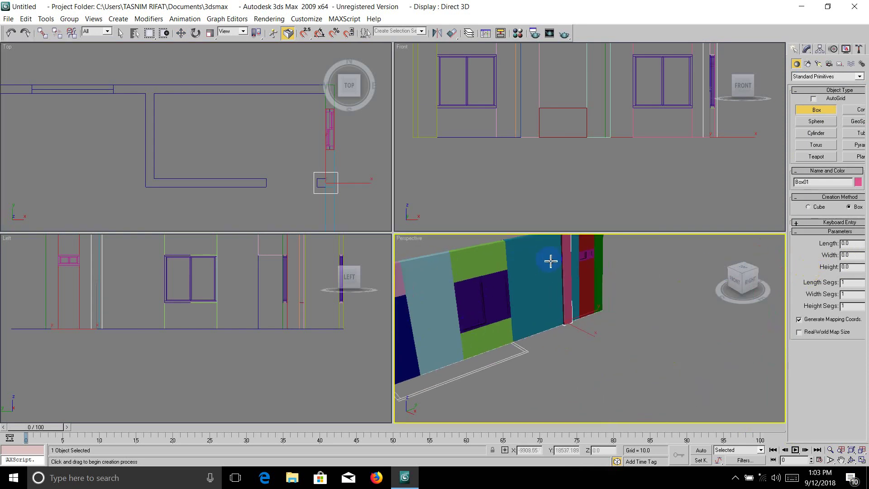
pyautogui.scroll(-2, 551, 267)
pyautogui.scroll(-2, 566, 276)
pyautogui.scroll(-2, 575, 281)
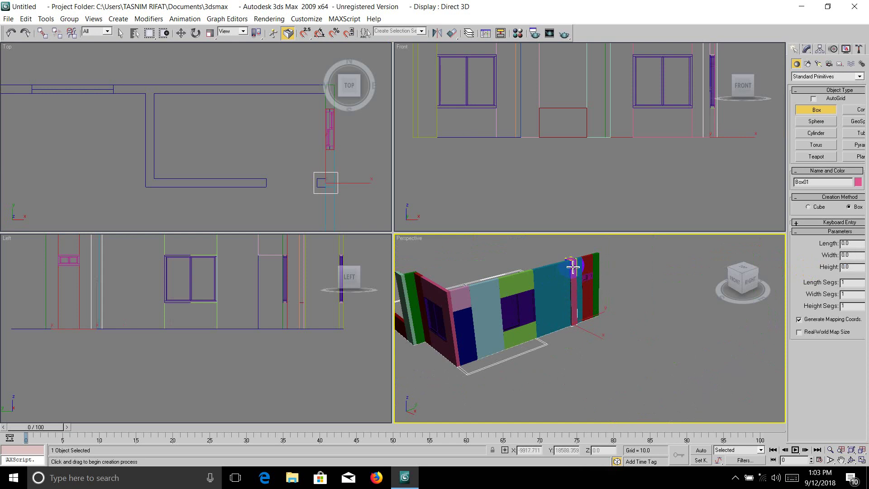
pyautogui.press('Delete')
# Pan and zoom the Perspective view to show the whole building.
pyautogui.scroll(-3, 588, 267)
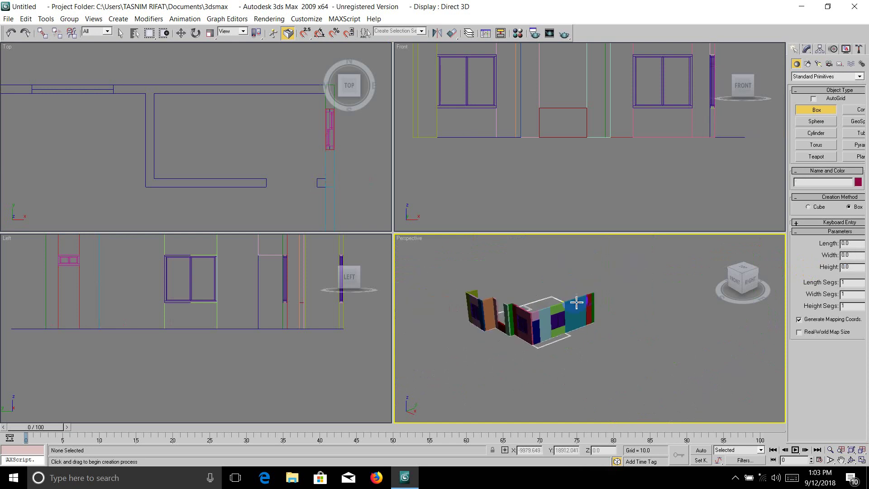
pyautogui.scroll(3, 549, 343)
pyautogui.scroll(-2, 549, 343)
pyautogui.moveTo(549, 343)
pyautogui.mouseDown(button='middle')
pyautogui.moveTo(742, 368)
pyautogui.moveTo(639, 380)
pyautogui.mouseUp(button='middle')
pyautogui.scroll(3, 660, 408)
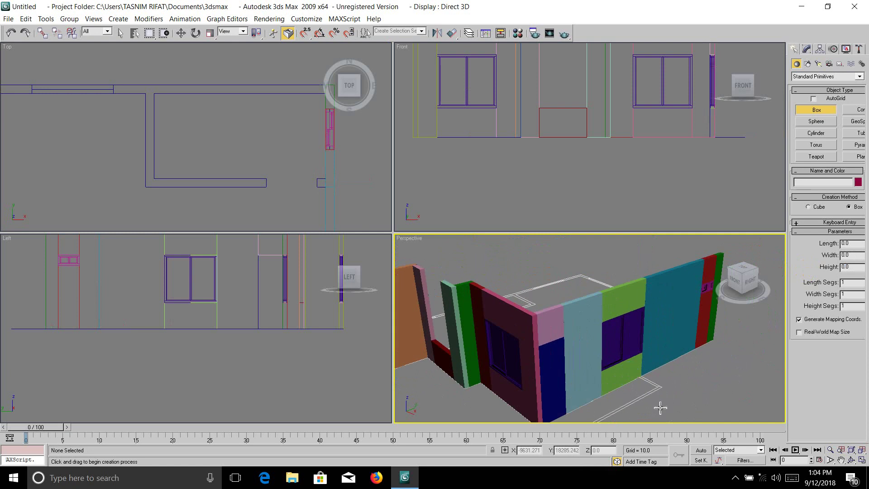
# Inspect the walls in a maximized Perspective view, then restore four views with Top active.
pyautogui.click(861, 459)
pyautogui.scroll(-5, 526, 190)
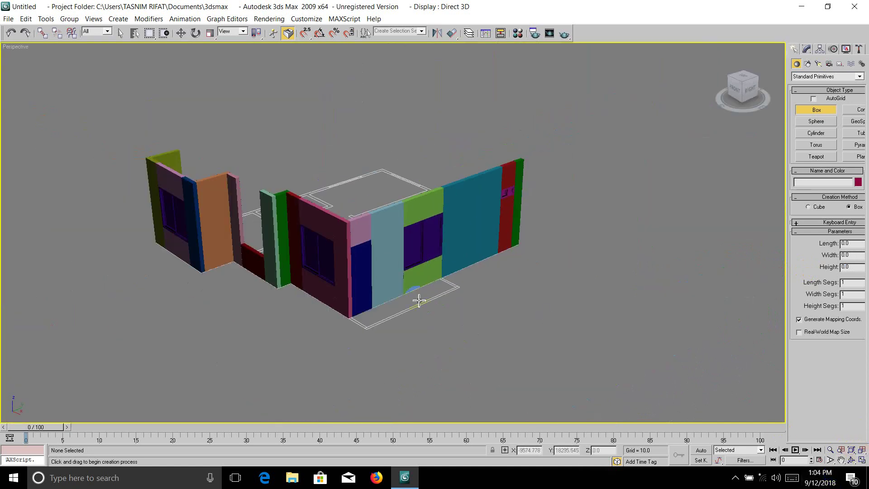
pyautogui.scroll(1, 387, 303)
pyautogui.scroll(-1, 495, 316)
pyautogui.scroll(2, 178, 205)
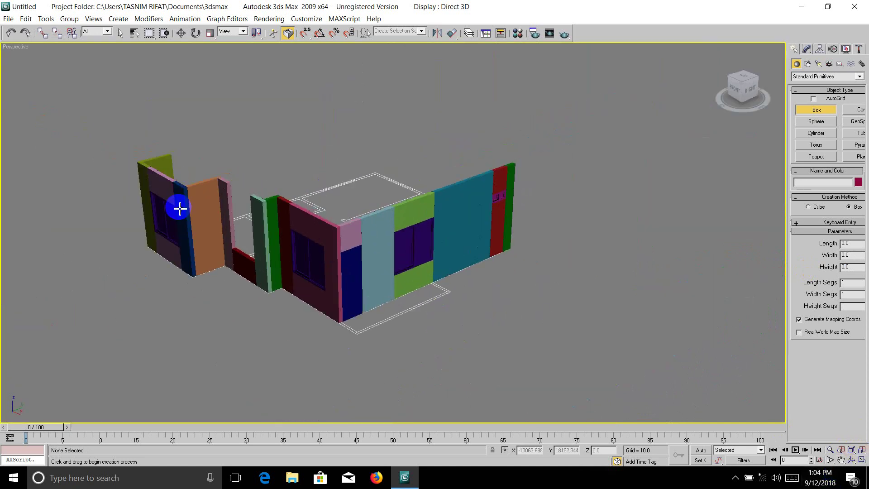
pyautogui.scroll(1, 178, 213)
pyautogui.moveTo(246, 217)
pyautogui.mouseDown(button='middle')
pyautogui.moveTo(373, 267)
pyautogui.moveTo(281, 149)
pyautogui.mouseUp(button='middle')
pyautogui.scroll(1, 326, 269)
pyautogui.scroll(1, 325, 269)
pyautogui.scroll(-2, 452, 234)
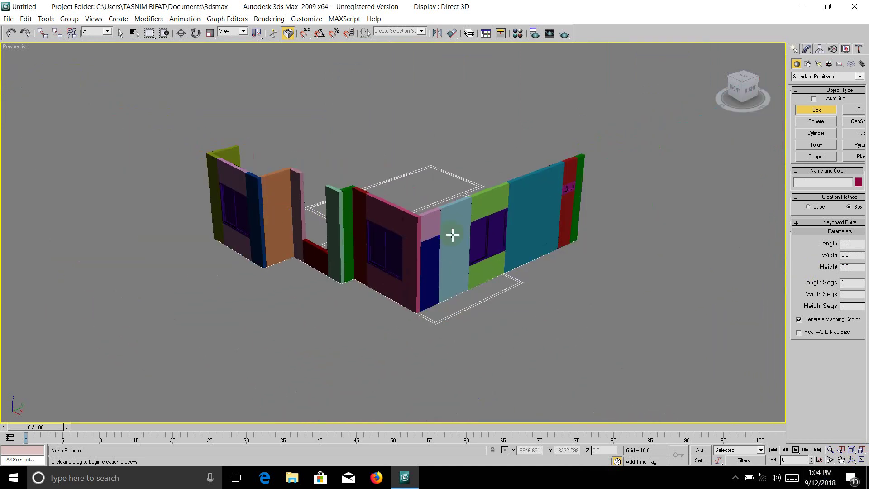
pyautogui.scroll(2, 297, 157)
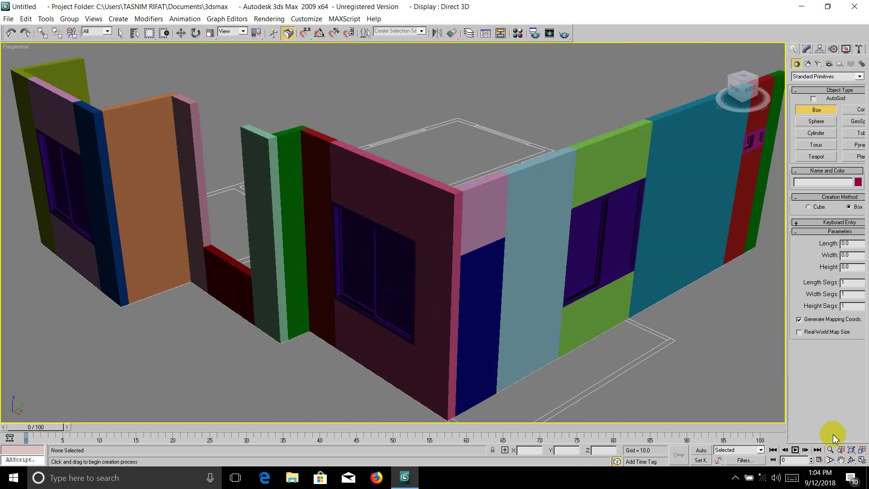
pyautogui.click(861, 459)
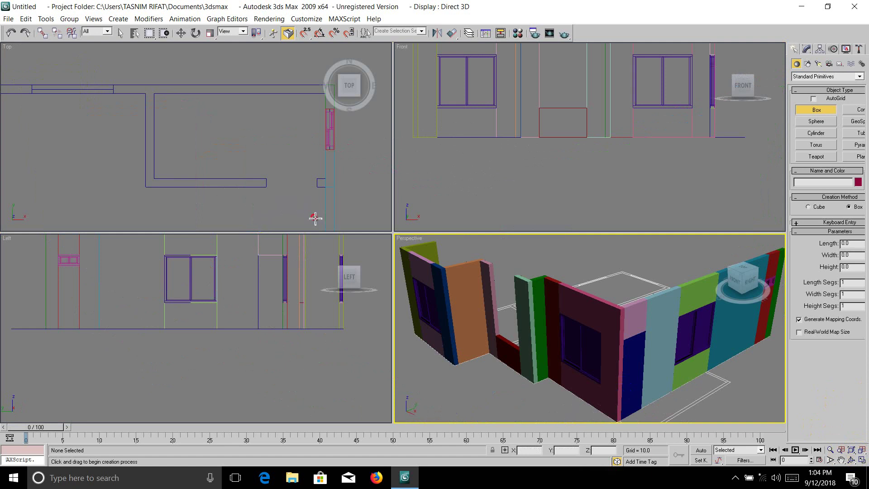
pyautogui.click(315, 219)
# Maximize the Top viewport showing the floor plan.
pyautogui.click(861, 459)
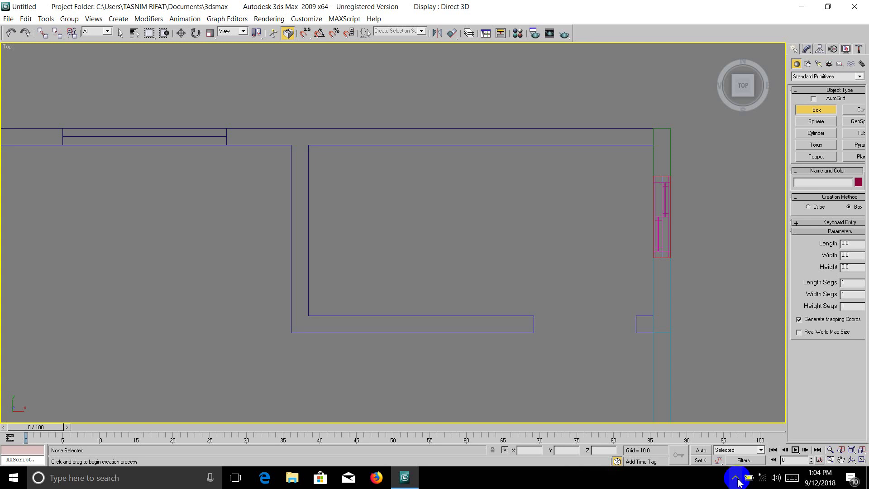
# Frame the floor plan in the Top view and pick the Line spline tool with 2.5 Snaps on.
pyautogui.scroll(-3, 438, 287)
pyautogui.scroll(-3, 545, 190)
pyautogui.scroll(-3, 561, 217)
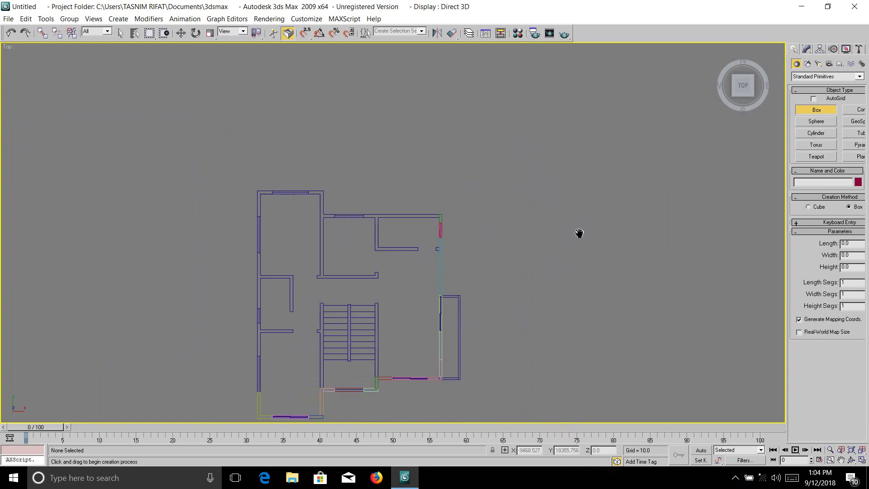
pyautogui.moveTo(579, 233)
pyautogui.mouseDown(button='middle')
pyautogui.moveTo(582, 155)
pyautogui.moveTo(585, 213)
pyautogui.mouseUp(button='middle')
pyautogui.scroll(2, 469, 278)
pyautogui.scroll(2, 452, 230)
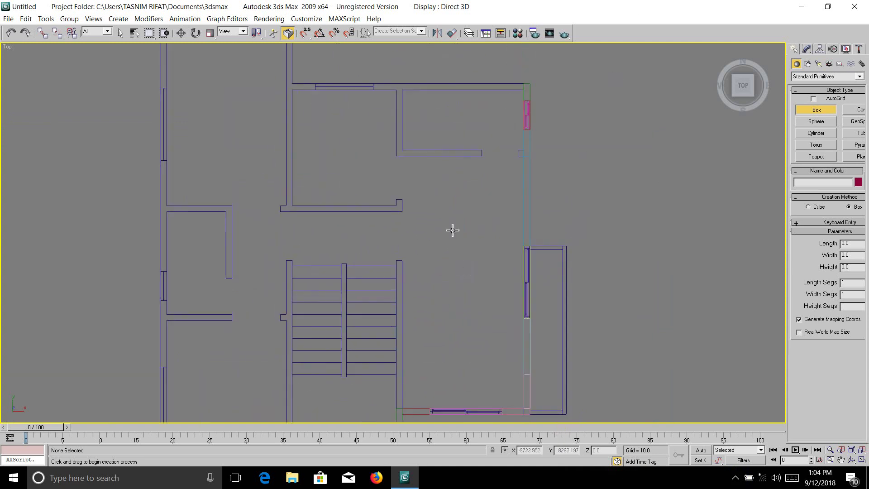
pyautogui.scroll(-2, 464, 242)
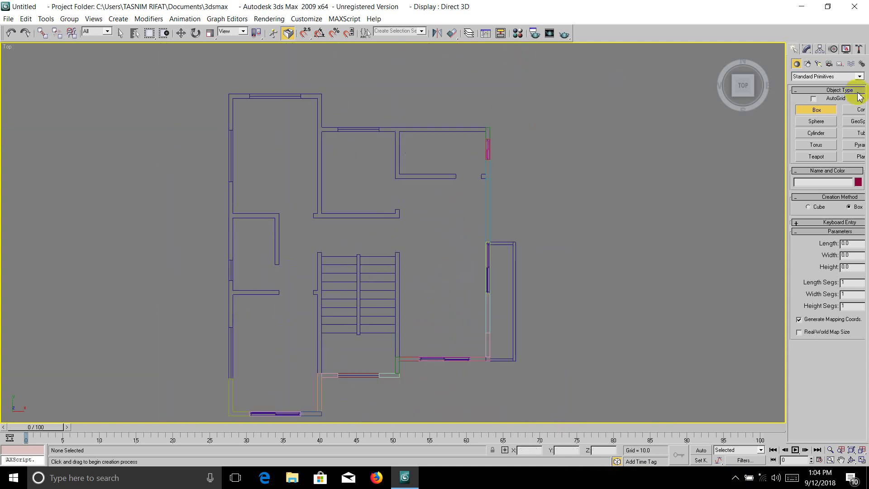
pyautogui.click(807, 64)
pyautogui.click(816, 118)
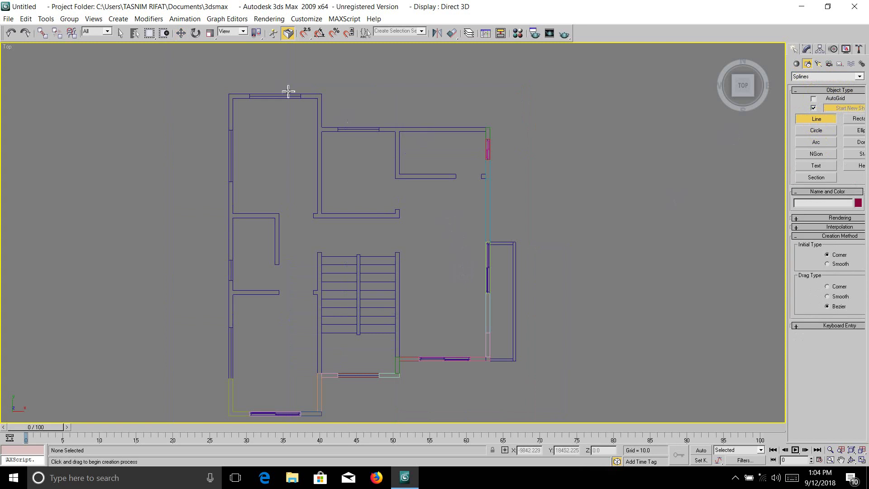
pyautogui.click(304, 33)
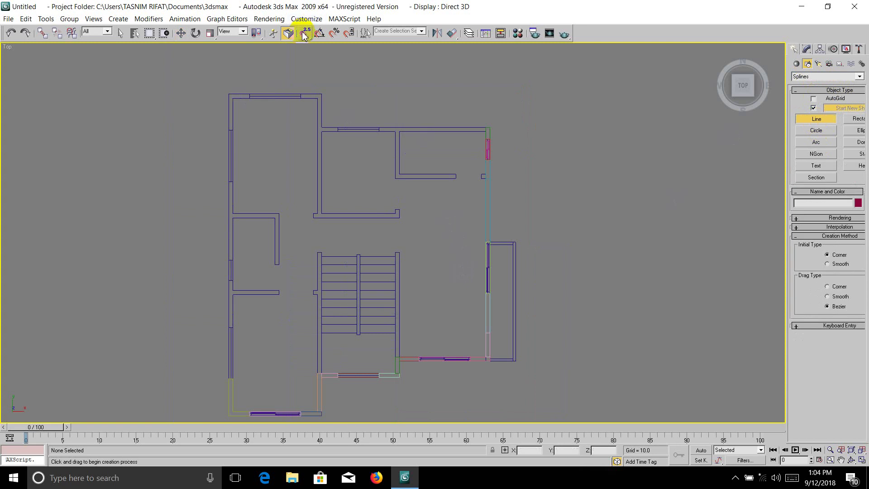
# Trace a first outline along the nine outer wall corners, then abandon it unclosed.
pyautogui.click(231, 95)
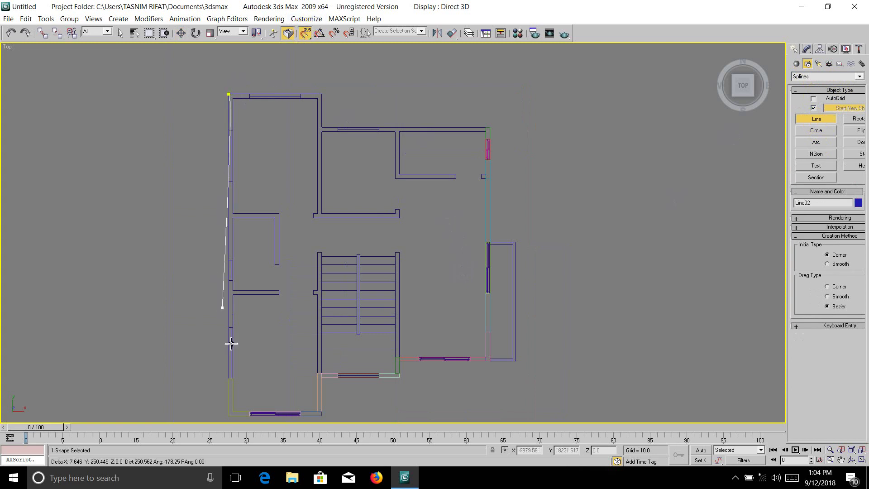
pyautogui.click(229, 420)
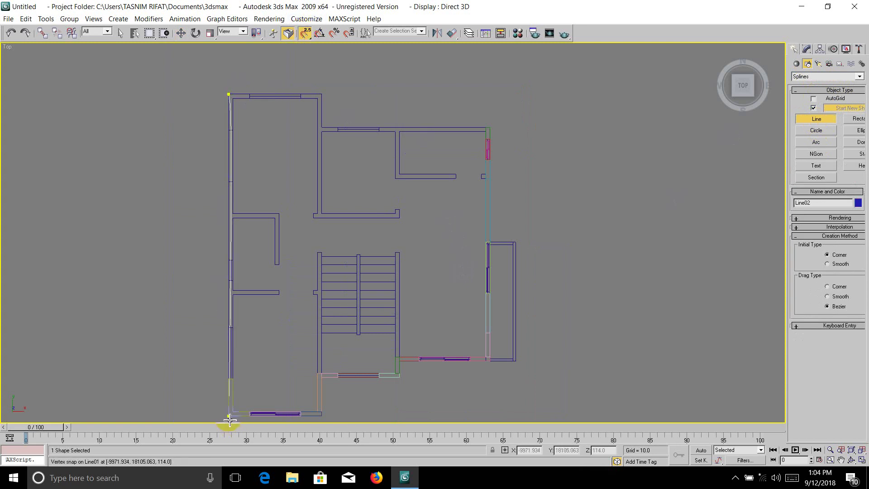
pyautogui.click(322, 417)
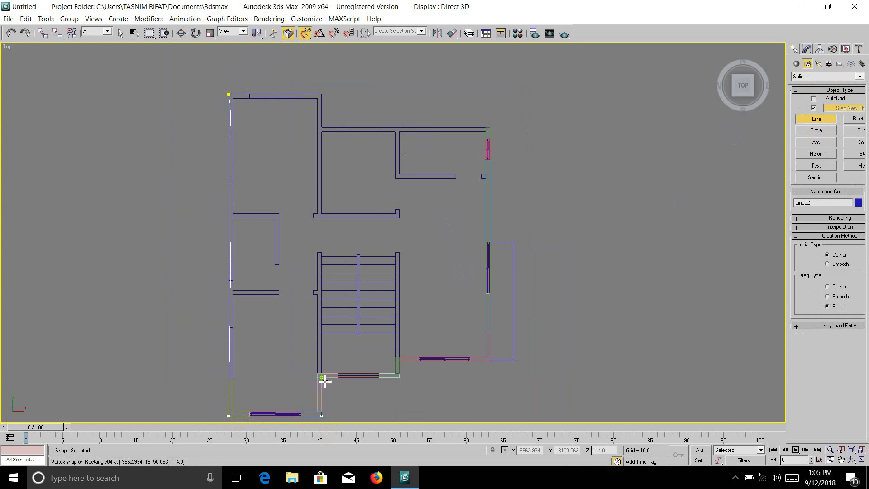
pyautogui.click(328, 384)
pyautogui.click(400, 364)
pyautogui.click(491, 350)
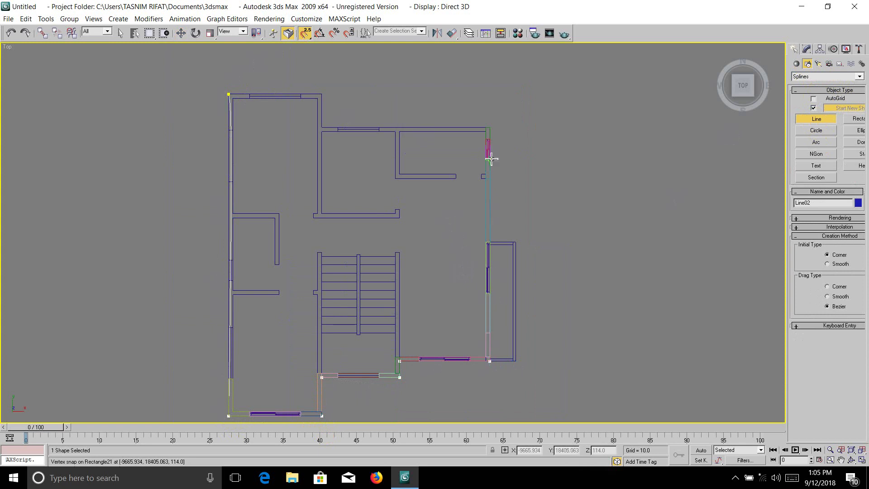
pyautogui.click(493, 130)
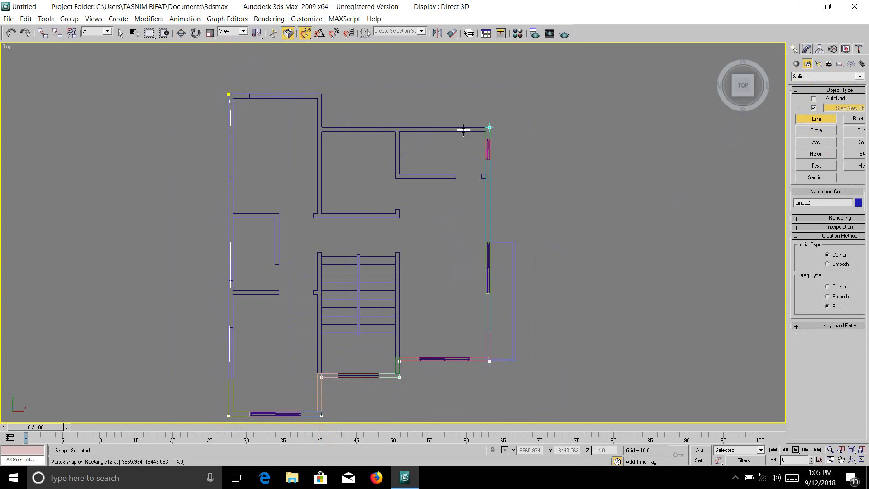
pyautogui.click(322, 128)
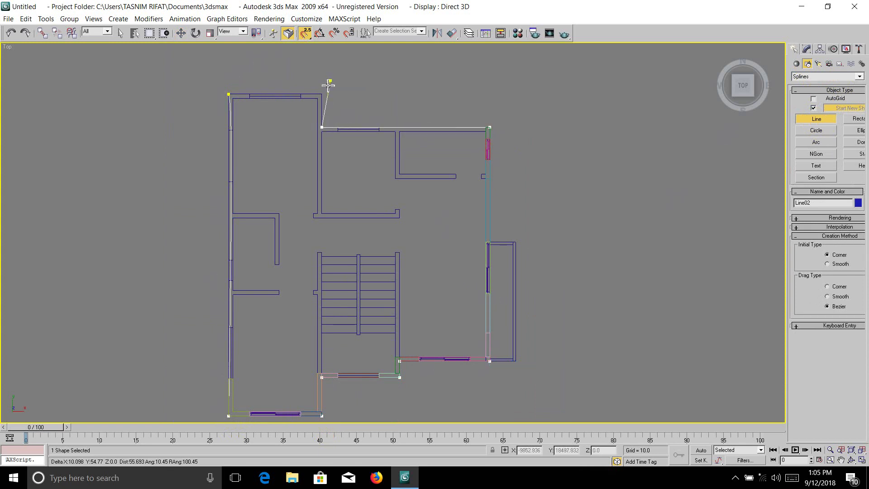
pyautogui.click(322, 95)
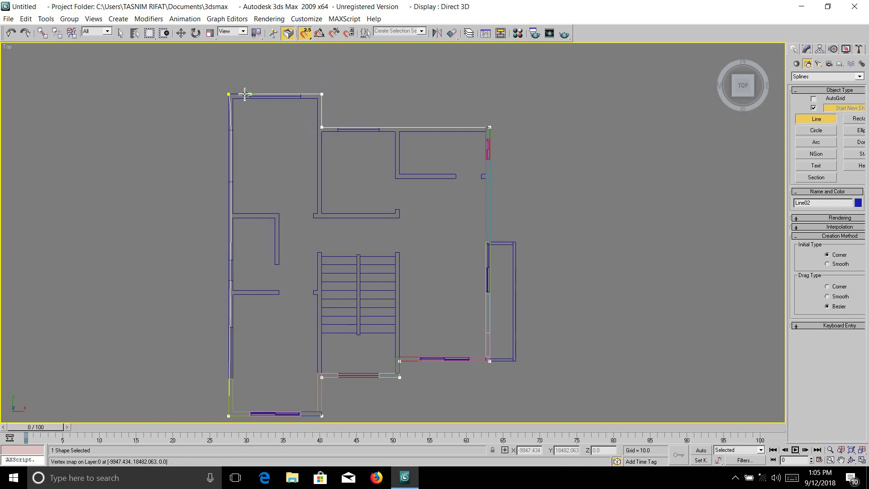
pyautogui.rightClick(244, 94)
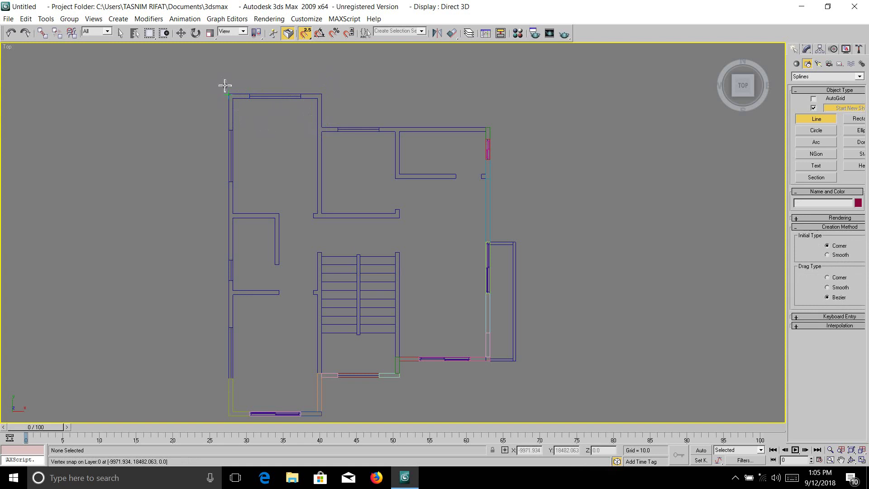
# Retrace all nine outer wall corners and close the spline at the first vertex.
pyautogui.click(230, 94)
pyautogui.click(230, 417)
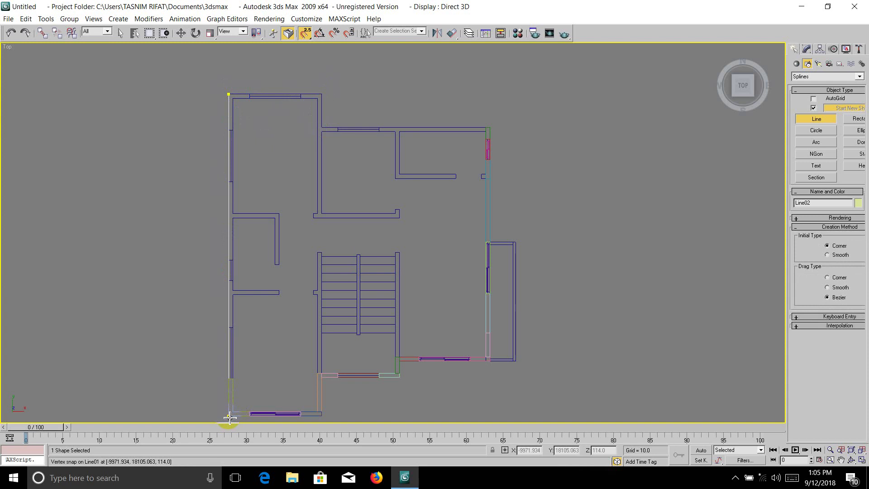
pyautogui.click(322, 415)
pyautogui.click(321, 376)
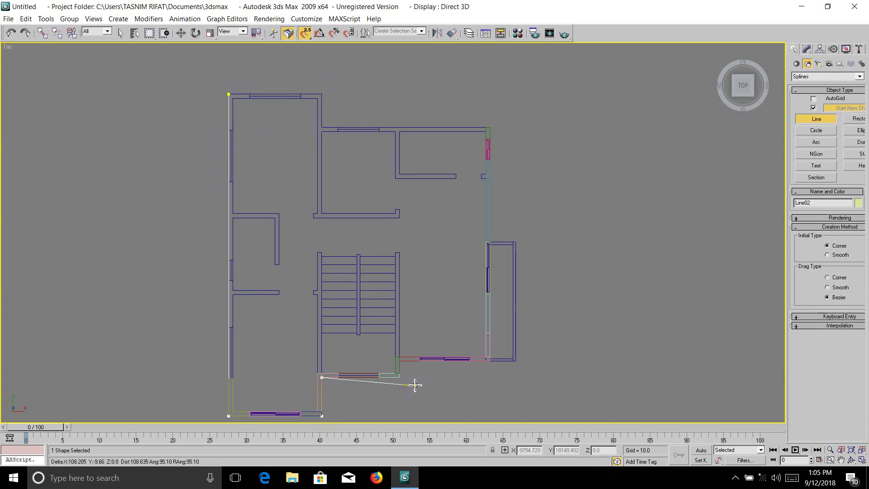
pyautogui.click(400, 361)
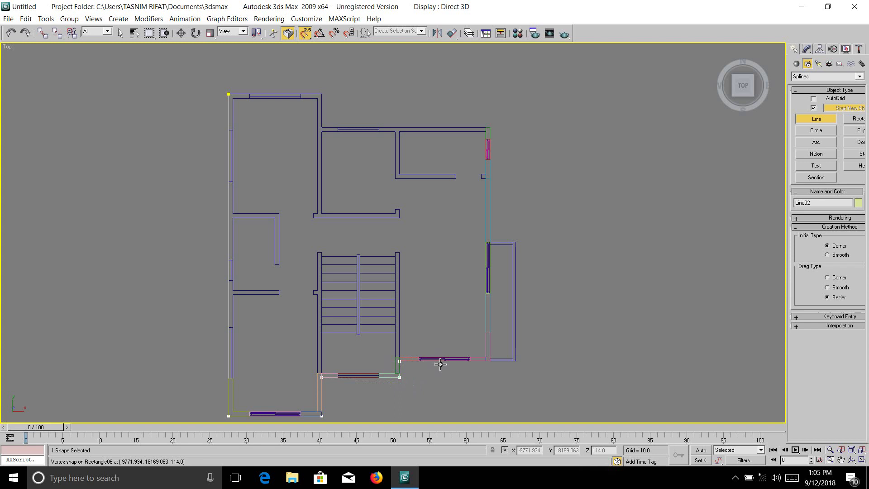
pyautogui.click(490, 361)
pyautogui.click(493, 129)
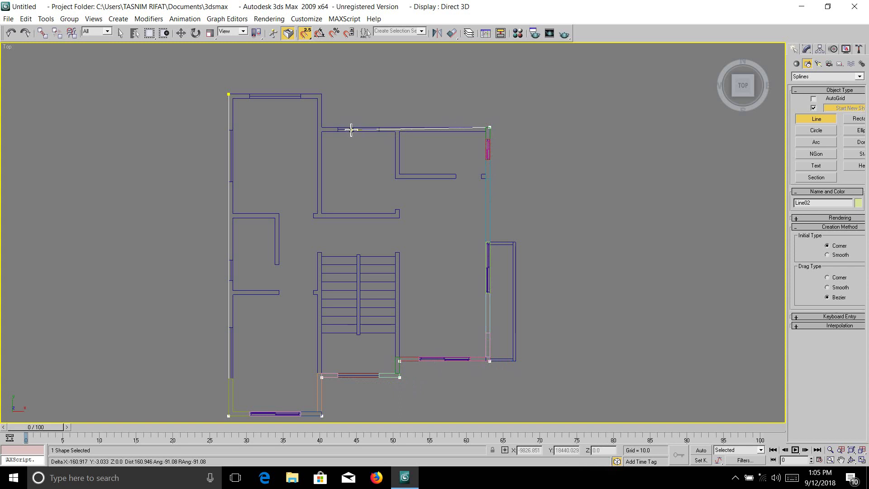
pyautogui.click(323, 123)
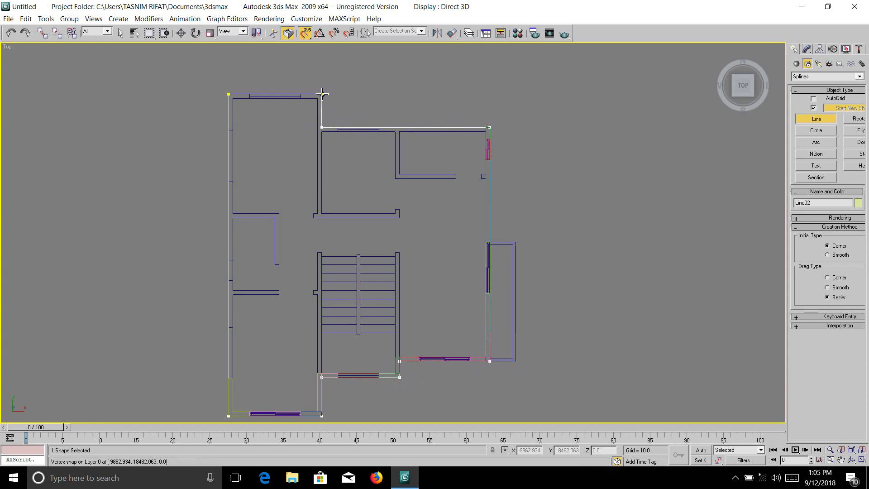
pyautogui.click(322, 94)
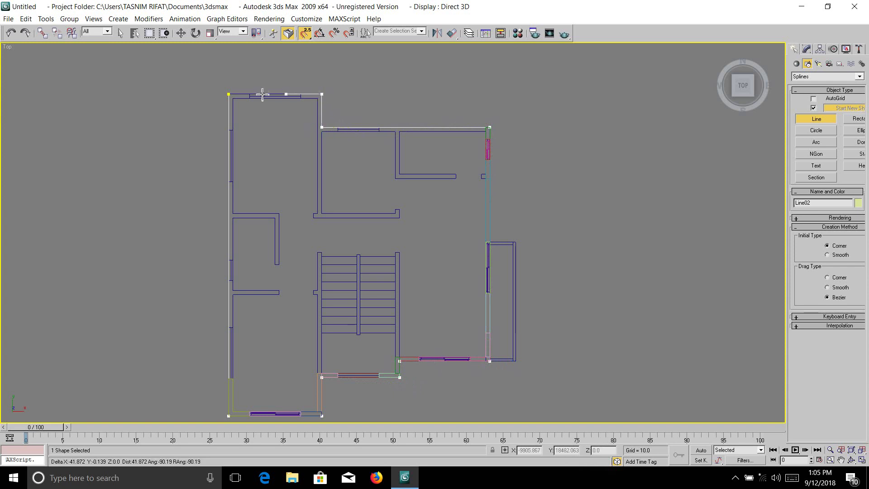
pyautogui.click(228, 95)
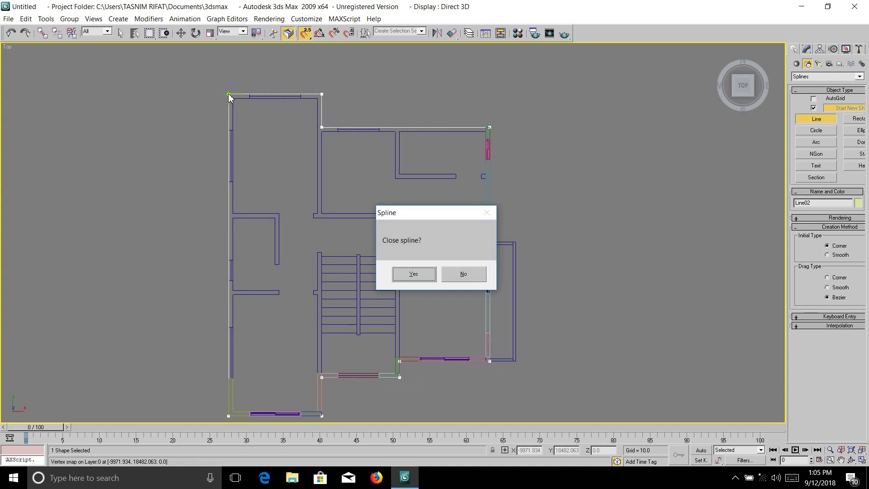
pyautogui.press('Return')
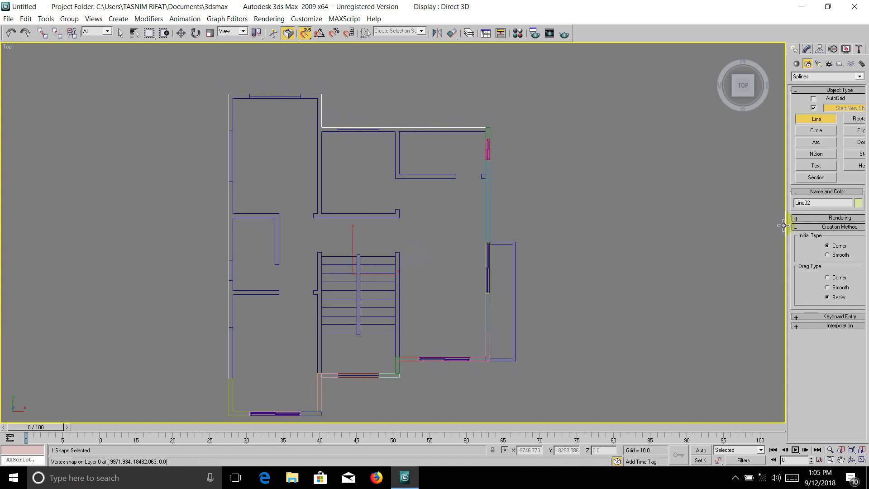
# Extrude Line02 by 6 units into a flat roof slab.
pyautogui.click(807, 49)
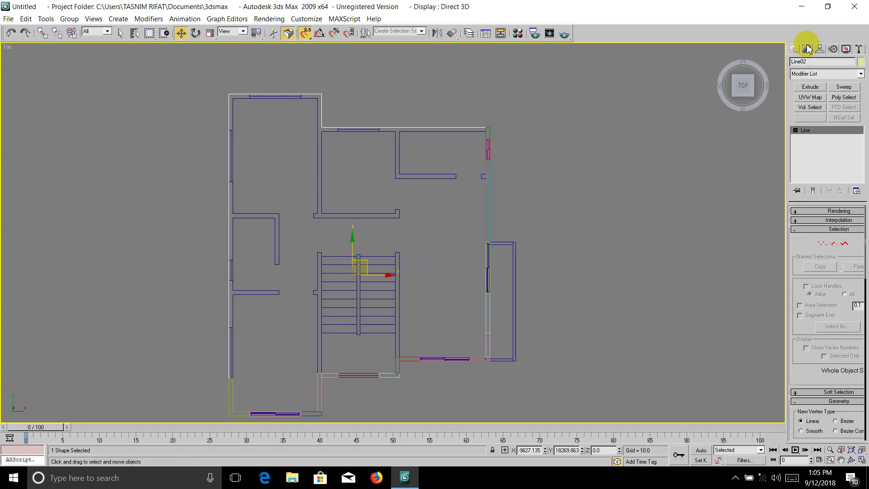
pyautogui.click(810, 87)
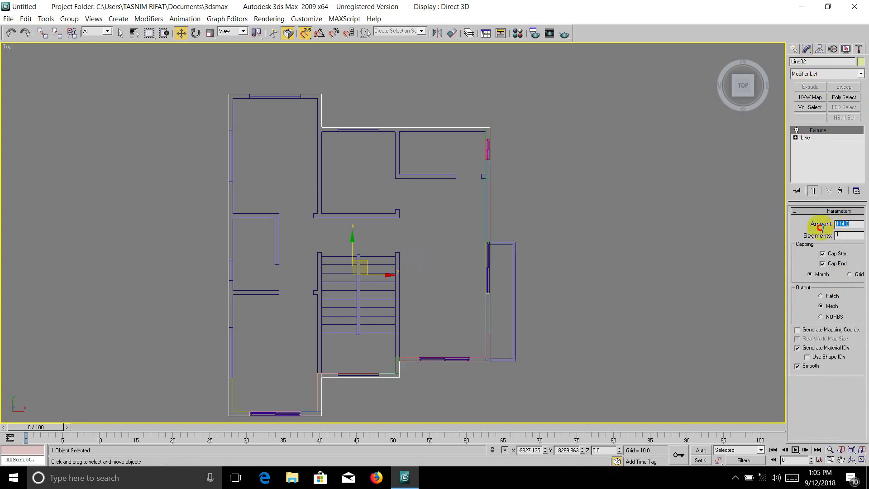
pyautogui.write('6')
pyautogui.press('Return')
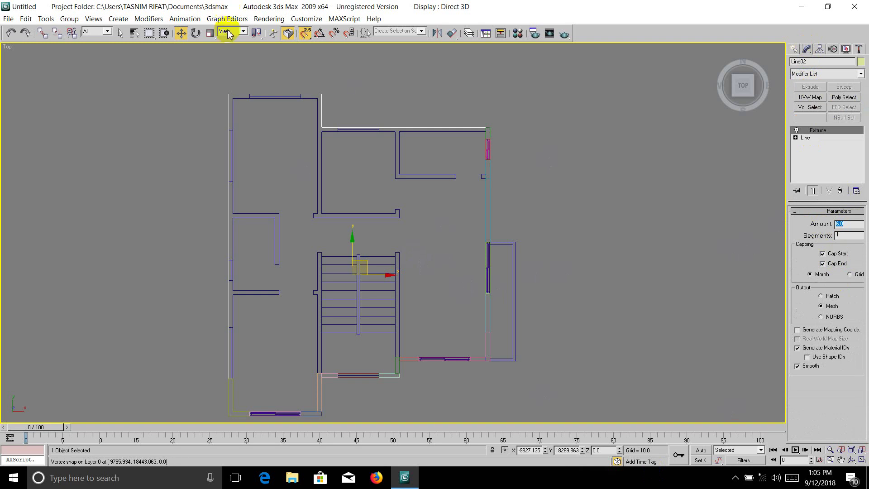
# Move the roof slab to absolute World Z 114 with Move Transform Type-In.
pyautogui.rightClick(180, 33)
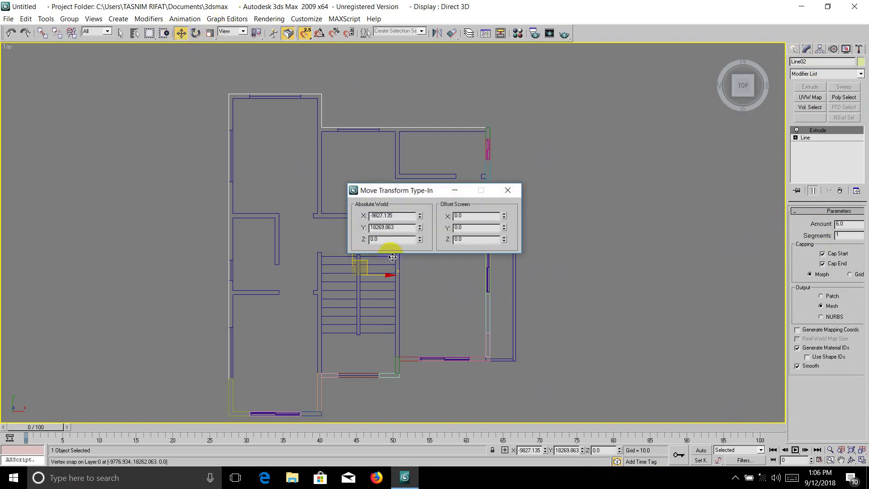
pyautogui.doubleClick(378, 239)
pyautogui.write('114')
pyautogui.press('Return')
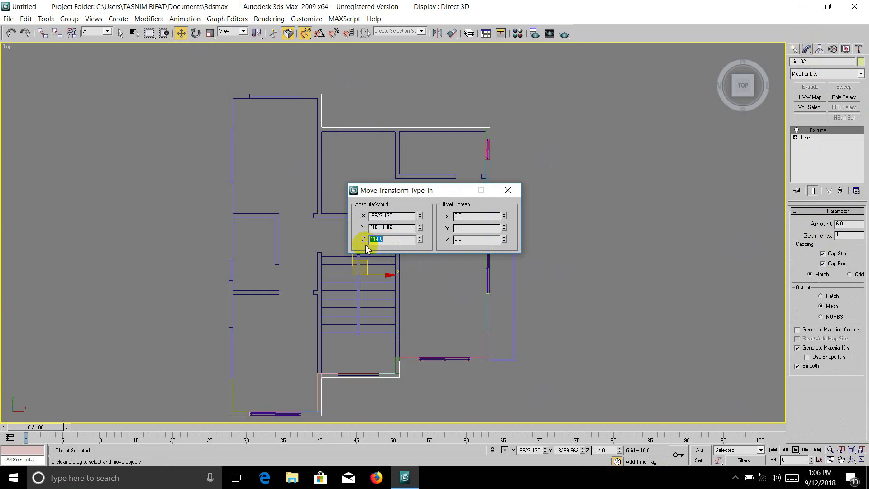
pyautogui.click(508, 190)
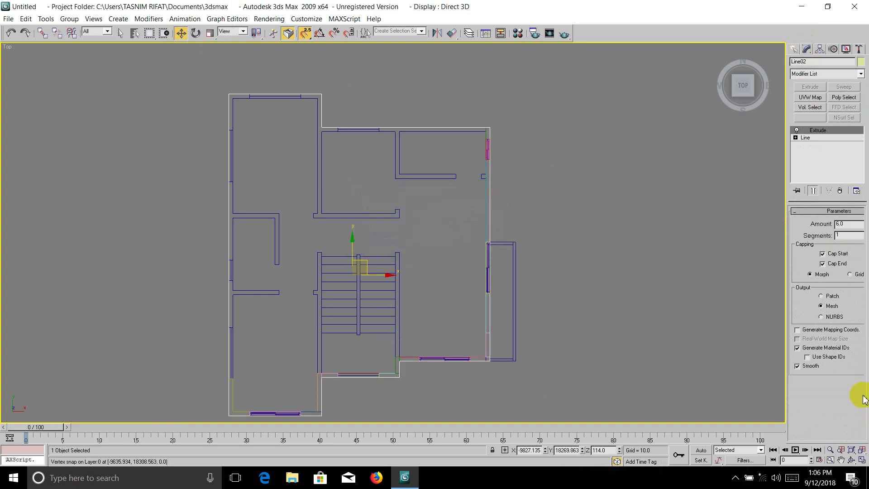
# Inspect the raised slab in a maximized Perspective view, then restore four viewports.
pyautogui.click(862, 461)
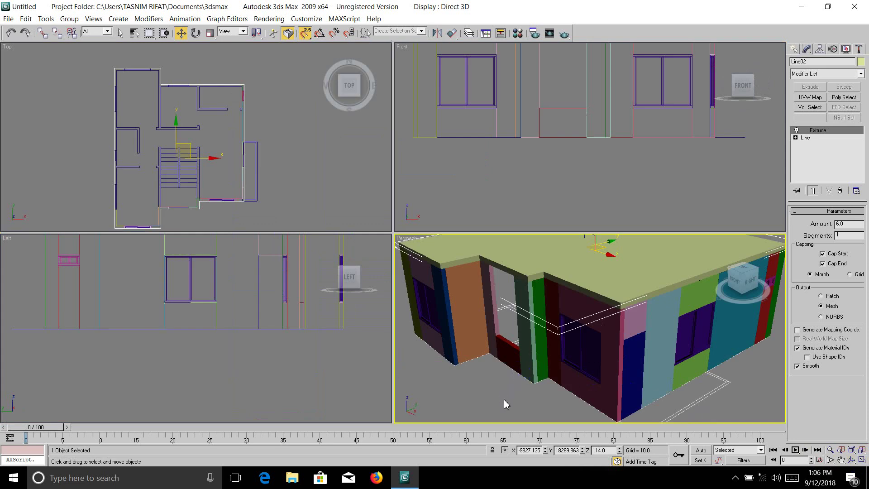
pyautogui.click(862, 461)
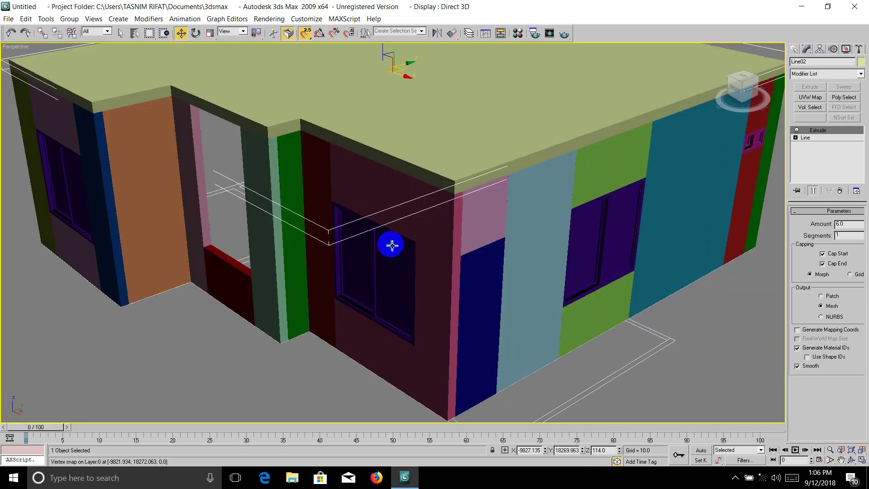
pyautogui.scroll(-3, 389, 245)
pyautogui.scroll(3, 402, 192)
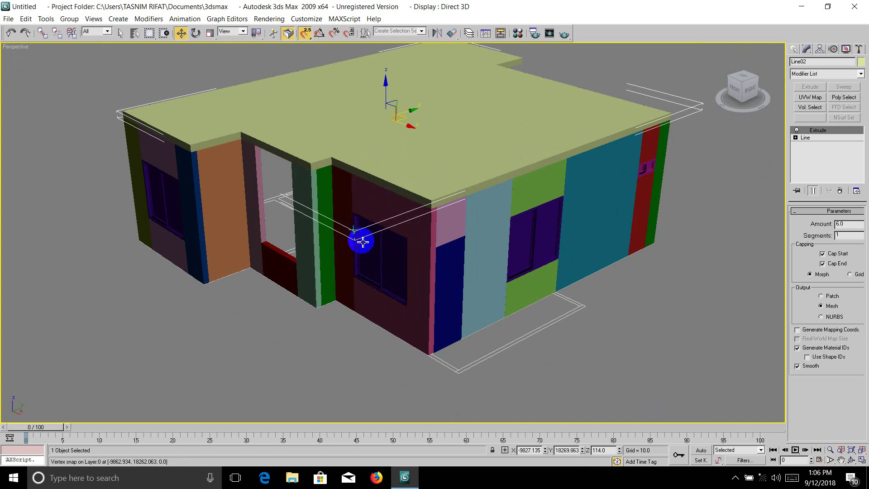
pyautogui.click(650, 312)
pyautogui.scroll(3, 319, 199)
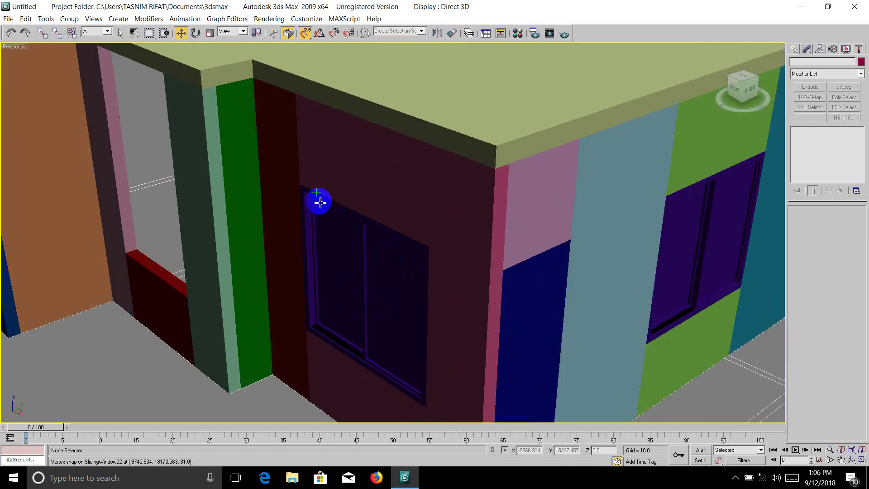
pyautogui.scroll(-3, 319, 200)
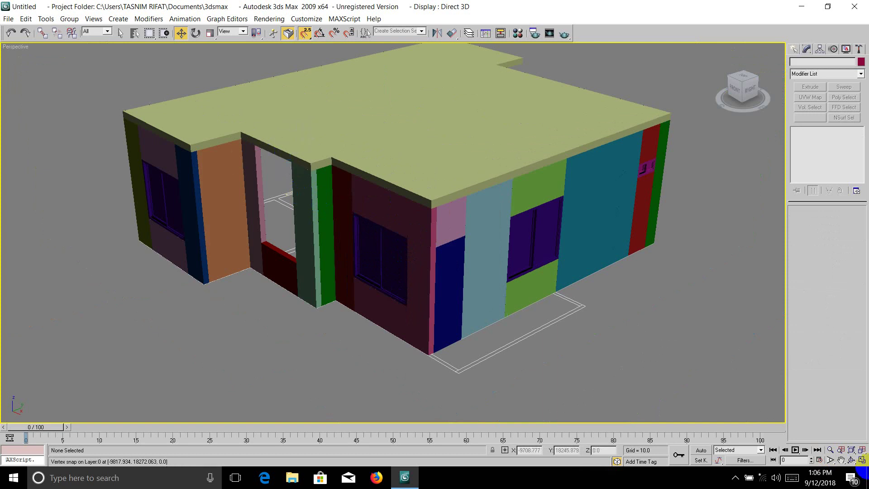
pyautogui.click(838, 451)
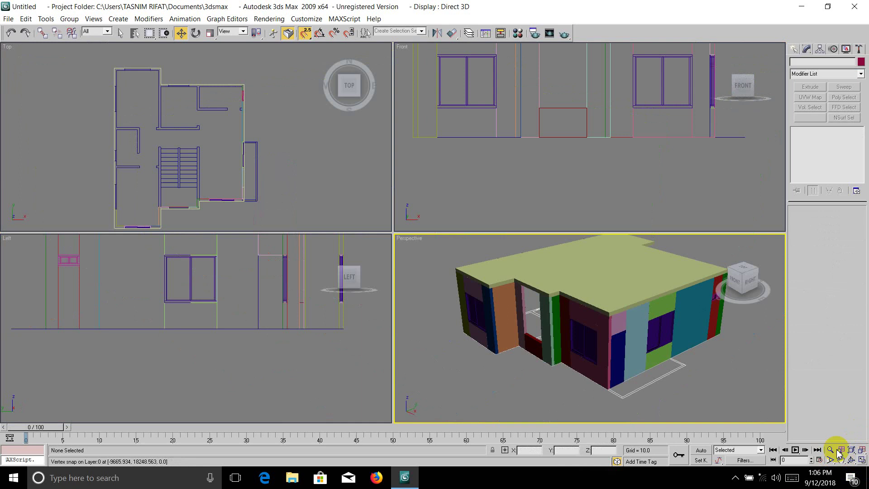
# Maximize the Top viewport and browse the Create panel's object categories.
pyautogui.click(288, 208)
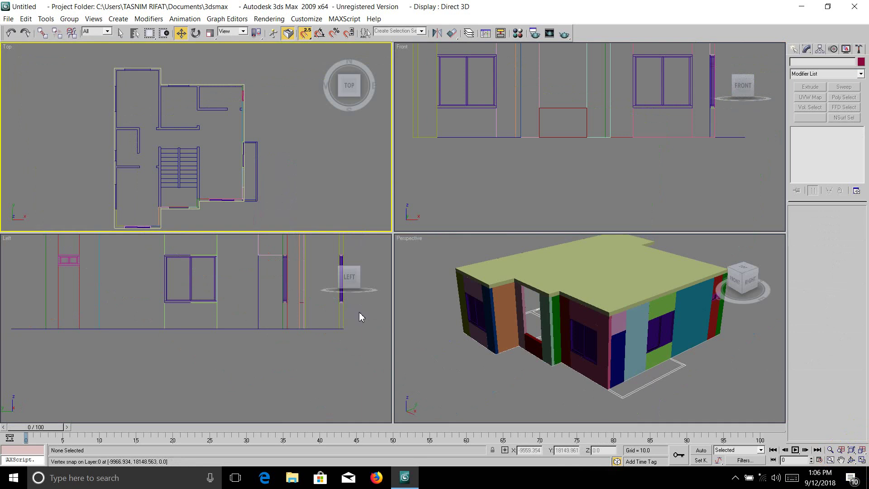
pyautogui.click(861, 466)
pyautogui.scroll(2, 316, 226)
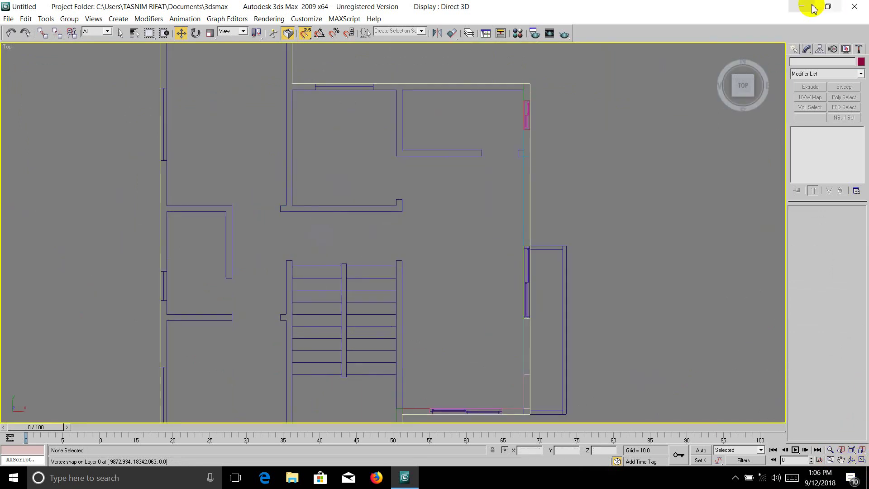
pyautogui.click(794, 49)
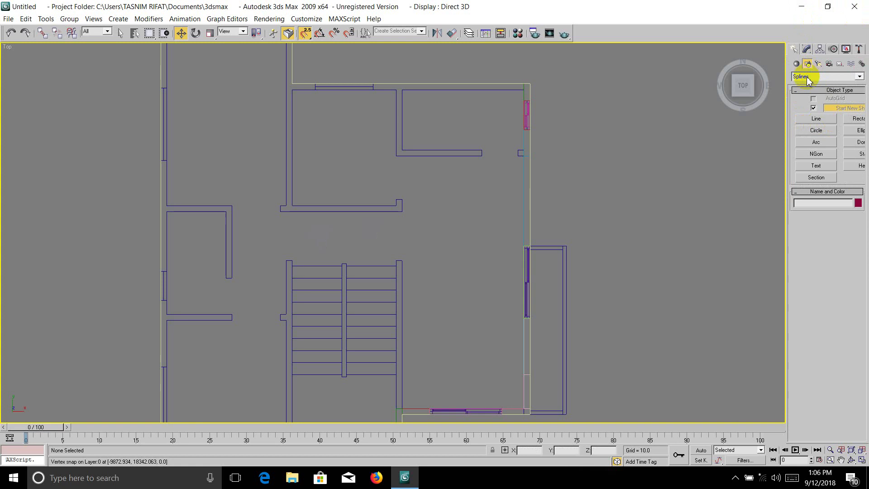
pyautogui.click(796, 64)
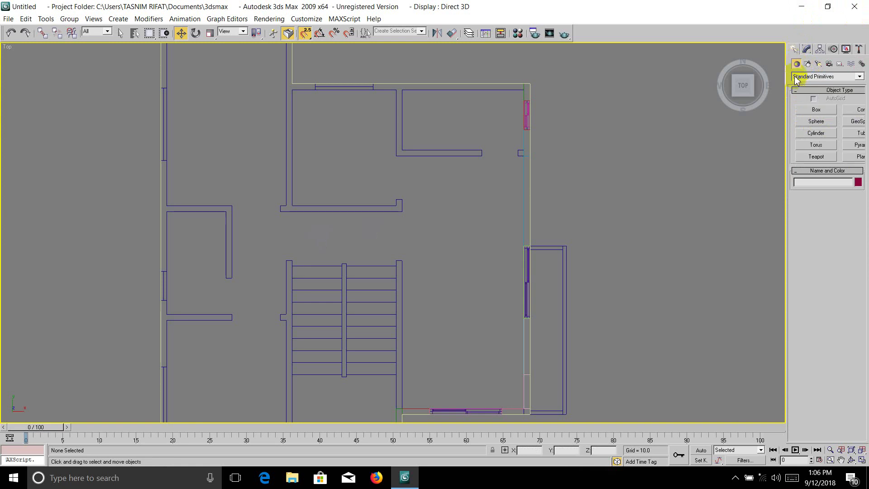
pyautogui.click(798, 76)
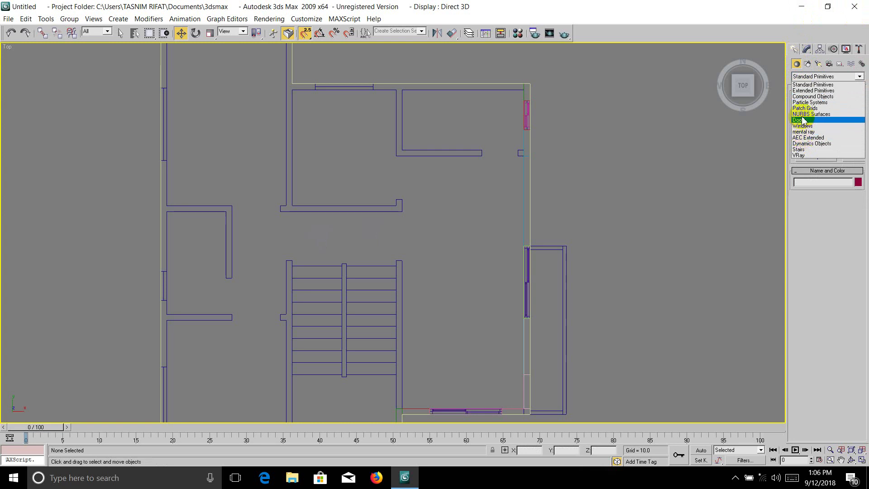
pyautogui.click(803, 68)
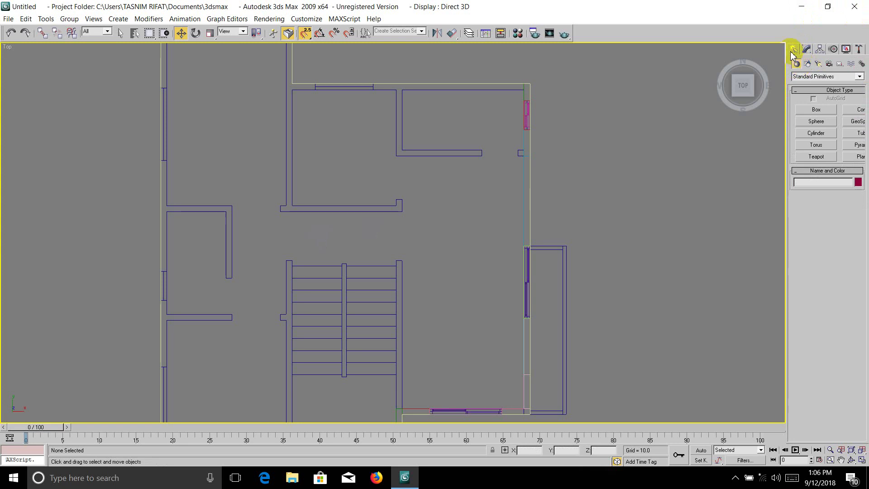
# Set the Create panel to the Shapes category, ready to draw splines.
pyautogui.click(797, 65)
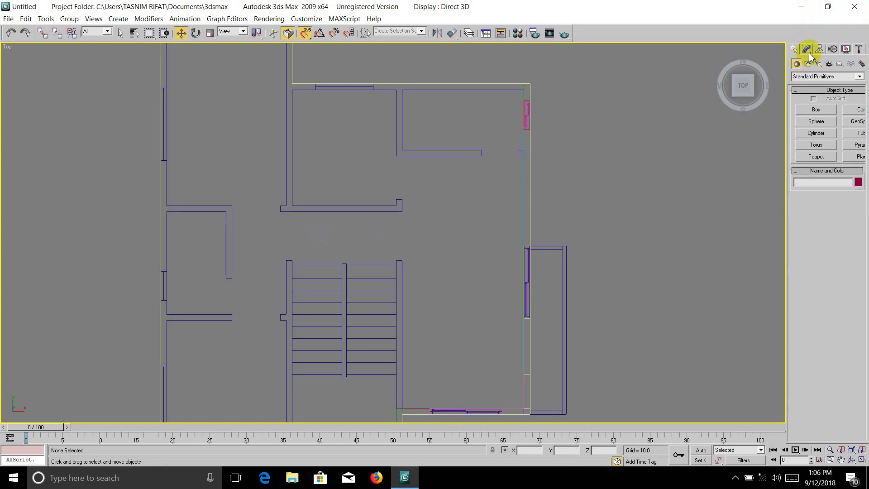
pyautogui.click(806, 49)
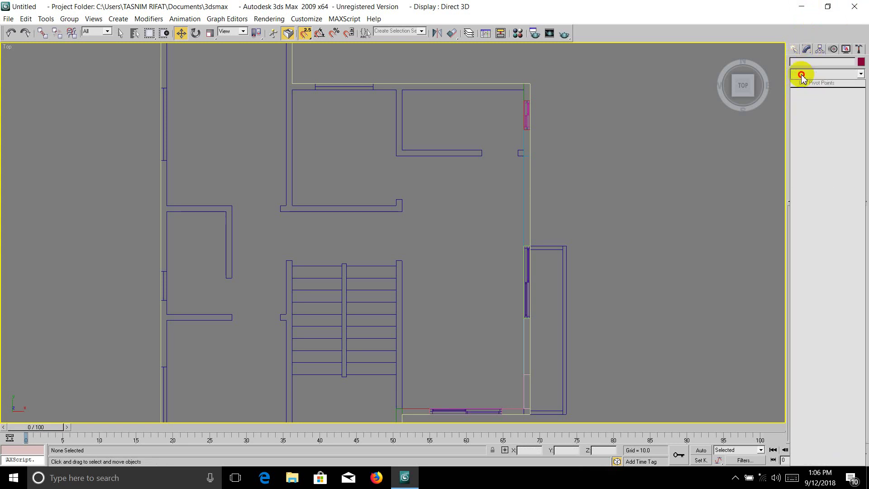
pyautogui.click(794, 48)
pyautogui.click(798, 77)
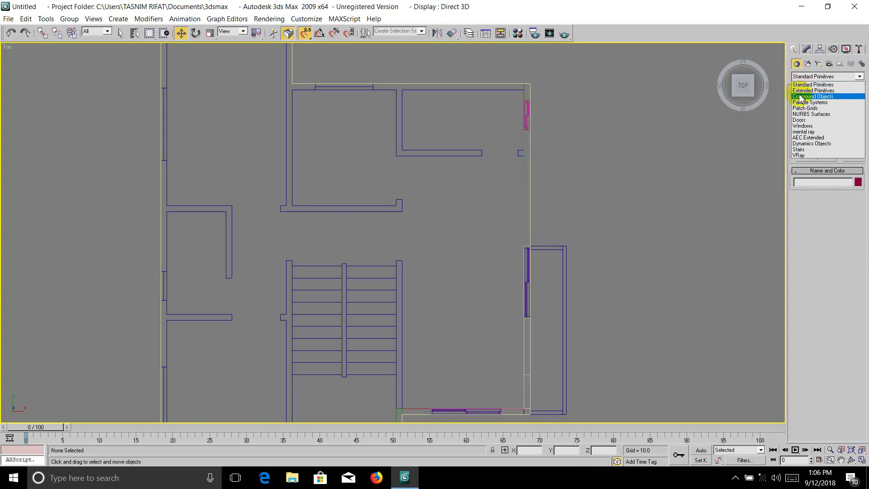
pyautogui.click(801, 96)
pyautogui.scroll(-3, 538, 158)
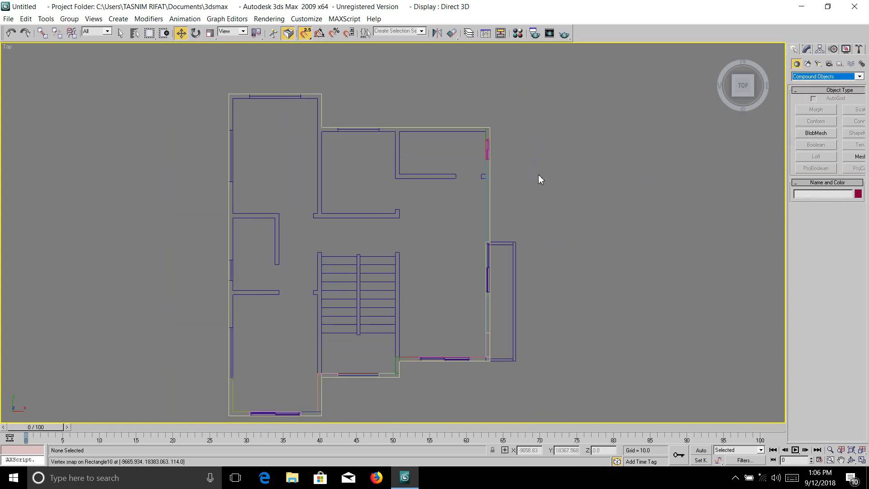
pyautogui.click(807, 63)
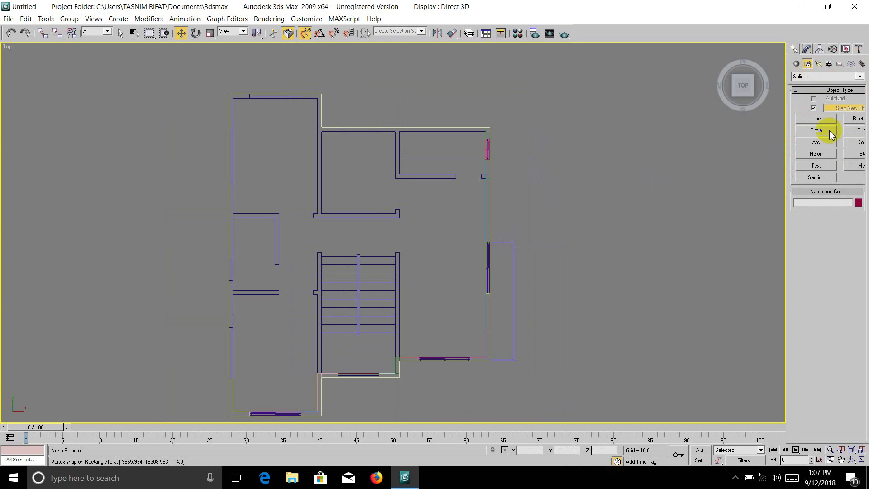
# Draw a snapped rectangle over the stairwell and extrude it 40 units.
pyautogui.click(856, 119)
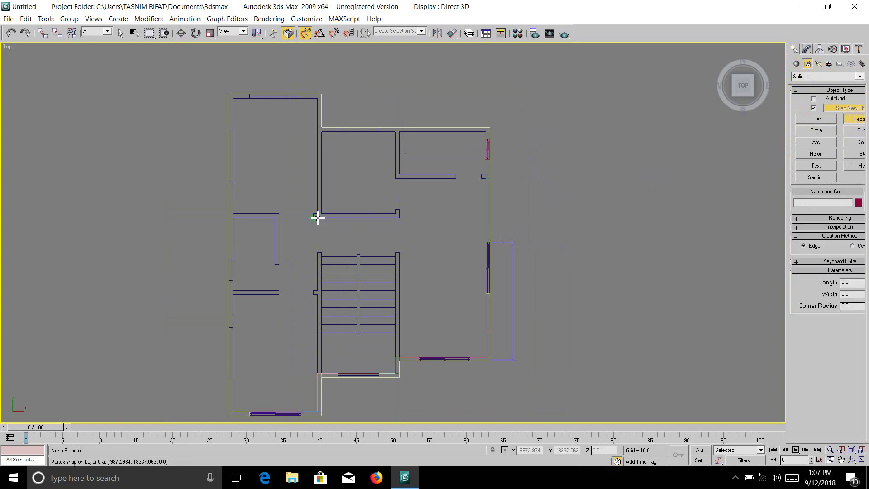
pyautogui.moveTo(318, 216); pyautogui.dragTo(401, 378)
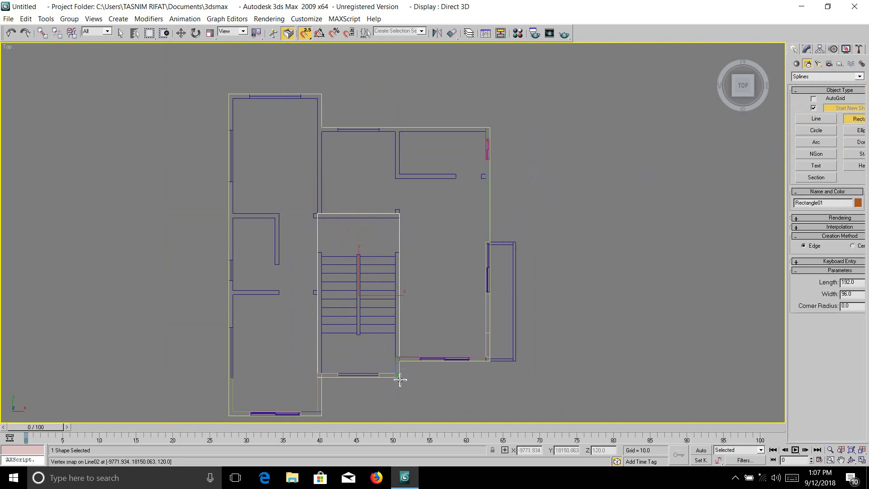
pyautogui.click(806, 50)
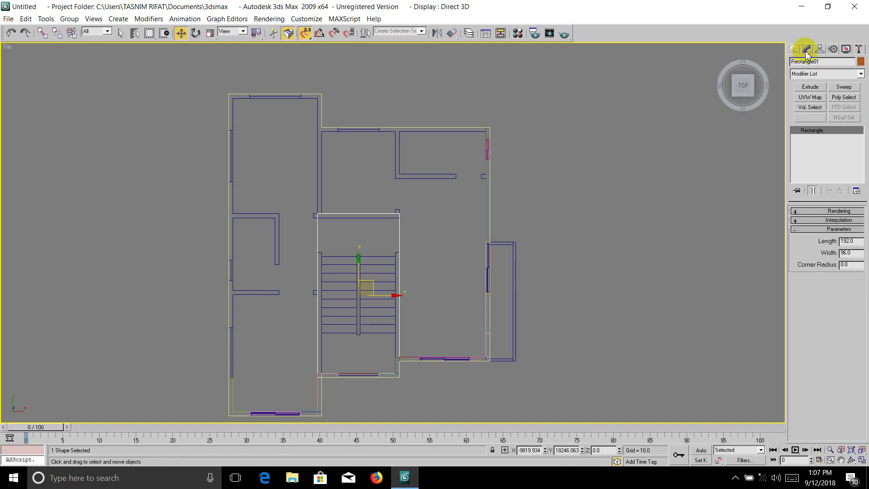
pyautogui.click(809, 88)
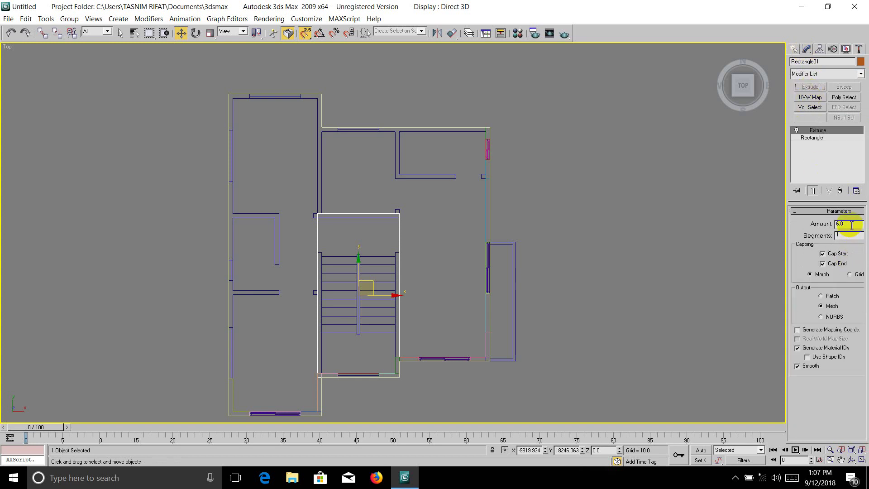
pyautogui.doubleClick(826, 225)
pyautogui.write('40')
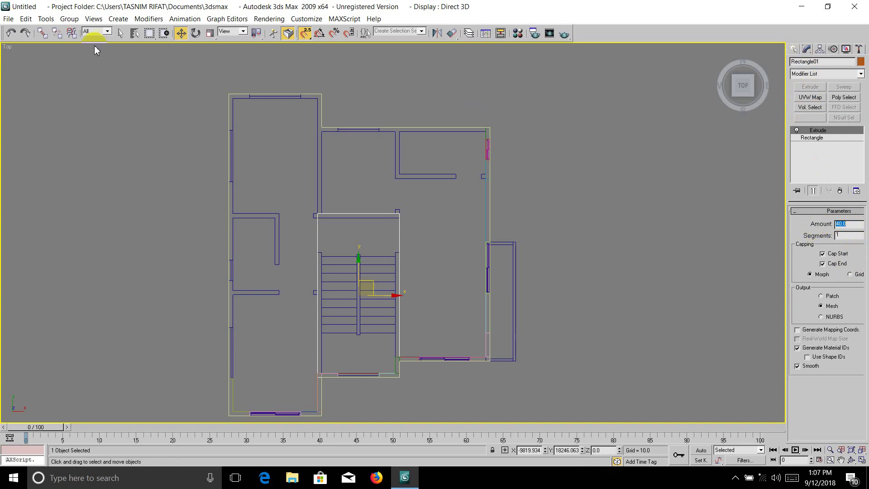
# Raise the block to World Z 110 and restore the four-viewport layout.
pyautogui.click(179, 35)
pyautogui.rightClick(180, 35)
pyautogui.doubleClick(382, 239)
pyautogui.write('110')
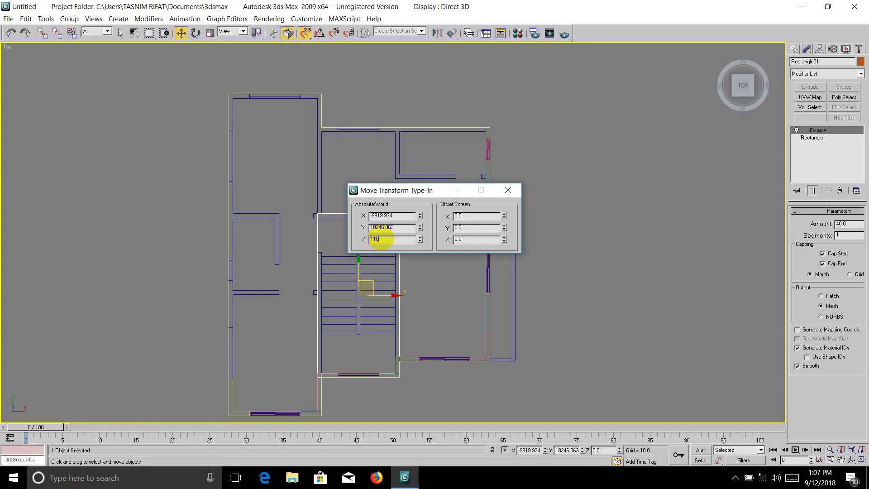
pyautogui.press('Return')
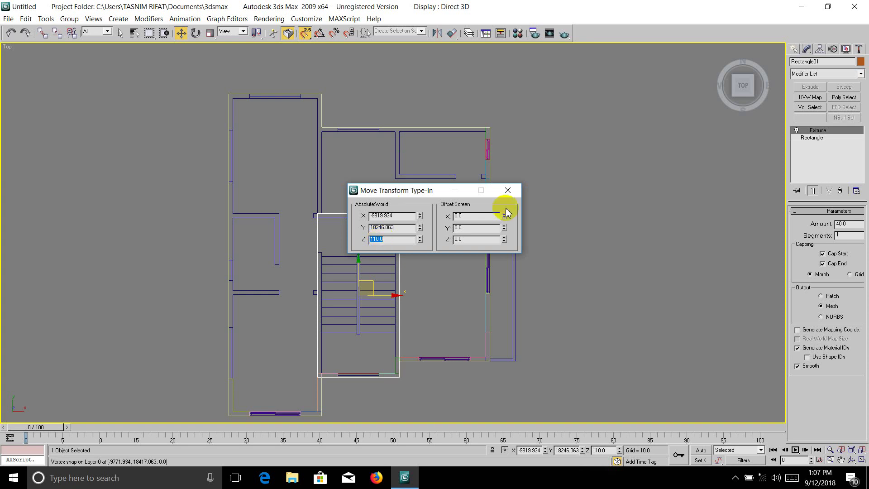
pyautogui.click(508, 191)
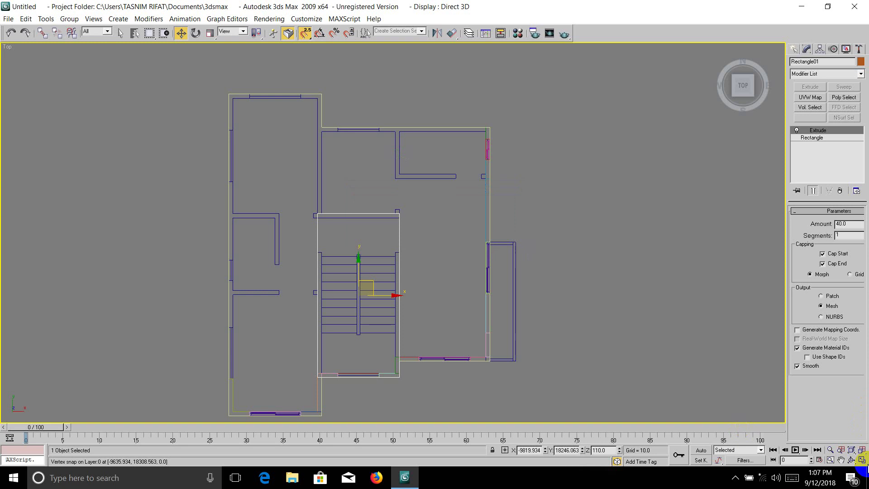
pyautogui.click(861, 459)
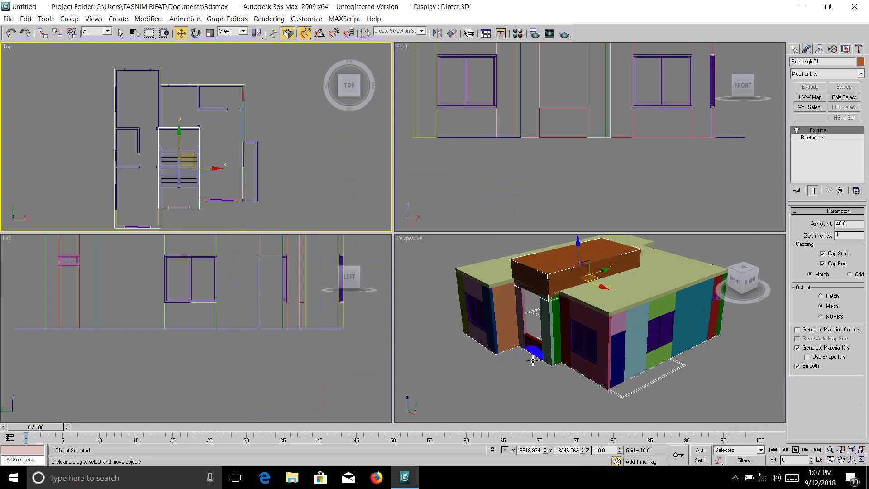
# Select the Line02 roof slab and start a Compound Objects Boolean on it.
pyautogui.click(511, 379)
pyautogui.click(490, 280)
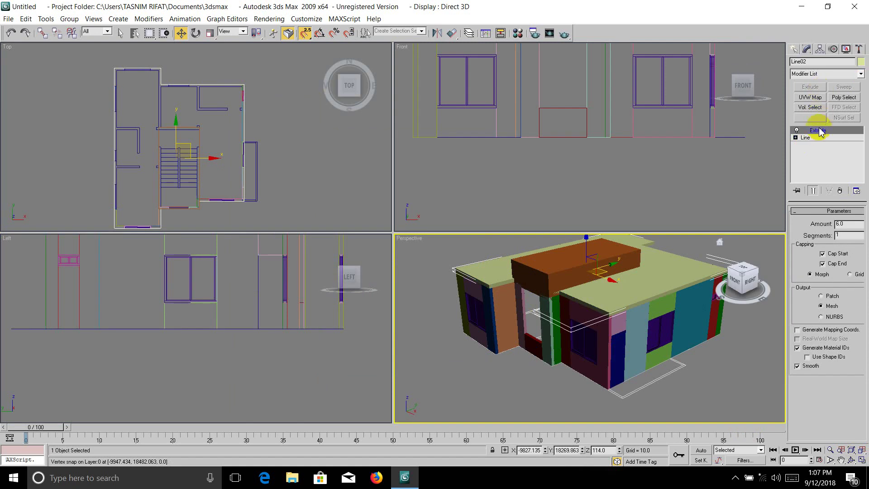
pyautogui.click(800, 49)
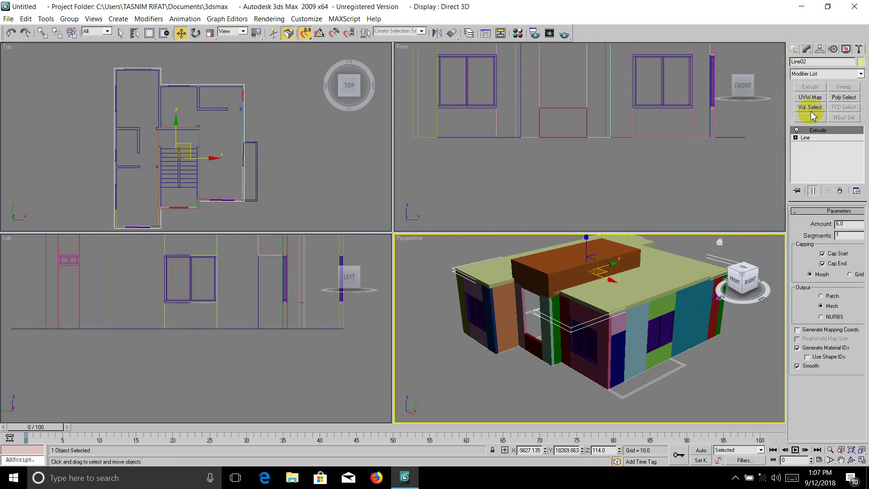
pyautogui.click(795, 52)
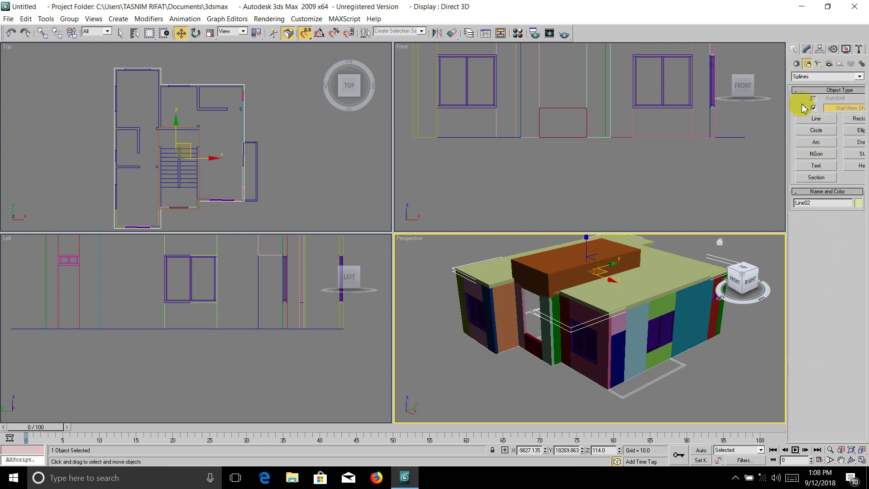
pyautogui.click(815, 76)
pyautogui.click(810, 95)
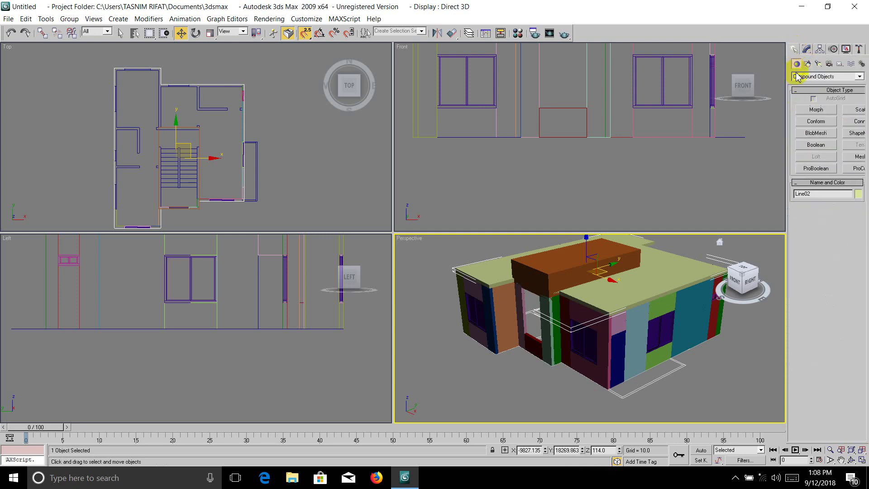
pyautogui.click(815, 148)
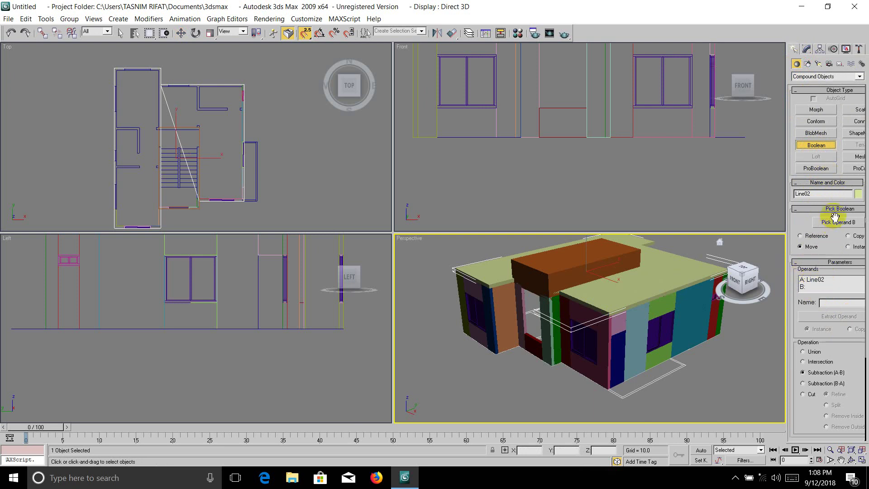
# Pick Rectangle01 as operand B to subtract it from the roof.
pyautogui.click(831, 225)
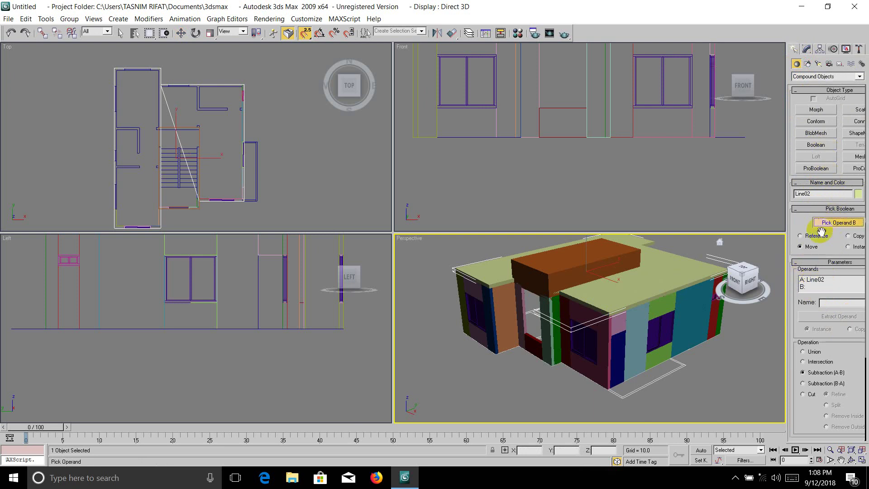
pyautogui.click(575, 268)
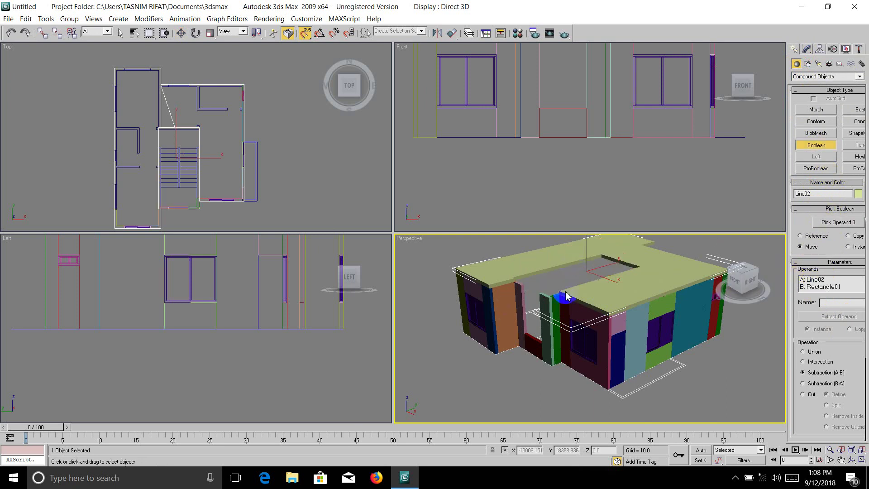
pyautogui.scroll(1, 550, 290)
pyautogui.scroll(1, 545, 287)
pyautogui.scroll(1, 544, 288)
pyautogui.scroll(-1, 545, 288)
pyautogui.scroll(1, 545, 288)
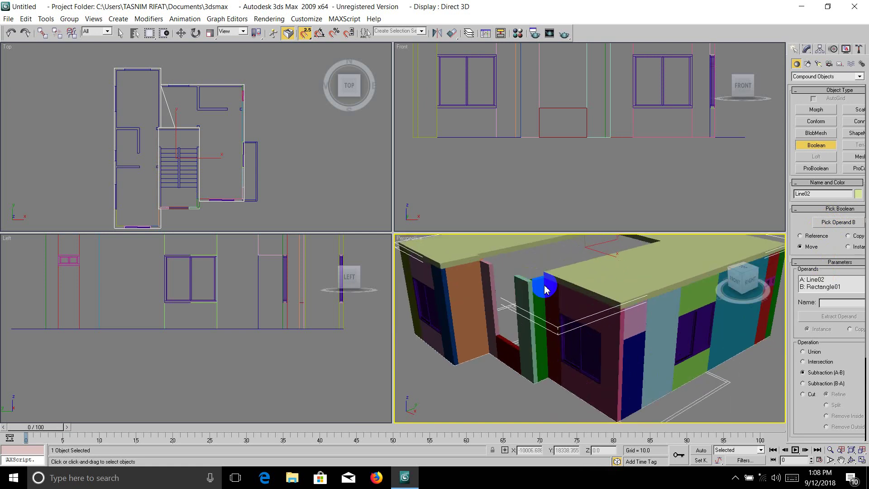
pyautogui.scroll(-1, 545, 288)
pyautogui.scroll(-1, 575, 297)
pyautogui.scroll(1, 606, 295)
pyautogui.scroll(2, 607, 293)
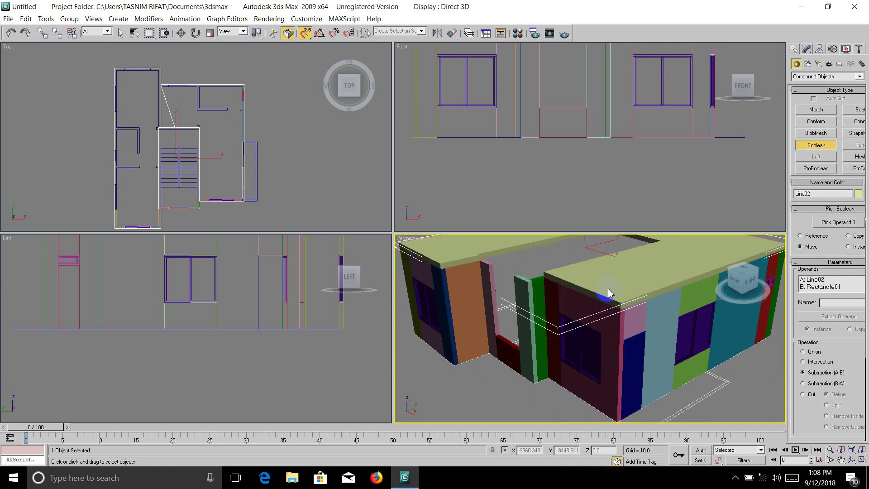
pyautogui.scroll(-2, 607, 293)
pyautogui.scroll(2, 607, 293)
pyautogui.scroll(-3, 596, 294)
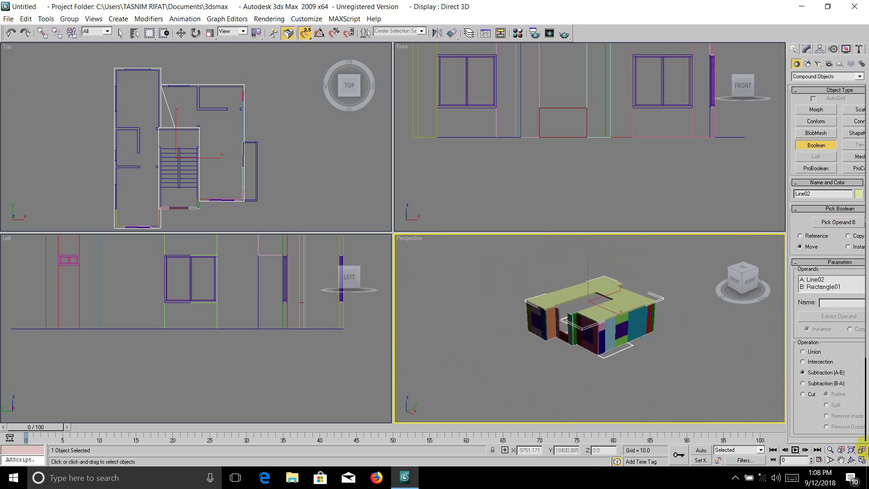
# Finish the Boolean and frame the whole house in a maximized Perspective view.
pyautogui.click(861, 461)
pyautogui.press('w')
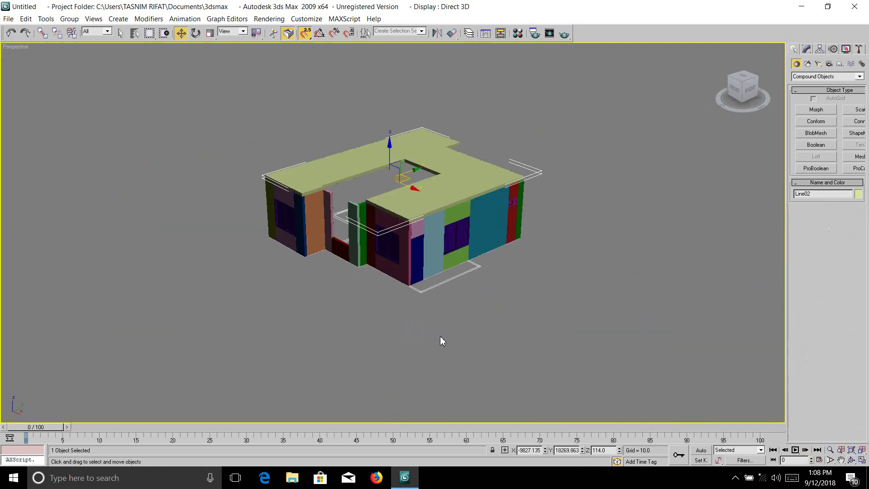
pyautogui.click(851, 450)
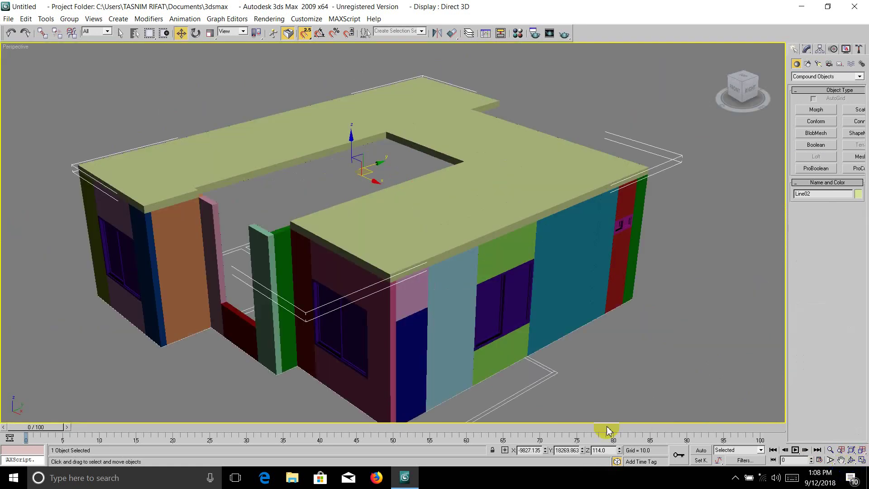
# Maximize the Top viewport and pick the Line spline tool.
pyautogui.click(861, 460)
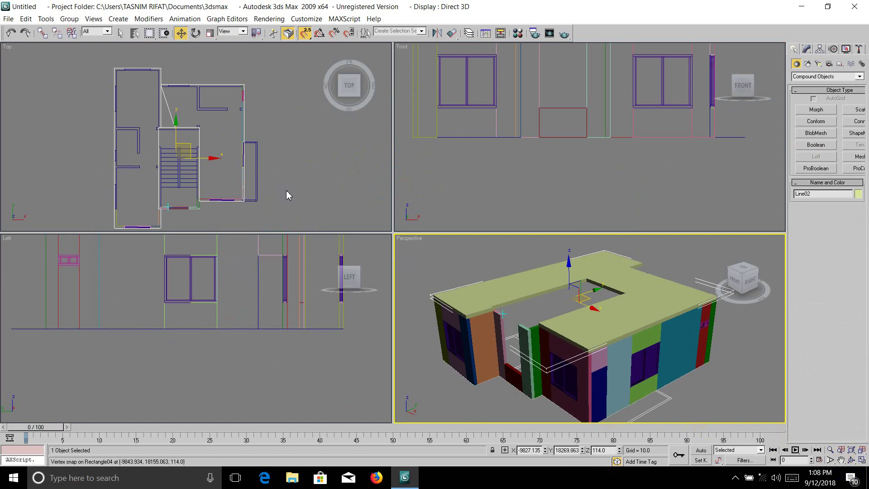
pyautogui.rightClick(288, 192)
pyautogui.click(862, 461)
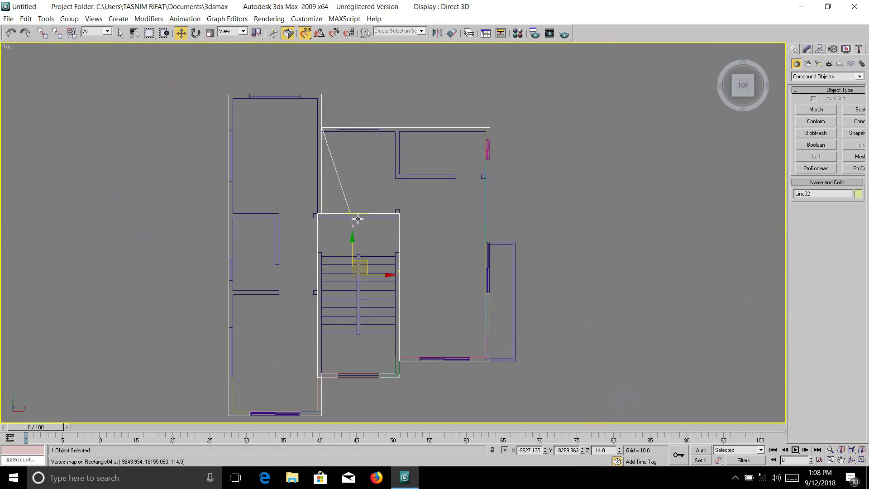
pyautogui.click(806, 50)
pyautogui.click(794, 50)
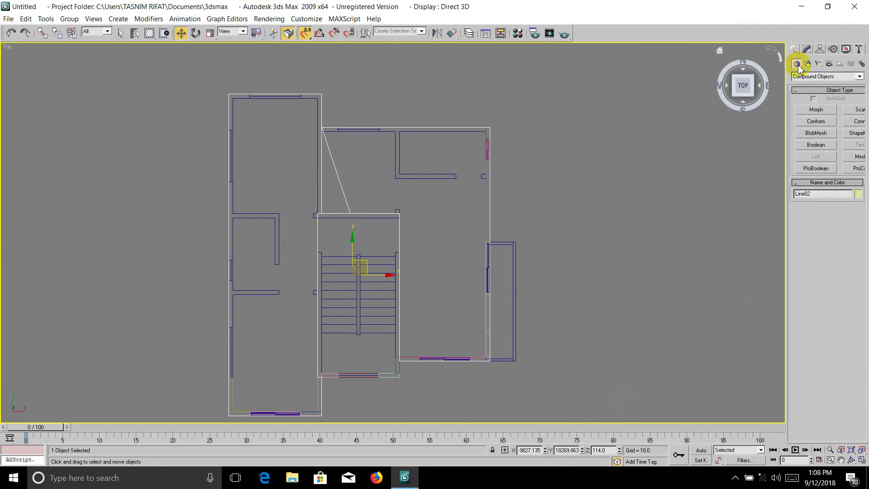
pyautogui.click(805, 64)
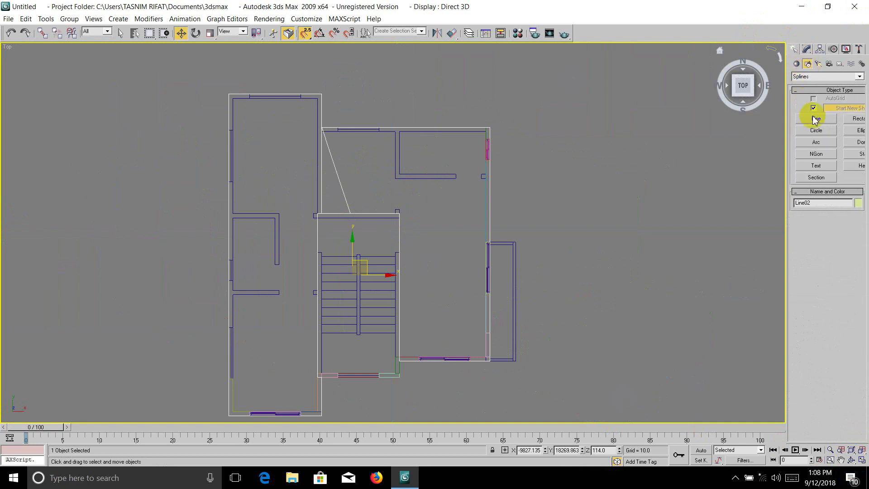
pyautogui.click(815, 119)
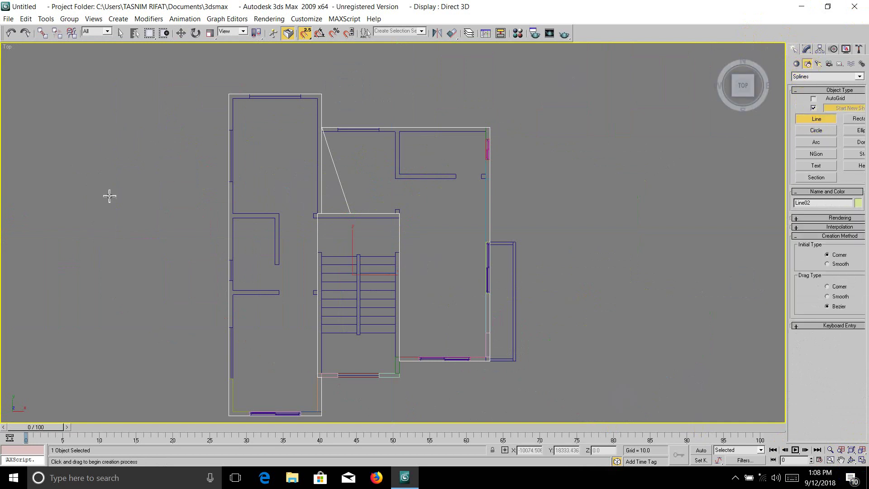
# Trace a closed outline along the outer walls and around the stairwell block.
pyautogui.click(229, 94)
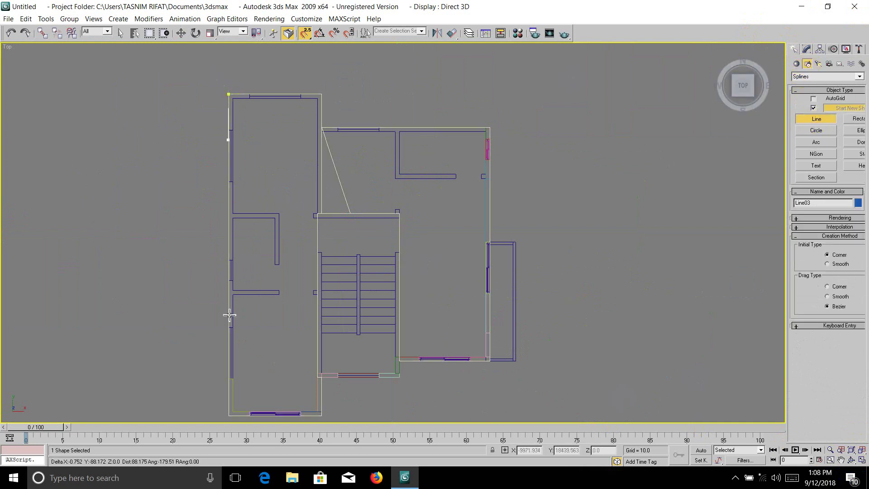
pyautogui.click(230, 418)
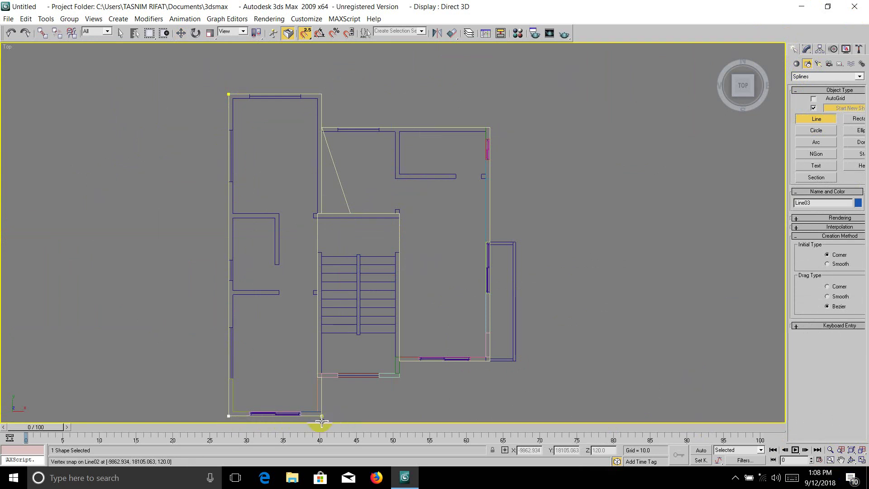
pyautogui.click(321, 416)
pyautogui.click(313, 355)
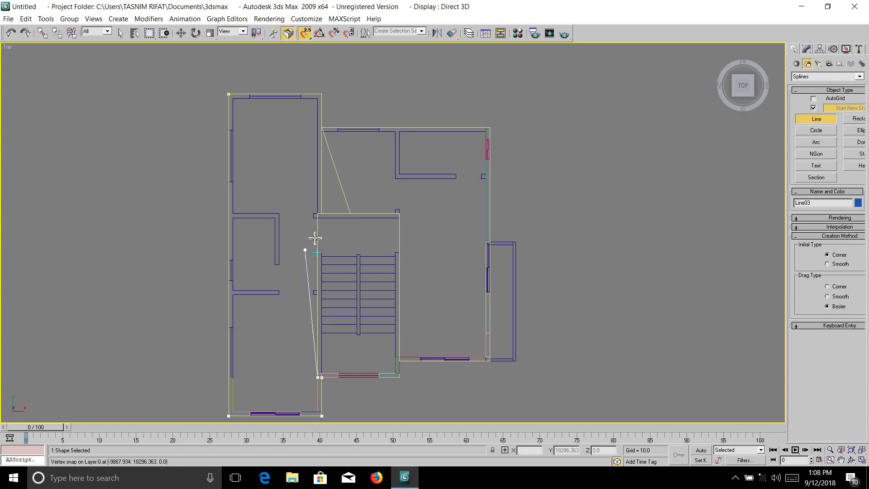
pyautogui.rightClick(316, 215)
pyautogui.click(317, 214)
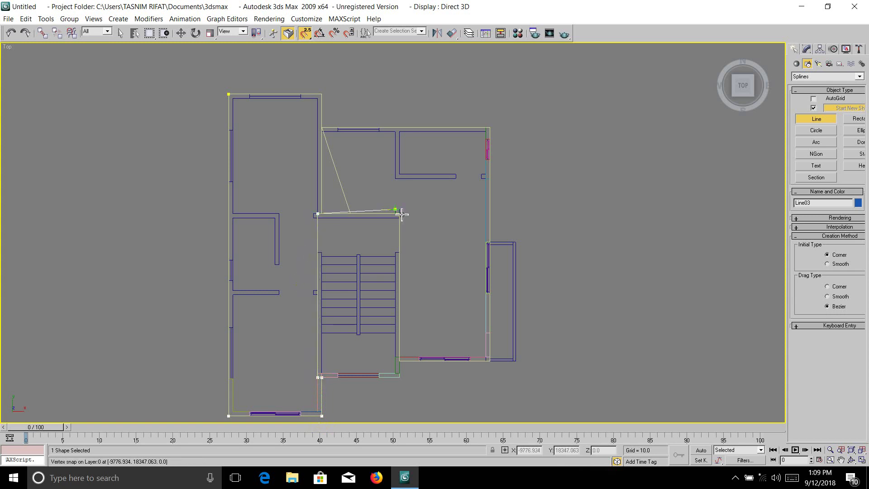
pyautogui.click(401, 216)
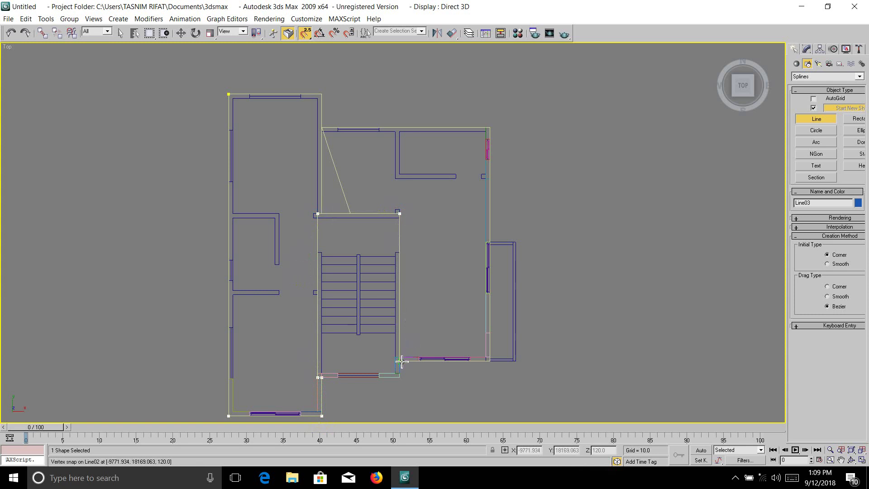
pyautogui.click(435, 373)
pyautogui.click(489, 362)
pyautogui.click(324, 94)
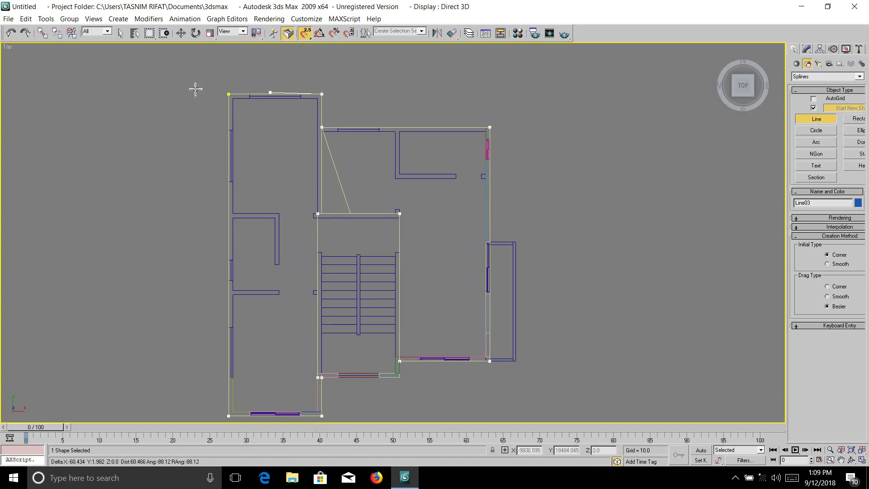
pyautogui.click(228, 94)
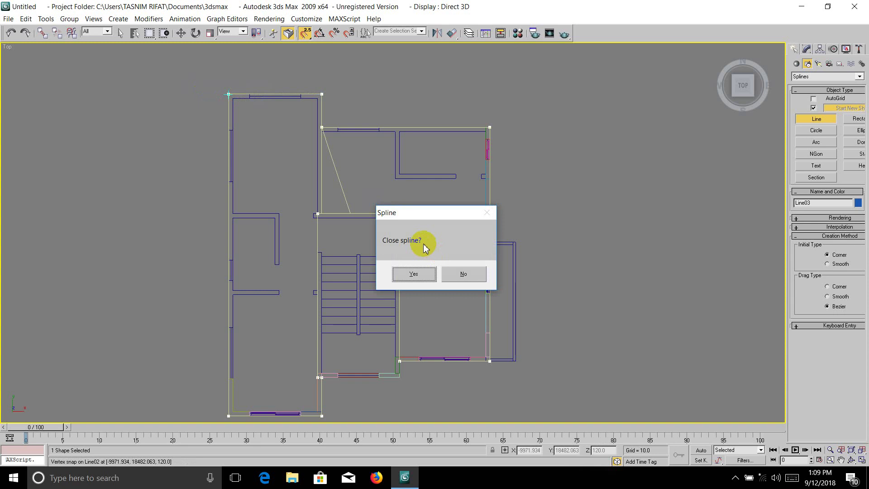
pyautogui.press('Return')
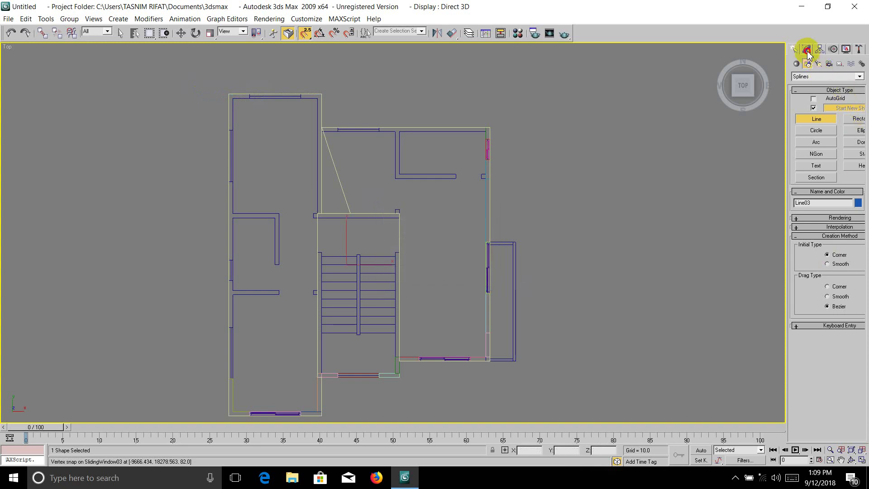
# Delete the old Boolean roof slab in the Perspective view.
pyautogui.click(807, 49)
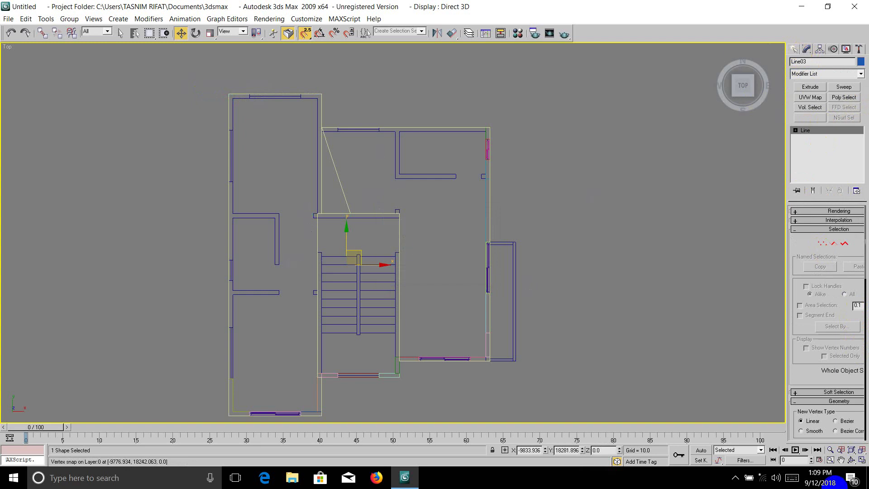
pyautogui.click(862, 460)
pyautogui.click(573, 325)
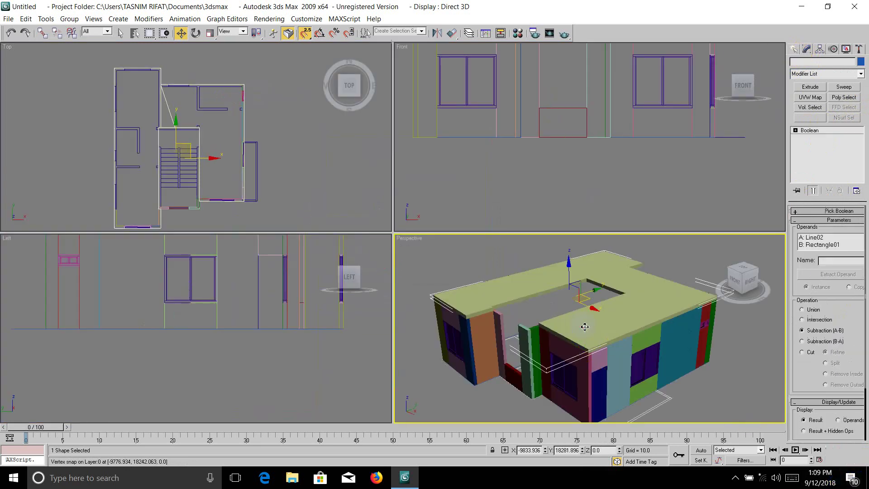
pyautogui.press('Delete')
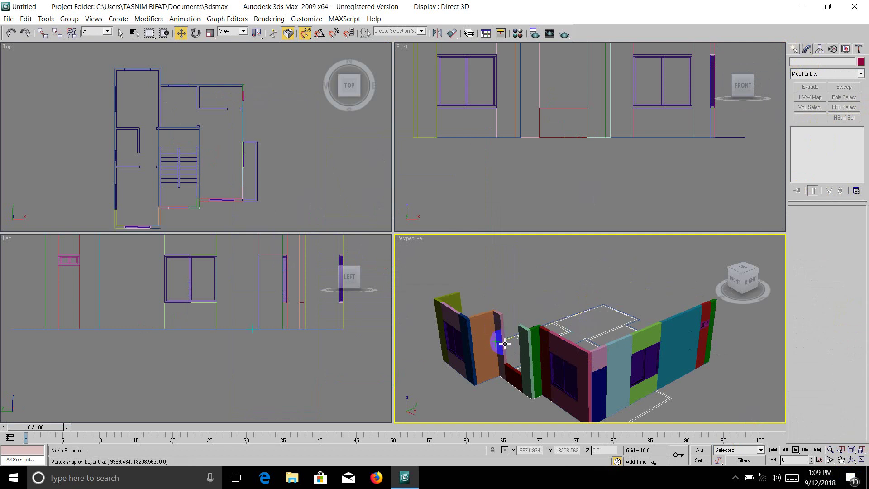
pyautogui.click(860, 460)
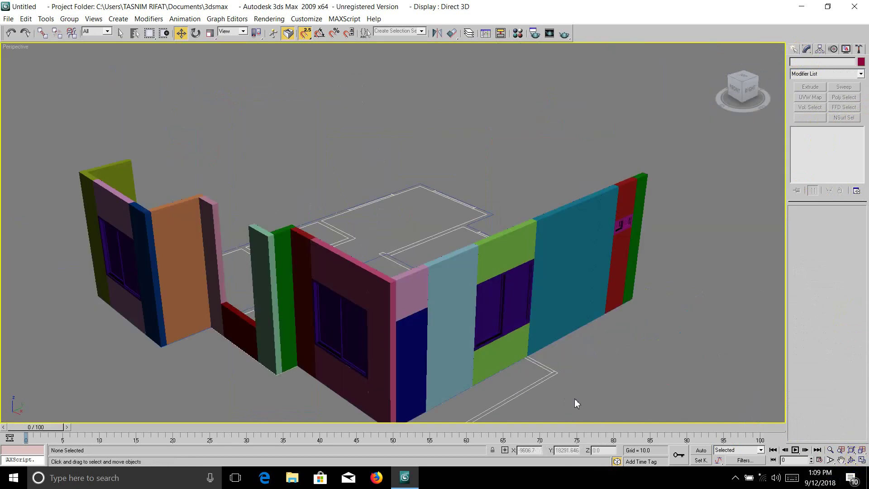
pyautogui.click(862, 460)
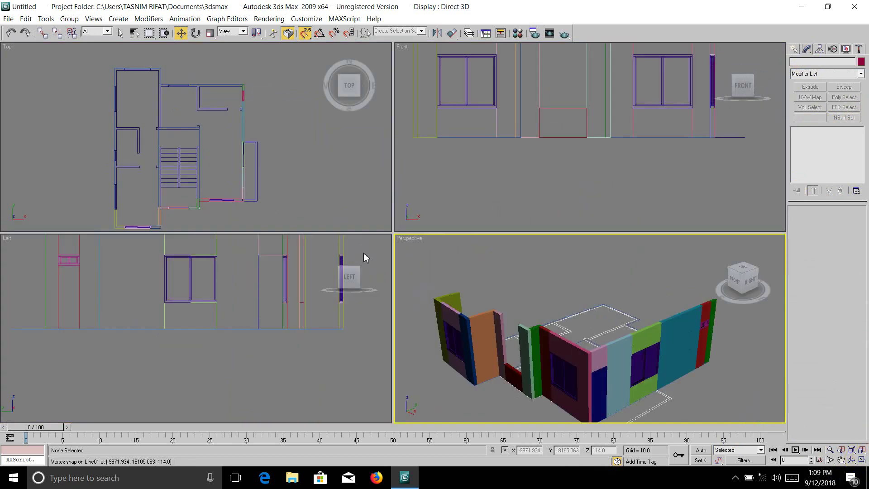
# Select the new Line03 outline in a maximized Top viewport.
pyautogui.click(348, 225)
pyautogui.click(861, 461)
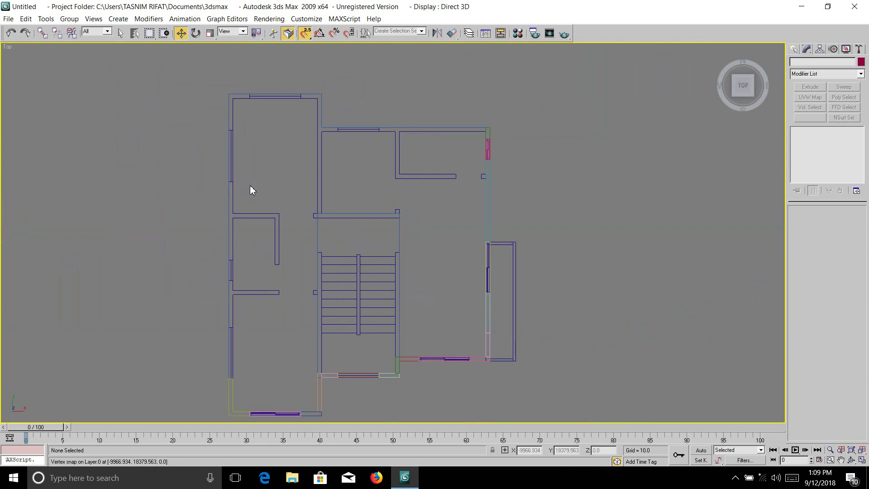
pyautogui.click(240, 96)
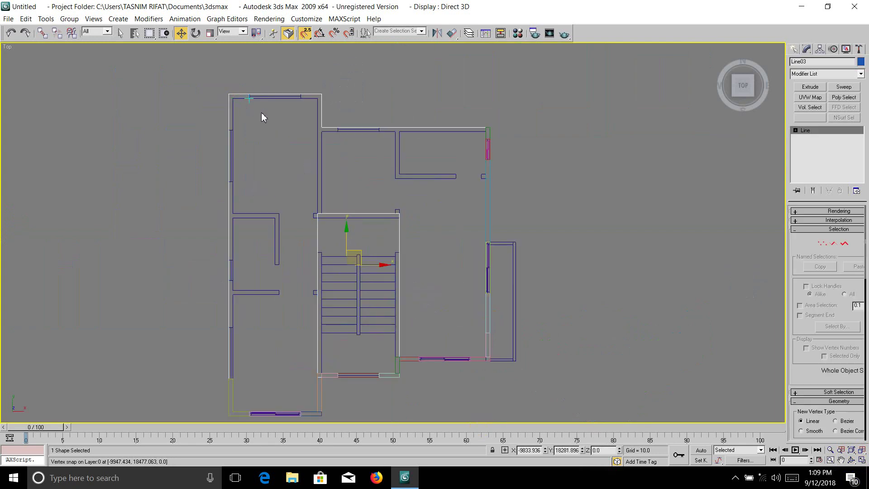
# Extrude Line03 by 6 units and move it to absolute Z 114 as the roof slab.
pyautogui.click(809, 87)
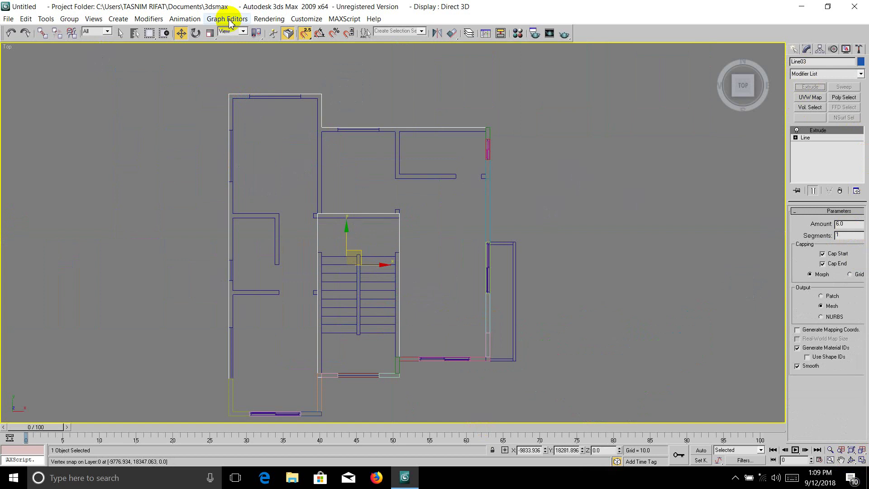
pyautogui.rightClick(181, 33)
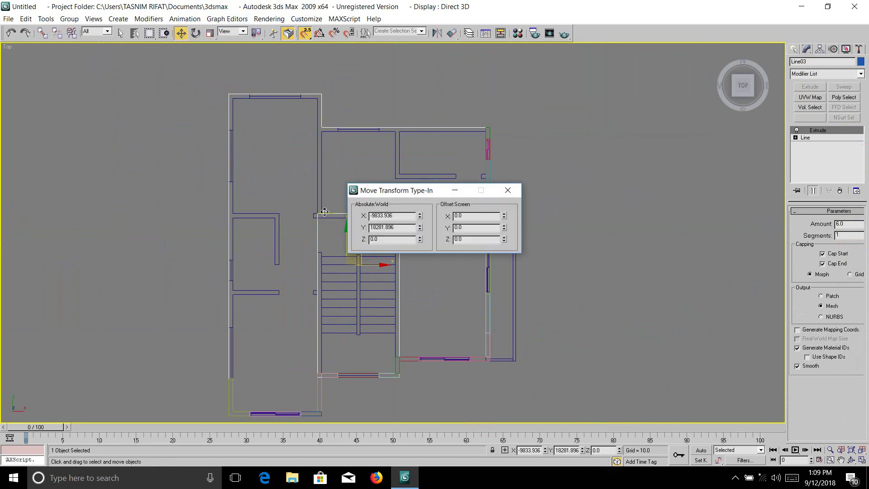
pyautogui.click(381, 240)
pyautogui.moveTo(380, 240); pyautogui.dragTo(353, 235)
pyautogui.write('114')
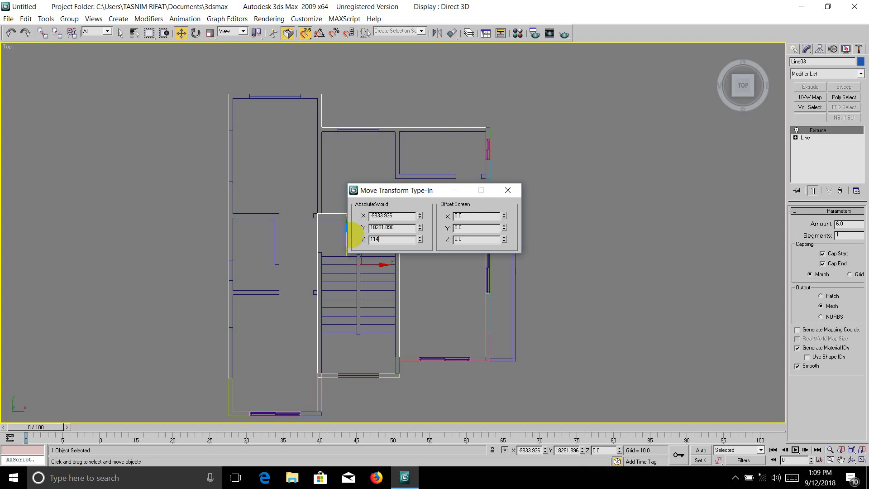
pyautogui.press('Return')
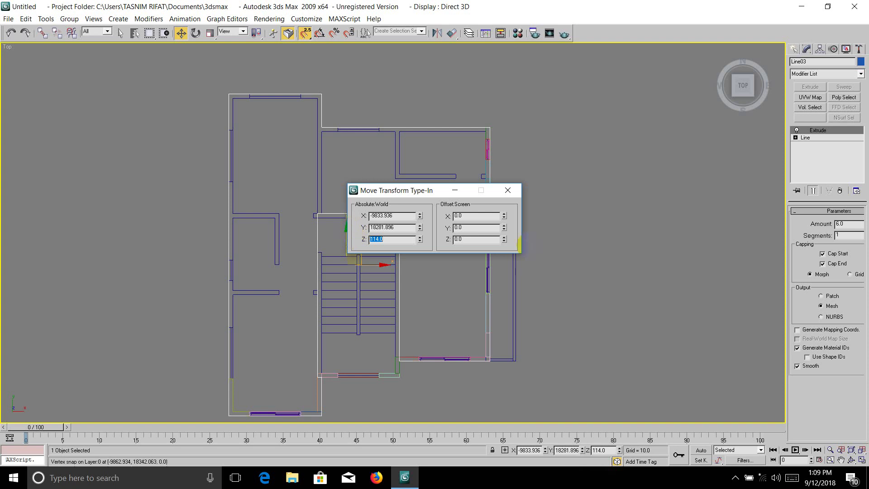
pyautogui.click(507, 190)
# Zoom all views to extents and maximize the Perspective viewport with nothing selected.
pyautogui.click(862, 459)
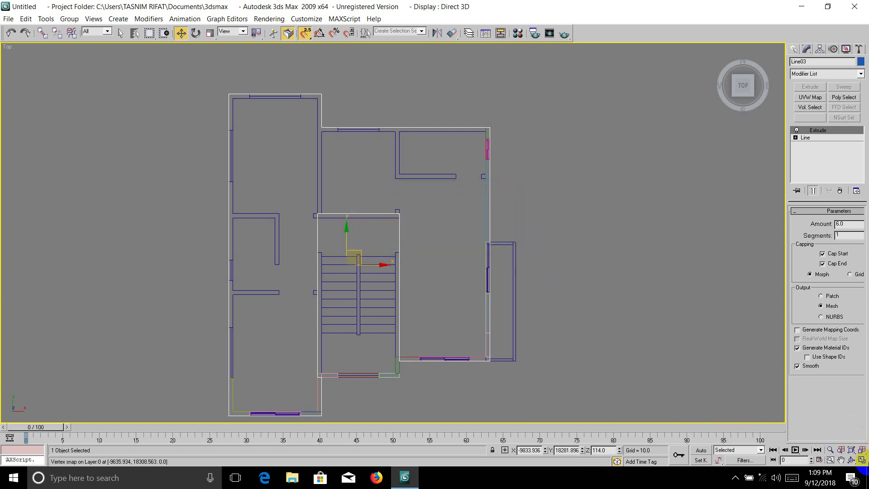
pyautogui.rightClick(722, 402)
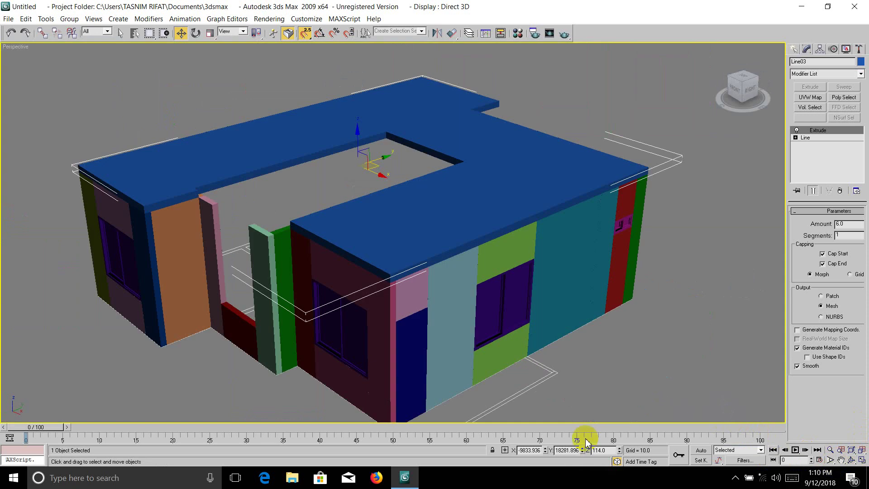
pyautogui.click(862, 459)
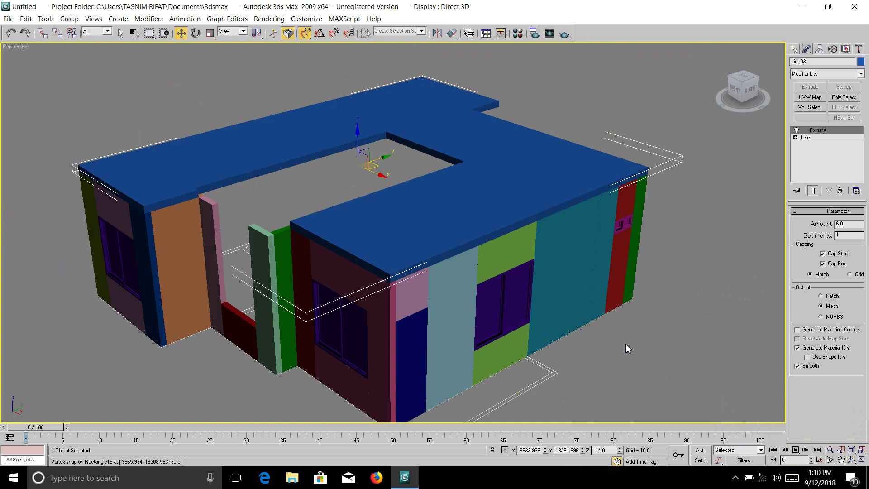
pyautogui.click(518, 361)
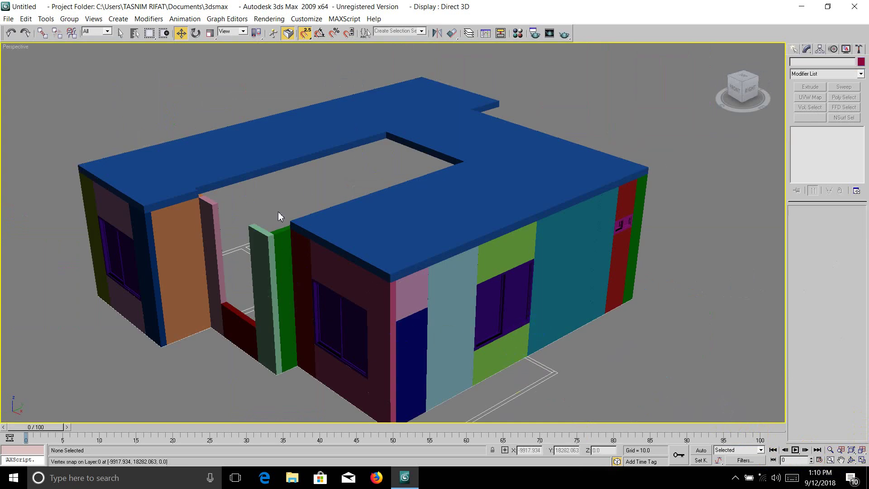
# Orbit and zoom the Perspective view to inspect the roofed house.
pyautogui.moveTo(291, 260); pyautogui.dragTo(311, 288)
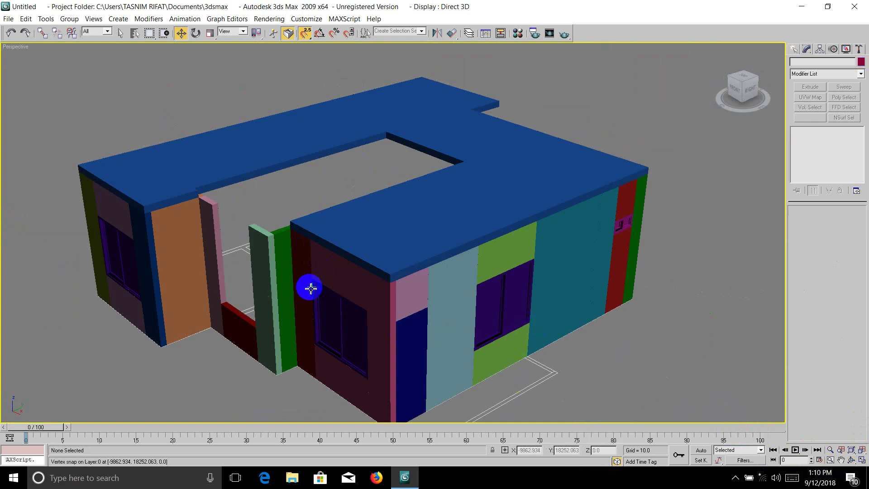
pyautogui.moveTo(311, 288); pyautogui.dragTo(332, 254)
pyautogui.scroll(-5, 333, 243)
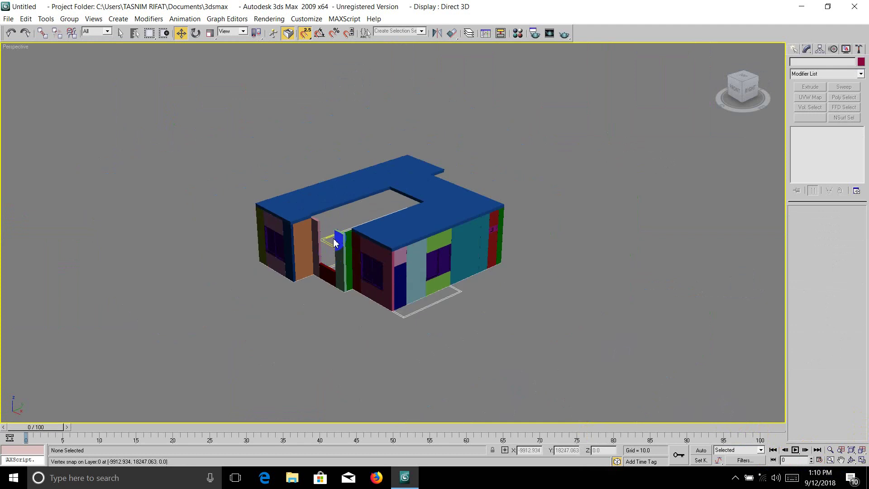
pyautogui.scroll(5, 334, 240)
pyautogui.scroll(-2, 334, 237)
pyautogui.moveTo(126, 231); pyautogui.dragTo(160, 281)
pyautogui.click(496, 337)
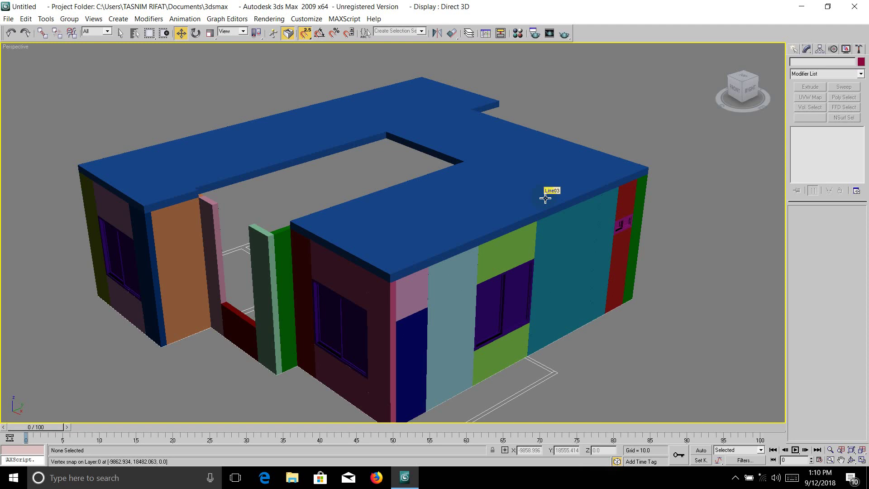
pyautogui.scroll(-3, 545, 198)
pyautogui.scroll(3, 545, 198)
pyautogui.scroll(-3, 522, 194)
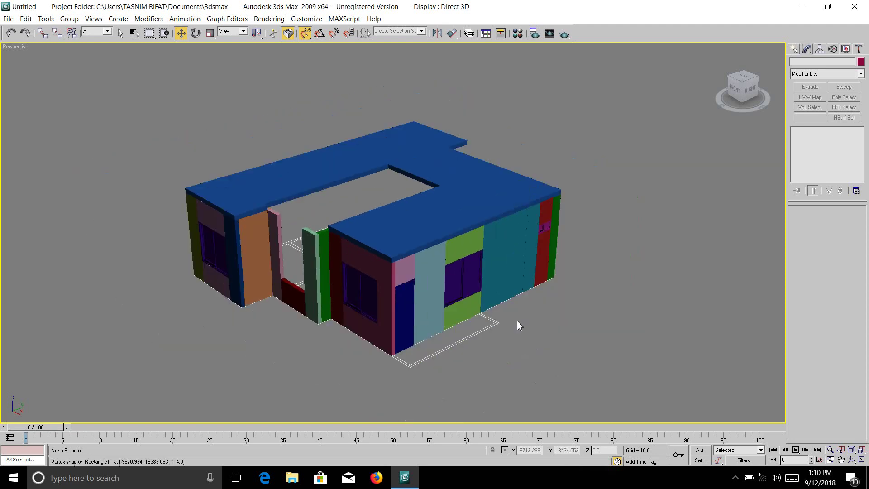
# Drag Array from the Customize User Interface action list onto the main toolbar.
pyautogui.rightClick(675, 38)
pyautogui.click(683, 29)
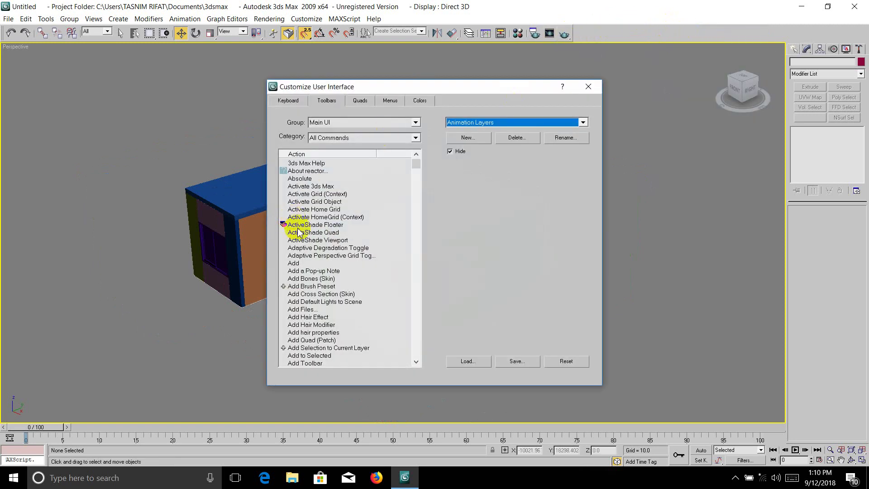
pyautogui.scroll(-1, 298, 232)
pyautogui.scroll(-2, 299, 232)
pyautogui.scroll(-6, 299, 232)
pyautogui.scroll(-1, 301, 235)
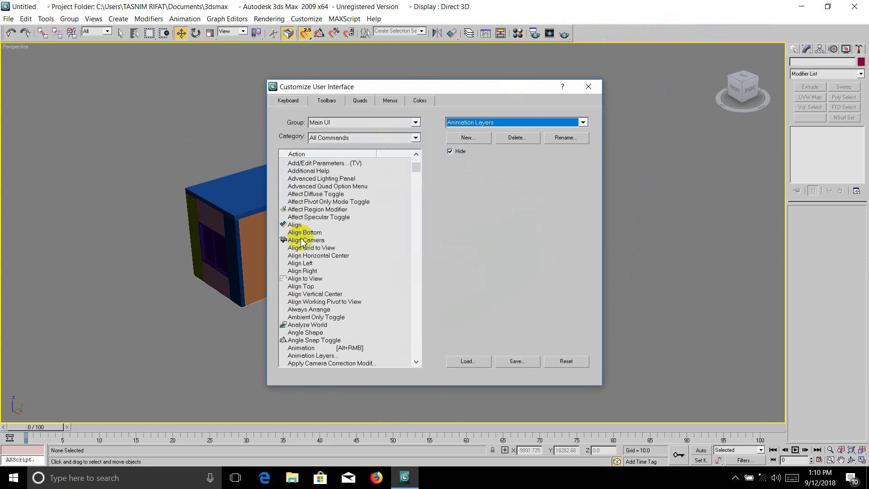
pyautogui.scroll(-3, 301, 247)
pyautogui.scroll(-1, 296, 248)
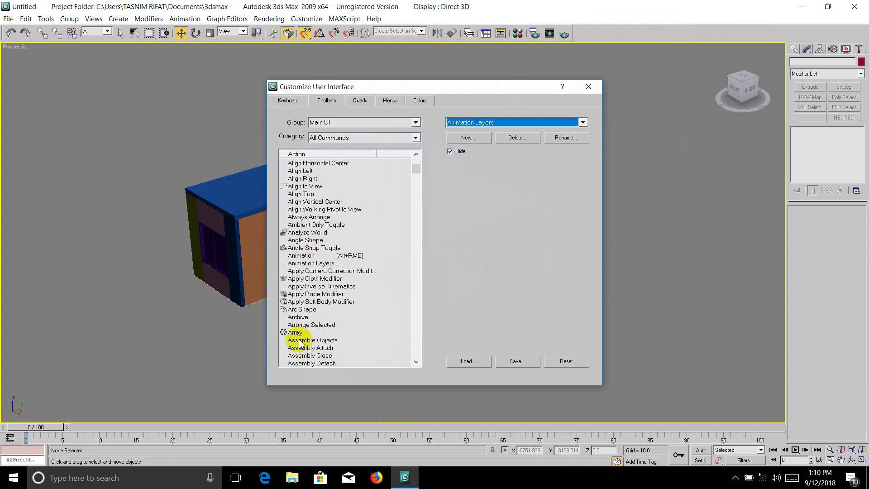
pyautogui.moveTo(295, 334)
pyautogui.mouseDown()
pyautogui.moveTo(613, 31)
pyautogui.moveTo(573, 35)
pyautogui.mouseUp()
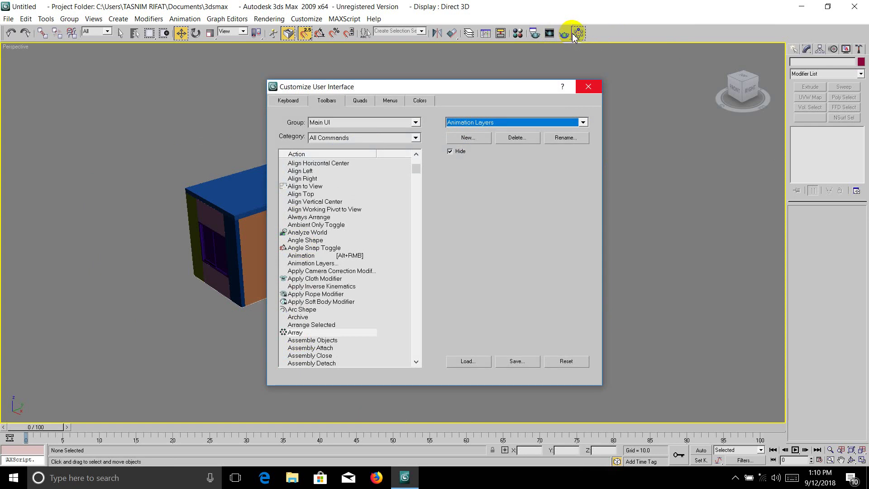
pyautogui.click(588, 87)
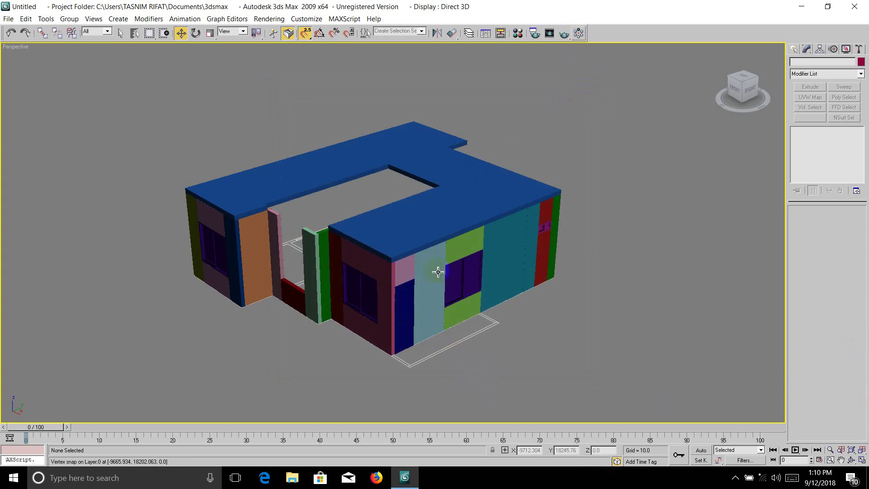
# Maximize the Top view and zoom in on the stairwell and balcony area.
pyautogui.scroll(4, 299, 247)
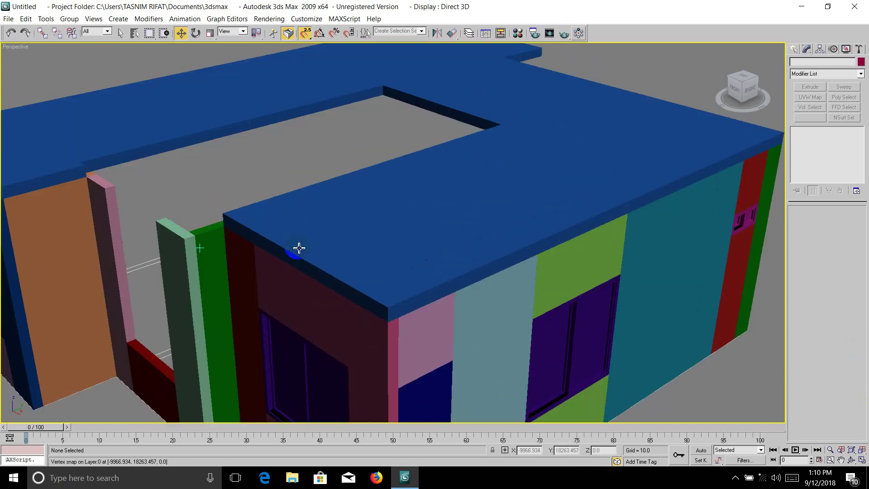
pyautogui.scroll(-3, 299, 247)
pyautogui.scroll(-1, 299, 247)
pyautogui.scroll(1, 299, 247)
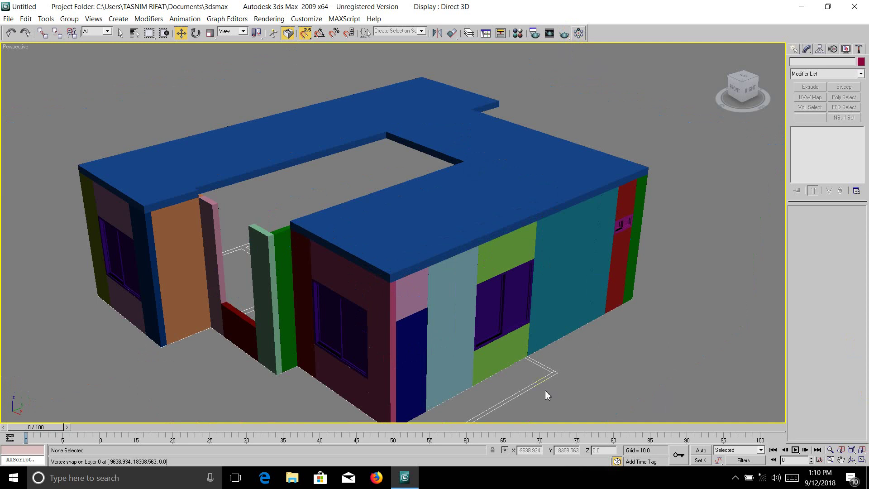
pyautogui.click(861, 461)
pyautogui.click(283, 199)
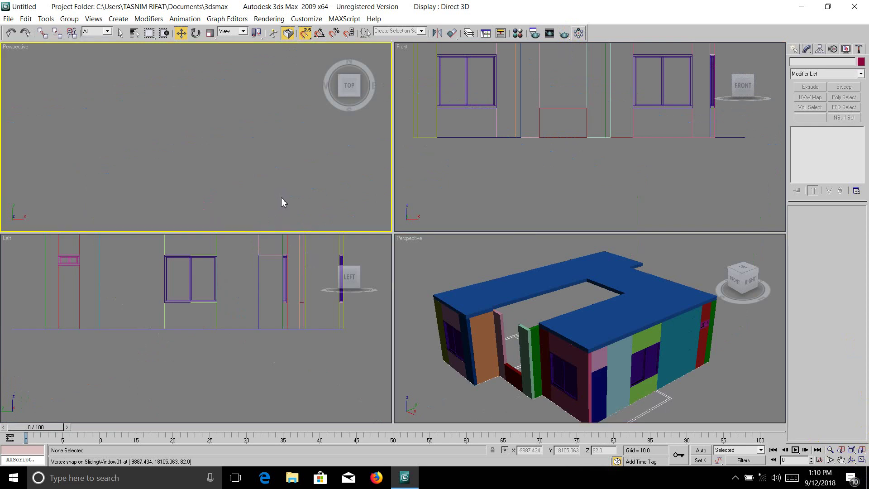
pyautogui.click(862, 460)
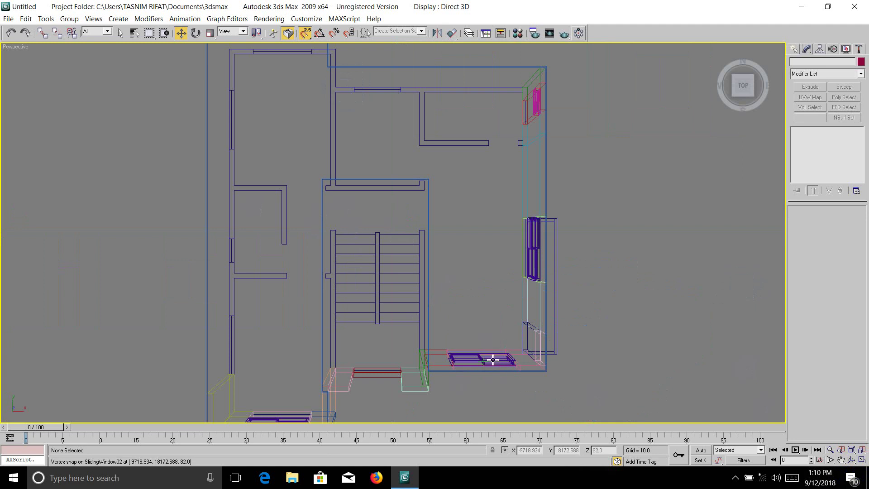
pyautogui.press('t')
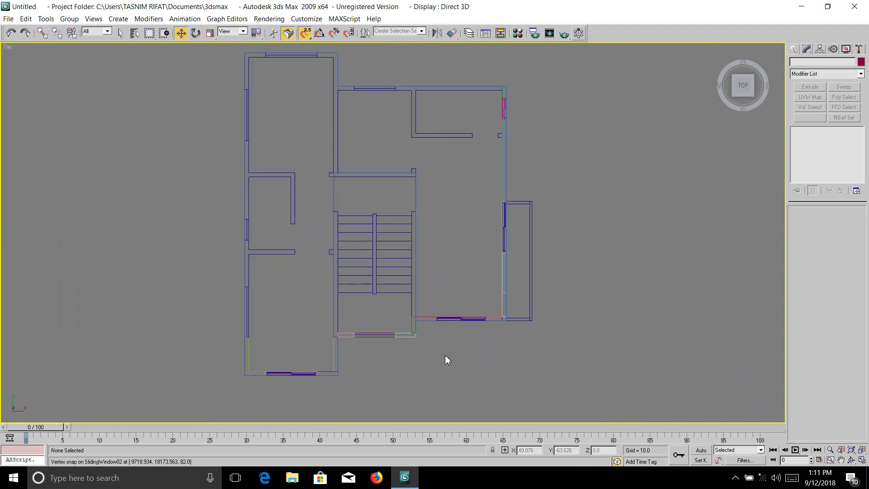
pyautogui.scroll(2, 262, 292)
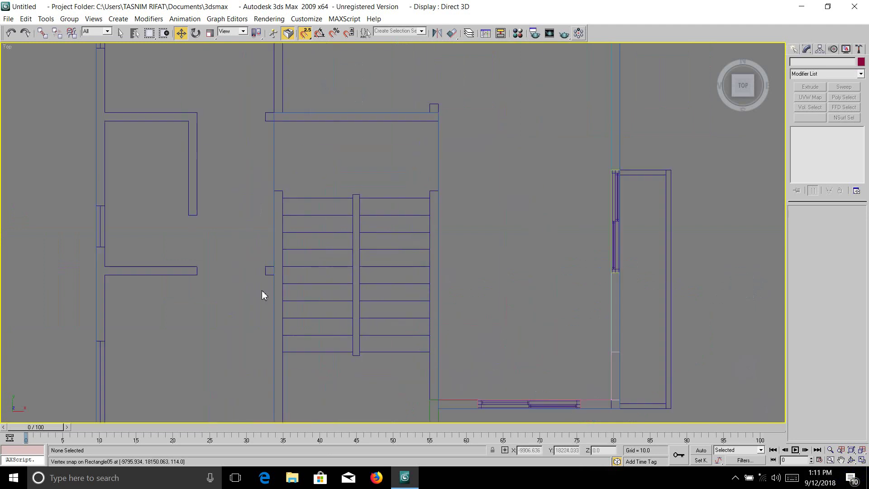
pyautogui.scroll(4, 262, 292)
pyautogui.scroll(-8, 262, 292)
pyautogui.scroll(4, 262, 292)
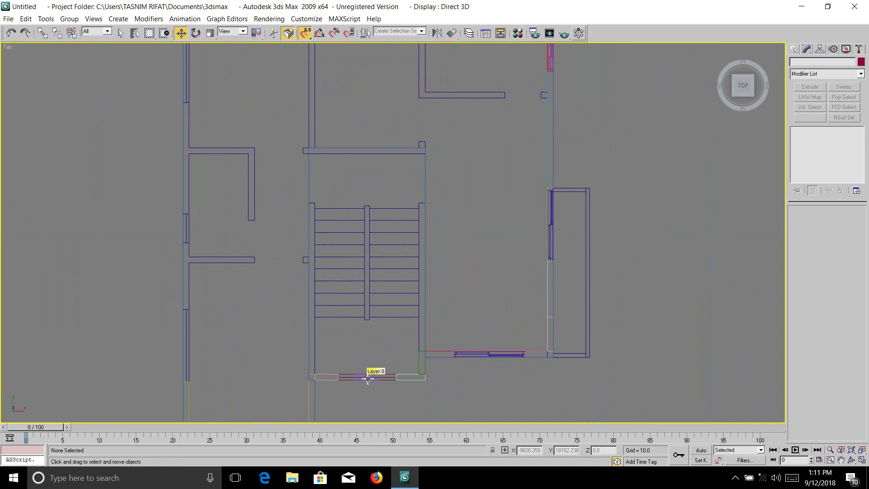
# Draw the 139.5 × 30 balcony rectangle beside the right wall in the Top view.
pyautogui.click(794, 50)
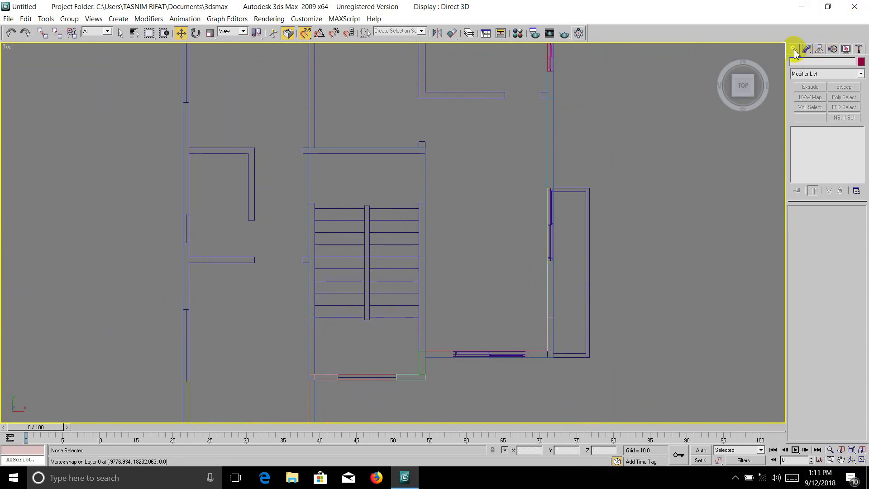
pyautogui.click(794, 49)
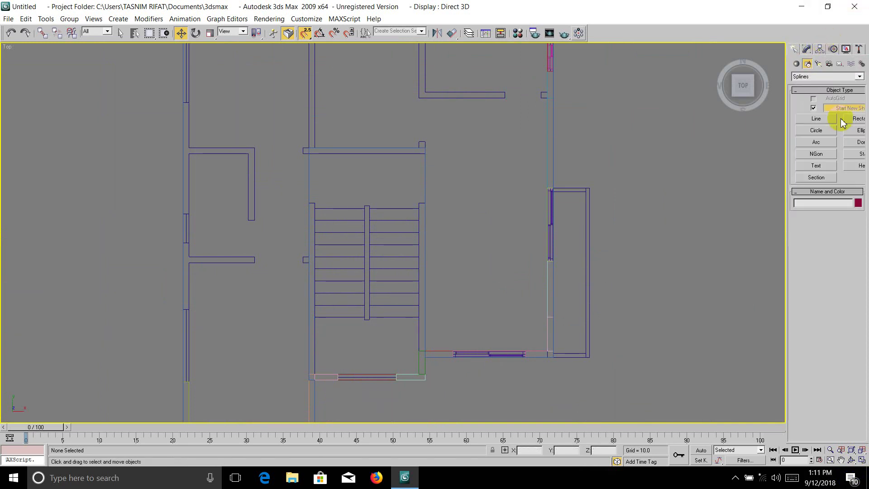
pyautogui.click(852, 119)
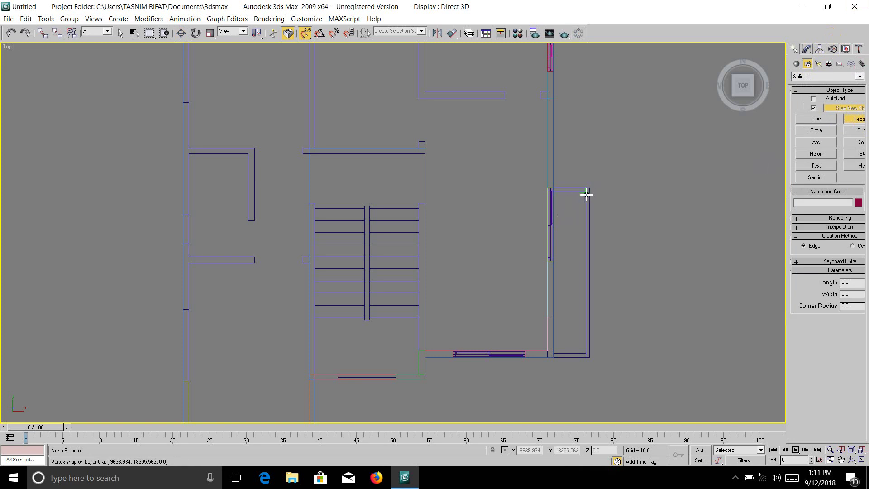
pyautogui.scroll(3, 568, 191)
pyautogui.scroll(-3, 568, 191)
pyautogui.moveTo(586, 205); pyautogui.dragTo(554, 354)
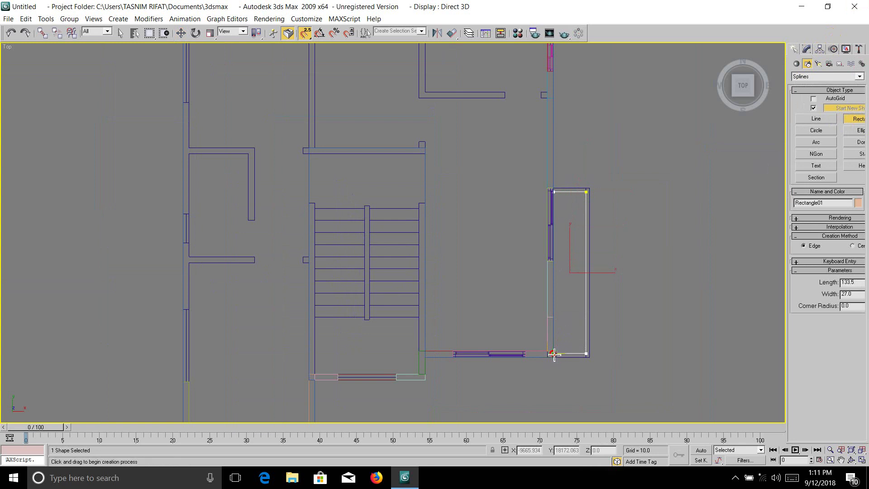
pyautogui.click(554, 354)
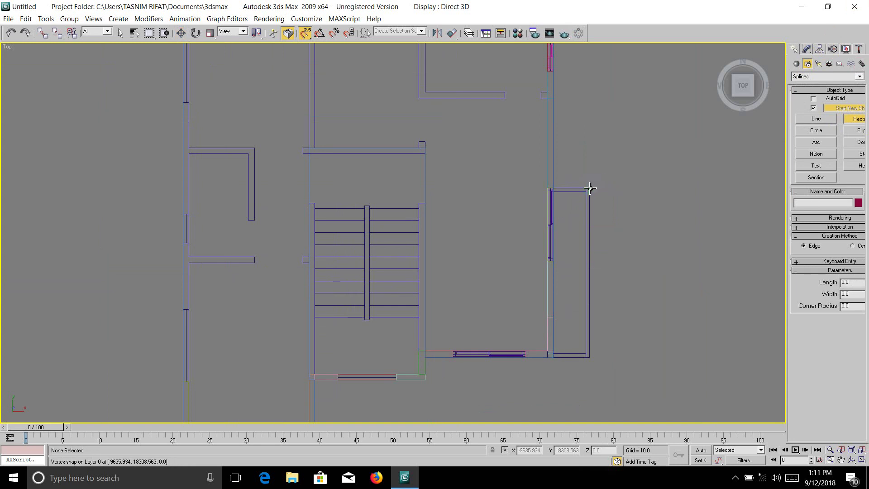
pyautogui.moveTo(589, 188)
pyautogui.mouseDown()
pyautogui.moveTo(558, 285)
pyautogui.moveTo(556, 364)
pyautogui.mouseUp()
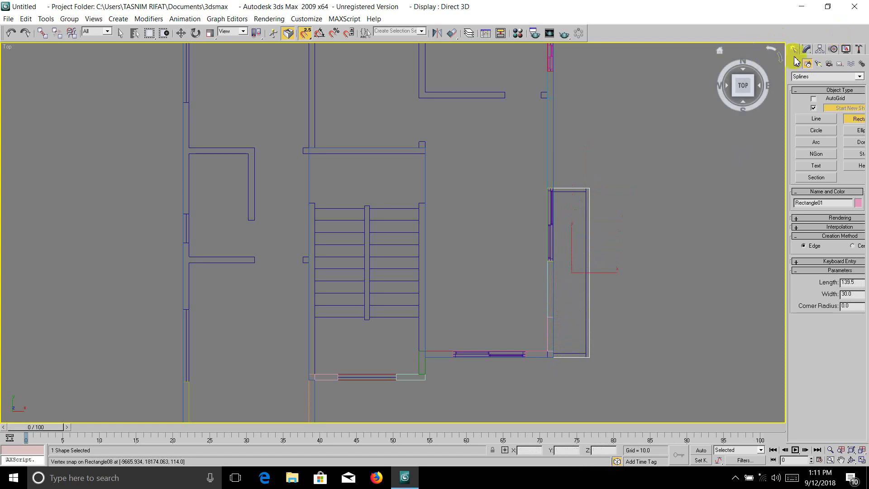
# Extrude the balcony rectangle by 46 units.
pyautogui.click(807, 50)
pyautogui.click(810, 87)
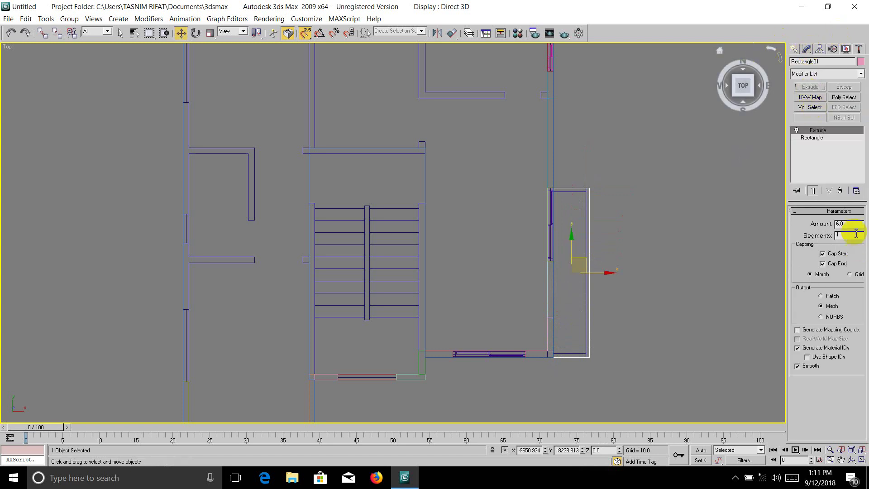
pyautogui.moveTo(849, 224); pyautogui.dragTo(818, 231)
pyautogui.write('46')
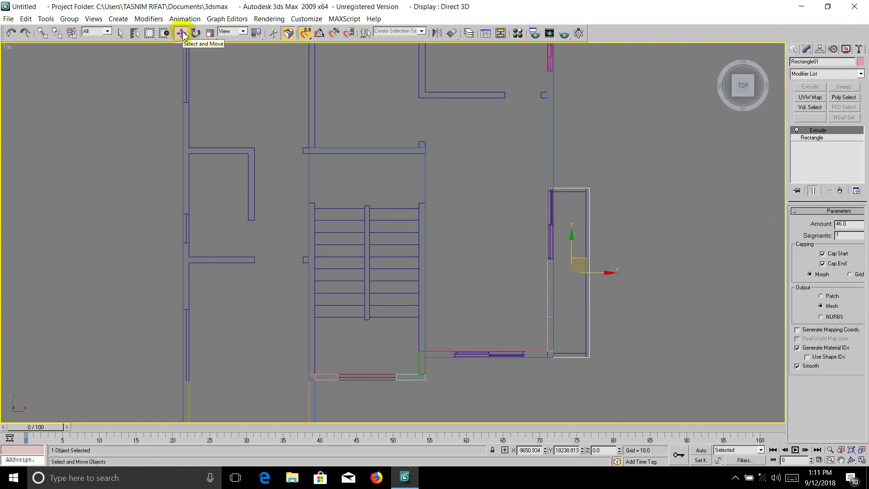
pyautogui.click(794, 49)
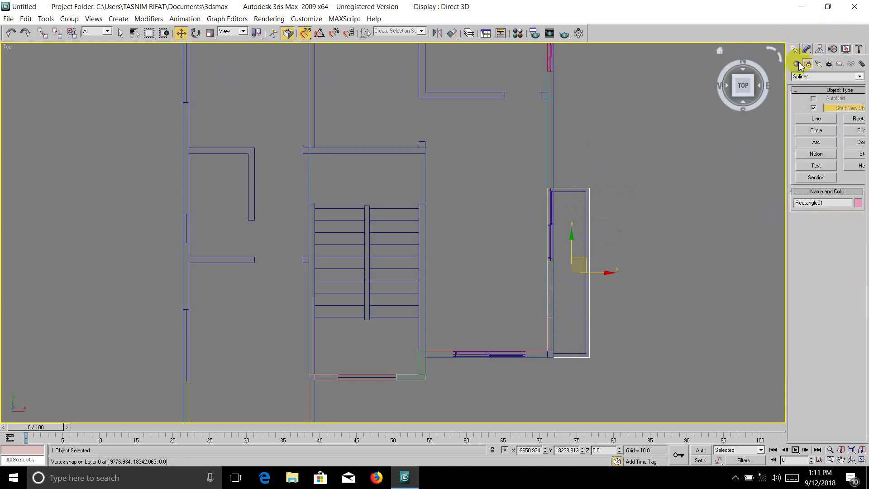
pyautogui.click(807, 64)
pyautogui.click(850, 119)
pyautogui.scroll(1, 603, 188)
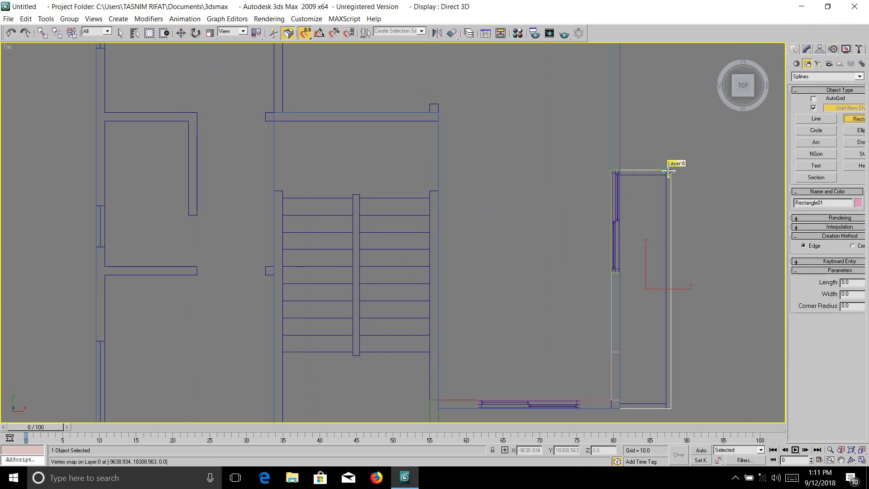
# Draw a 3 × 27 parapet at the slab's top end and extrude it 30 units.
pyautogui.moveTo(668, 170); pyautogui.dragTo(620, 175)
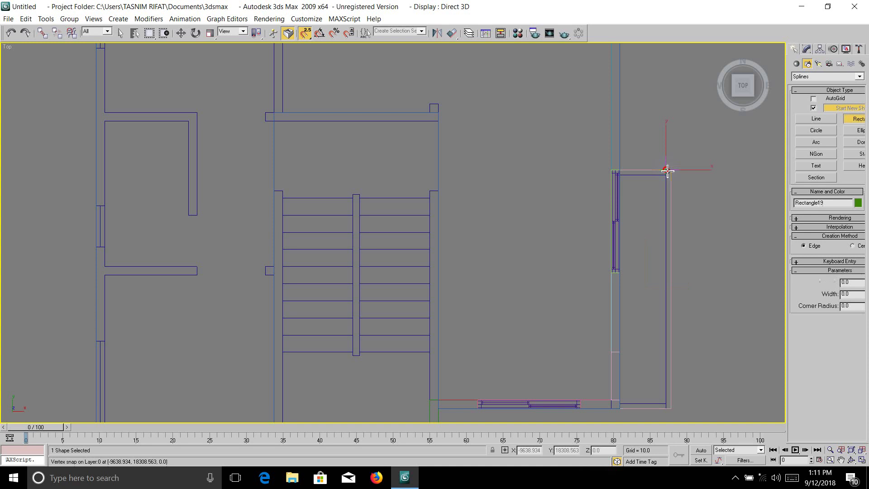
pyautogui.click(806, 49)
pyautogui.click(810, 86)
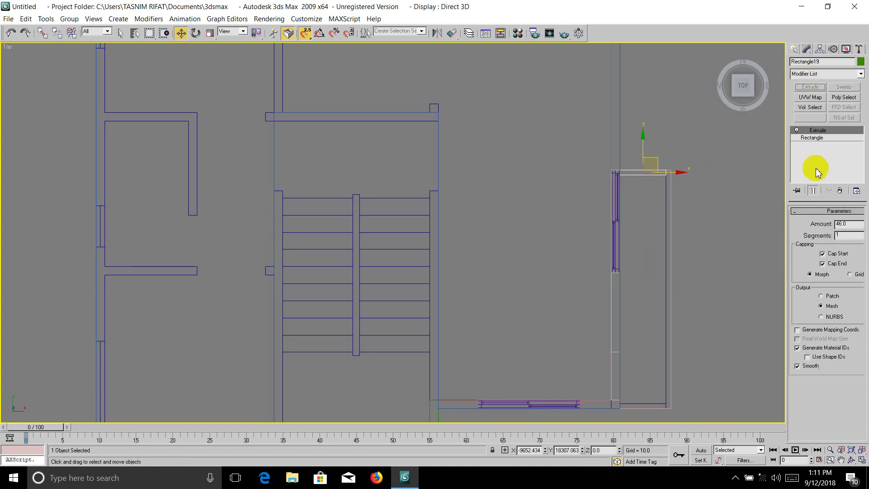
pyautogui.doubleClick(846, 224)
pyautogui.write('26')
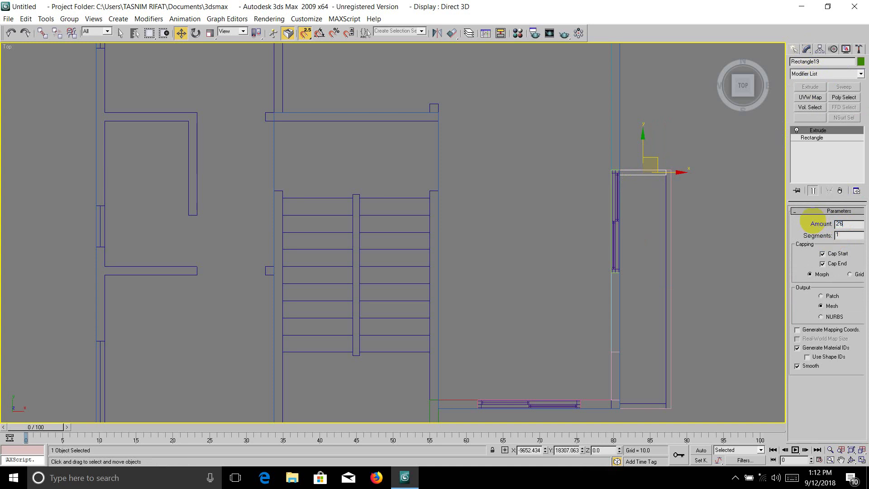
pyautogui.press('Return')
pyautogui.moveTo(743, 85)
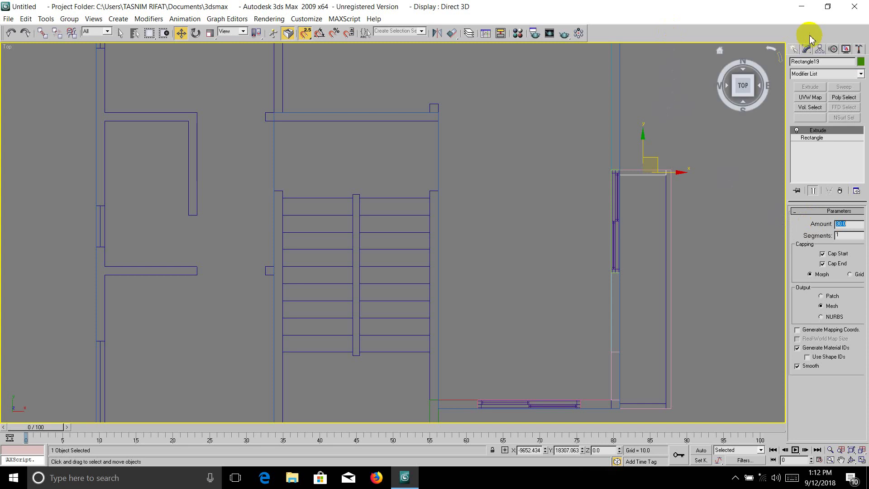
# Add a matching 3 × 27 parapet at the slab's bottom end, extruded 30.
pyautogui.click(794, 49)
pyautogui.click(853, 119)
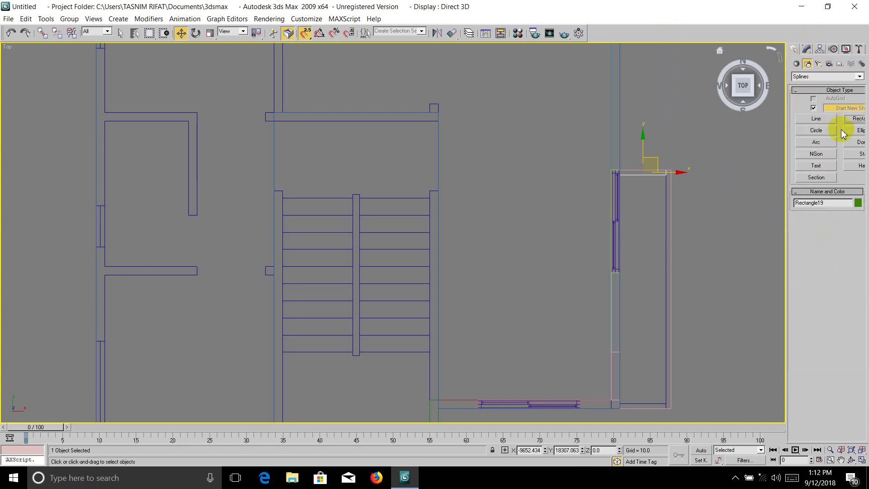
pyautogui.scroll(-2, 686, 276)
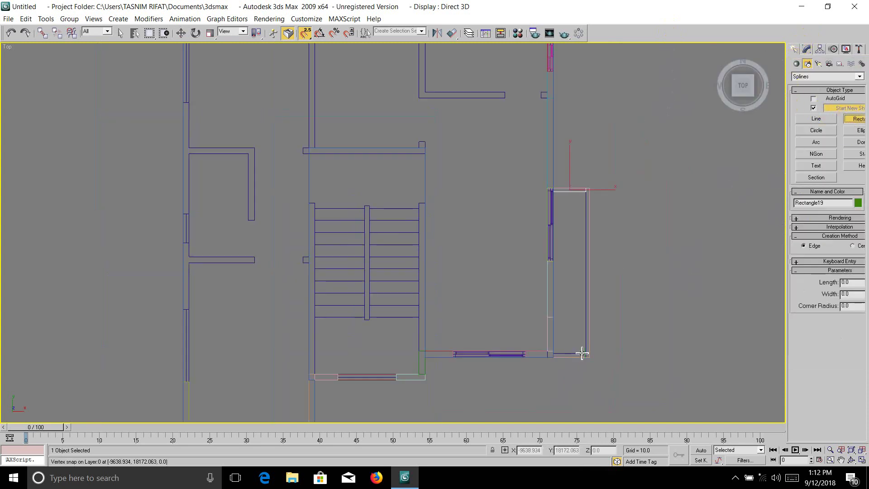
pyautogui.moveTo(587, 355); pyautogui.dragTo(552, 352)
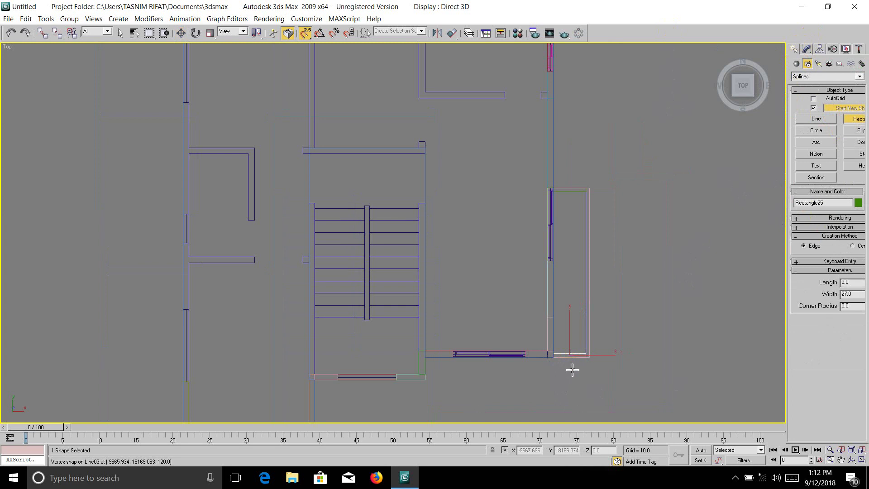
pyautogui.click(806, 48)
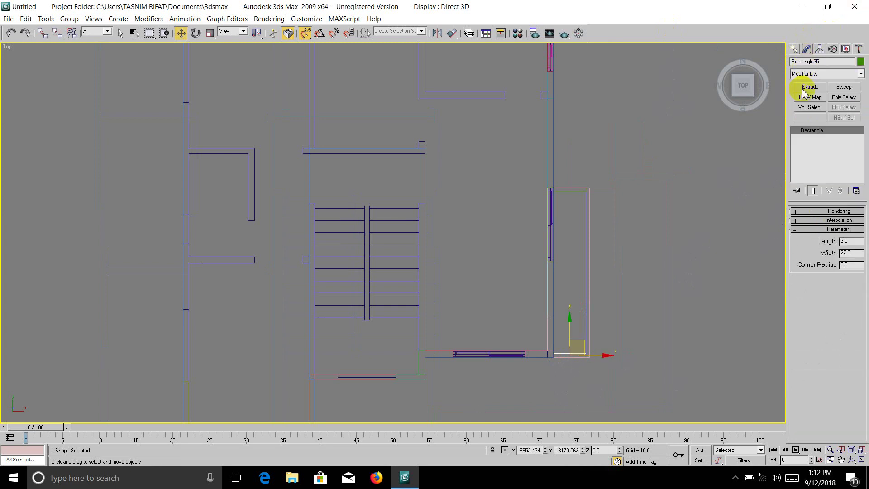
pyautogui.click(810, 87)
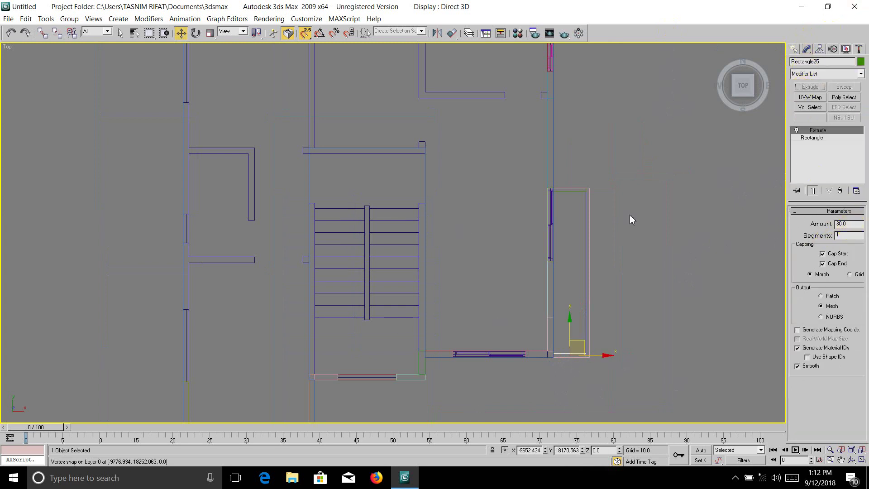
# Add a 139.5 × 3 parapet along the slab's outer side, extruded 30.
pyautogui.click(795, 49)
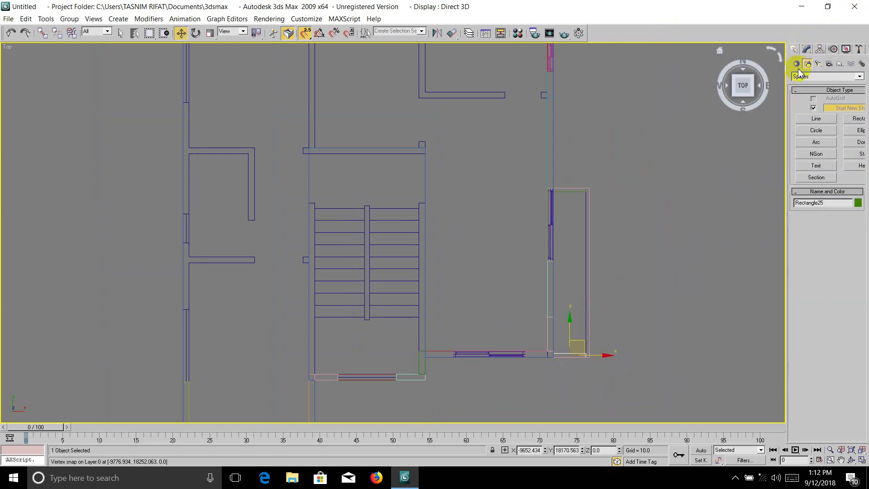
pyautogui.click(847, 120)
pyautogui.scroll(3, 617, 206)
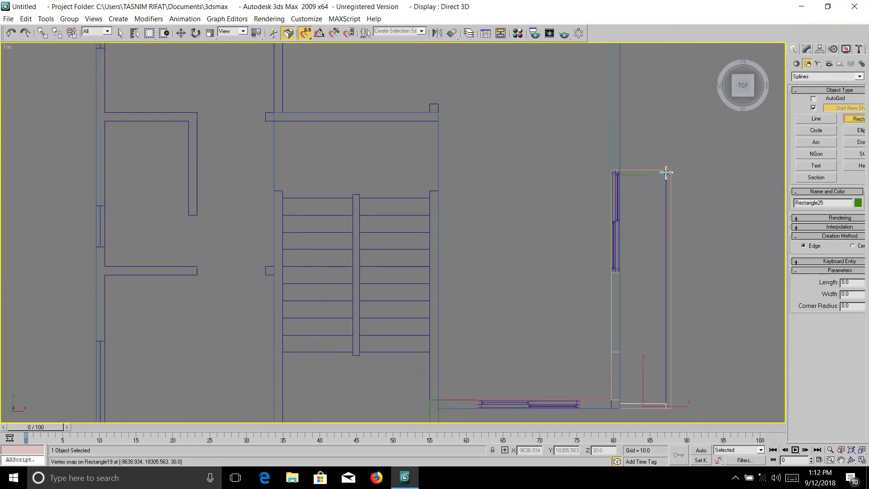
pyautogui.moveTo(665, 170); pyautogui.dragTo(670, 407)
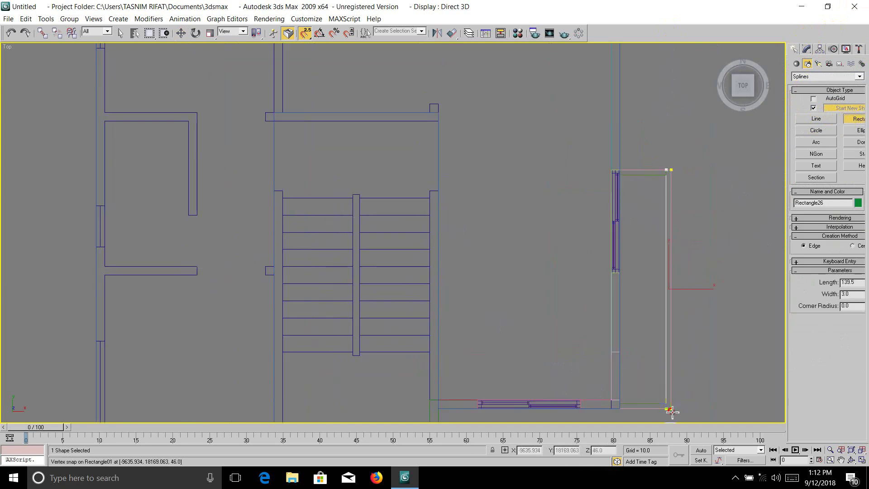
pyautogui.click(806, 49)
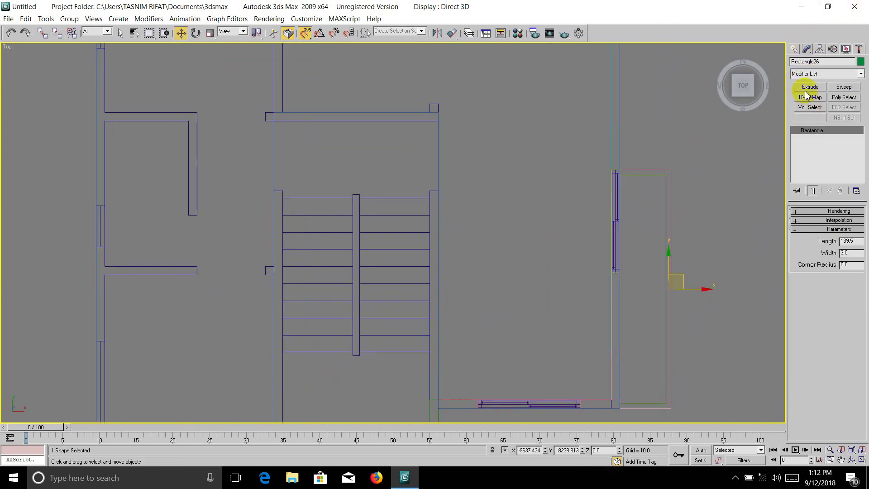
pyautogui.click(810, 86)
pyautogui.scroll(-8, 701, 185)
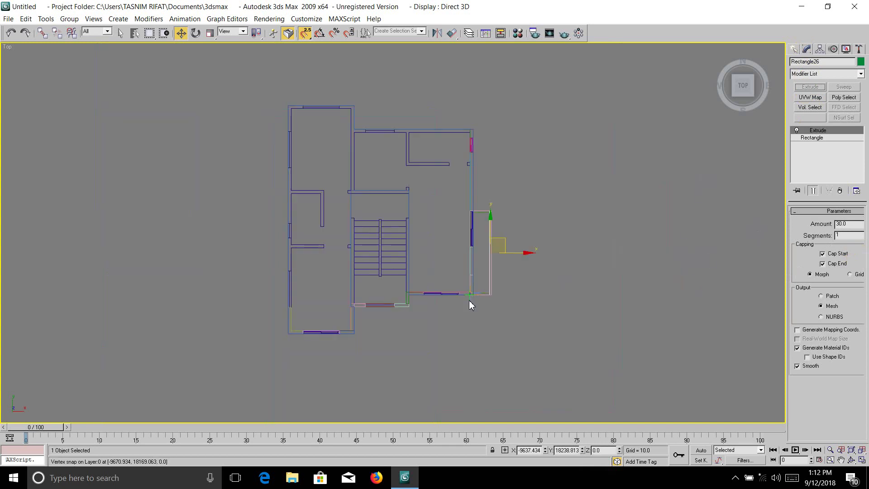
pyautogui.scroll(5, 472, 306)
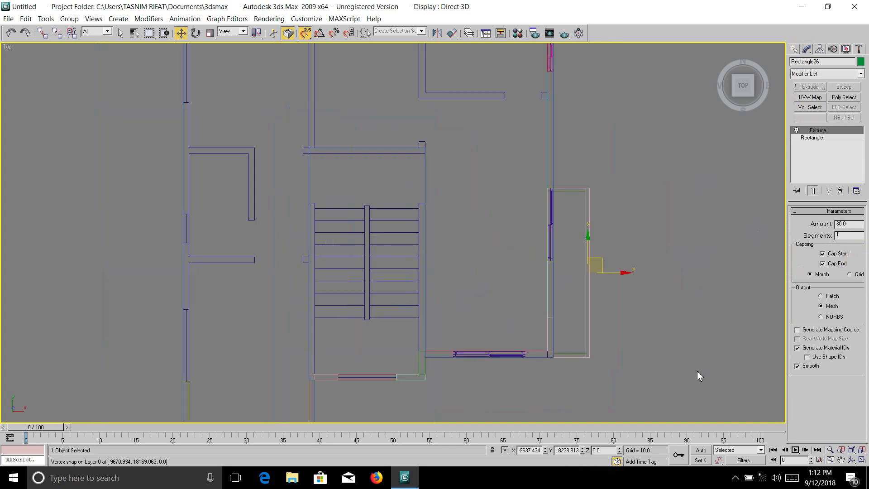
pyautogui.click(861, 459)
# Maximize Perspective and reduce the pink balcony slab's extrusion to 4 units.
pyautogui.rightClick(717, 403)
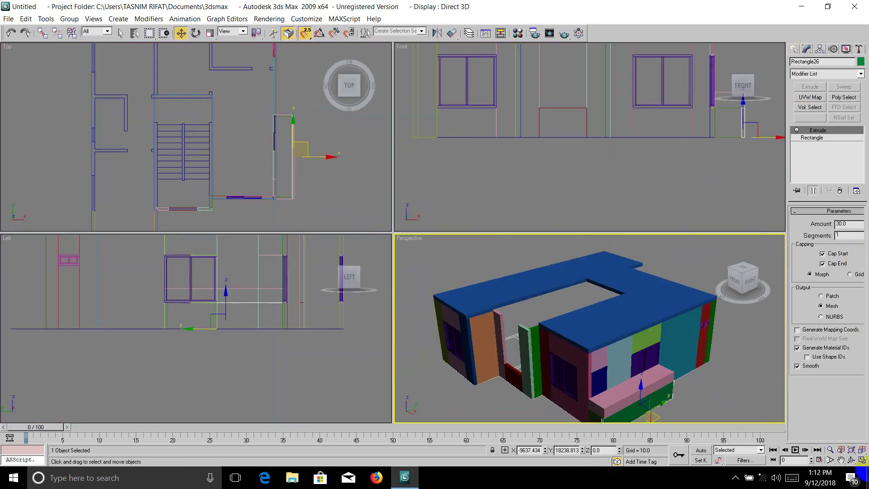
pyautogui.click(861, 462)
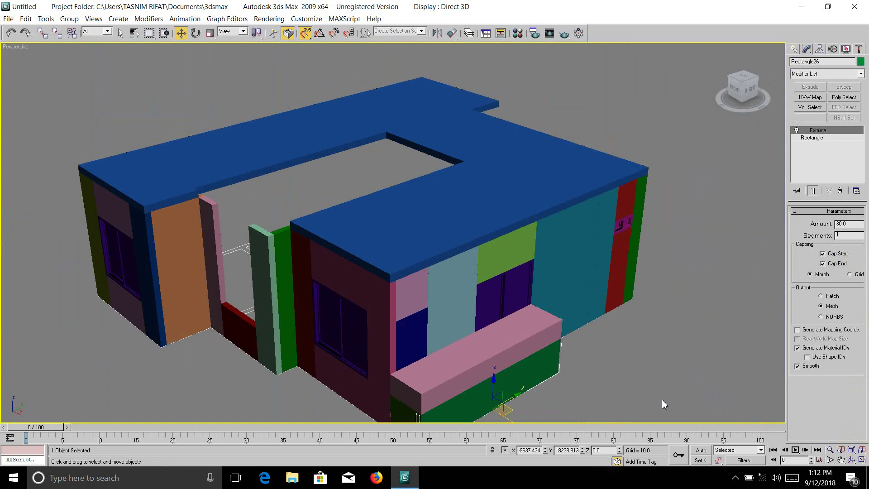
pyautogui.click(504, 347)
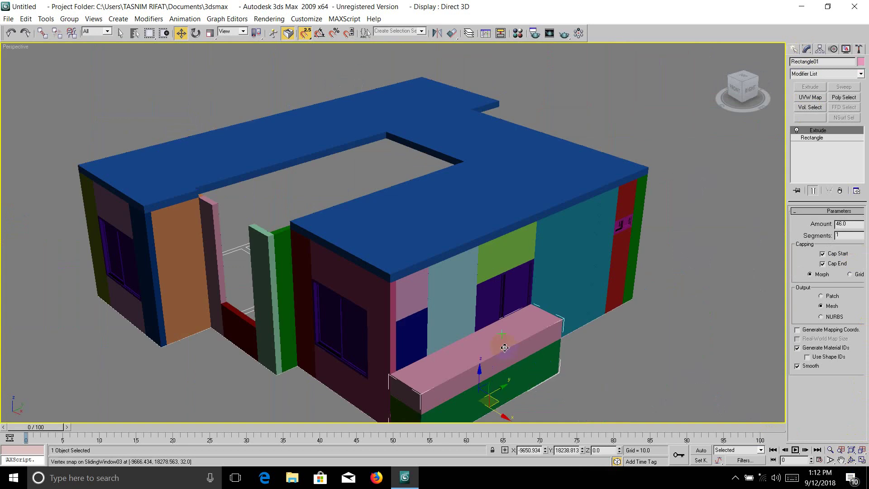
pyautogui.press('Delete')
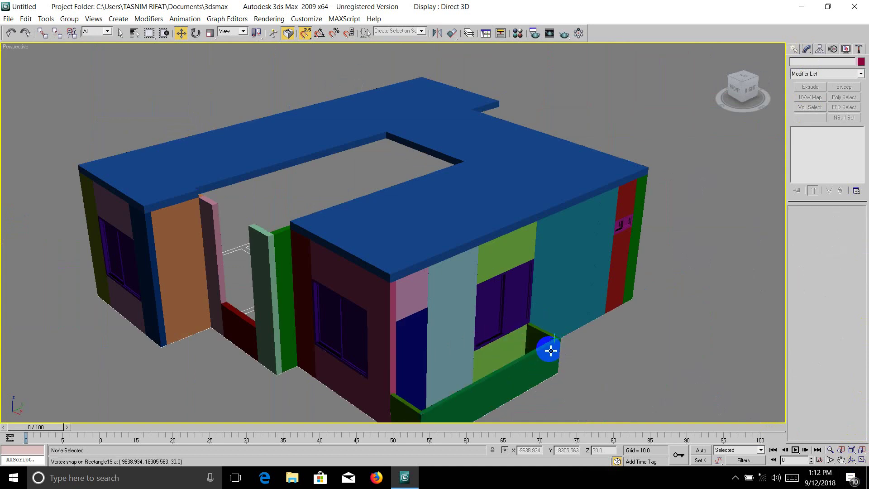
pyautogui.hotkey('ctrl', 'z')
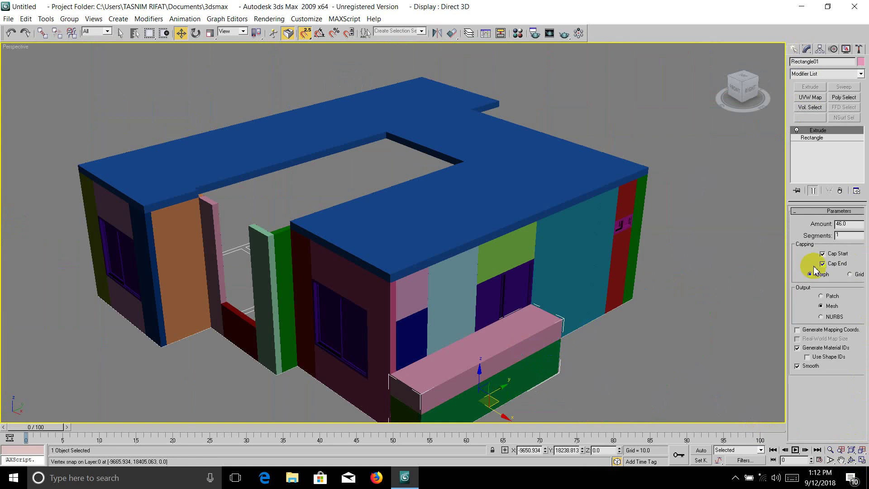
pyautogui.moveTo(858, 227); pyautogui.dragTo(808, 226)
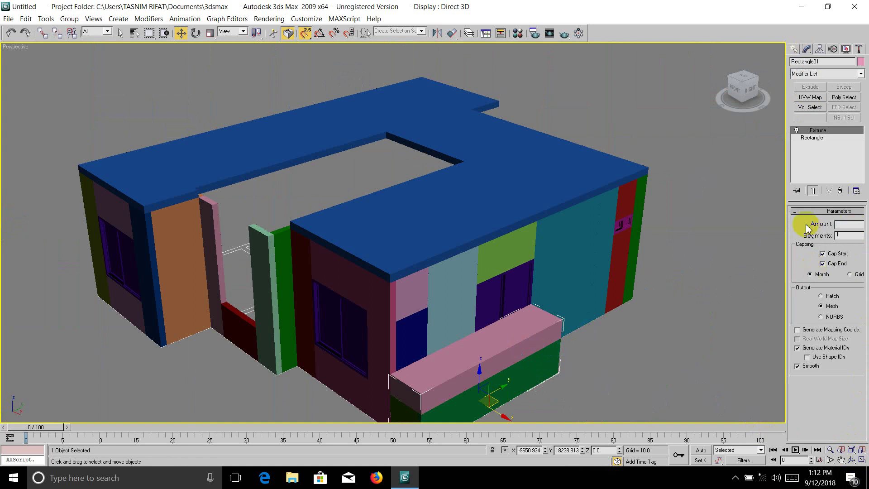
pyautogui.write('4')
pyautogui.press('Return')
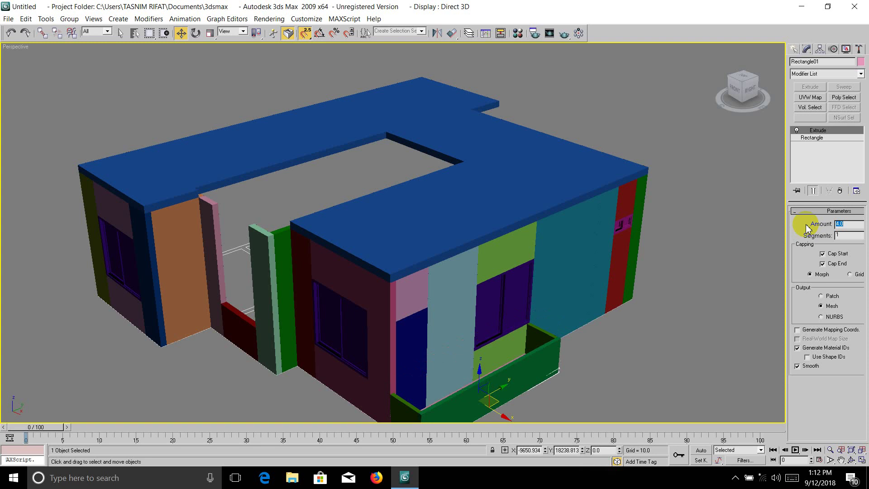
pyautogui.click(724, 304)
# Zoom and pan the Perspective view onto the green balcony parapets.
pyautogui.scroll(-3, 471, 317)
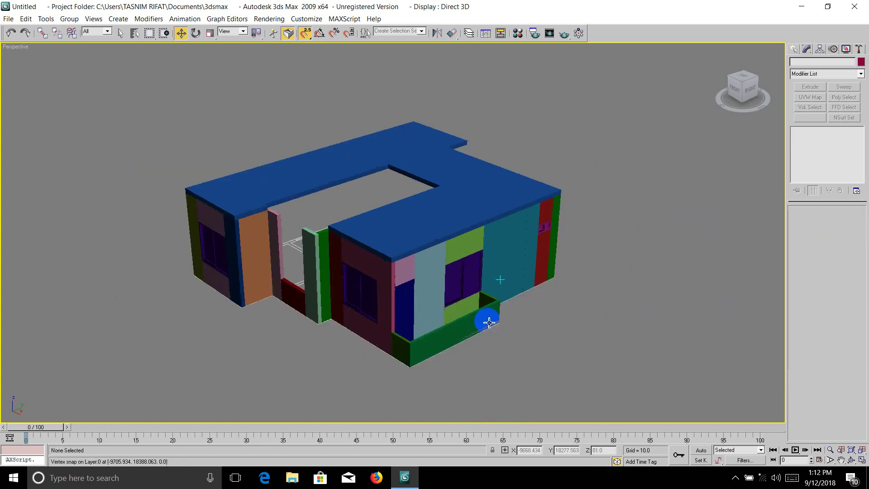
pyautogui.scroll(-2, 504, 325)
pyautogui.scroll(-2, 474, 290)
pyautogui.scroll(5, 470, 289)
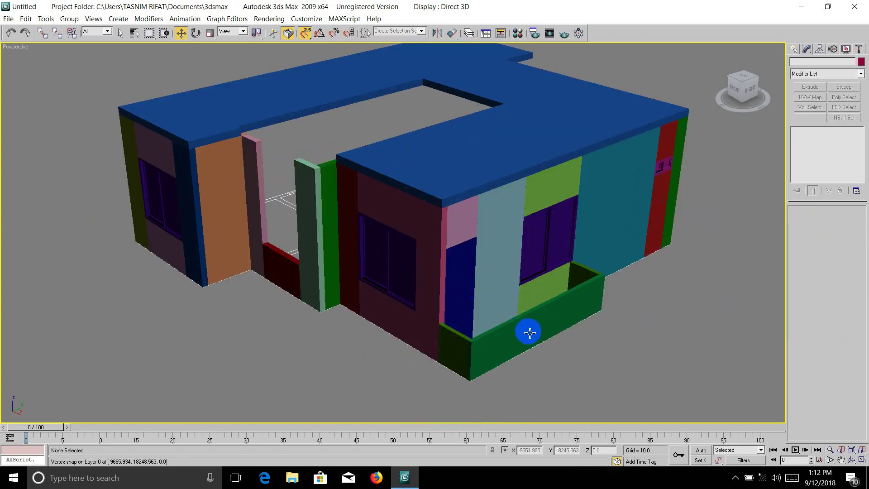
pyautogui.scroll(2, 524, 337)
pyautogui.scroll(-1, 506, 326)
pyautogui.scroll(1, 493, 311)
pyautogui.click(718, 442)
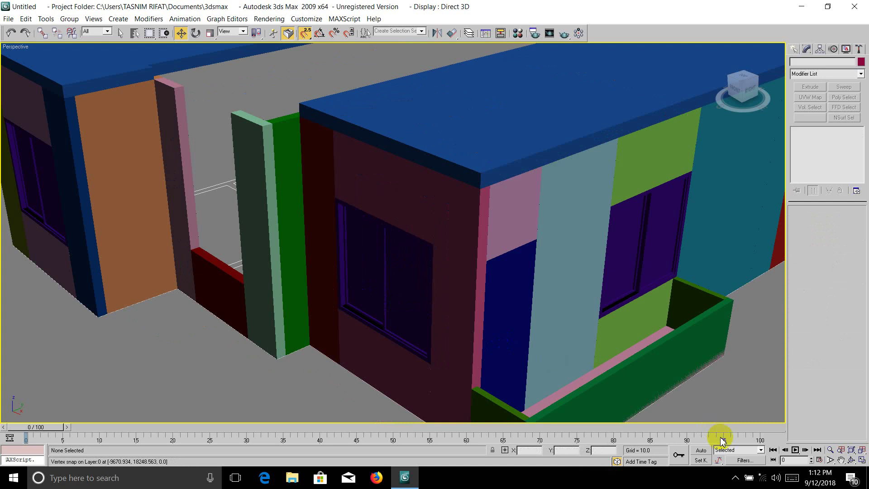
pyautogui.scroll(-1, 716, 393)
pyautogui.moveTo(720, 387); pyautogui.dragTo(702, 367, button='middle')
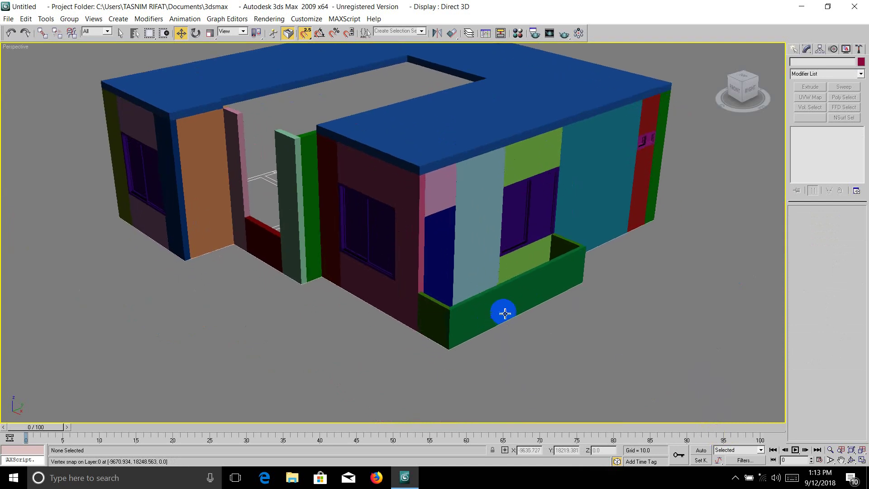
pyautogui.scroll(3, 500, 311)
# Select the three green parapet walls and move them to absolute Z 4.
pyautogui.click(570, 345)
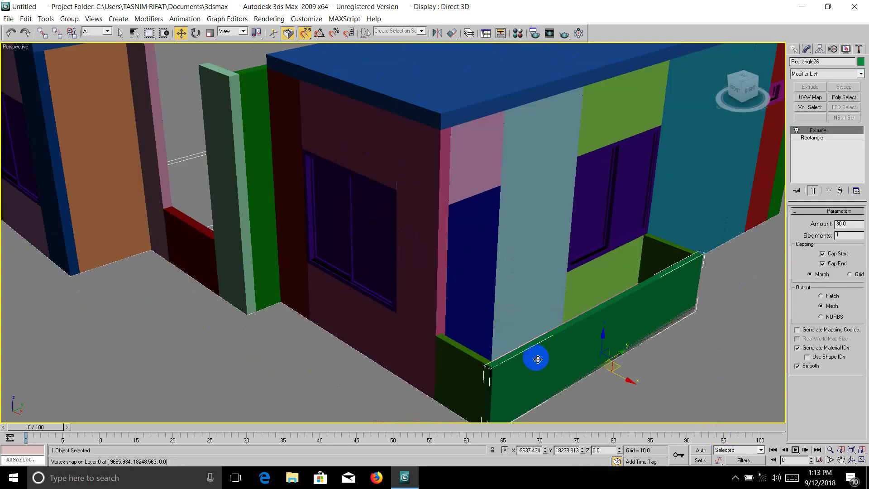
pyautogui.keyDown('ctrl'); pyautogui.click(461, 369); pyautogui.keyUp('ctrl')
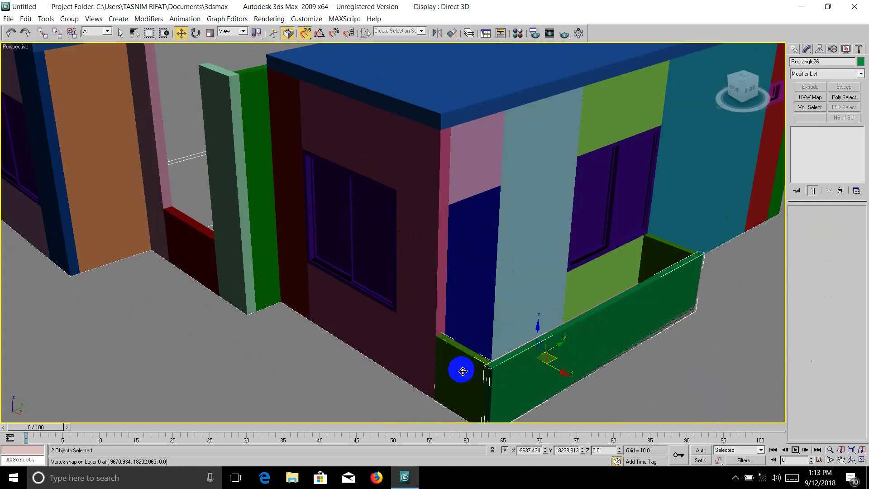
pyautogui.keyDown('ctrl'); pyautogui.click(664, 246); pyautogui.keyUp('ctrl')
pyautogui.rightClick(180, 33)
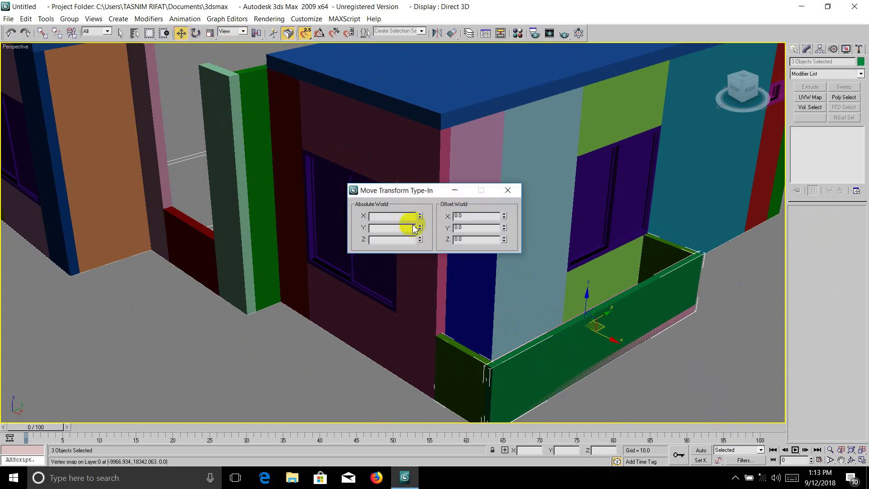
pyautogui.click(382, 240)
pyautogui.write('4')
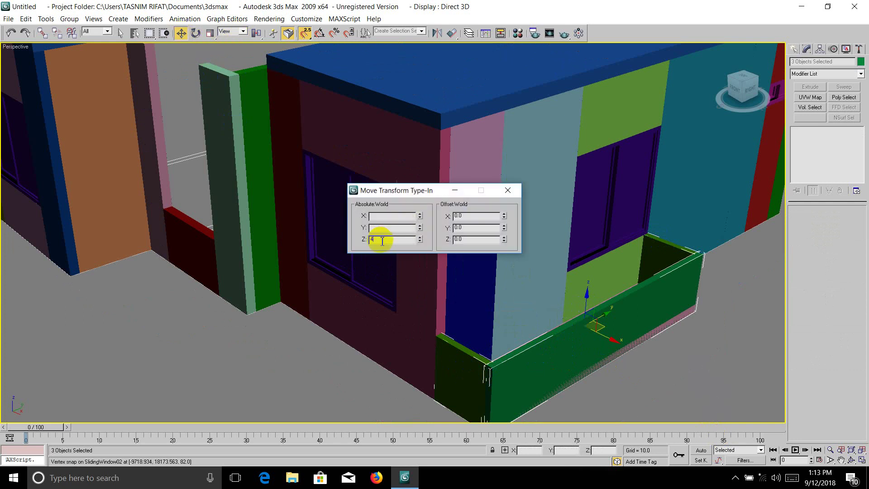
pyautogui.press('Return')
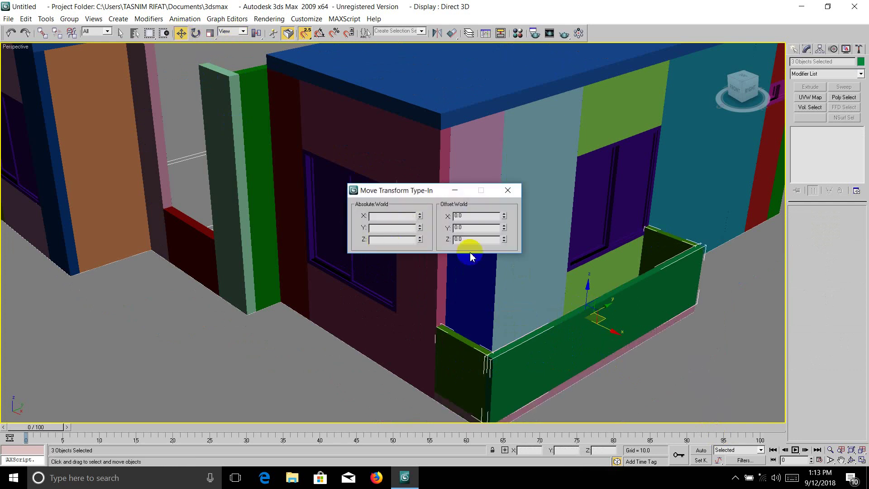
pyautogui.click(507, 190)
pyautogui.click(585, 353)
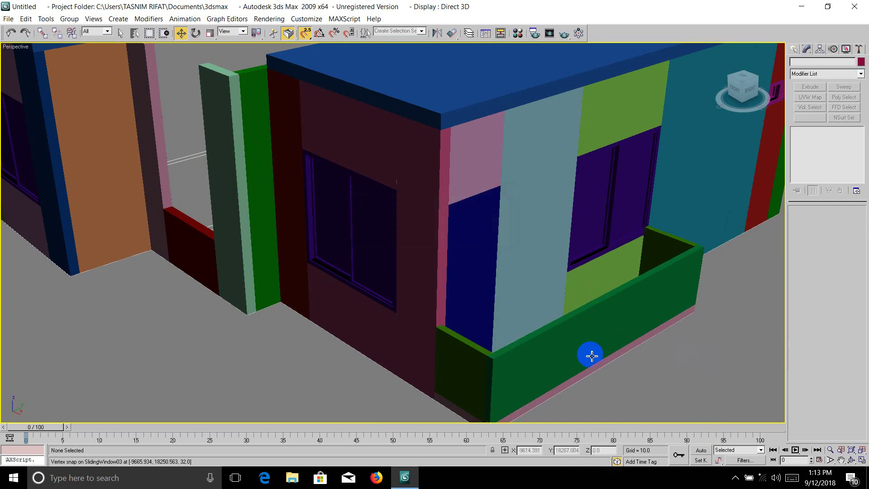
pyautogui.scroll(-5, 517, 309)
pyautogui.scroll(3, 517, 309)
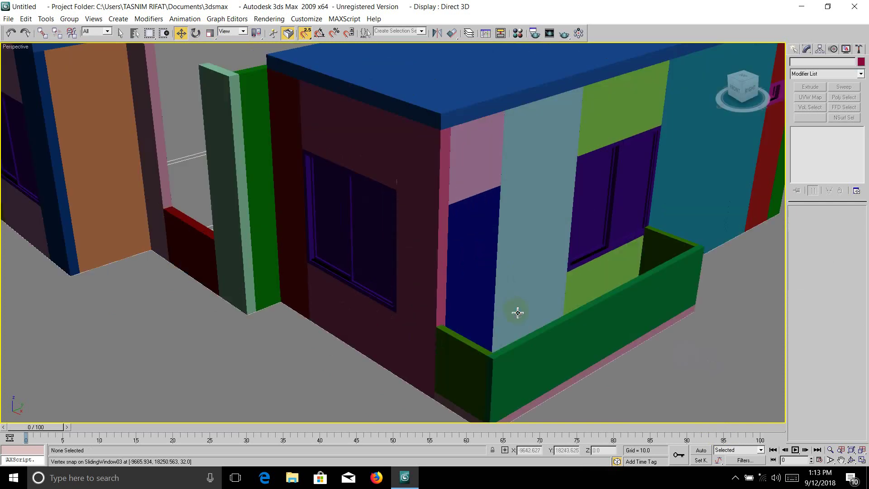
# Clone the front parapet Rectangle26 as Rectangle27 by shift-dragging.
pyautogui.click(524, 365)
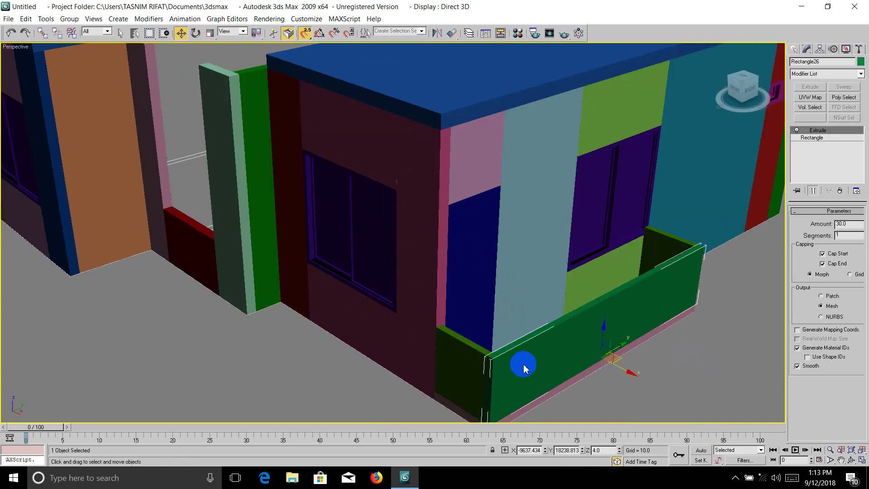
pyautogui.keyDown('shift'); pyautogui.moveTo(524, 369); pyautogui.dragTo(452, 343); pyautogui.keyUp('shift')
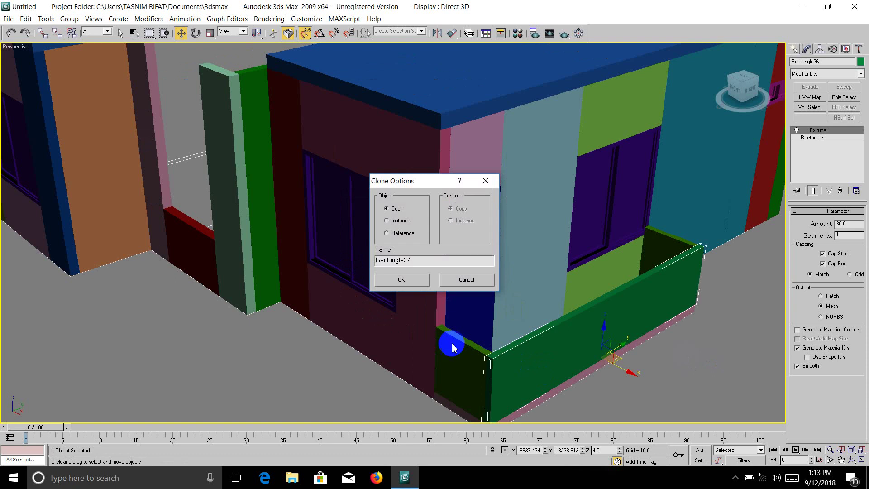
pyautogui.click(394, 279)
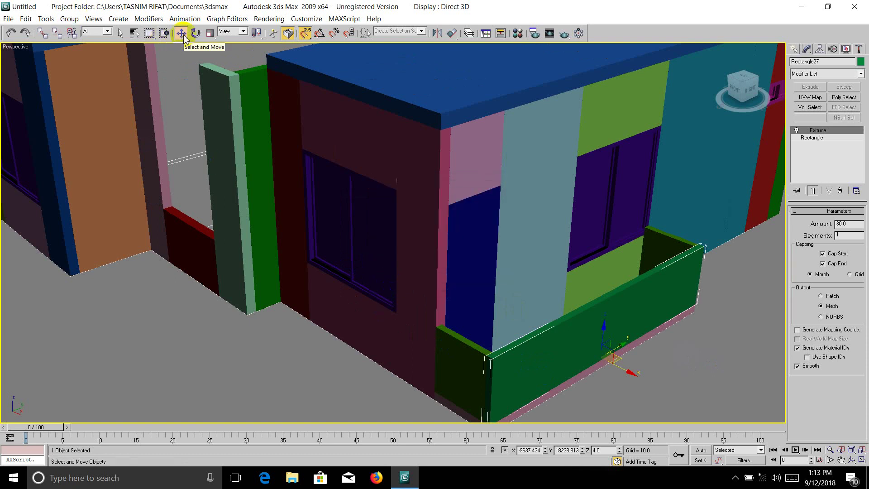
# Delete both long front parapet walls, Rectangle26 and its copy Rectangle27.
pyautogui.click(731, 355)
pyautogui.click(598, 334)
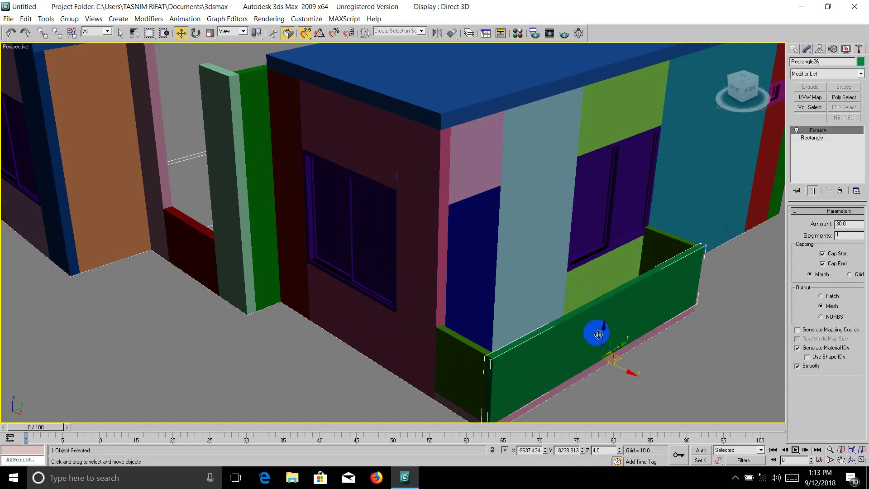
pyautogui.hotkey('ctrl', 'd')
pyautogui.click(598, 334)
pyautogui.press('Delete')
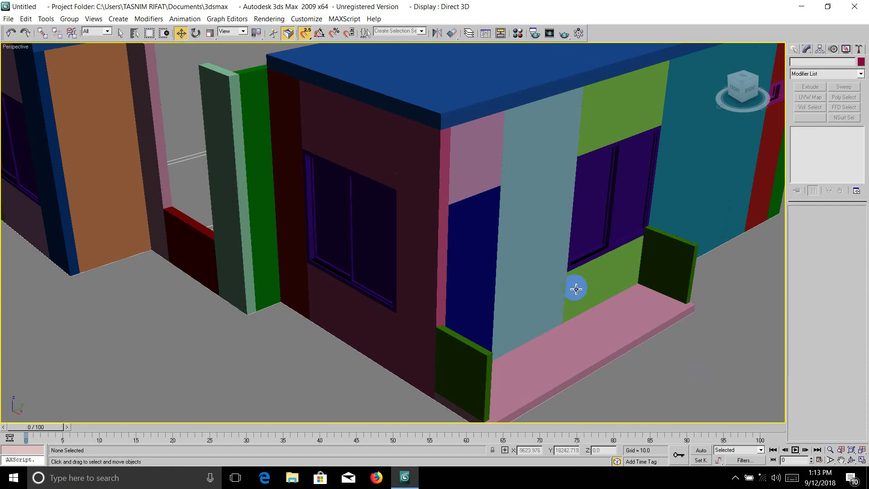
pyautogui.click(864, 459)
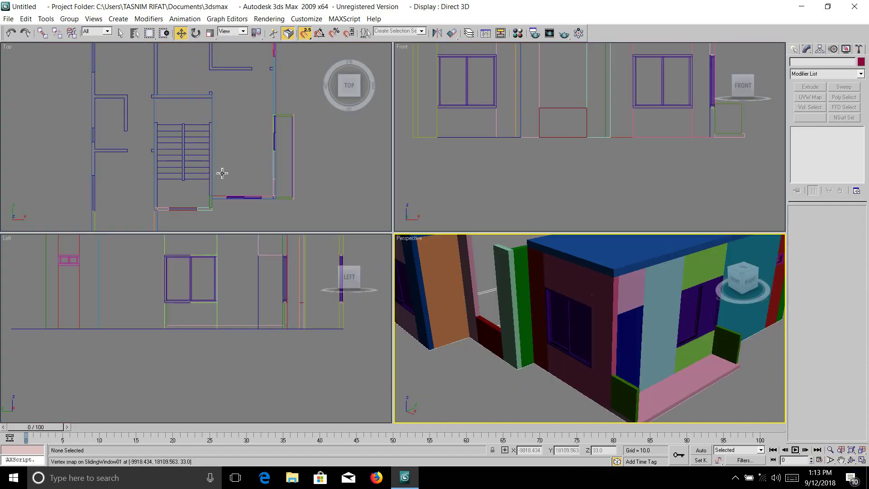
# Maximize the Top view and pan to the balcony outline.
pyautogui.click(325, 197)
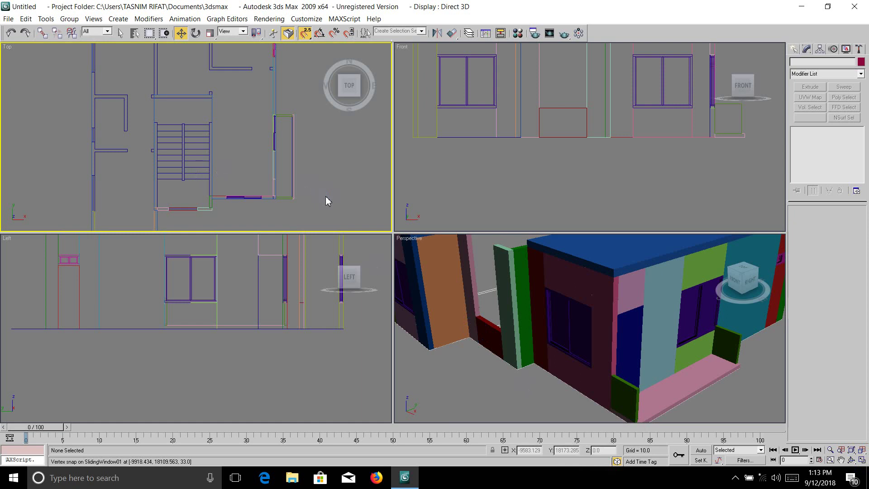
pyautogui.click(862, 459)
pyautogui.scroll(3, 500, 248)
pyautogui.moveTo(501, 248); pyautogui.dragTo(289, 199, button='middle')
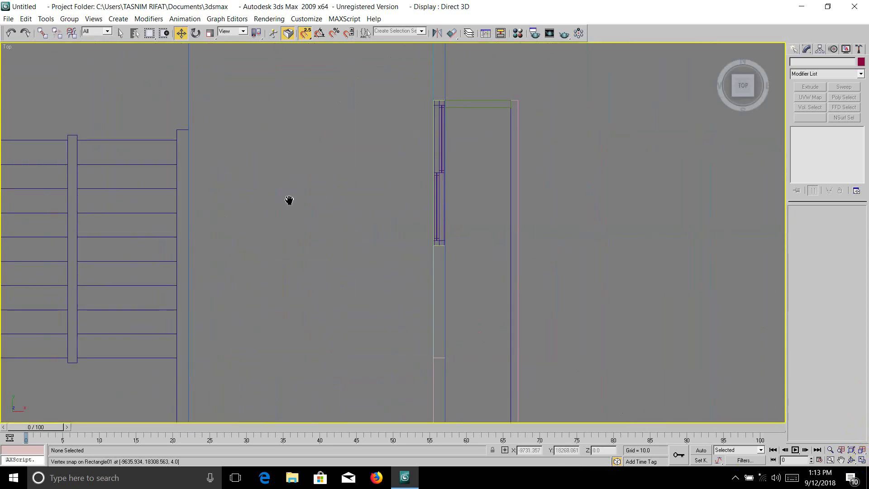
# Draw a line from the balcony's top corner to its lower corner.
pyautogui.click(794, 49)
pyautogui.click(806, 64)
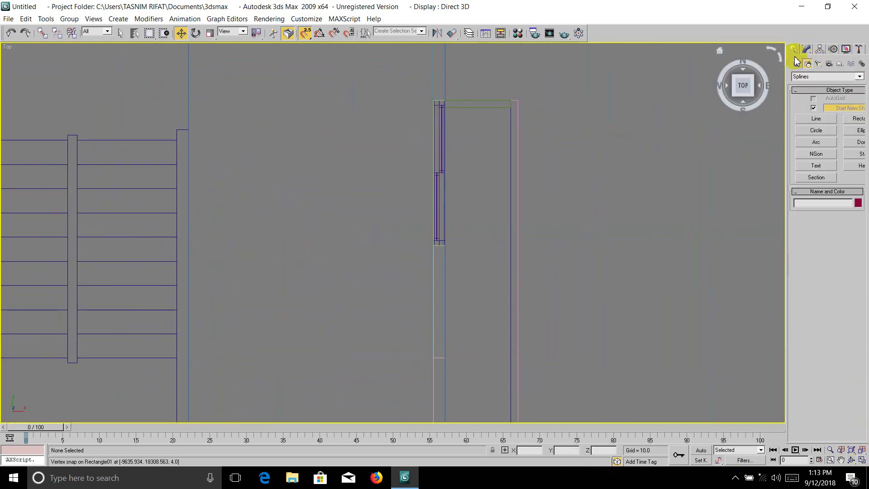
pyautogui.click(856, 118)
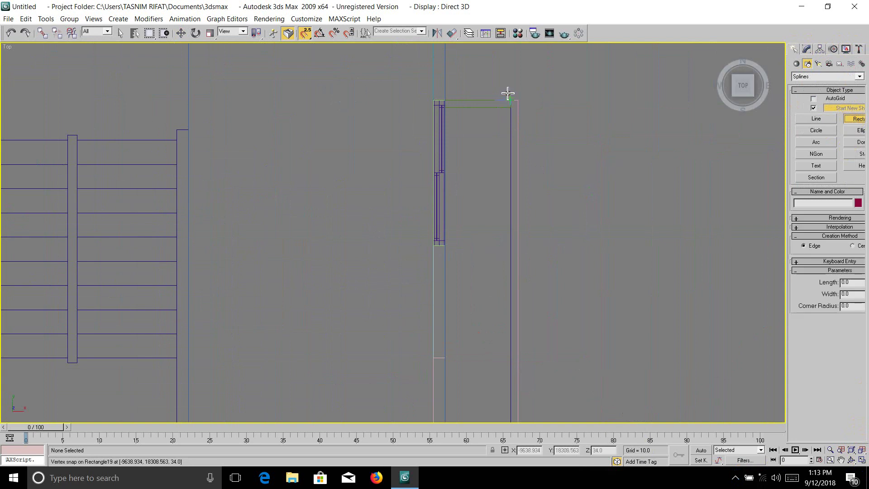
pyautogui.click(816, 119)
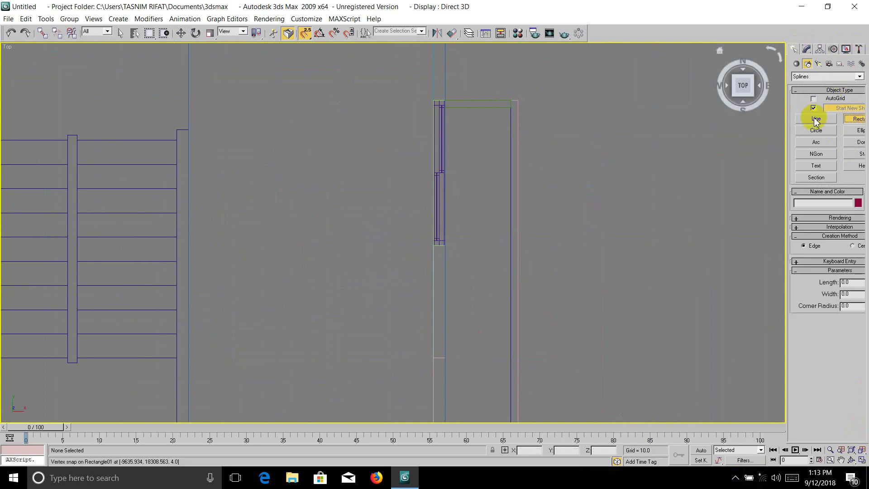
pyautogui.click(517, 101)
pyautogui.moveTo(517, 324); pyautogui.dragTo(394, 236, button='middle')
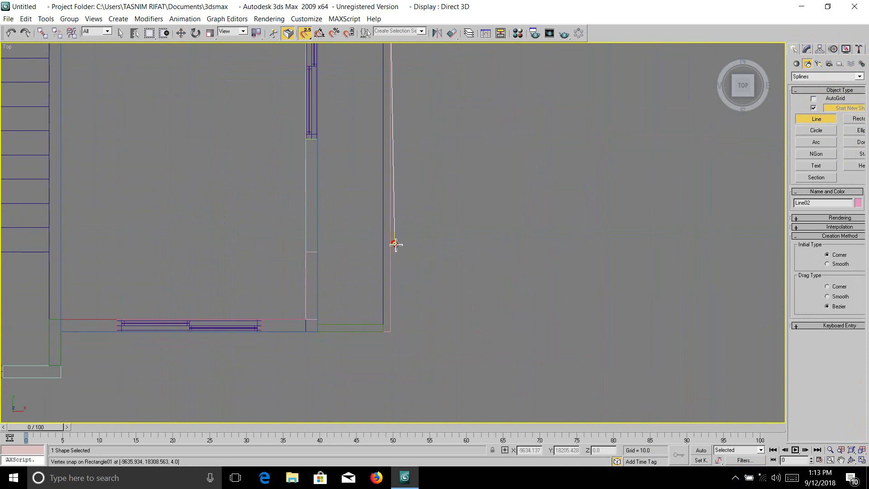
pyautogui.click(393, 332)
pyautogui.press('w')
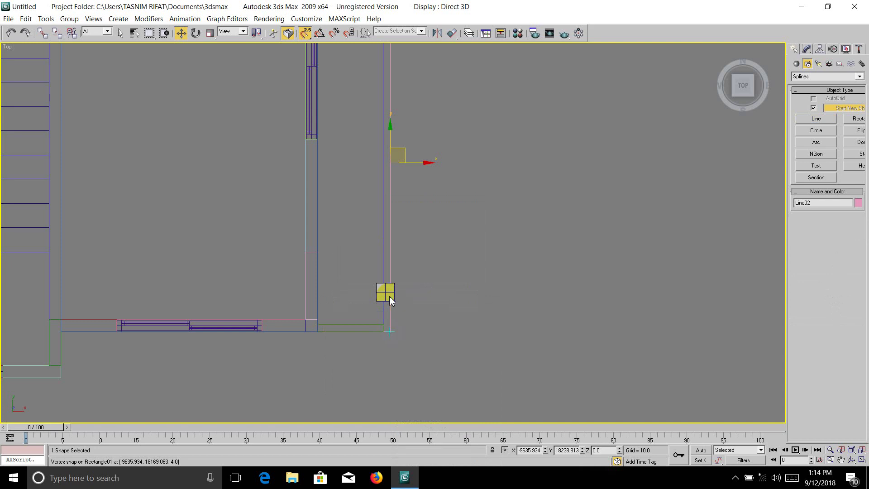
# Bring up the right-click quad menu on the new line.
pyautogui.rightClick(390, 296)
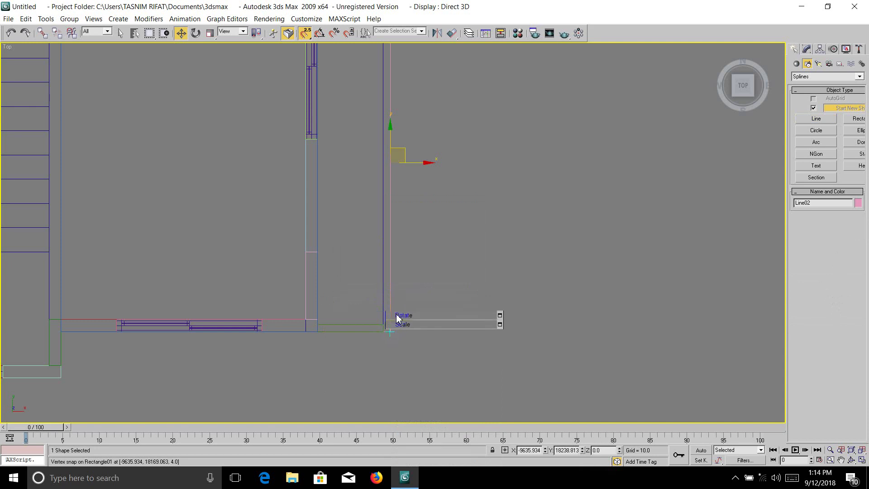
pyautogui.click(398, 306)
pyautogui.rightClick(388, 330)
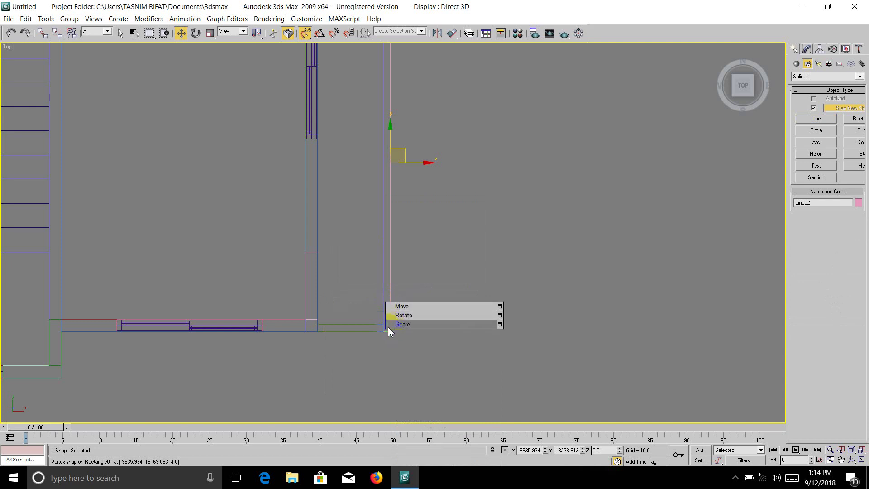
pyautogui.click(369, 345)
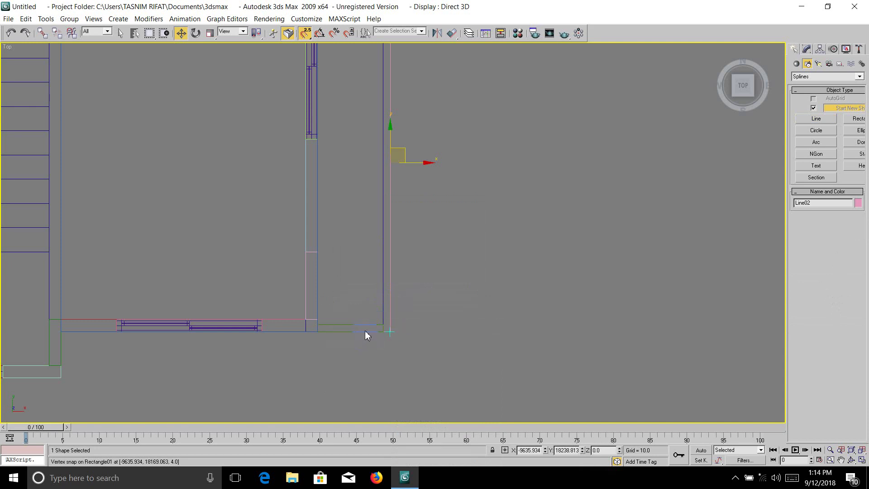
pyautogui.rightClick(366, 334)
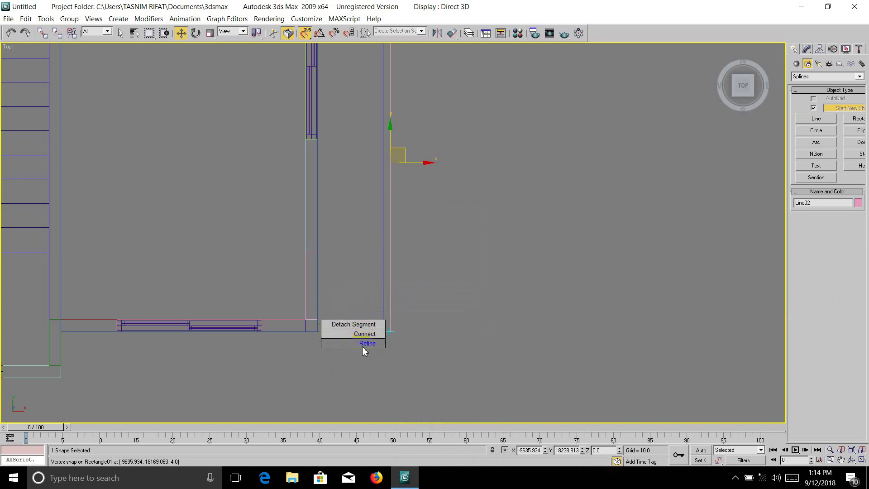
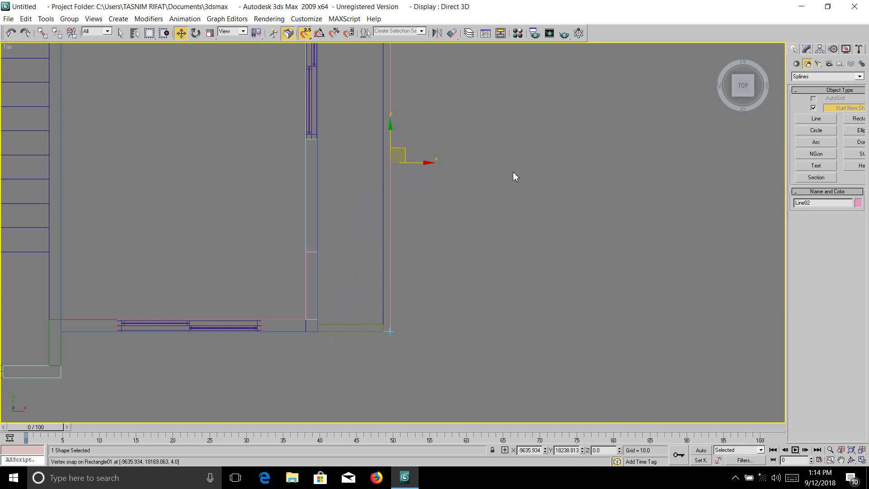
# Convert the Line02 shape to an Editable Spline from the quad menu.
pyautogui.rightClick(420, 257)
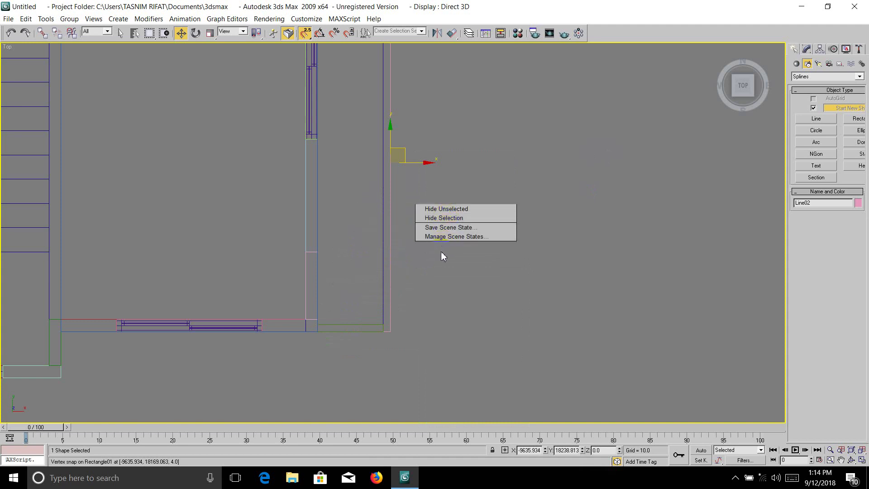
pyautogui.click(658, 254)
pyautogui.rightClick(424, 266)
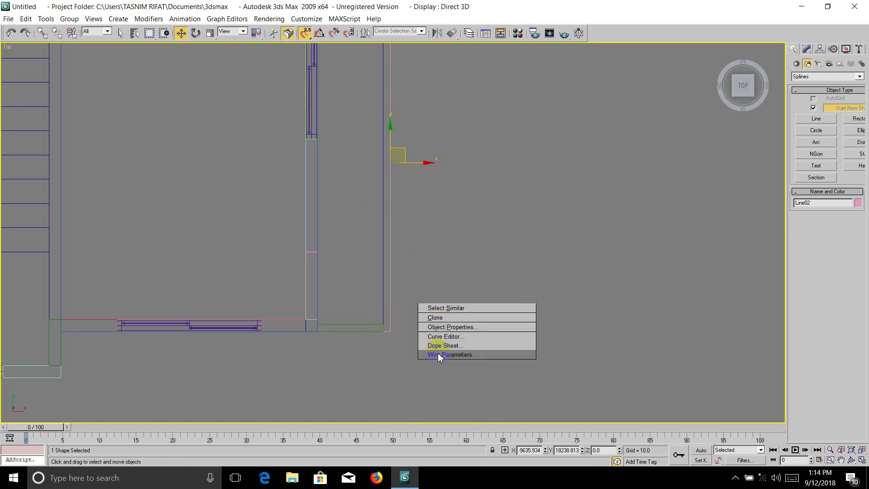
pyautogui.click(441, 364)
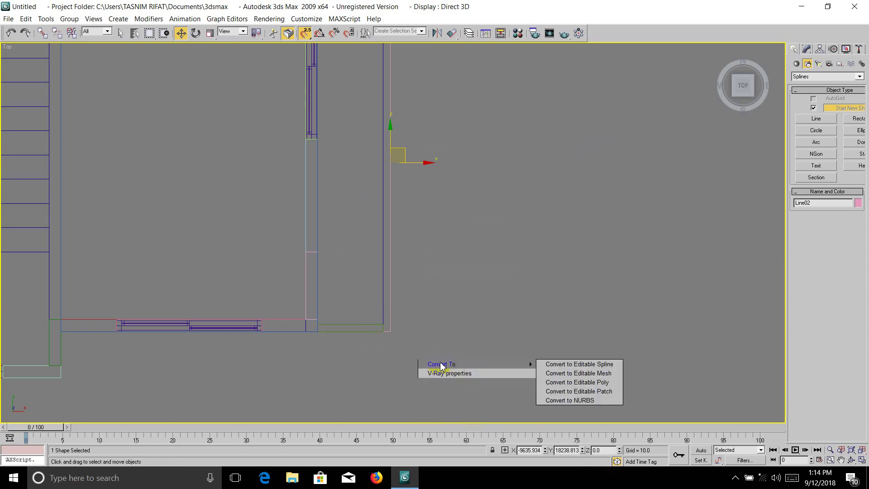
pyautogui.rightClick(476, 364)
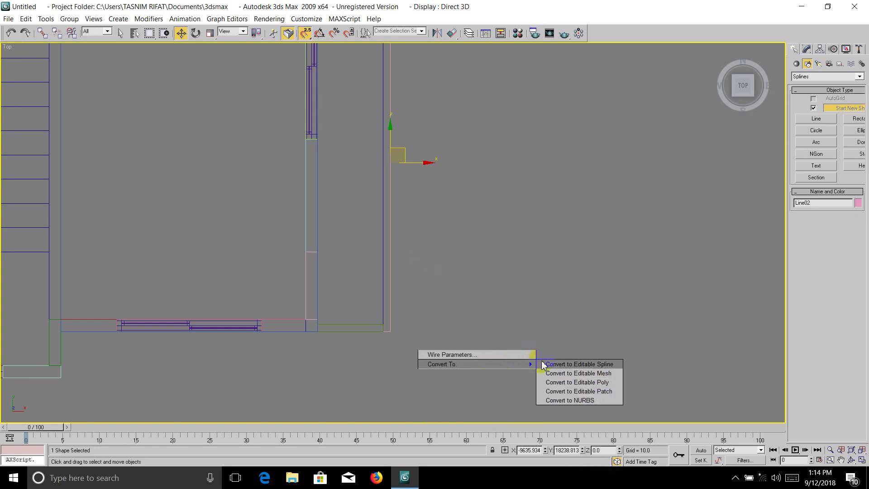
pyautogui.click(542, 360)
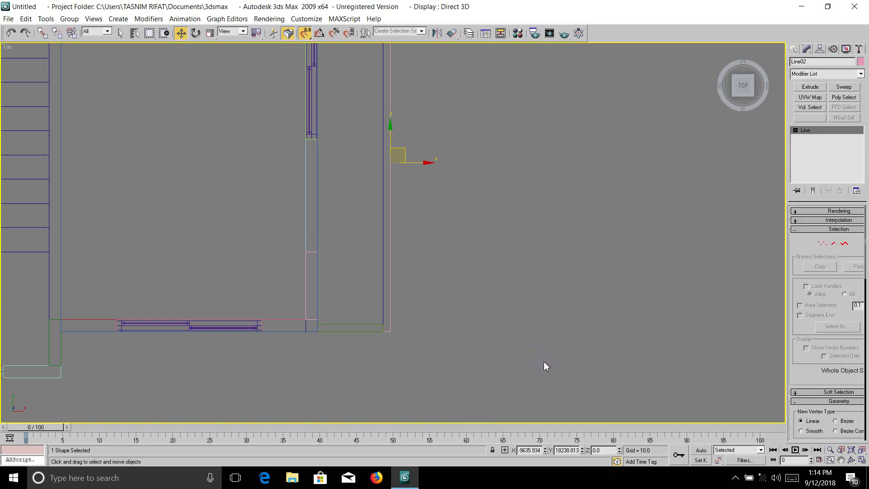
# At Segment level, nudge Line02's right vertical segment about 1.3 units left to the wall edge.
pyautogui.click(795, 131)
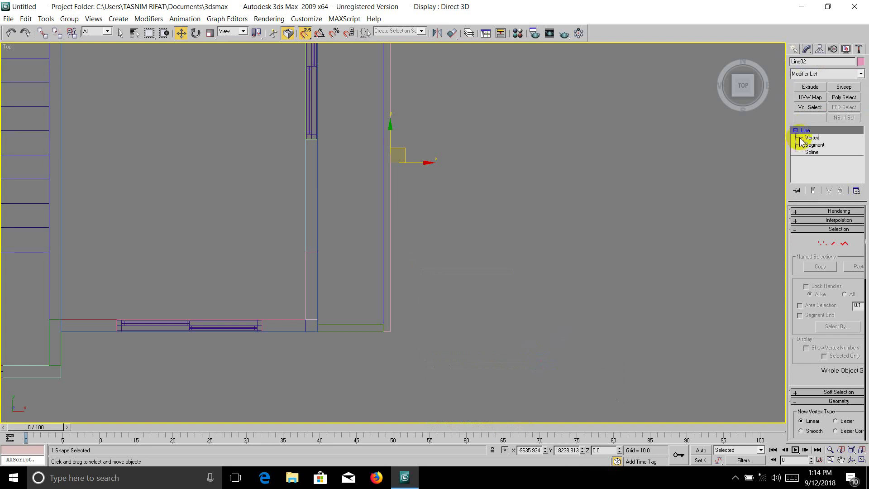
pyautogui.click(800, 138)
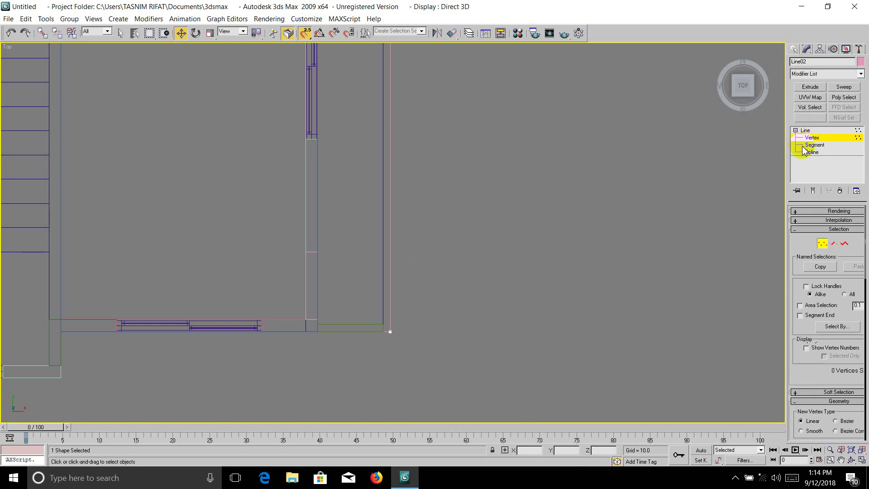
pyautogui.click(803, 145)
pyautogui.scroll(-3, 550, 199)
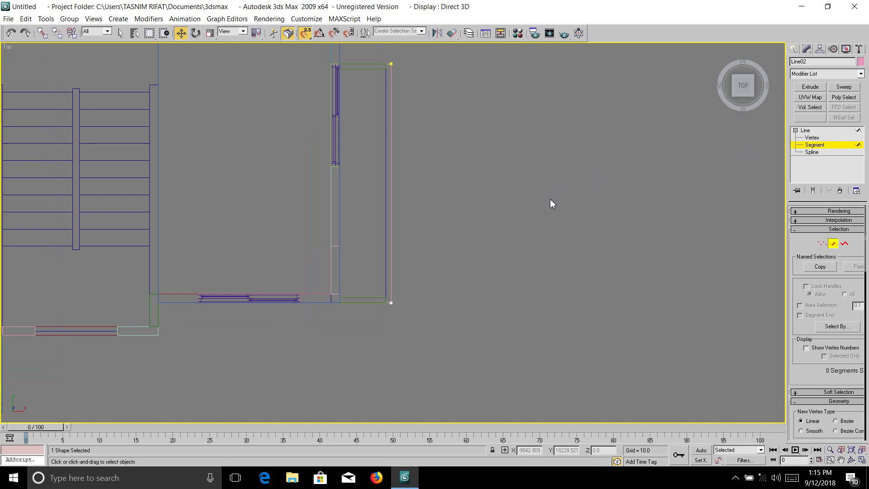
pyautogui.scroll(-2, 549, 199)
pyautogui.scroll(1, 399, 137)
pyautogui.scroll(2, 399, 137)
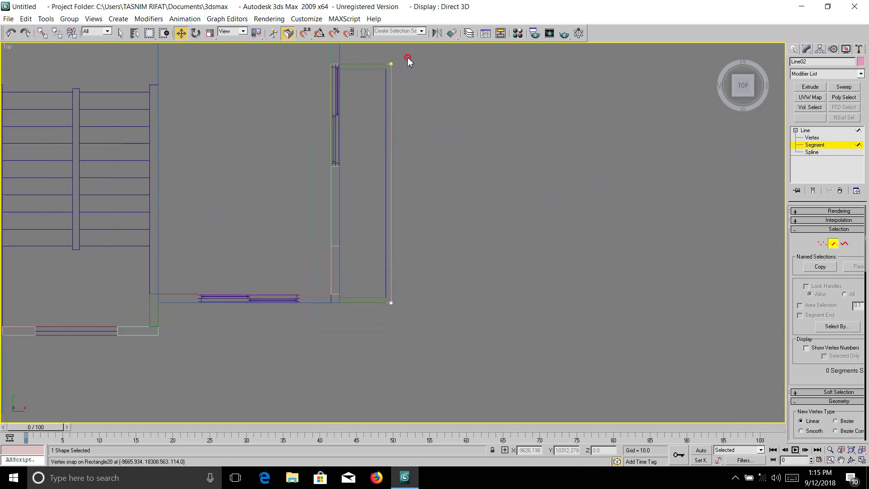
pyautogui.moveTo(407, 61); pyautogui.dragTo(380, 339)
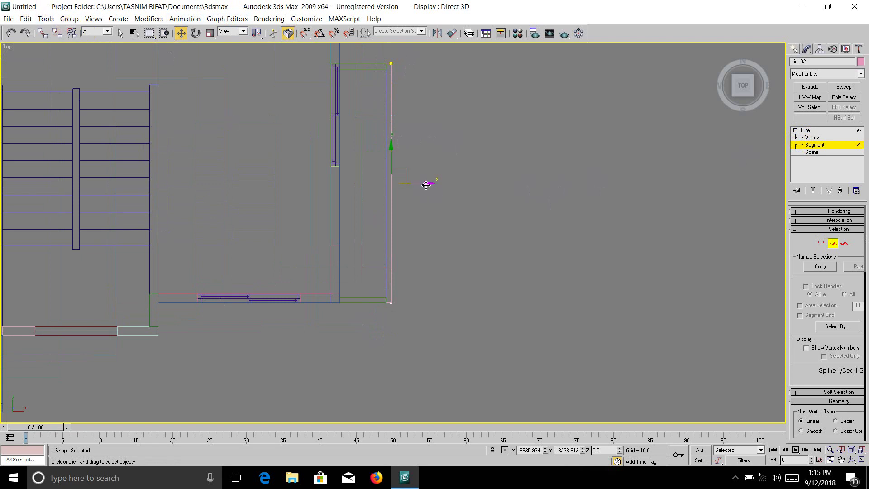
pyautogui.moveTo(426, 185); pyautogui.dragTo(424, 185)
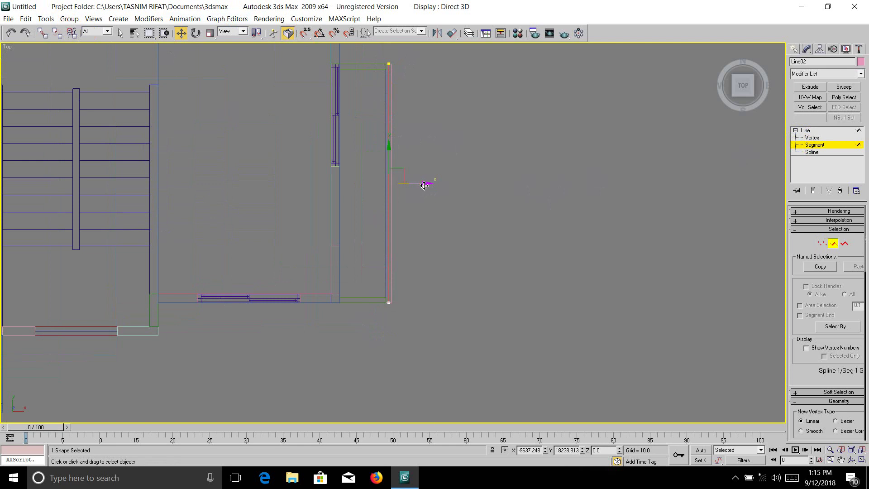
# Apply a Sweep modifier to Line02 with the built-in Cylinder section.
pyautogui.click(844, 89)
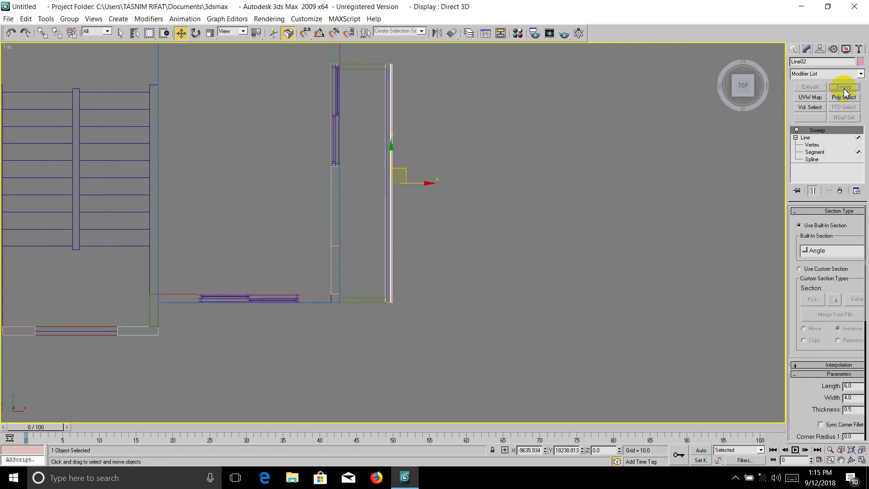
pyautogui.click(822, 251)
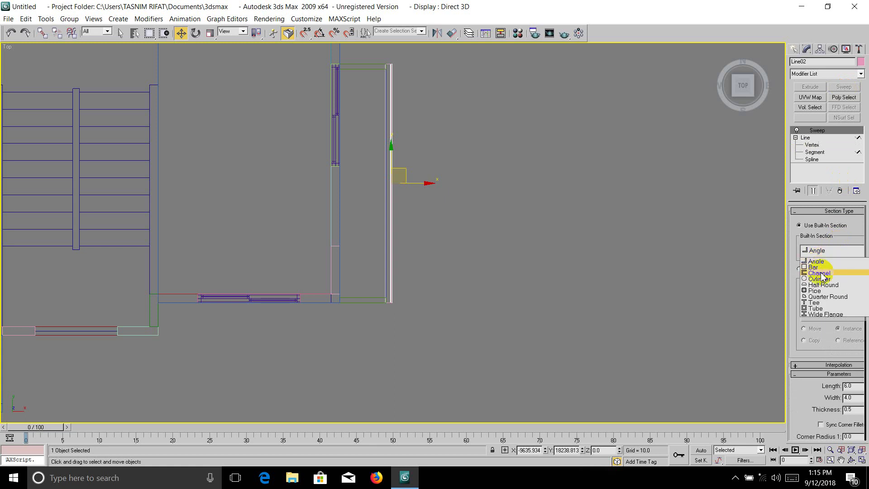
pyautogui.click(819, 274)
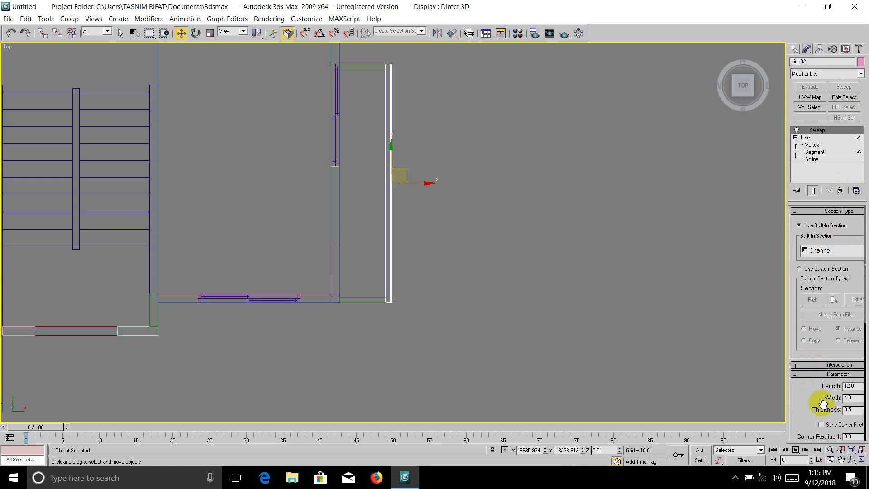
pyautogui.scroll(-1, 823, 401)
pyautogui.scroll(-1, 824, 402)
pyautogui.scroll(-1, 822, 403)
pyautogui.scroll(-1, 822, 402)
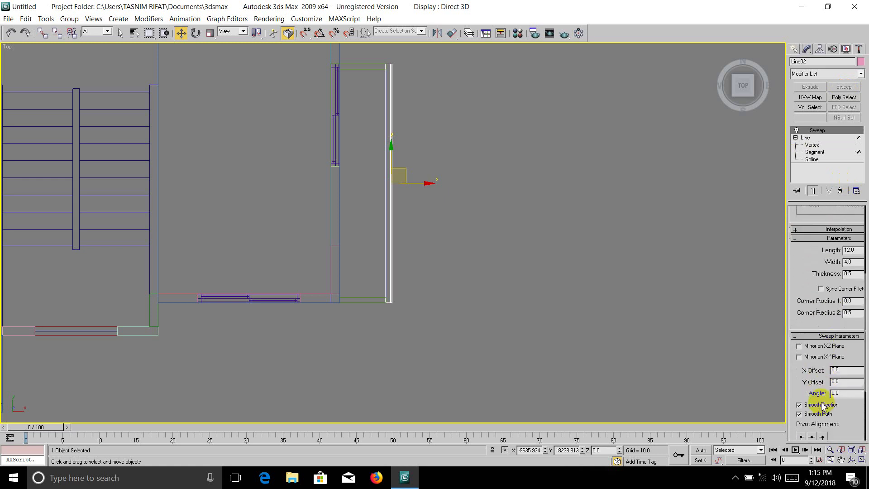
pyautogui.scroll(-1, 822, 401)
pyautogui.scroll(-1, 818, 389)
pyautogui.scroll(1, 819, 372)
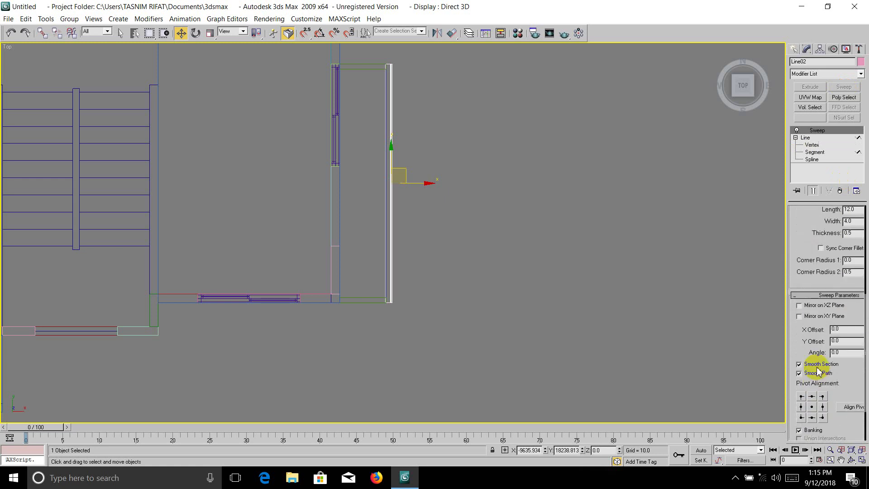
pyautogui.scroll(1, 817, 367)
pyautogui.scroll(1, 817, 369)
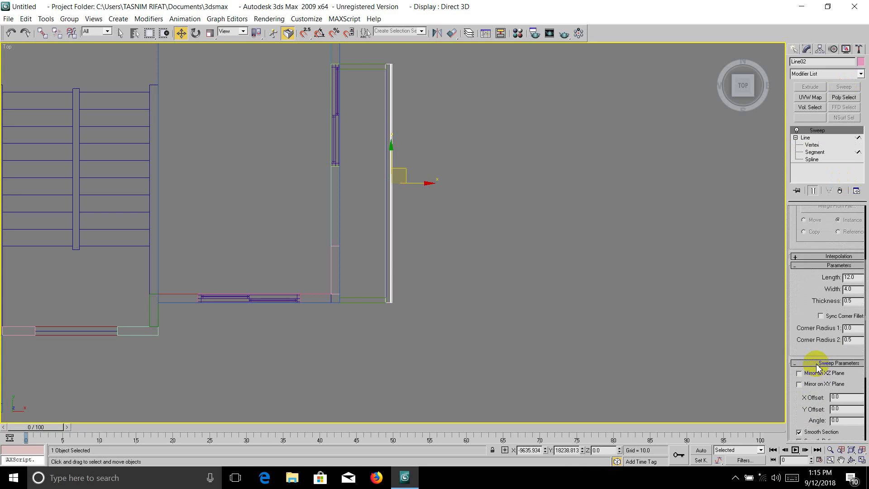
pyautogui.scroll(1, 818, 368)
pyautogui.scroll(1, 817, 369)
pyautogui.scroll(1, 818, 368)
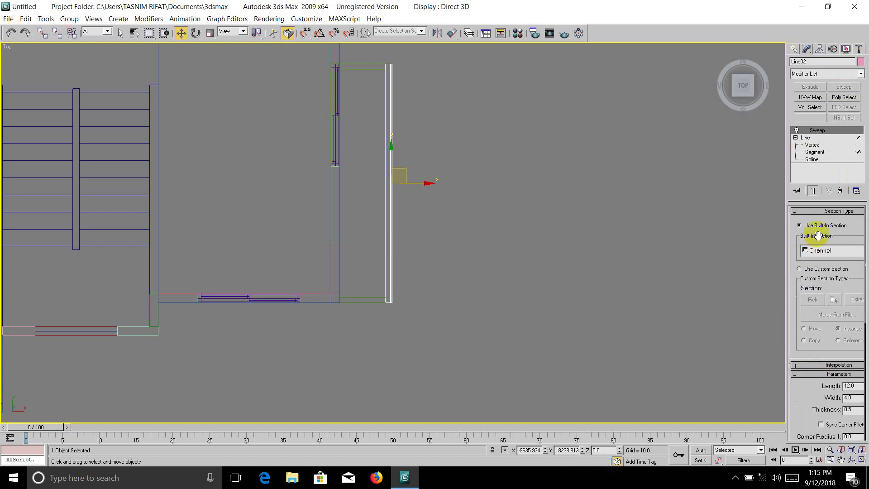
pyautogui.click(820, 251)
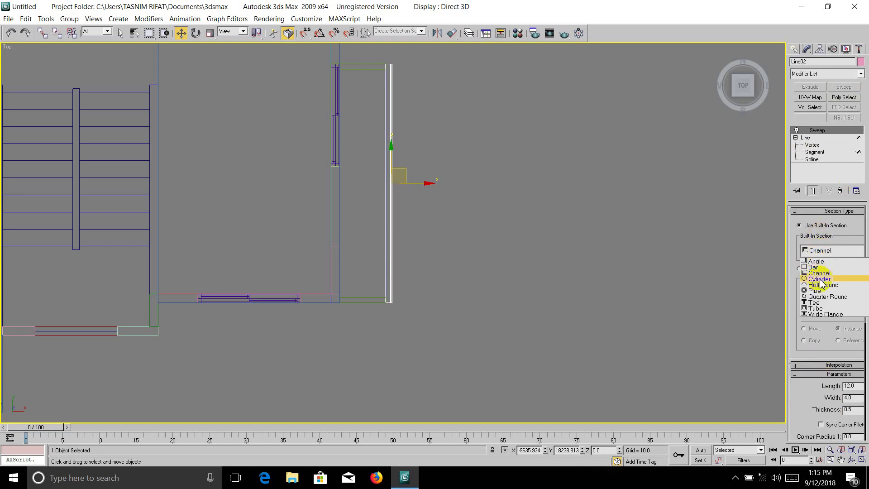
pyautogui.click(820, 278)
# Set the Sweep cylinder section radius to 0.75.
pyautogui.scroll(-2, 820, 280)
pyautogui.scroll(-2, 820, 283)
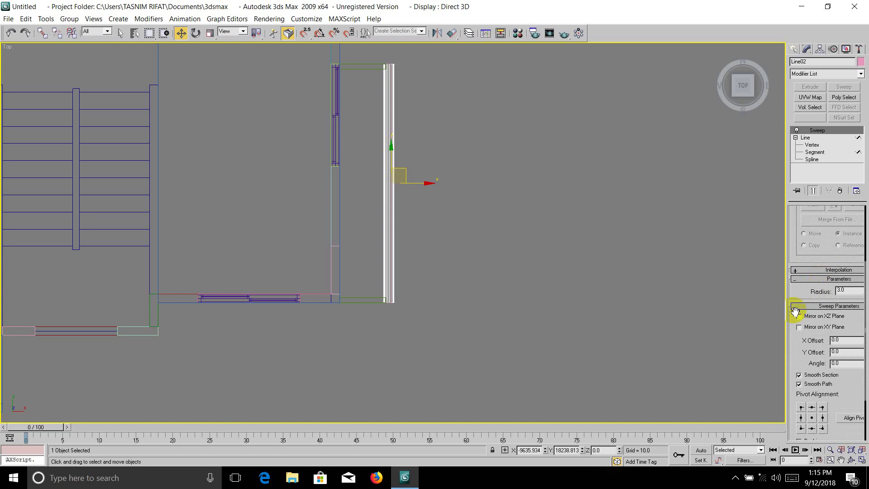
pyautogui.moveTo(849, 290); pyautogui.dragTo(814, 291)
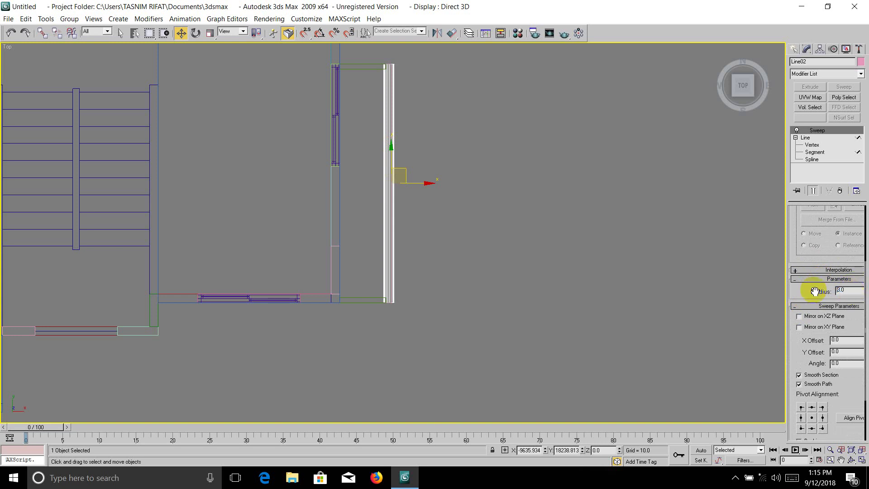
pyautogui.press('Home')
pyautogui.write('5')
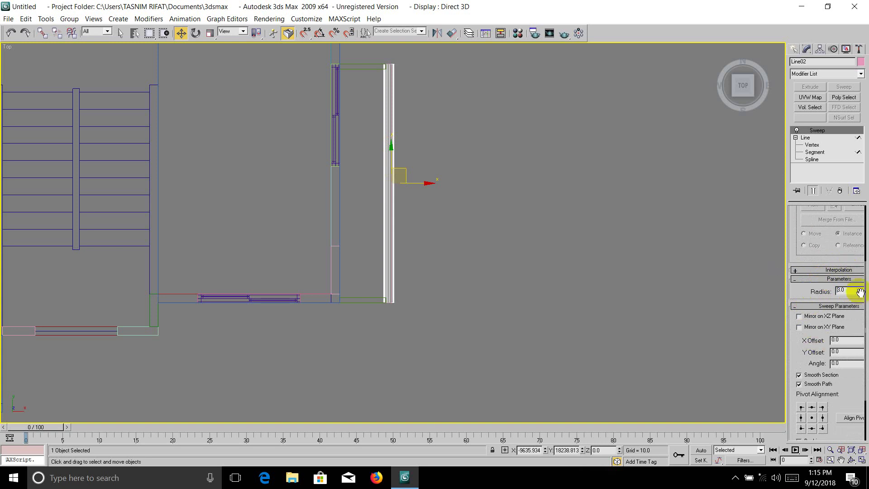
pyautogui.moveTo(851, 290); pyautogui.dragTo(811, 300)
pyautogui.press('BackSpace')
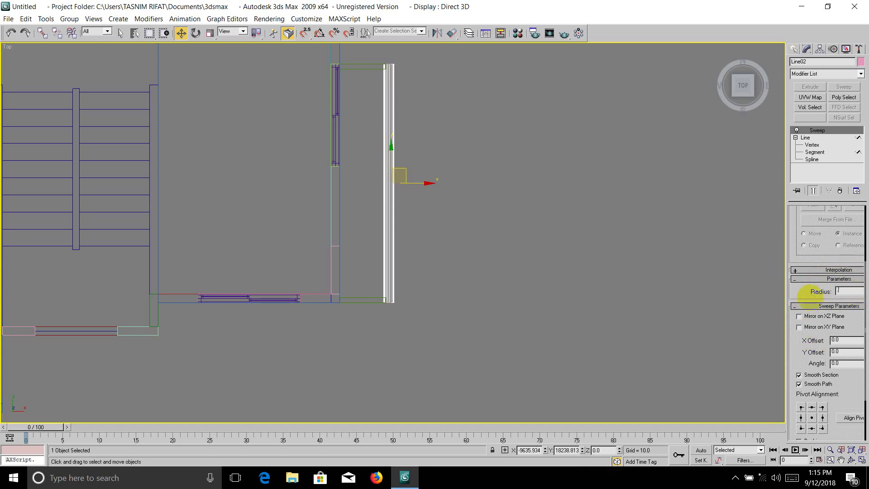
pyautogui.write('2')
pyautogui.press('Return')
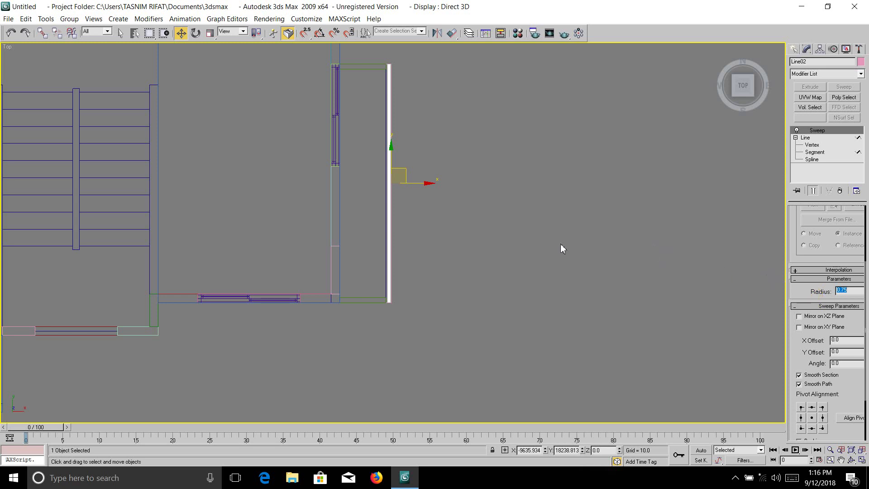
pyautogui.click(793, 50)
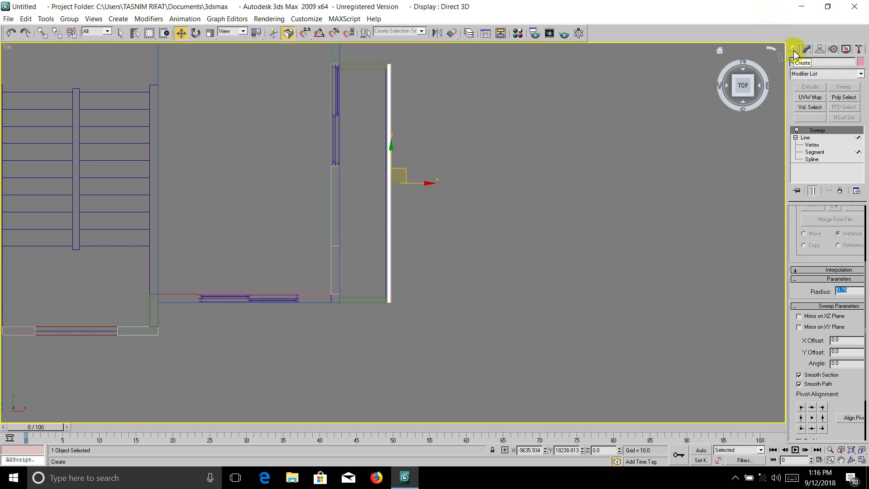
# Adjust the rail's Z position in the Move Transform Type-In.
pyautogui.click(187, 35)
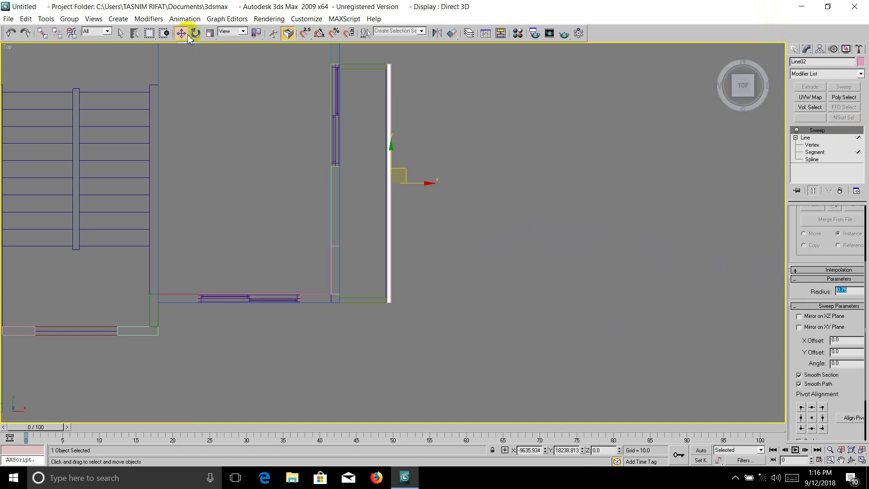
pyautogui.rightClick(186, 35)
pyautogui.doubleClick(375, 239)
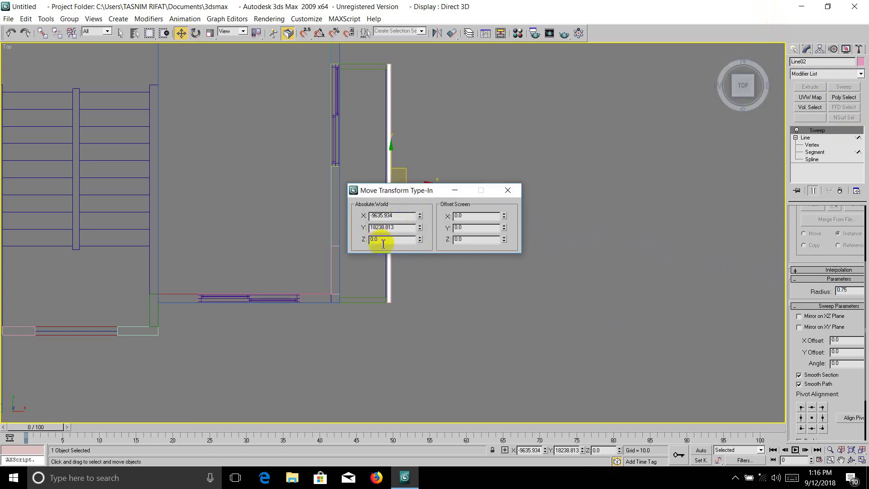
pyautogui.moveTo(373, 240); pyautogui.dragTo(362, 244)
pyautogui.write('8')
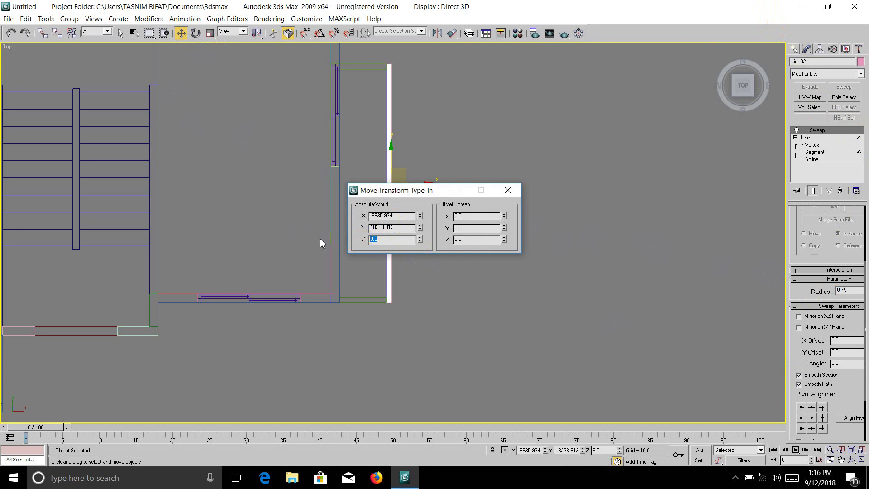
pyautogui.click(507, 190)
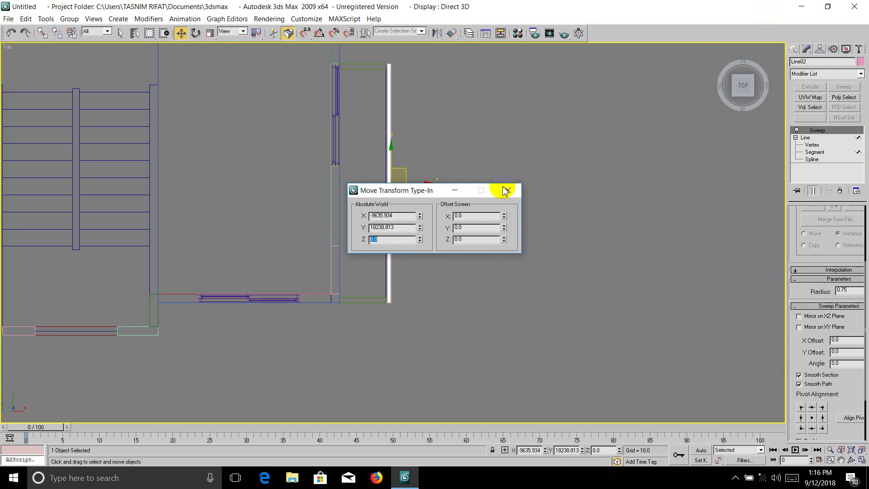
# Maximize the Perspective viewport and frame the balcony with its pink rail.
pyautogui.click(861, 449)
pyautogui.rightClick(747, 405)
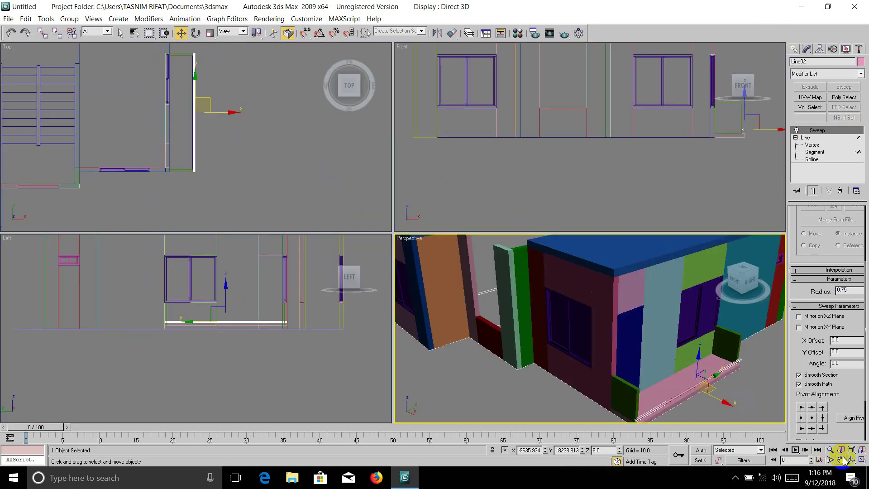
pyautogui.click(861, 459)
pyautogui.click(711, 397)
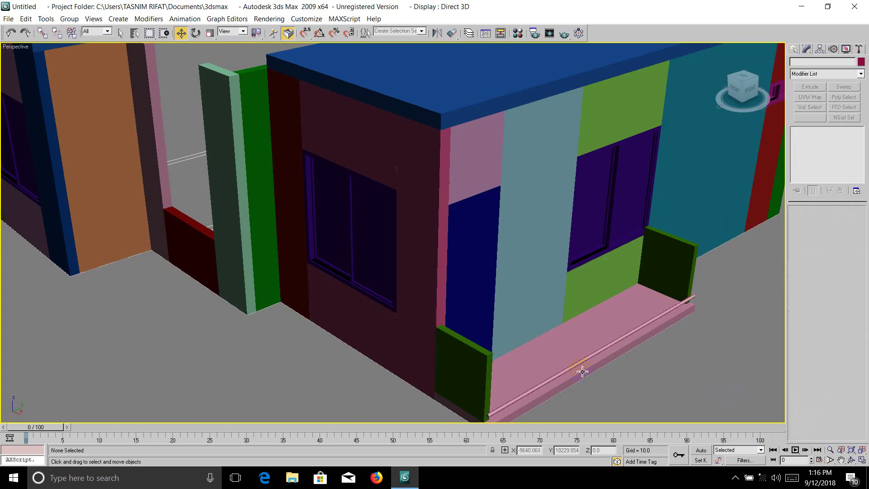
pyautogui.scroll(3, 562, 340)
pyautogui.scroll(-3, 563, 339)
pyautogui.moveTo(563, 339); pyautogui.dragTo(505, 288, button='middle')
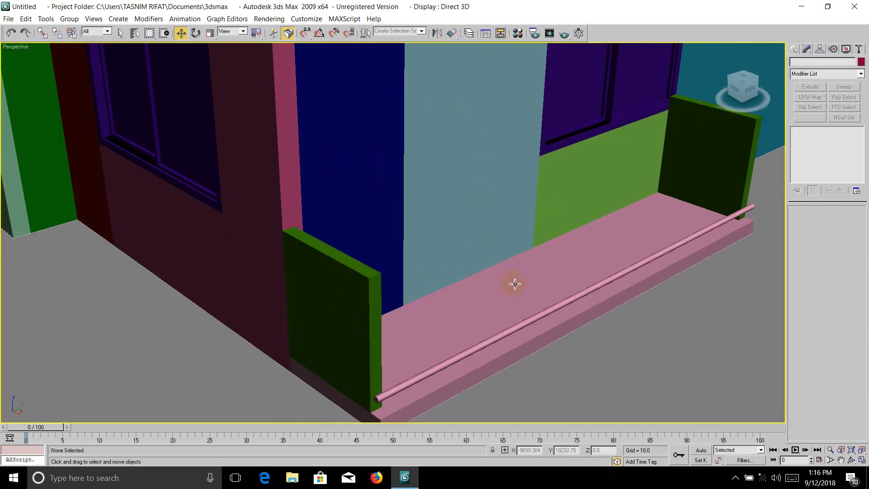
pyautogui.click(471, 353)
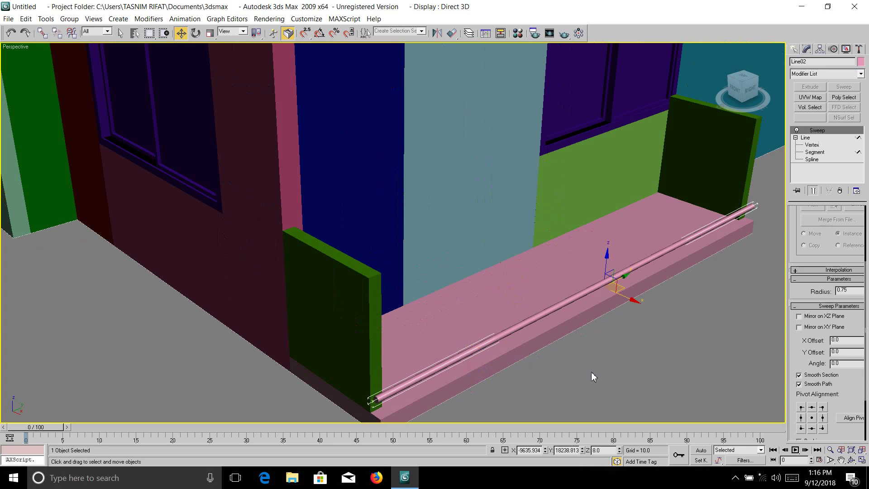
pyautogui.click(615, 378)
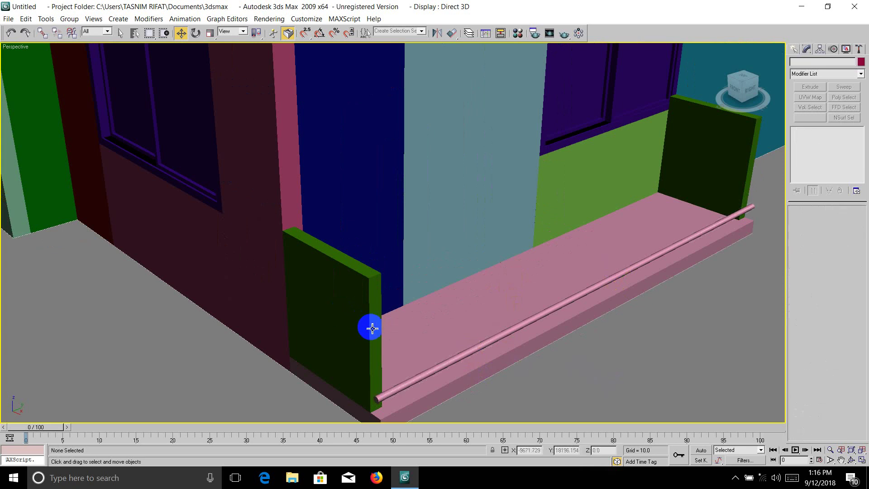
# Delete both green side panels from the balcony ends.
pyautogui.click(368, 314)
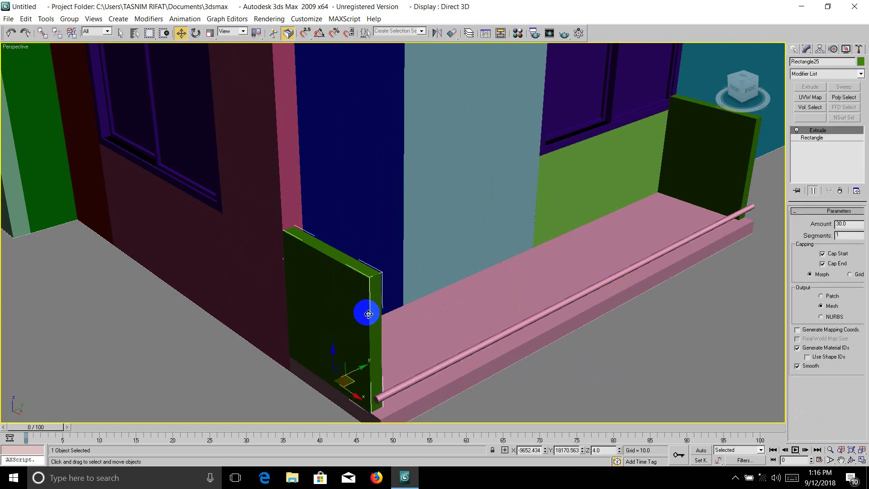
pyautogui.press('Delete')
pyautogui.click(725, 155)
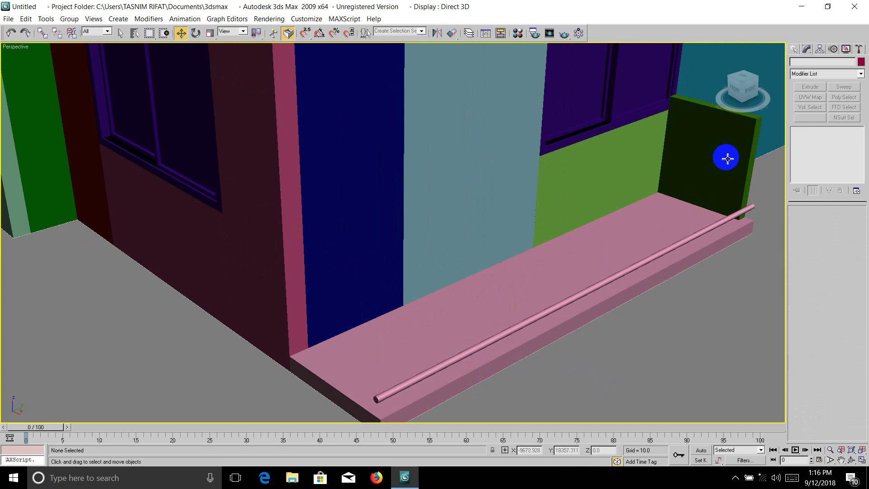
pyautogui.press('Delete')
# Switch to a maximized Top viewport.
pyautogui.click(842, 460)
pyautogui.click(861, 460)
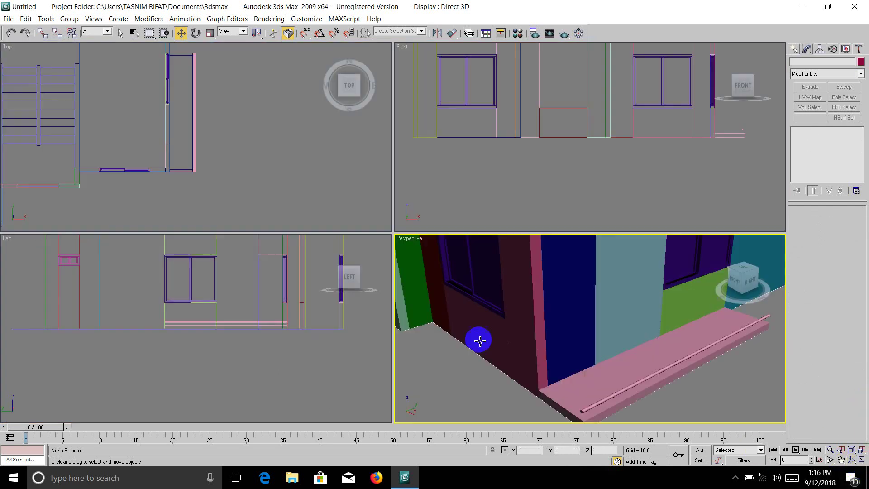
pyautogui.click(316, 229)
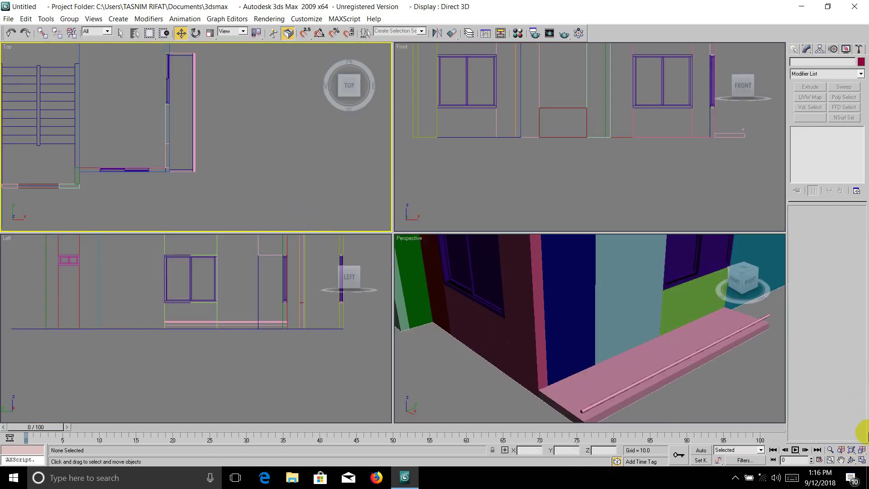
pyautogui.click(861, 460)
pyautogui.scroll(2, 375, 305)
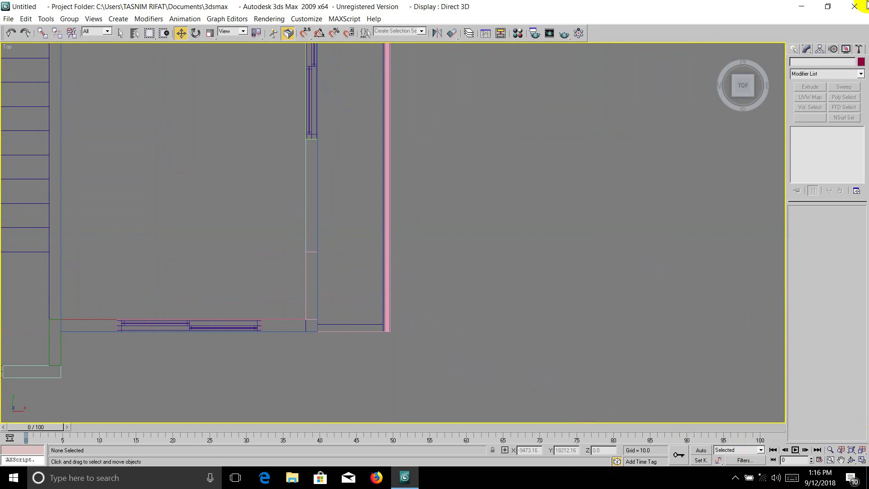
pyautogui.click(794, 48)
# Snap-draw a 3×30 rectangle at the balcony corner, extrude it 30, and set Z to 4.
pyautogui.click(850, 119)
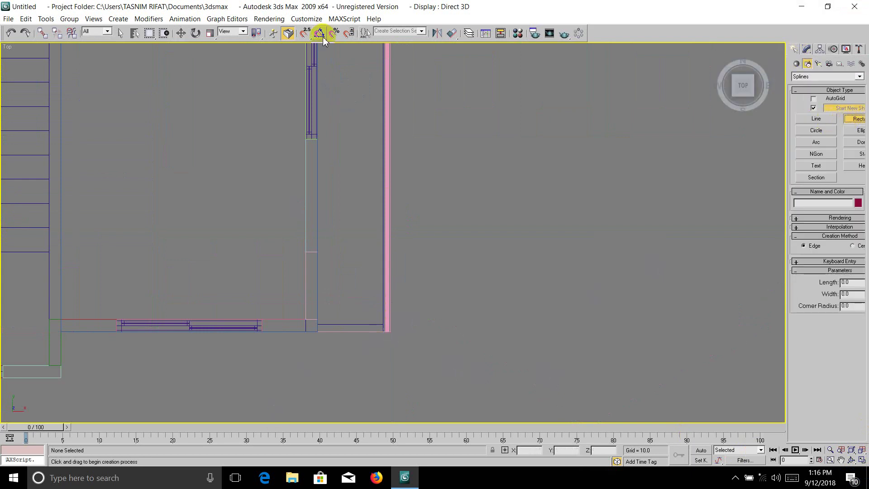
pyautogui.click(305, 33)
pyautogui.moveTo(390, 332); pyautogui.dragTo(318, 325)
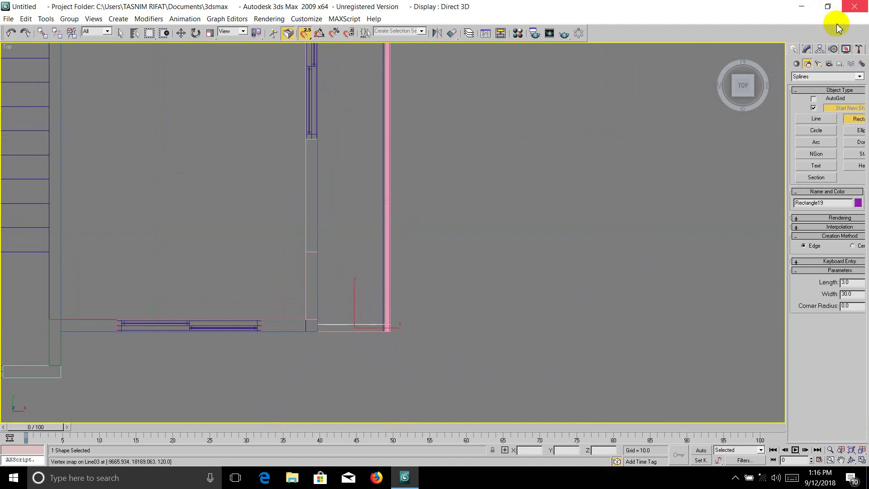
pyautogui.click(806, 49)
pyautogui.click(805, 89)
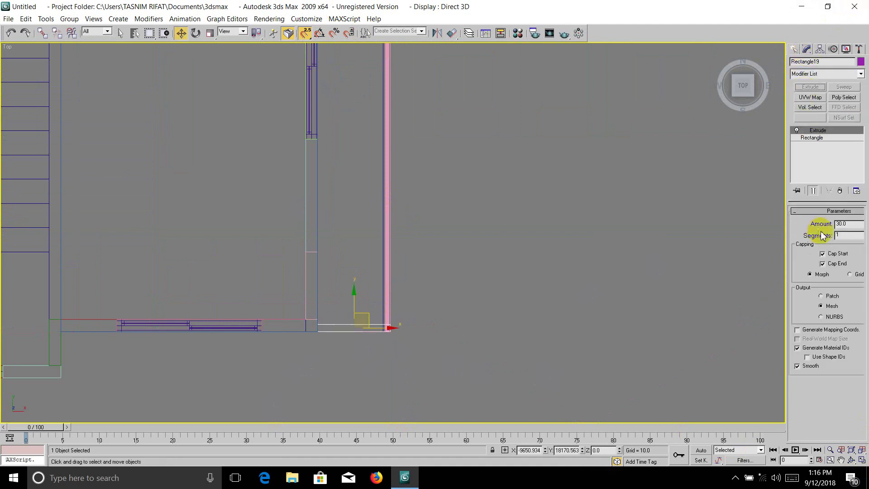
pyautogui.rightClick(180, 33)
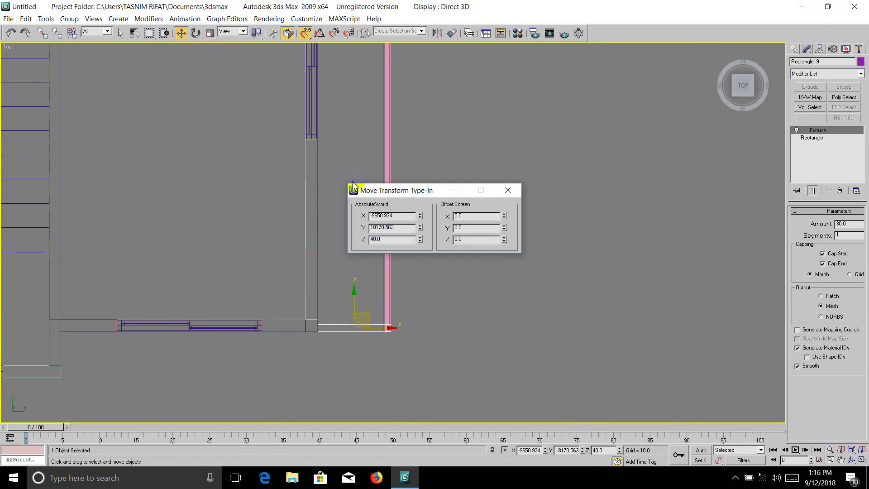
pyautogui.moveTo(387, 238); pyautogui.dragTo(363, 240)
pyautogui.write('4')
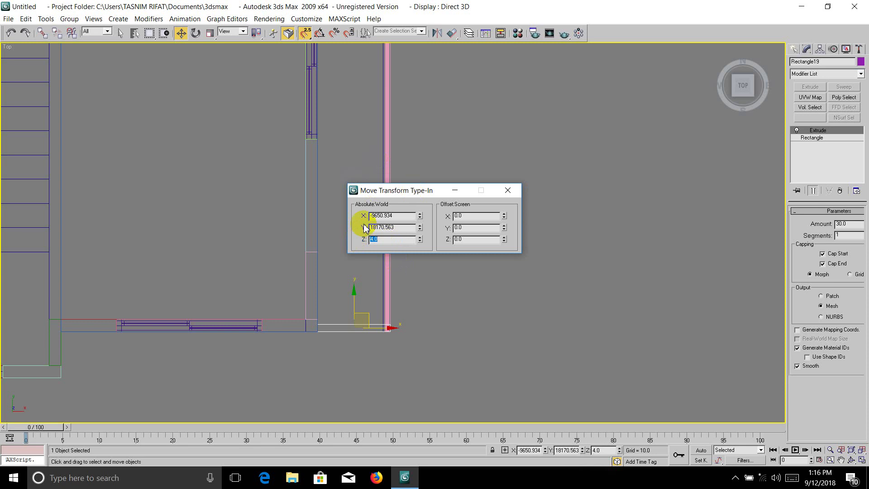
pyautogui.click(508, 190)
pyautogui.scroll(-2, 398, 158)
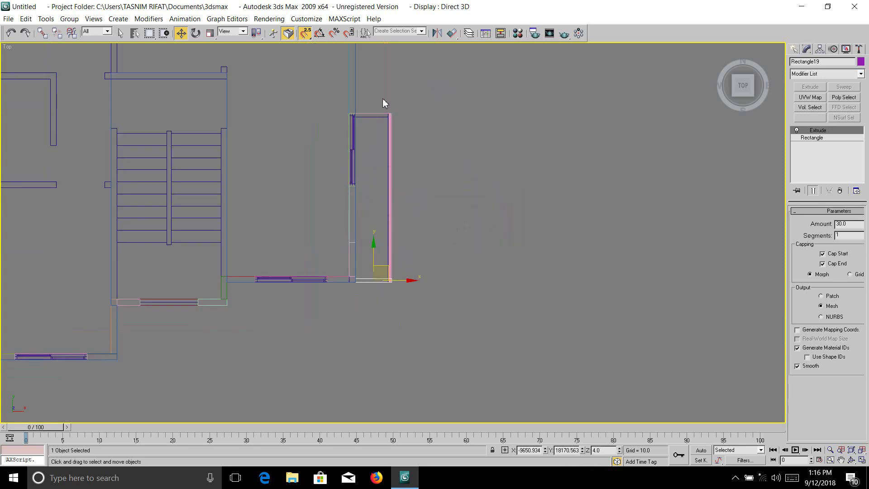
pyautogui.scroll(1, 383, 136)
pyautogui.scroll(-1, 367, 244)
# Copy the Rectangle25 side panel to the balcony's opposite end.
pyautogui.keyDown('shift'); pyautogui.moveTo(375, 246); pyautogui.dragTo(361, 80); pyautogui.keyUp('shift')
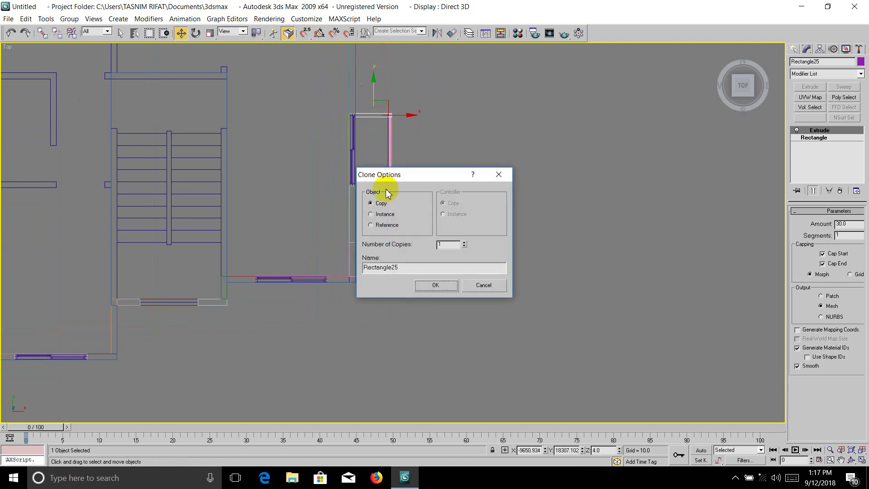
pyautogui.click(435, 286)
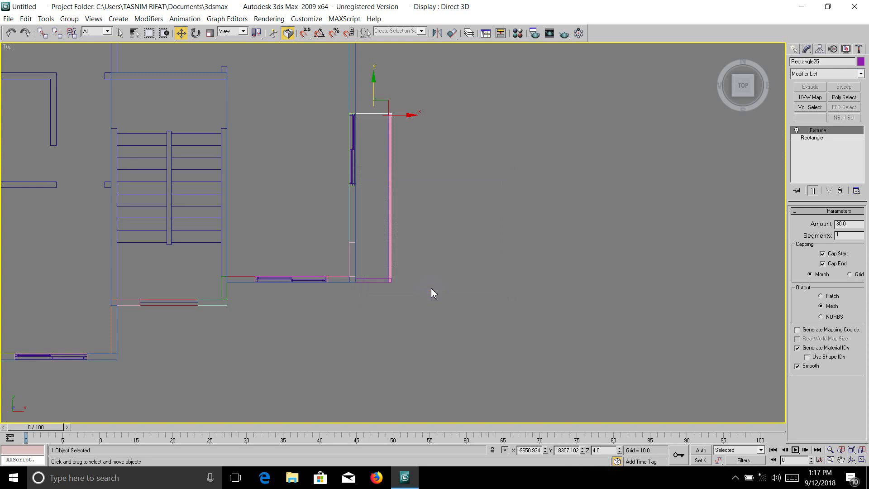
pyautogui.click(862, 460)
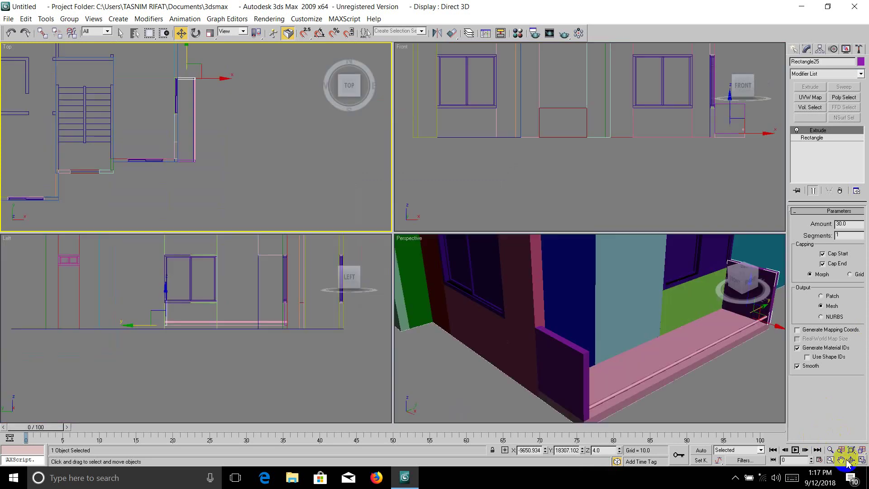
pyautogui.rightClick(708, 409)
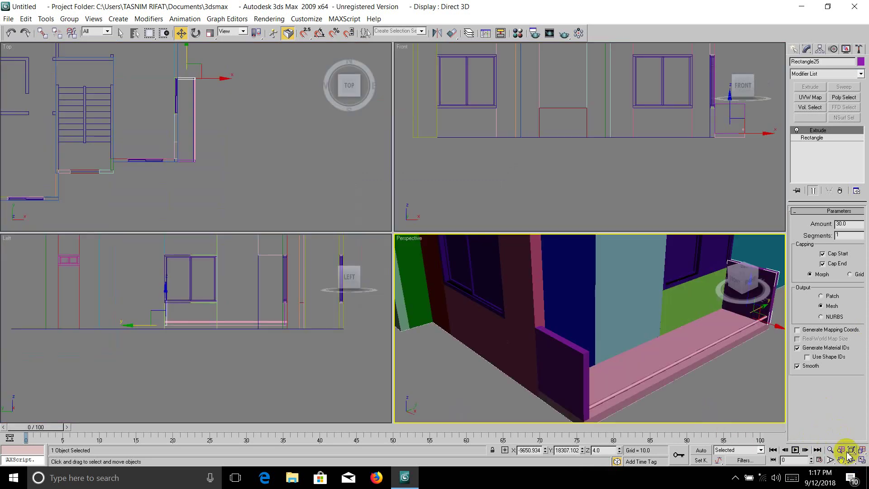
pyautogui.click(862, 459)
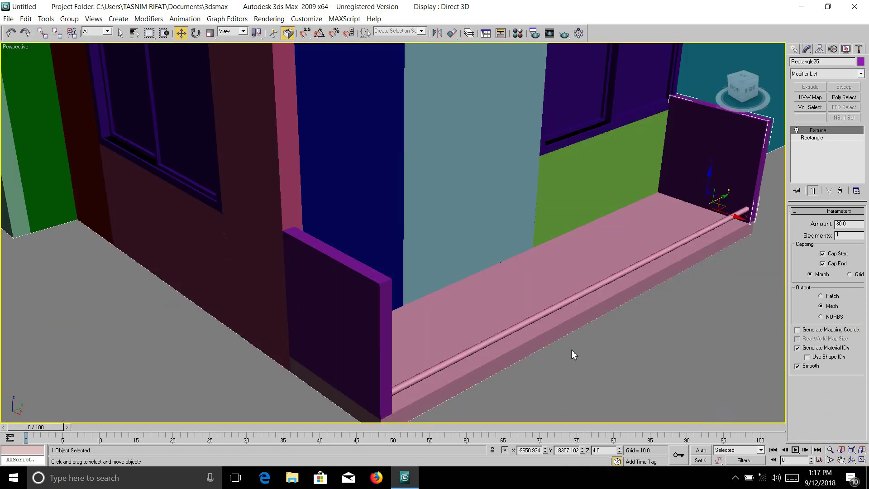
pyautogui.click(529, 321)
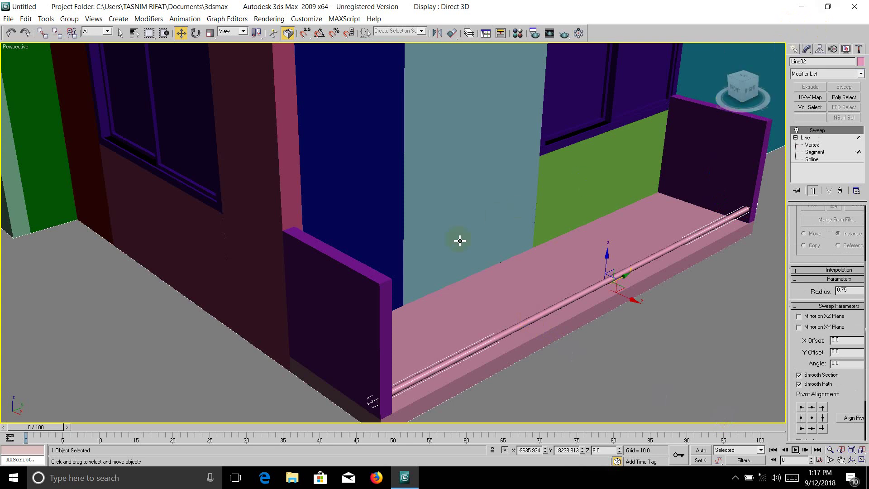
# Change the Line02 rail's object colour from pink to black.
pyautogui.click(794, 49)
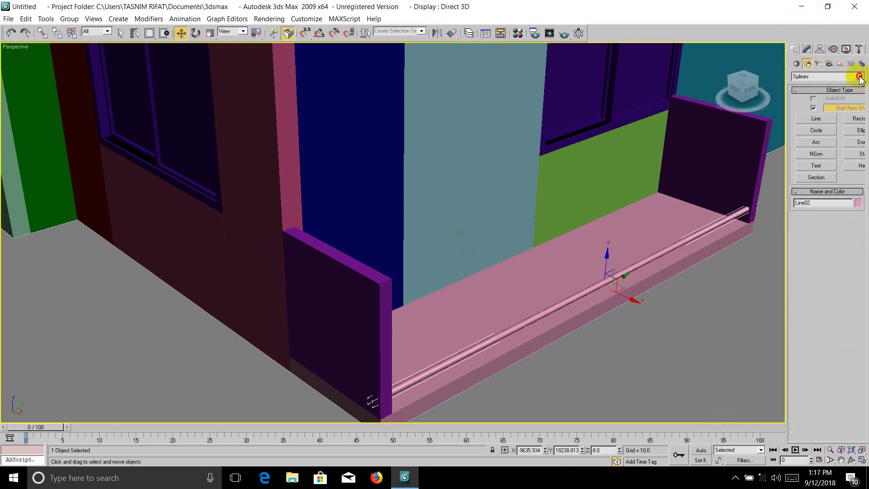
pyautogui.click(807, 49)
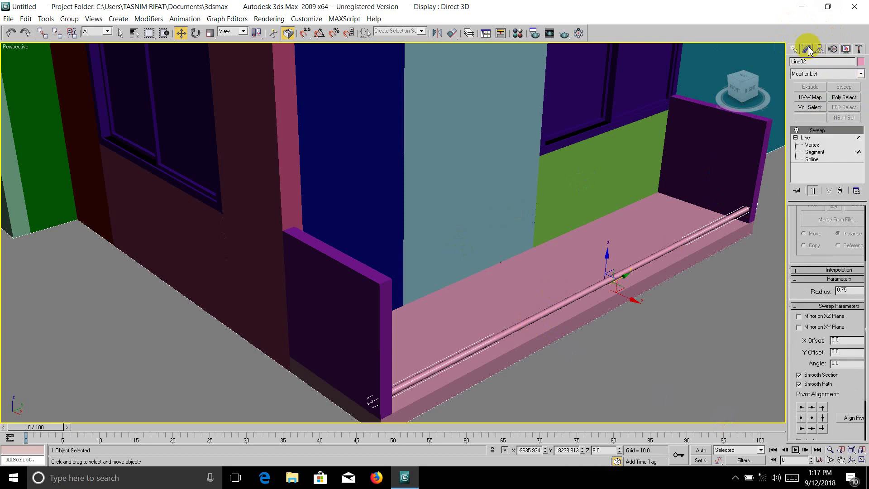
pyautogui.click(862, 71)
pyautogui.click(525, 262)
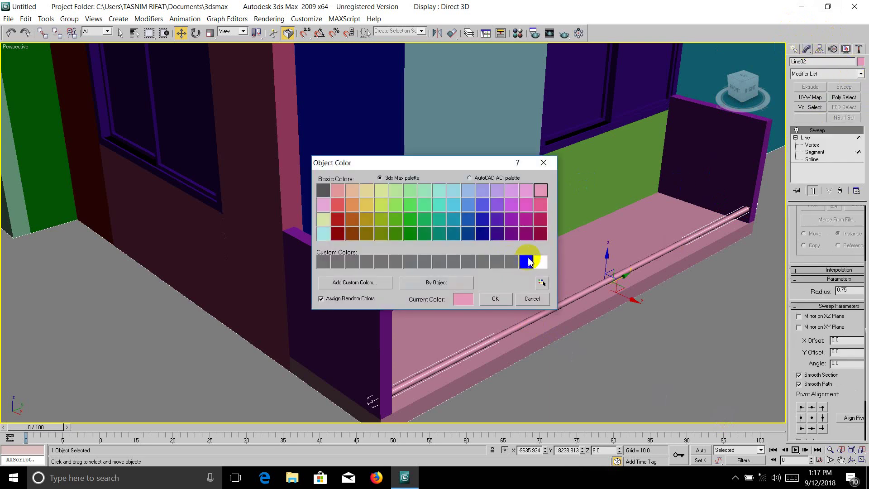
pyautogui.click(496, 298)
pyautogui.click(605, 323)
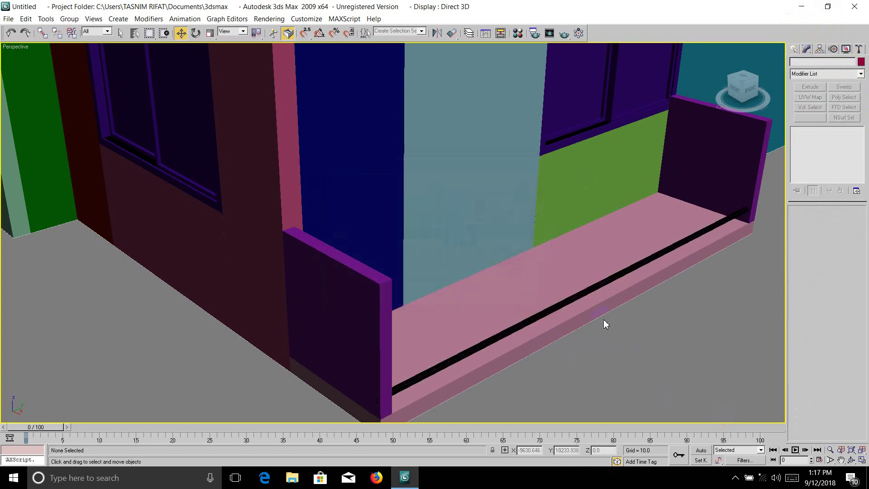
pyautogui.scroll(5, 606, 310)
pyautogui.scroll(-5, 592, 309)
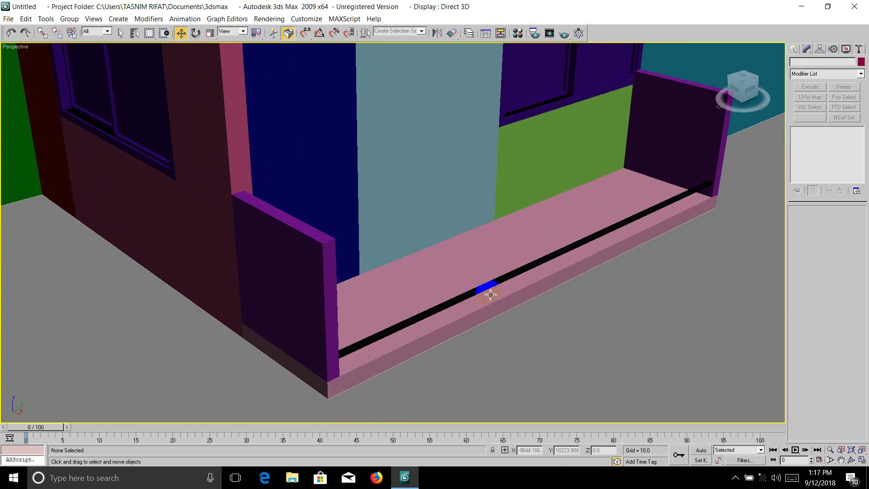
pyautogui.scroll(4, 490, 287)
pyautogui.moveTo(490, 287); pyautogui.dragTo(485, 263, button='middle')
pyautogui.scroll(-4, 485, 263)
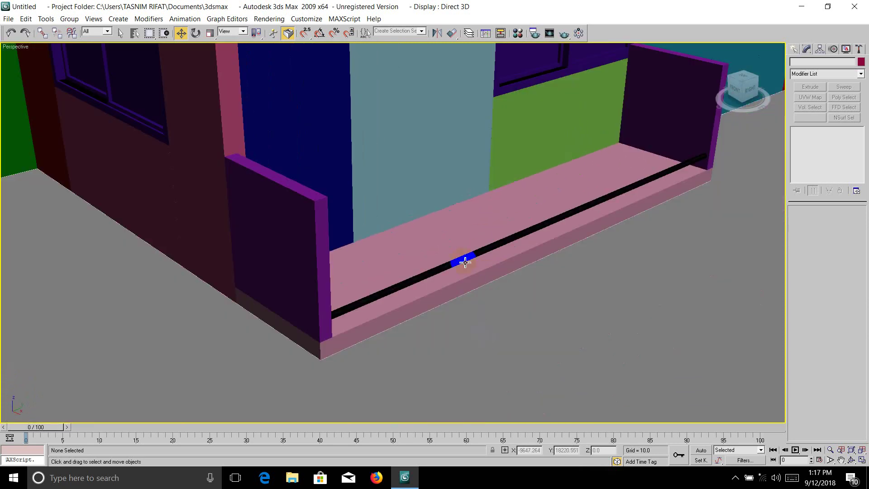
pyautogui.click(464, 262)
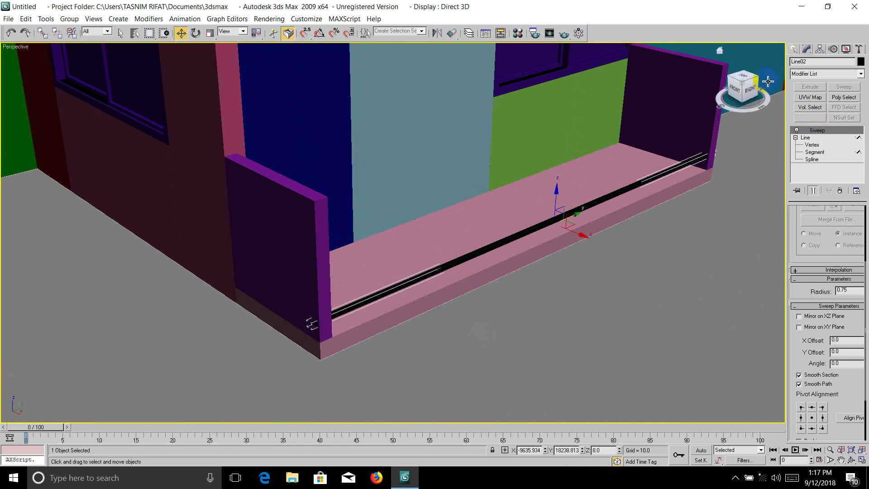
# Array the black rail upward into stacked copies across the balcony front.
pyautogui.click(578, 35)
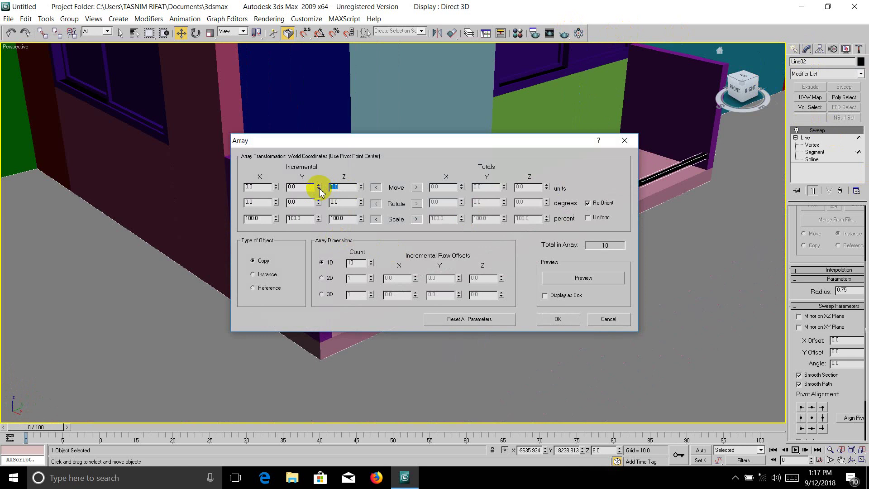
pyautogui.write('4')
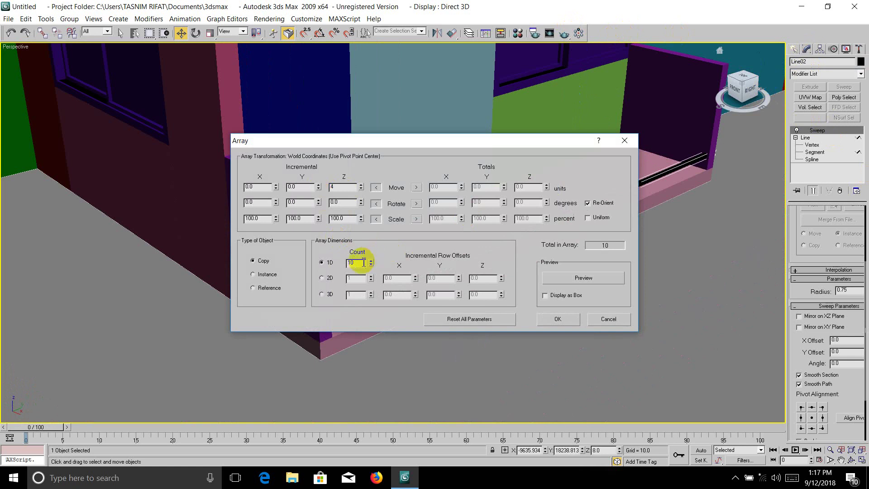
pyautogui.click(335, 263)
pyautogui.write('9')
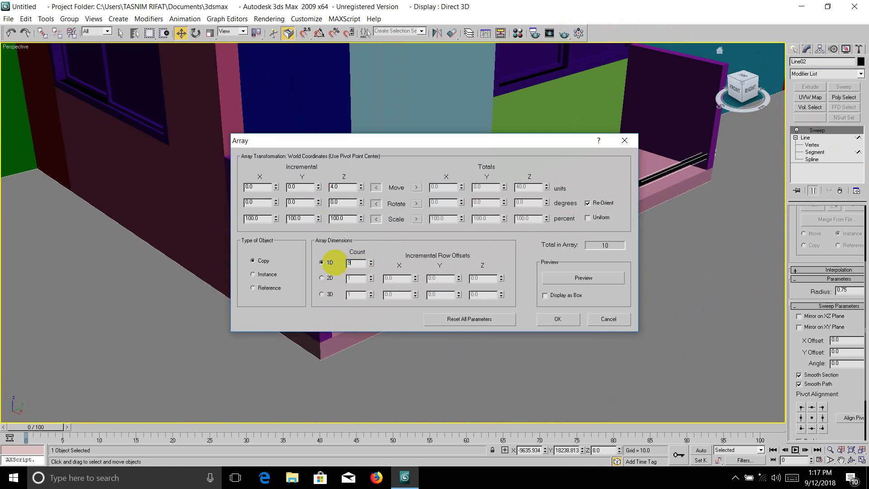
pyautogui.click(554, 317)
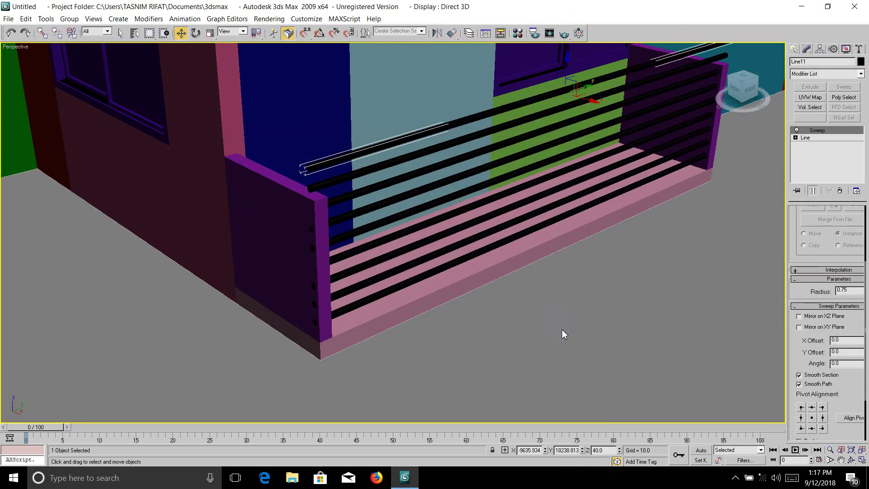
# Delete the two topmost rail copies.
pyautogui.click(561, 330)
pyautogui.click(350, 154)
pyautogui.press('Delete')
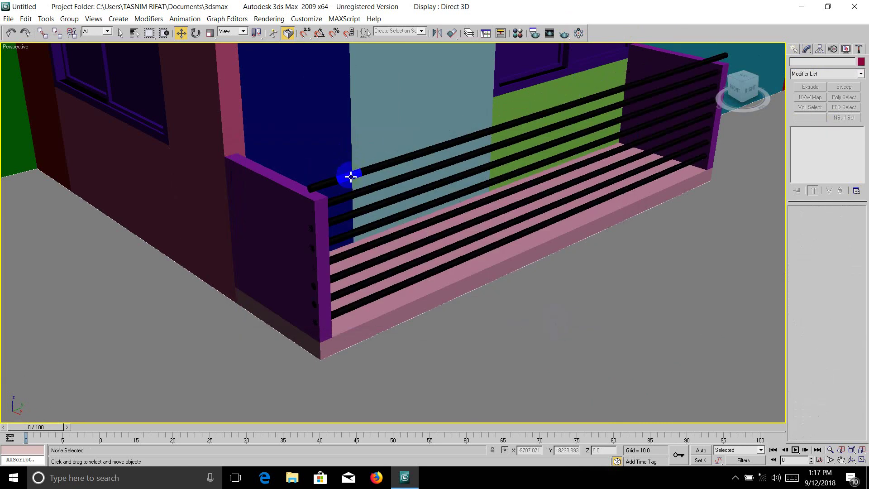
pyautogui.click(351, 177)
pyautogui.press('Delete')
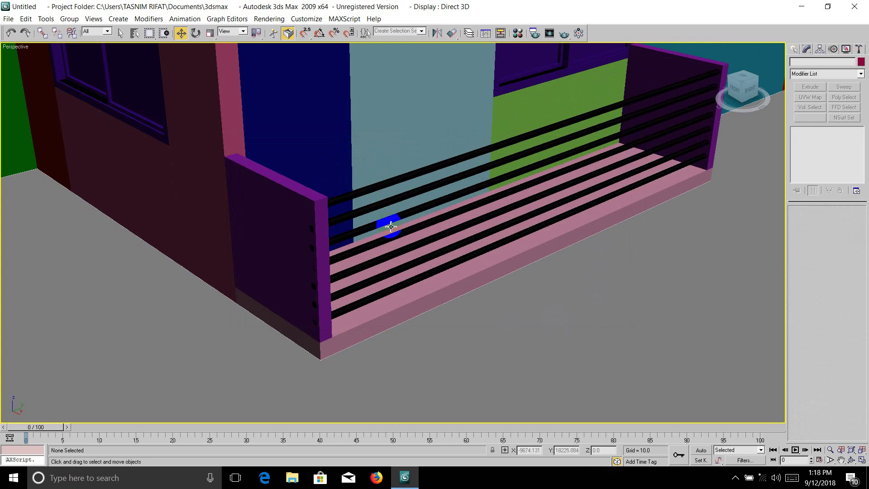
pyautogui.scroll(3, 387, 227)
pyautogui.scroll(-2, 349, 247)
pyautogui.scroll(-4, 381, 224)
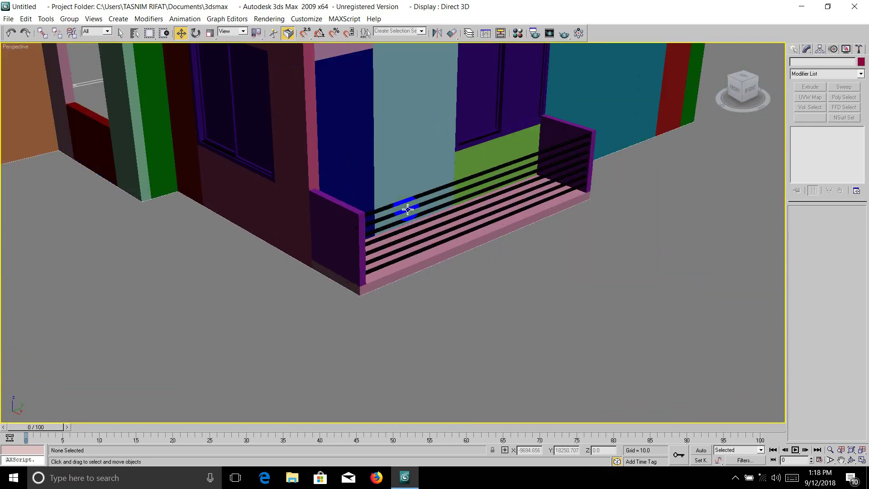
pyautogui.scroll(3, 479, 185)
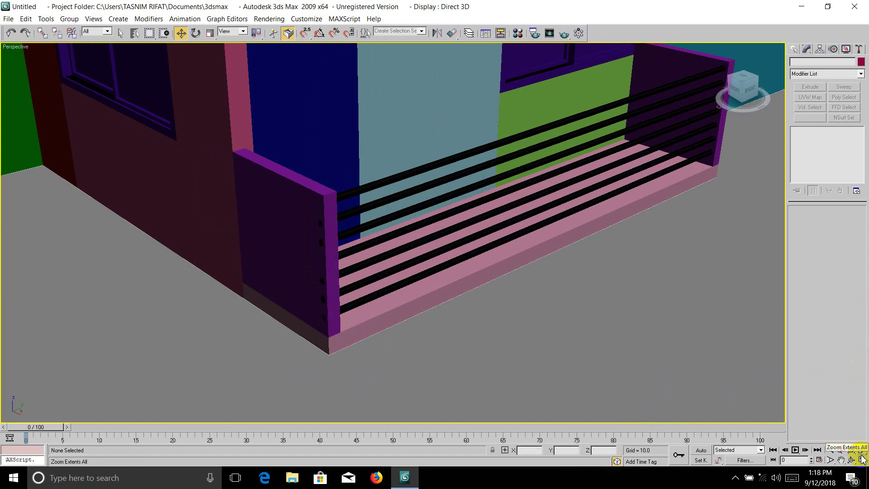
pyautogui.click(832, 454)
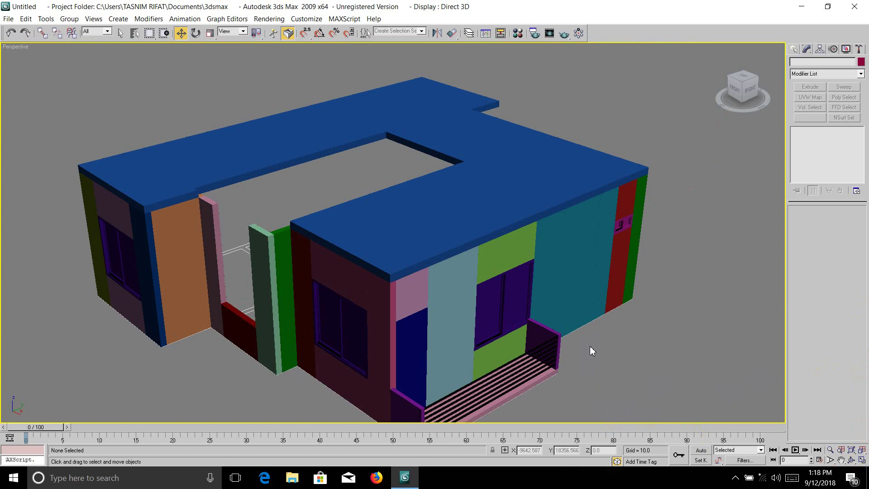
pyautogui.click(855, 460)
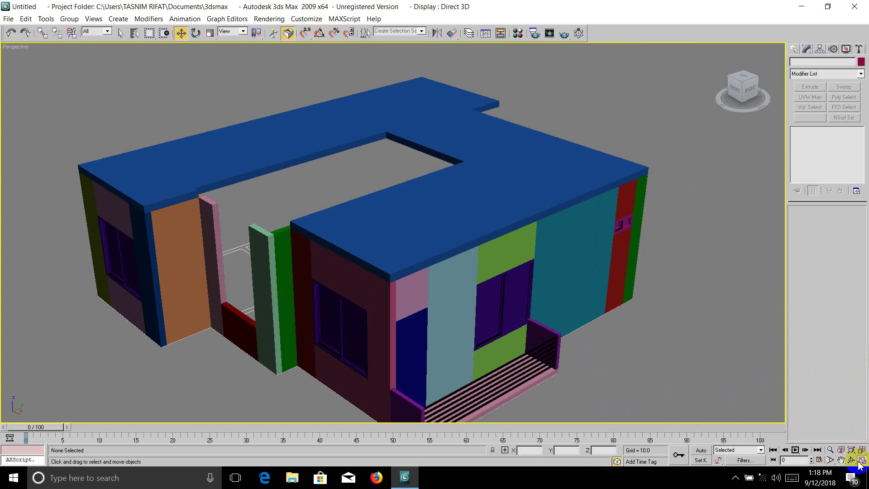
pyautogui.click(861, 460)
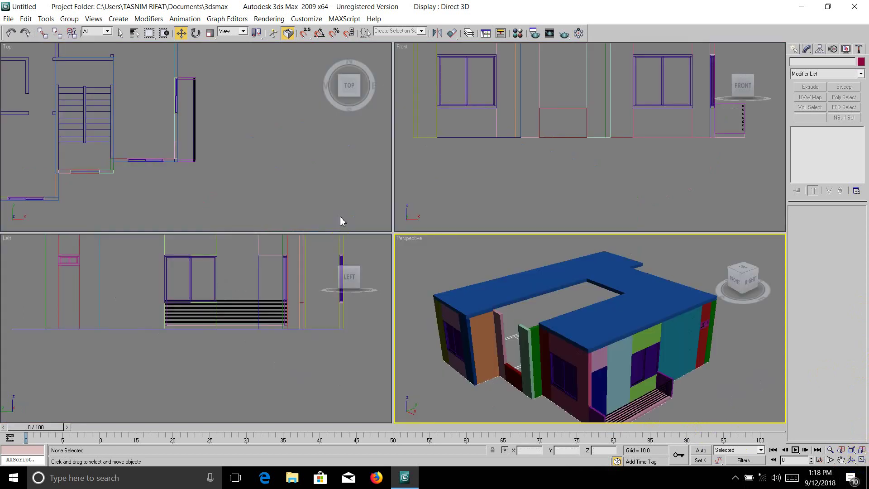
pyautogui.click(861, 460)
pyautogui.scroll(5, 384, 278)
pyautogui.scroll(3, 389, 283)
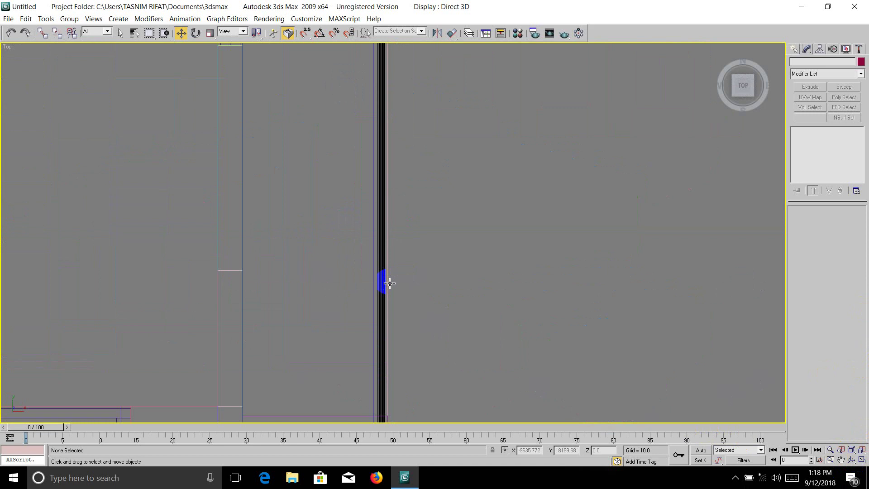
pyautogui.scroll(-8, 390, 283)
pyautogui.click(861, 460)
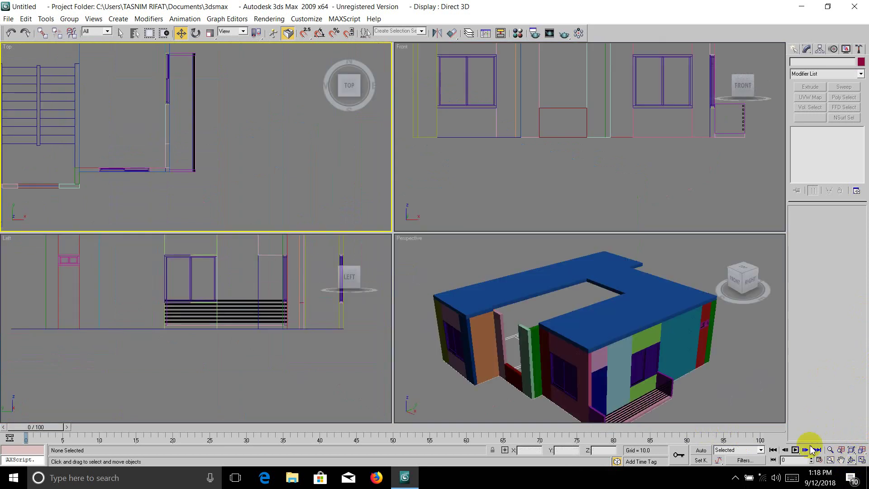
pyautogui.click(744, 398)
pyautogui.click(851, 459)
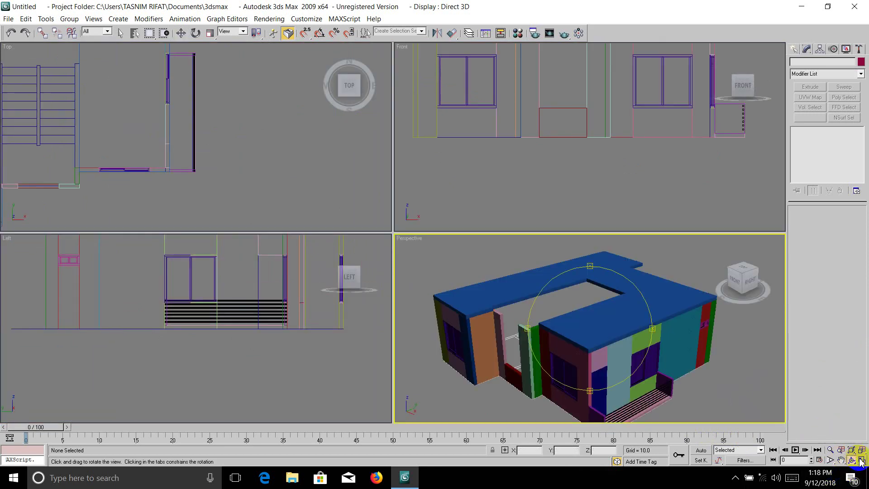
pyautogui.click(861, 460)
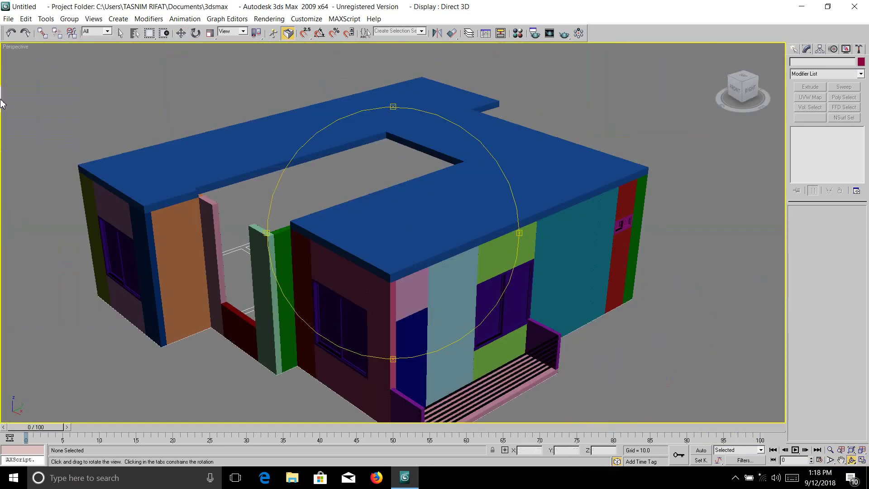
pyautogui.click(120, 33)
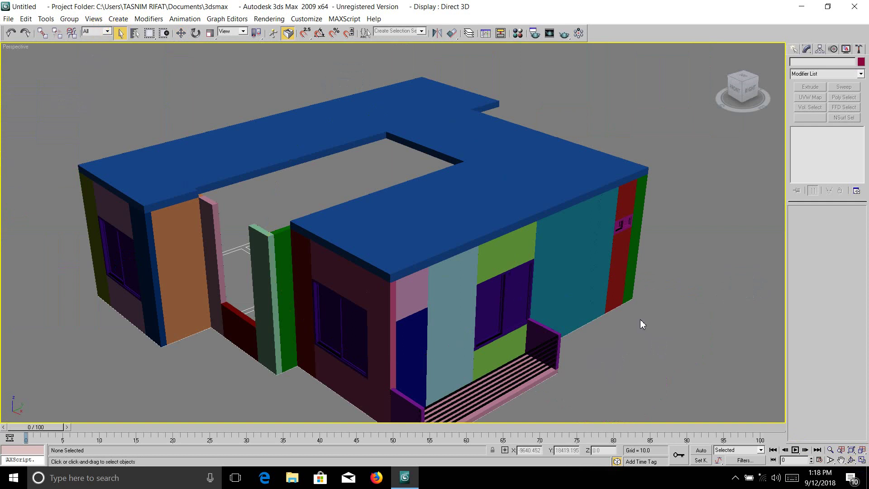
pyautogui.scroll(3, 580, 392)
pyautogui.scroll(-2, 494, 273)
pyautogui.scroll(-1, 580, 283)
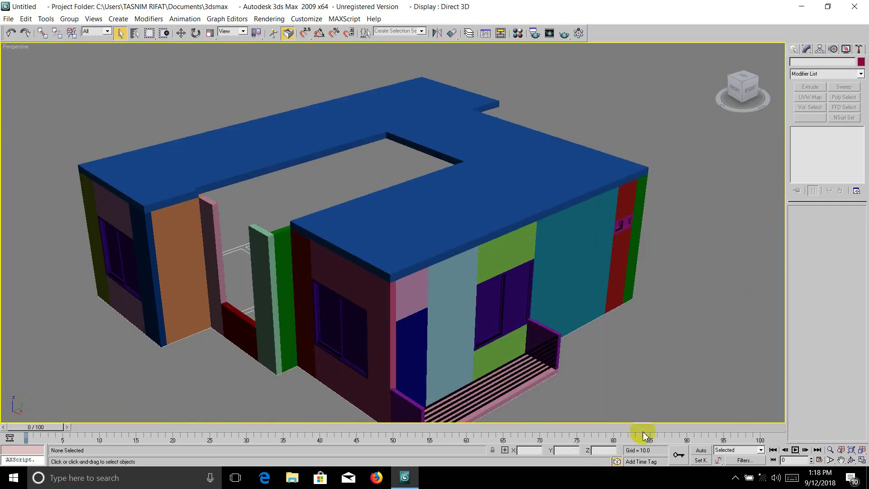
pyautogui.scroll(2, 617, 357)
pyautogui.scroll(-1, 552, 256)
# Remove the extra rail copies on the balcony floor and restore the four-viewport layout.
pyautogui.scroll(4, 502, 275)
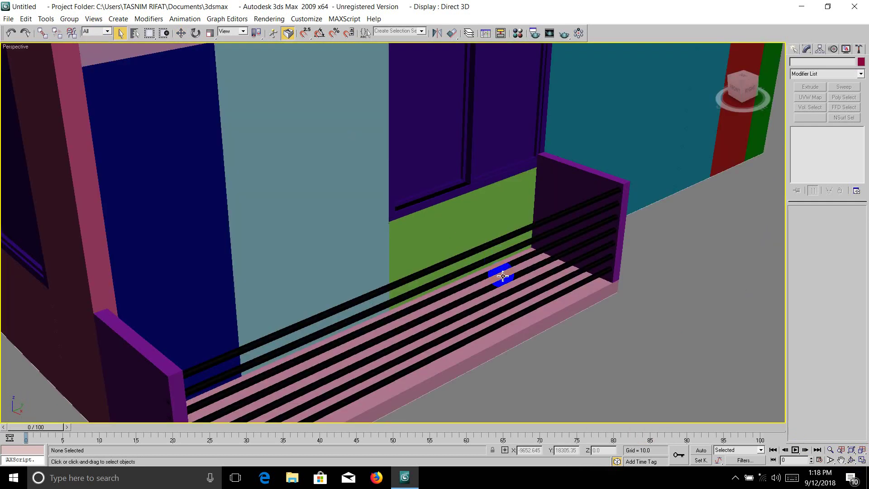
pyautogui.click(502, 323)
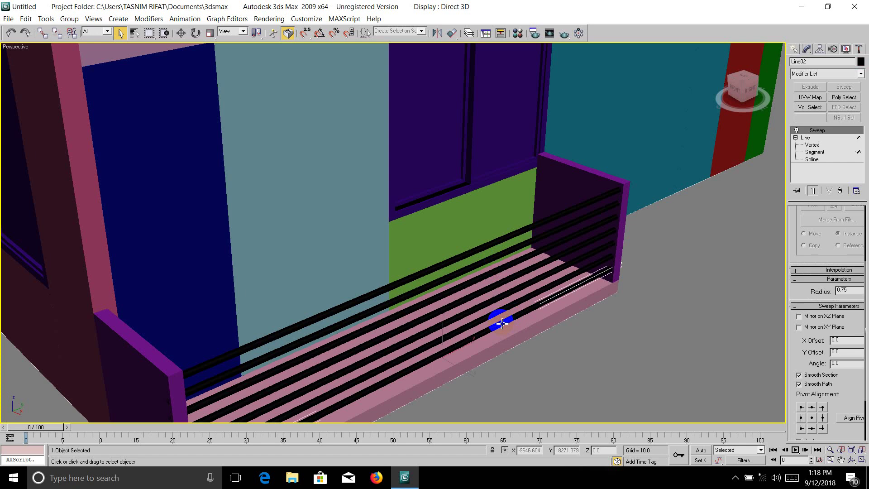
pyautogui.click(462, 331)
pyautogui.click(442, 338)
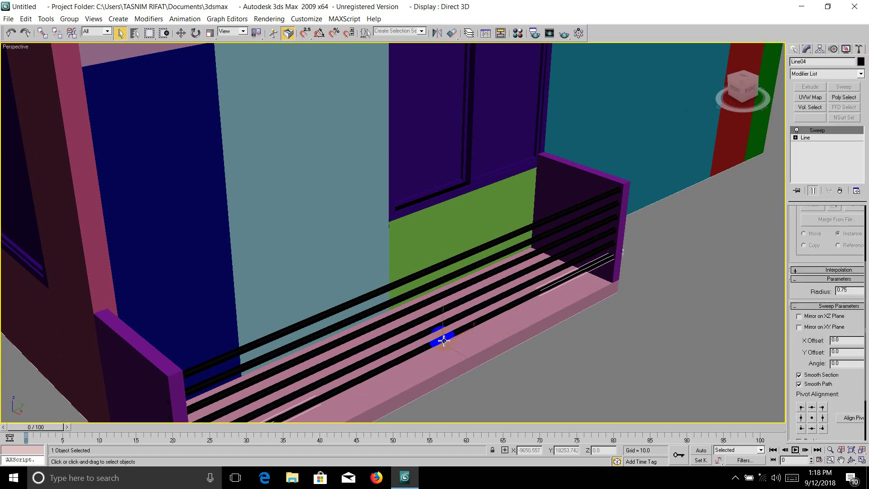
pyautogui.click(413, 320)
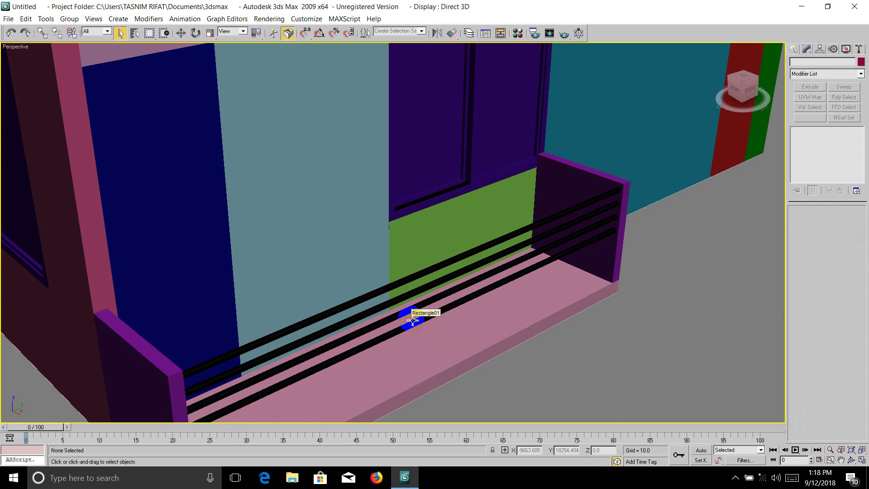
pyautogui.click(862, 459)
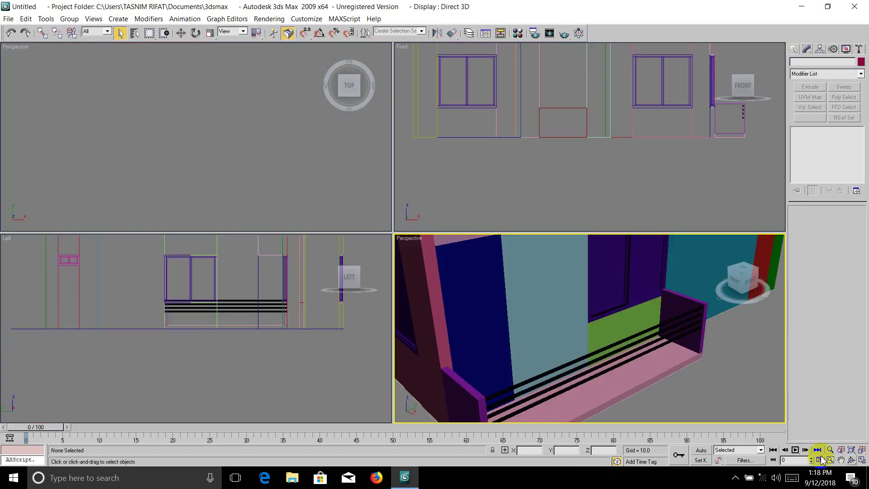
# Maximize the top-left viewport as a Top view panned toward the stairs.
pyautogui.click(195, 180)
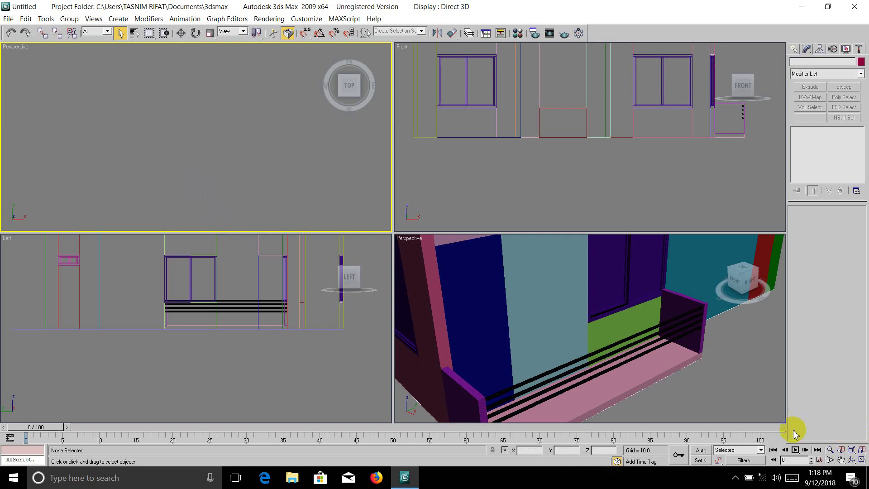
pyautogui.click(862, 459)
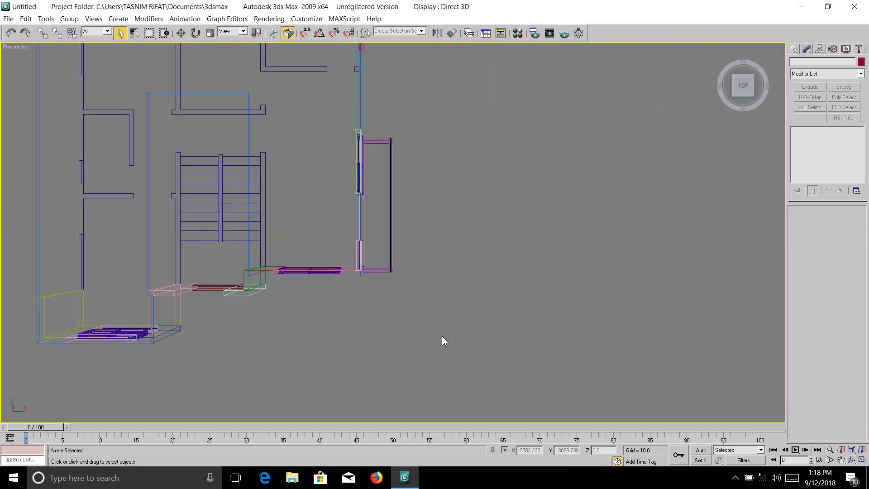
pyautogui.press('t')
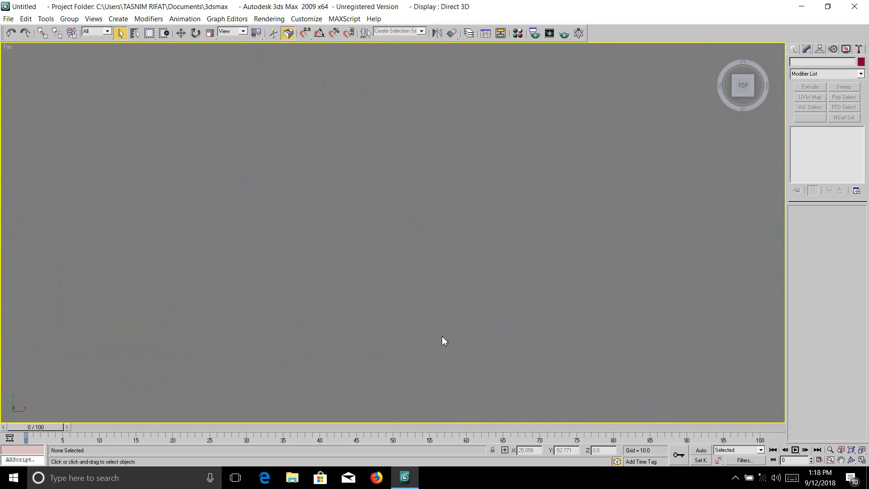
pyautogui.scroll(5, 401, 343)
pyautogui.moveTo(423, 326); pyautogui.dragTo(240, 331, button='middle')
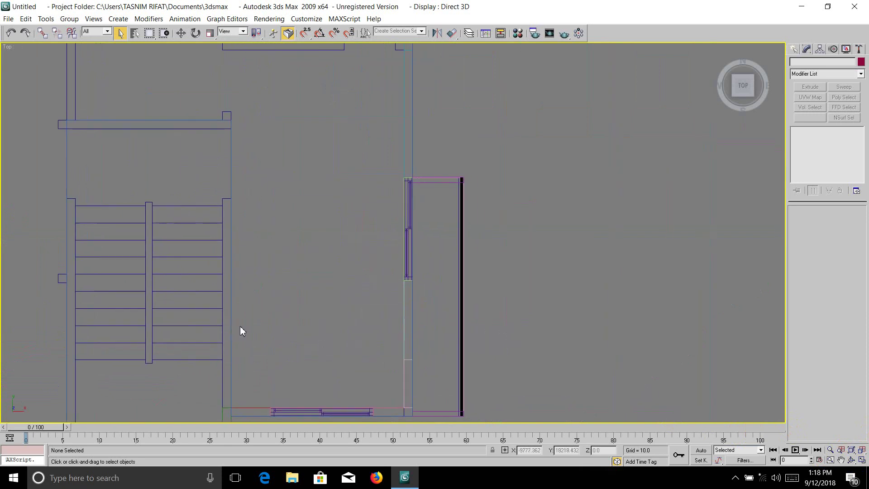
pyautogui.scroll(4, 396, 310)
# Snap-draw a 131.5×3 rectangle along the porch edge and extrude it 12.
pyautogui.click(794, 50)
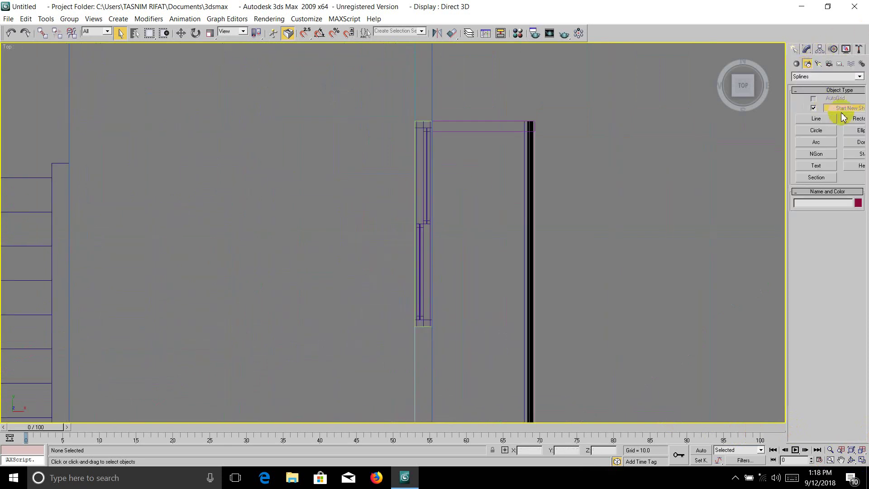
pyautogui.click(850, 118)
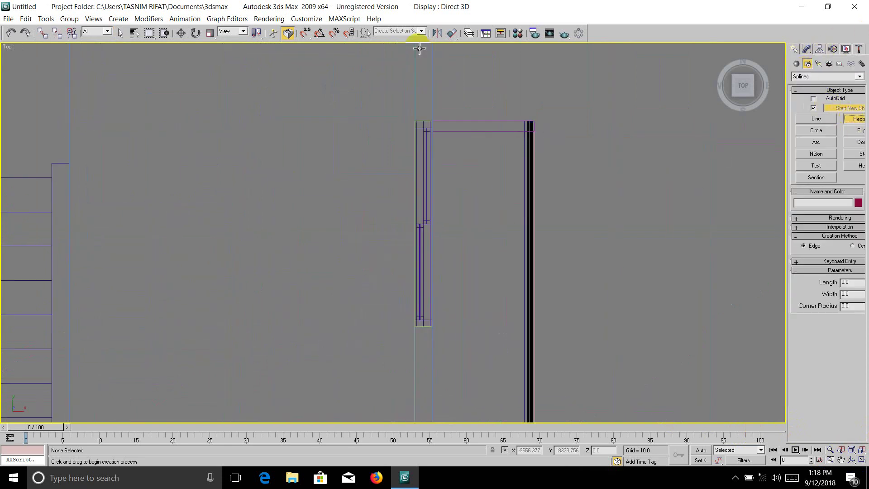
pyautogui.click(304, 33)
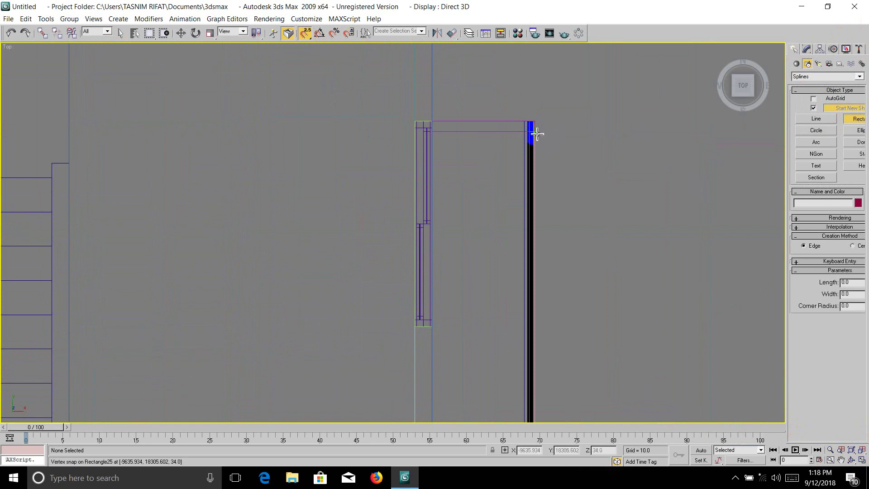
pyautogui.moveTo(534, 126); pyautogui.dragTo(523, 408)
pyautogui.press('i')
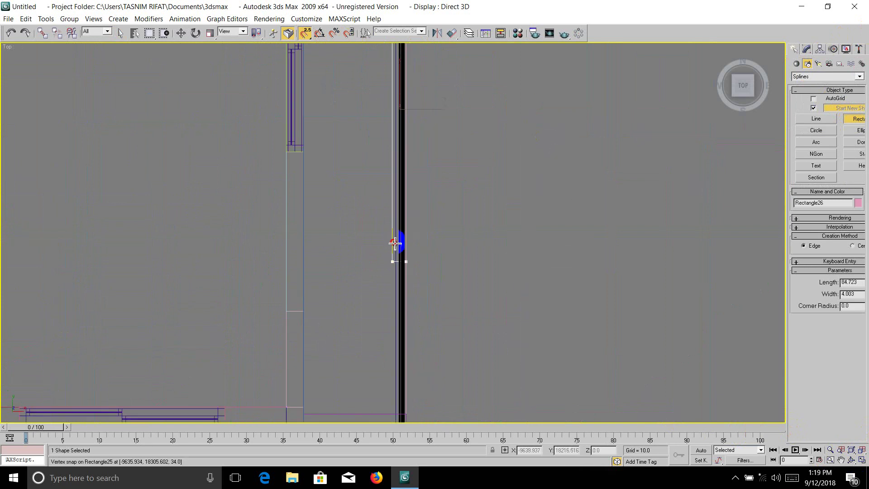
pyautogui.moveTo(523, 409); pyautogui.dragTo(399, 387)
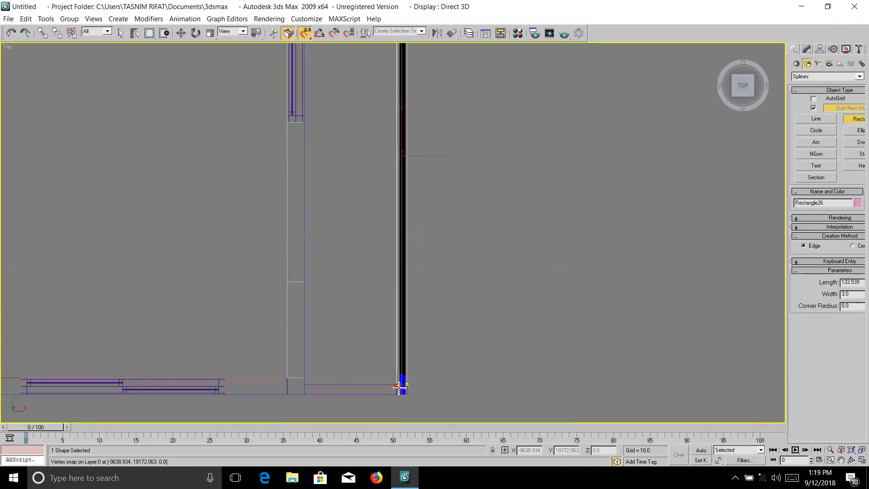
pyautogui.click(808, 50)
pyautogui.click(810, 87)
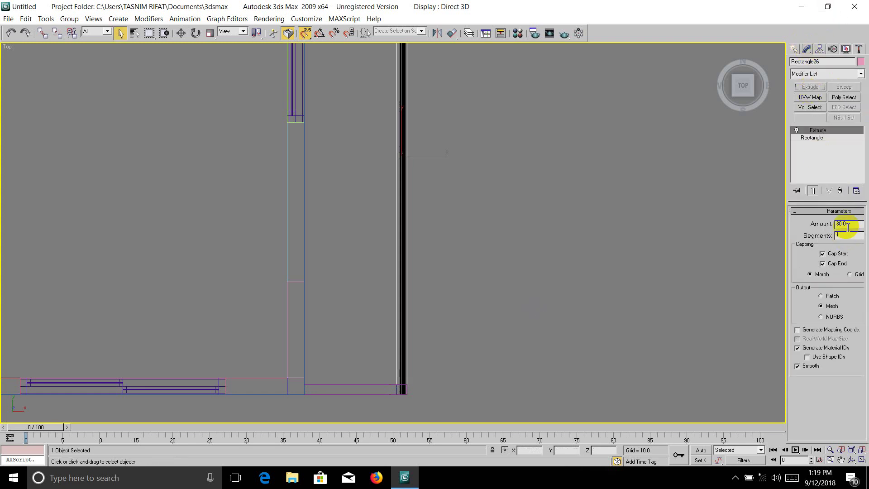
pyautogui.moveTo(850, 223); pyautogui.dragTo(819, 229)
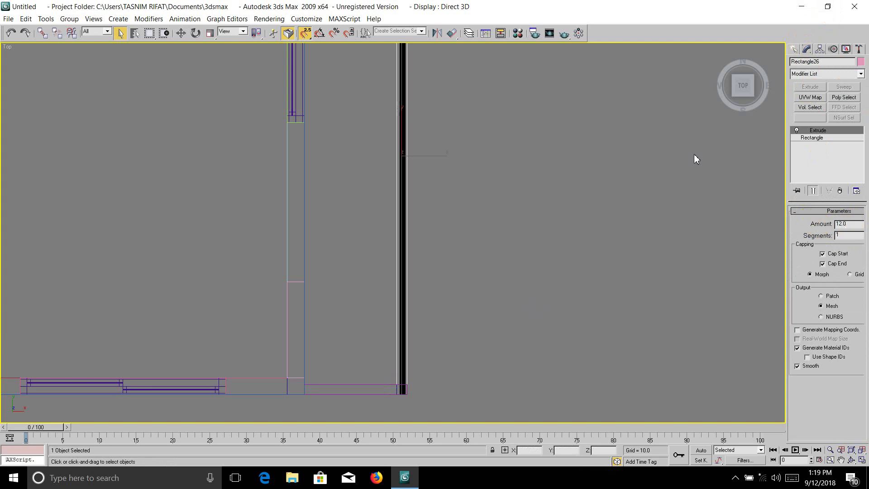
# Enter the pink slab's Z height (40) in Move Transform Type-In and close the dialog.
pyautogui.rightClick(180, 33)
pyautogui.moveTo(391, 241); pyautogui.dragTo(362, 240)
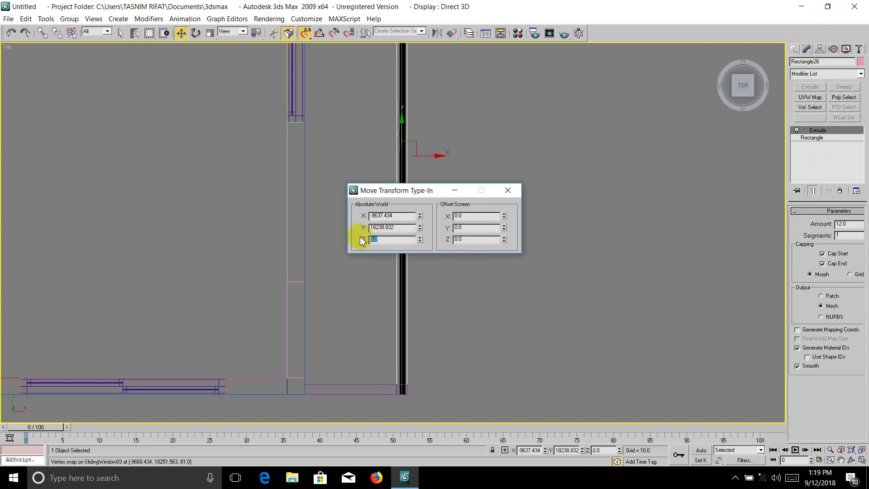
pyautogui.write('40')
pyautogui.press('Return')
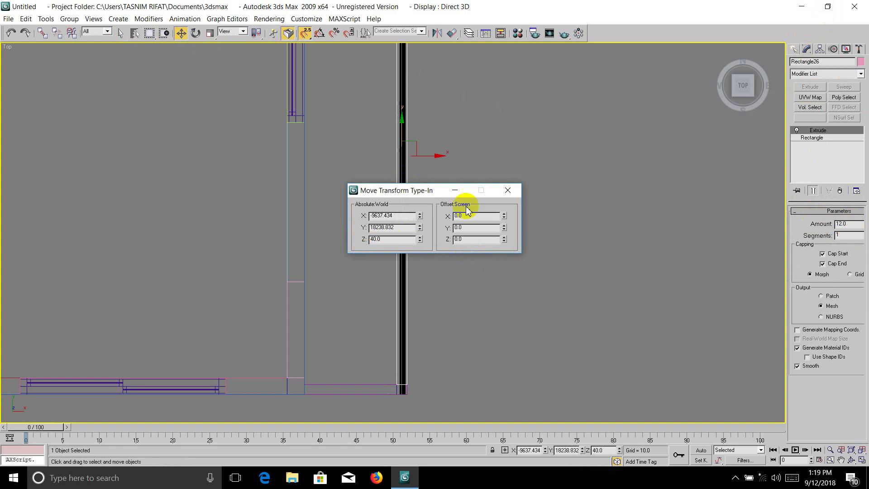
pyautogui.click(508, 190)
pyautogui.click(862, 460)
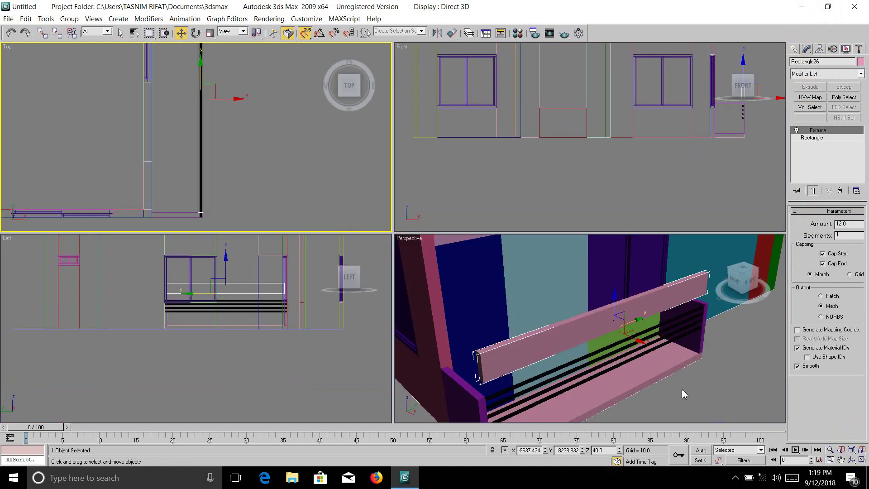
# Maximize the perspective view and set the pink slab's Absolute World Z to 4, then deselect.
pyautogui.rightClick(682, 389)
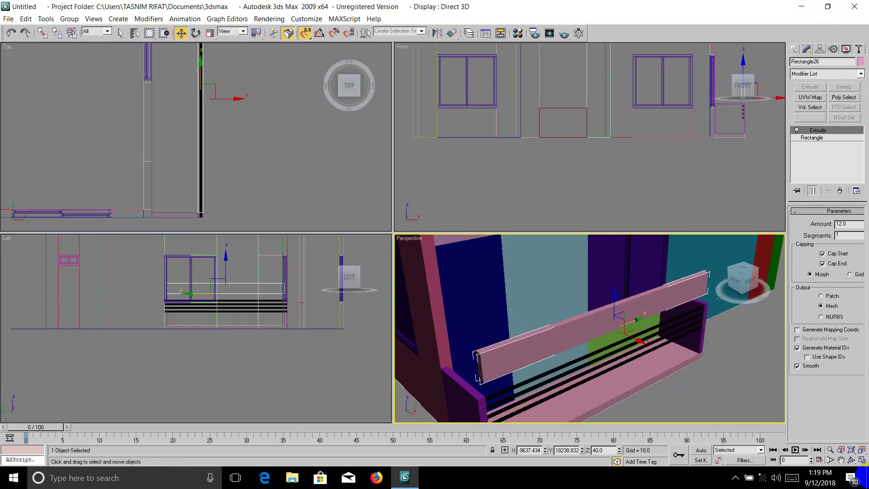
pyautogui.click(861, 461)
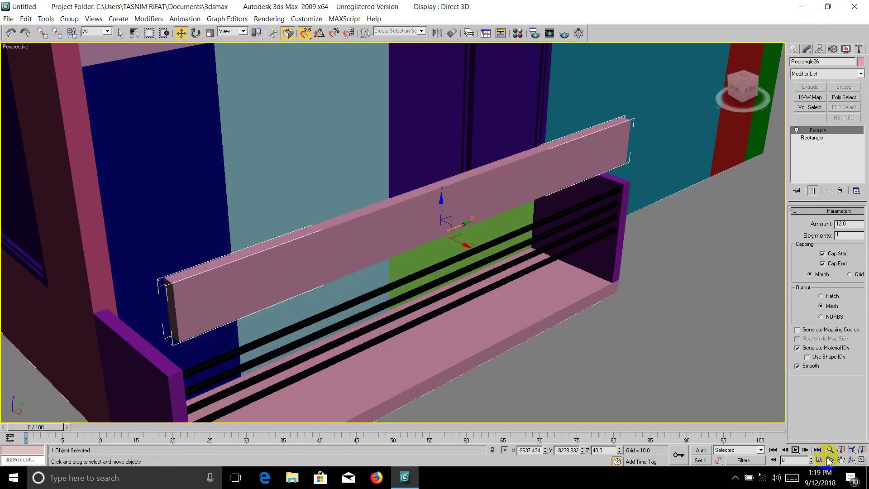
pyautogui.rightClick(181, 33)
pyautogui.doubleClick(380, 238)
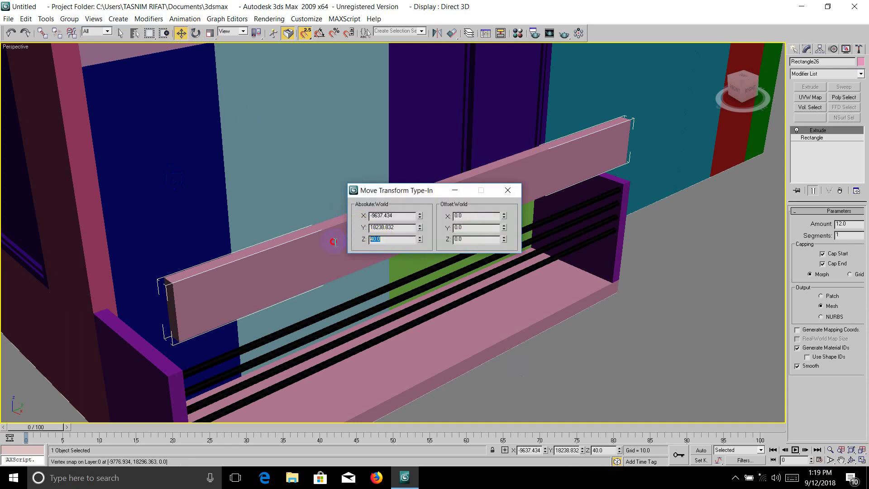
pyautogui.write('4')
pyautogui.press('Return')
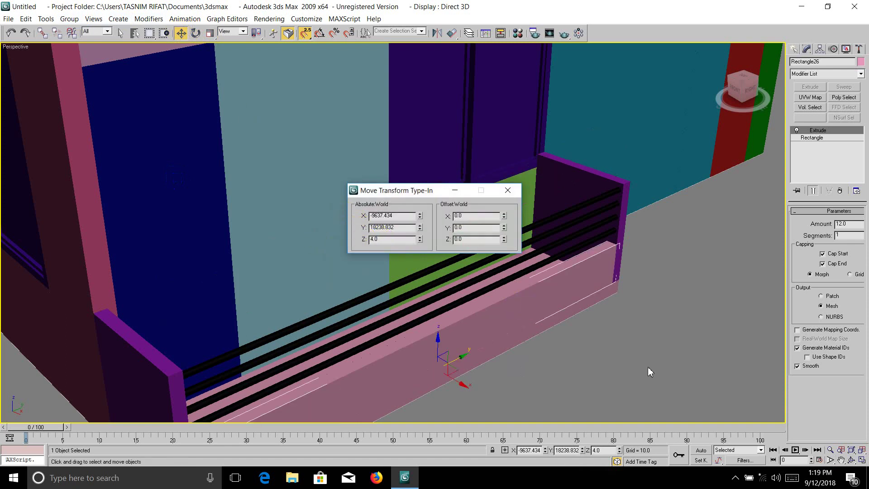
pyautogui.click(507, 190)
pyautogui.click(765, 372)
# Zoom and pan the perspective view to centre the balcony.
pyautogui.scroll(-5, 615, 233)
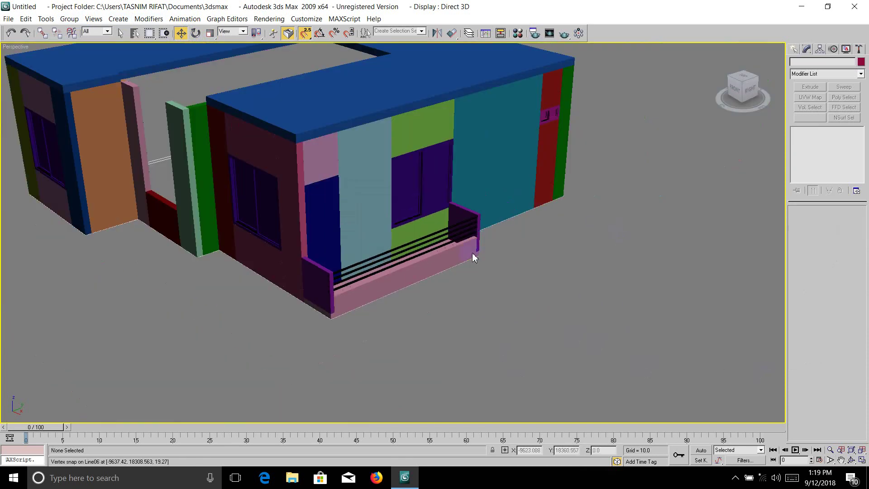
pyautogui.scroll(5, 467, 255)
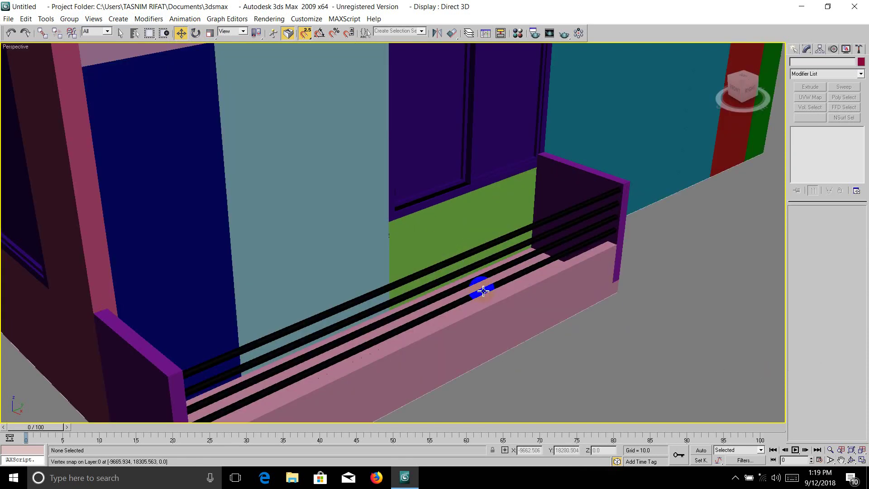
pyautogui.scroll(-5, 481, 288)
pyautogui.scroll(4, 291, 291)
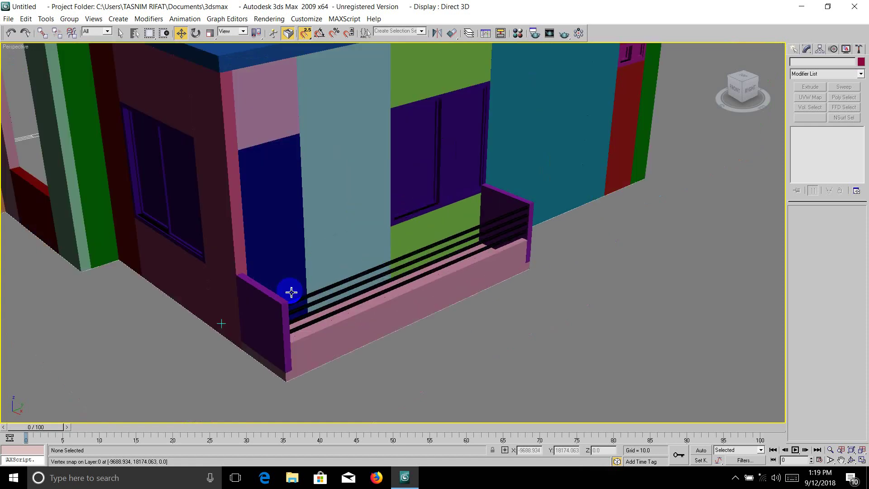
pyautogui.moveTo(602, 328); pyautogui.dragTo(680, 295, button='middle')
pyautogui.click(474, 280)
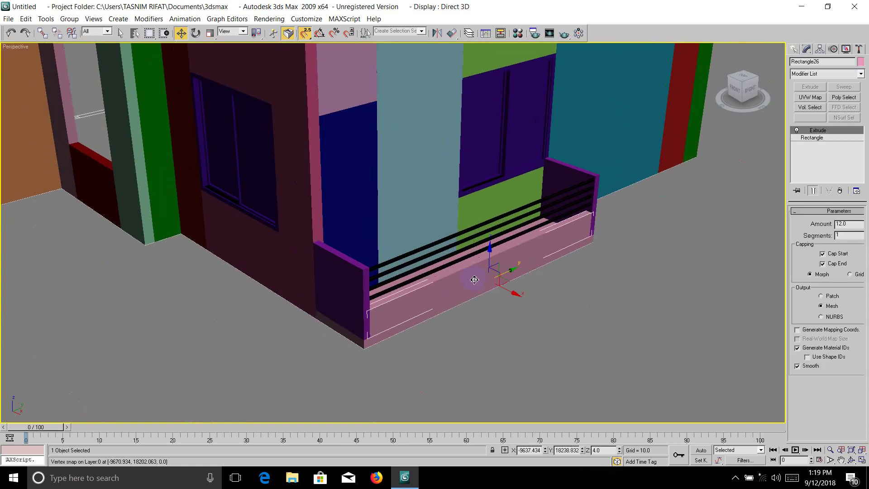
pyautogui.click(585, 310)
# Select the white Layer:0 floor-plan outline spline and hide it.
pyautogui.scroll(-5, 556, 279)
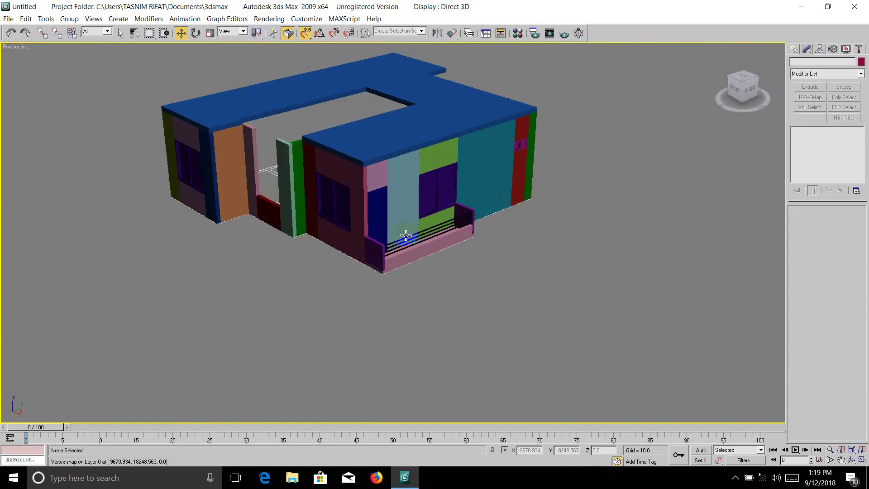
pyautogui.scroll(-3, 534, 271)
pyautogui.scroll(3, 523, 293)
pyautogui.scroll(1, 446, 281)
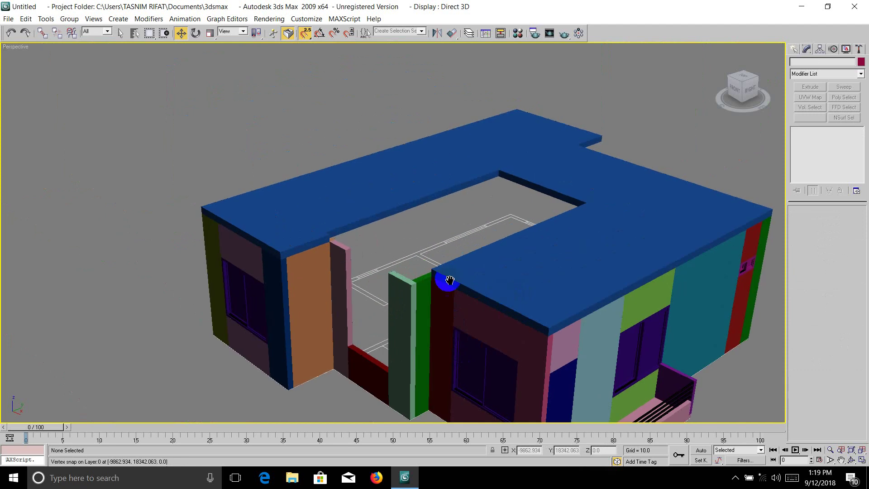
pyautogui.scroll(2, 446, 281)
pyautogui.scroll(2, 388, 297)
pyautogui.scroll(2, 449, 295)
pyautogui.scroll(-3, 449, 294)
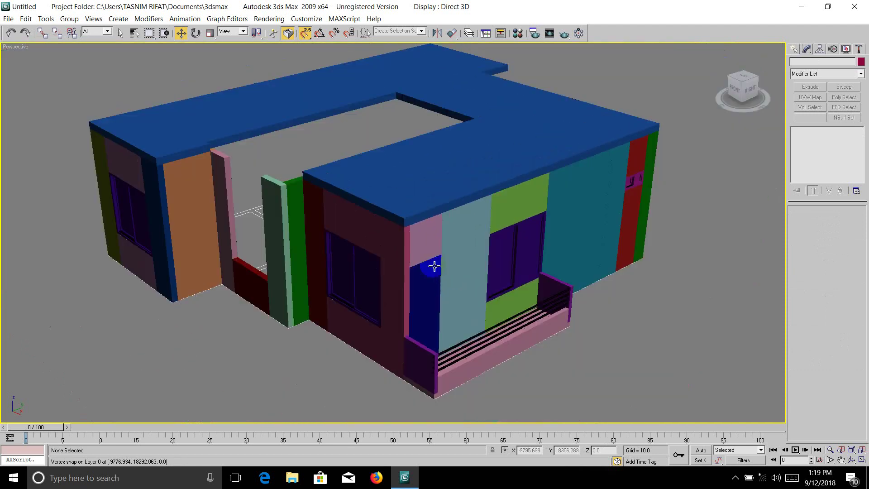
pyautogui.scroll(-2, 432, 260)
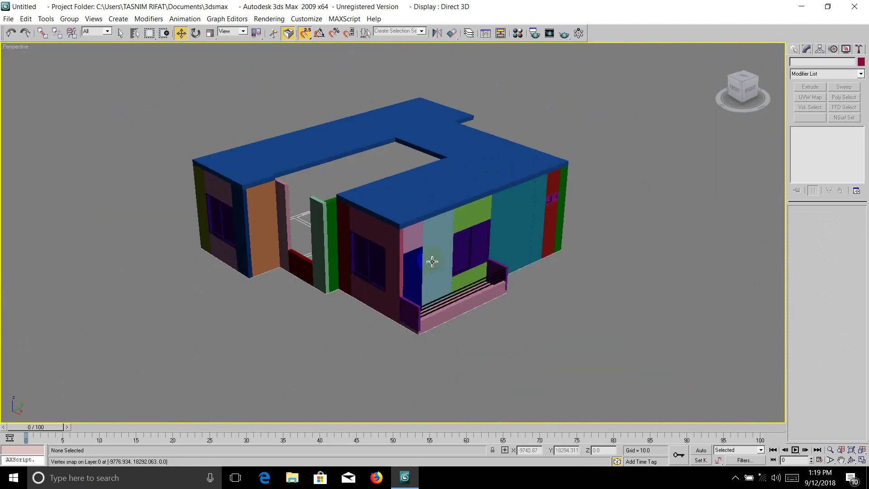
pyautogui.click(301, 215)
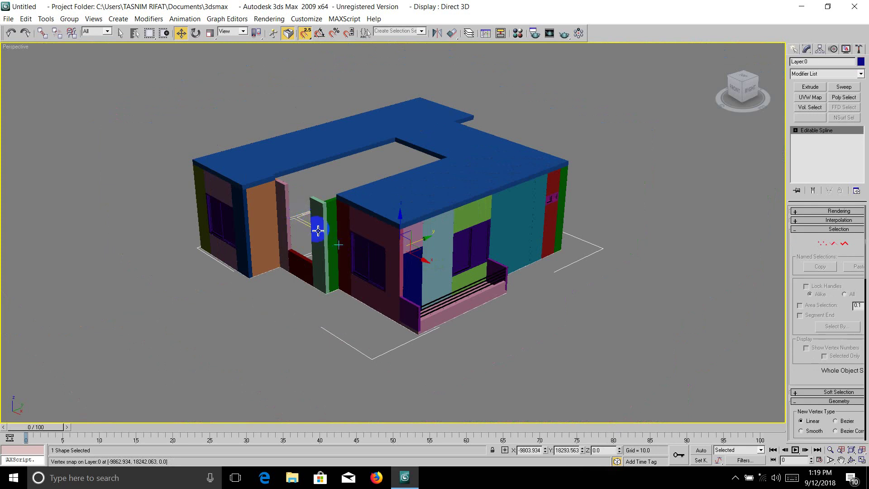
pyautogui.rightClick(304, 219)
pyautogui.click(307, 226)
pyautogui.rightClick(560, 269)
pyautogui.click(583, 231)
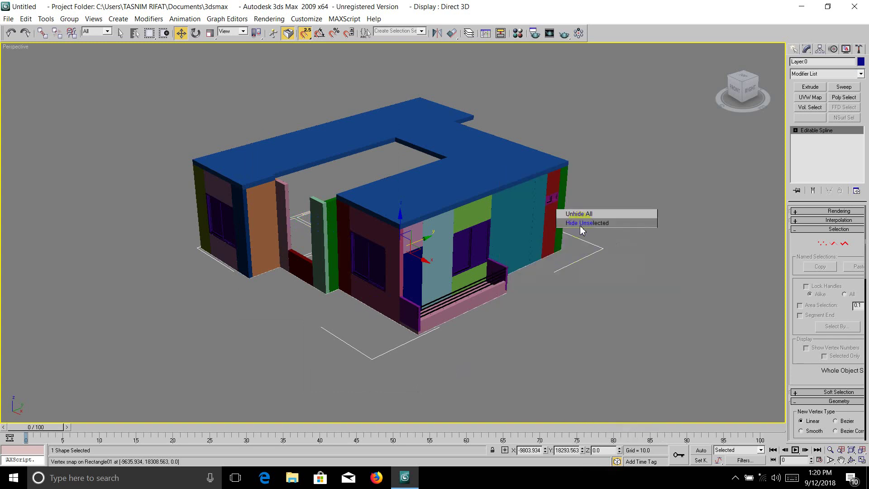
pyautogui.press('Delete')
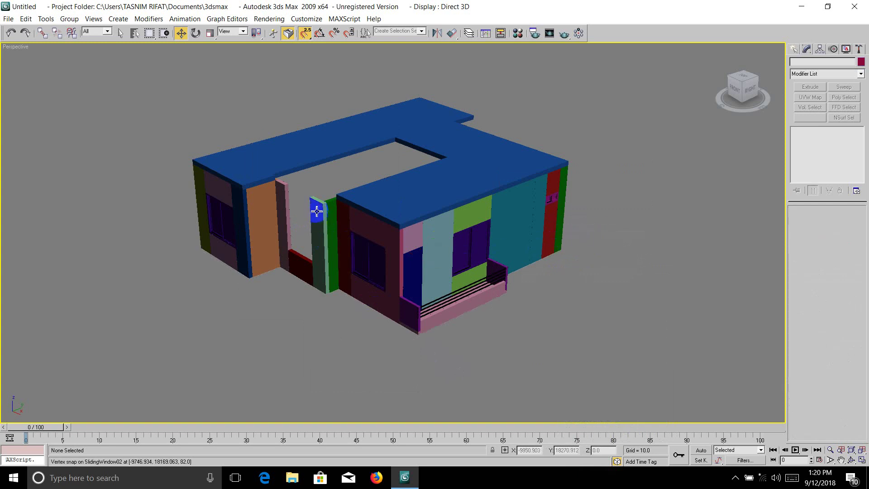
# Set the green column's Extrude Amount to 120, correcting a mistyped 120114.
pyautogui.scroll(5, 341, 216)
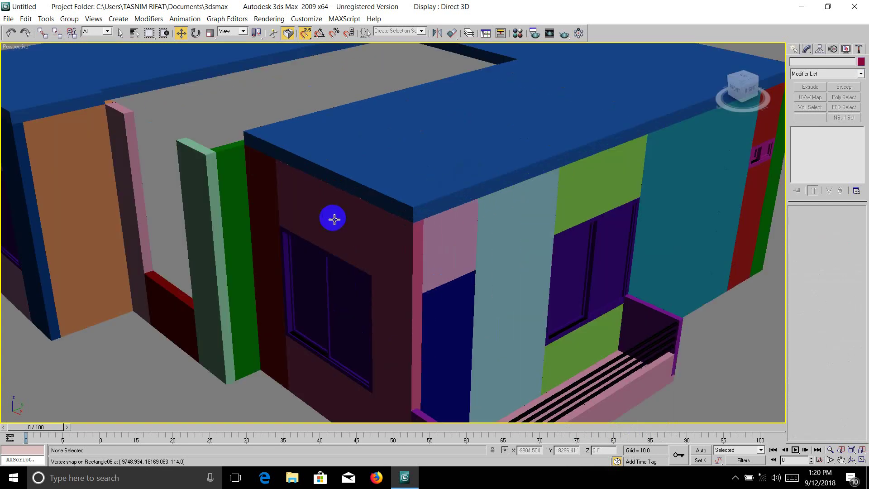
pyautogui.click(229, 175)
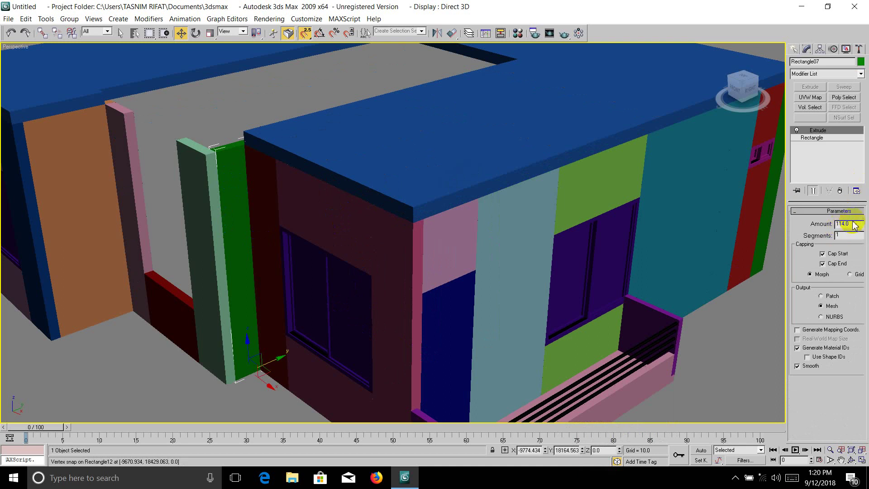
pyautogui.moveTo(848, 225); pyautogui.dragTo(801, 226)
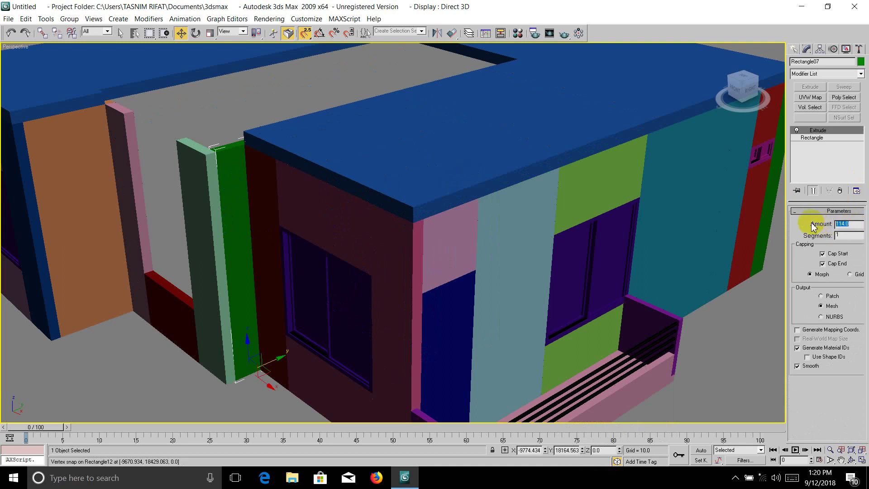
pyautogui.press('Return')
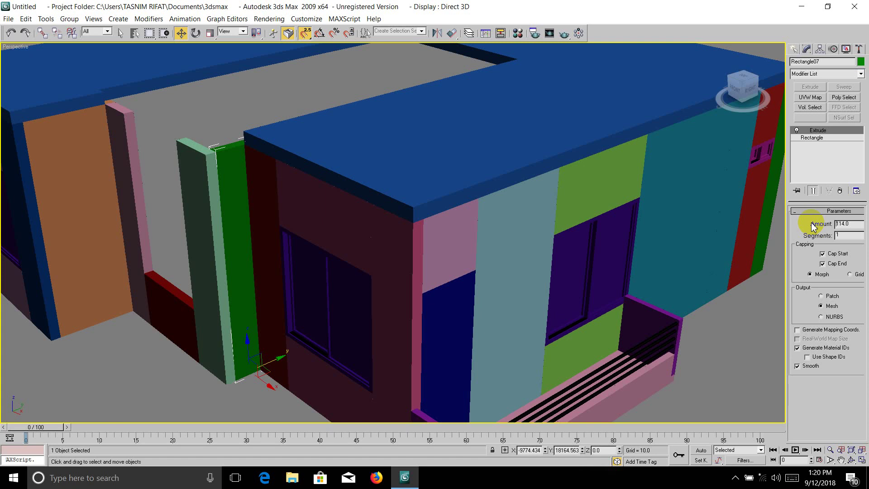
pyautogui.press('Return')
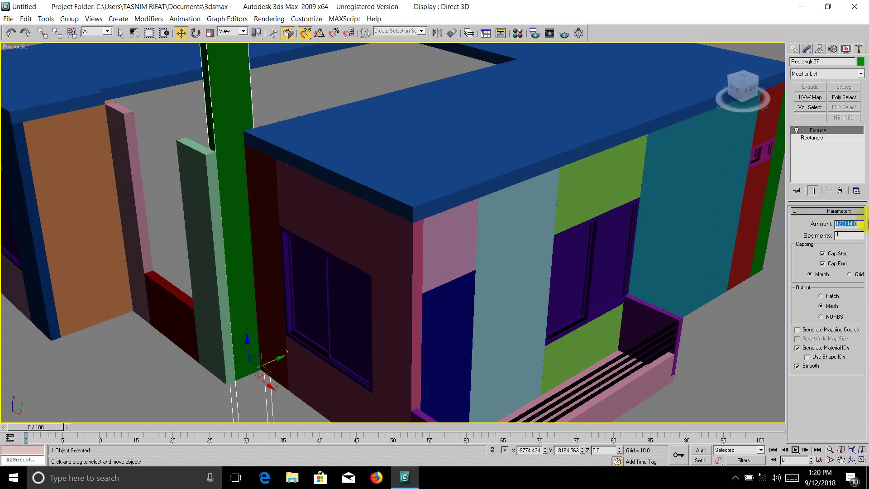
pyautogui.moveTo(861, 223); pyautogui.dragTo(811, 231)
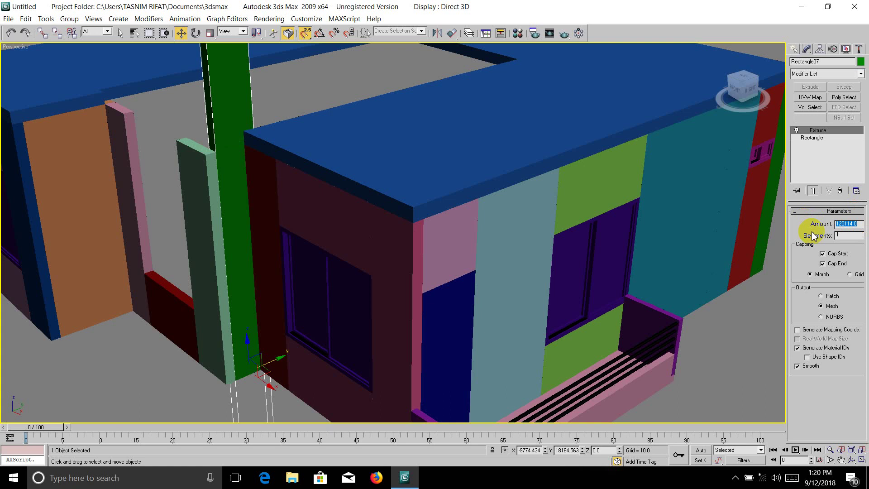
pyautogui.write('120')
pyautogui.press('Return')
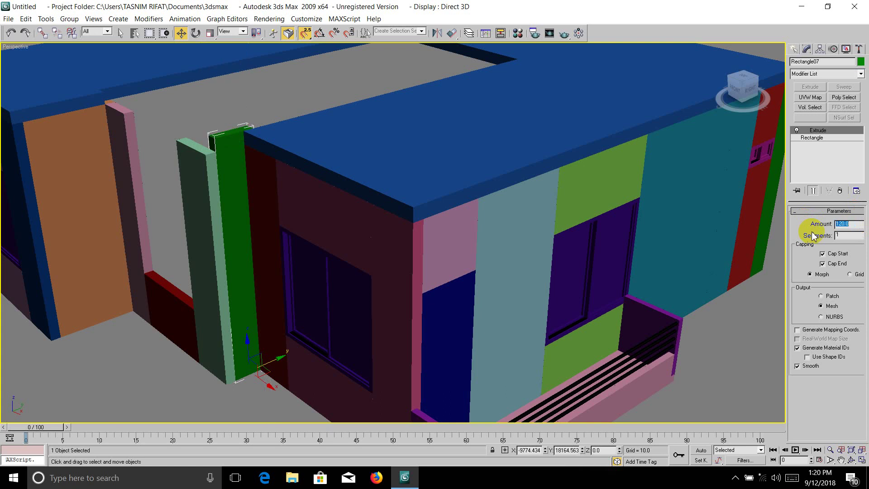
# Set the light-green column's Extrude Amount to 120.
pyautogui.click(199, 167)
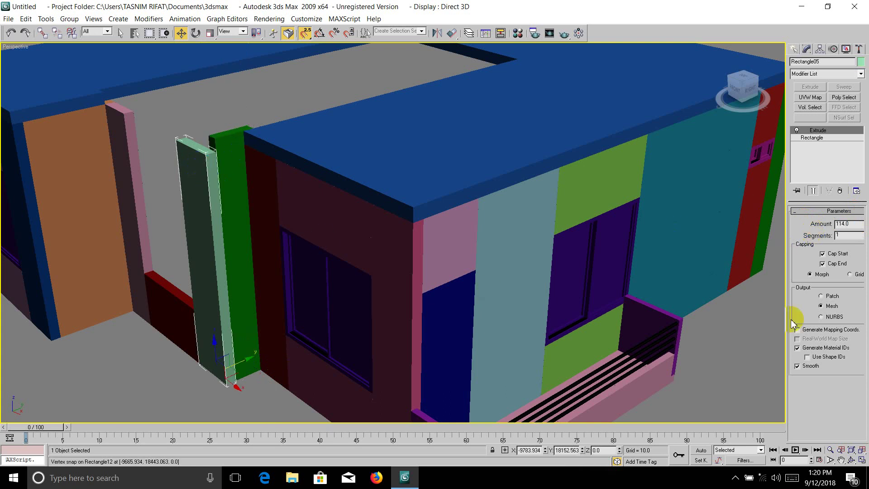
pyautogui.moveTo(850, 224); pyautogui.dragTo(810, 226)
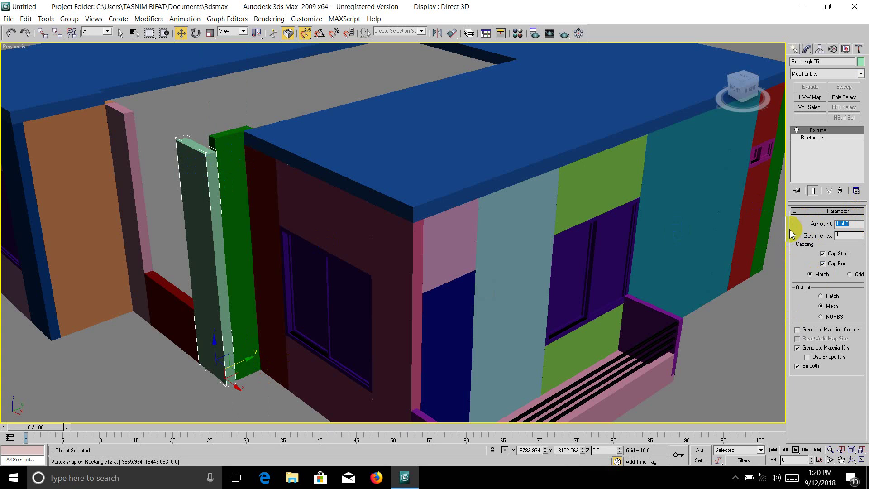
pyautogui.write('120')
pyautogui.press('Return')
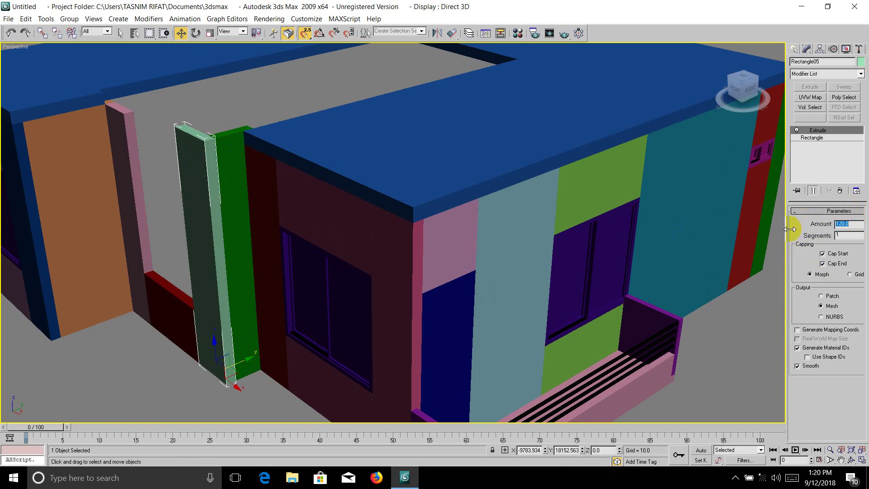
# Set the pink column's Extrude Amount to 120 and deselect it.
pyautogui.click(124, 137)
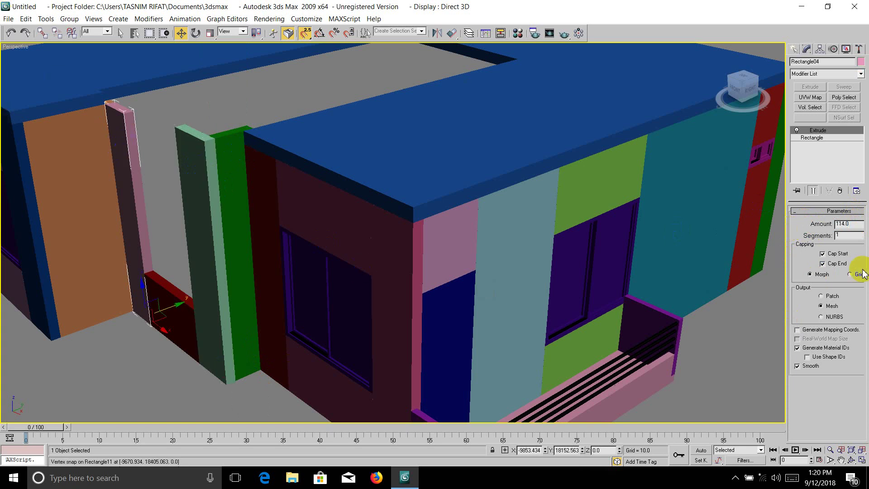
pyautogui.doubleClick(851, 223)
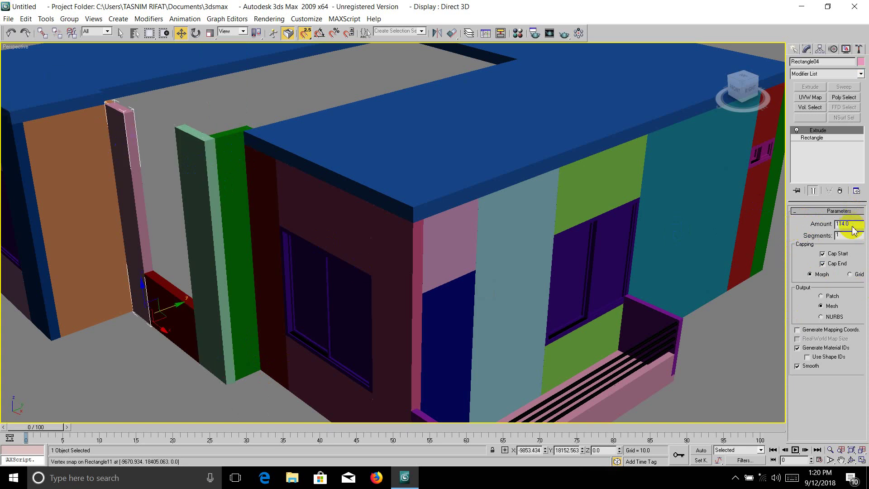
pyautogui.write('120')
pyautogui.press('Return')
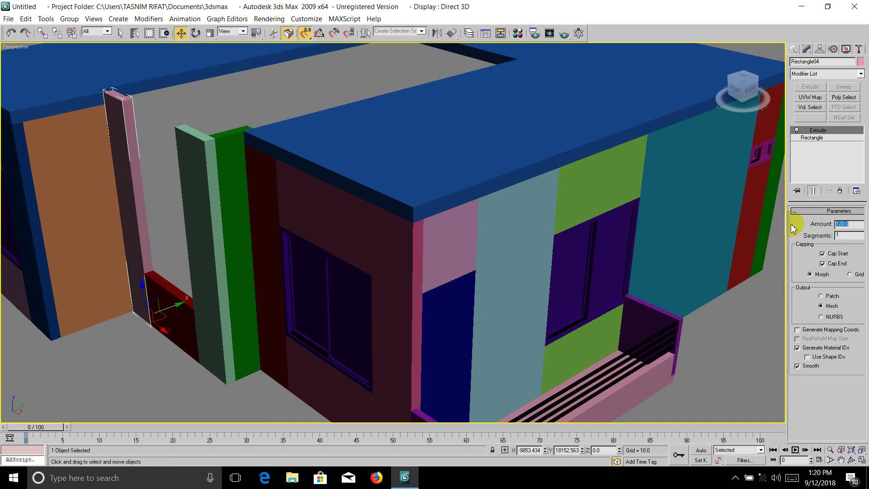
pyautogui.click(164, 388)
pyautogui.scroll(-10, 335, 188)
pyautogui.scroll(5, 396, 206)
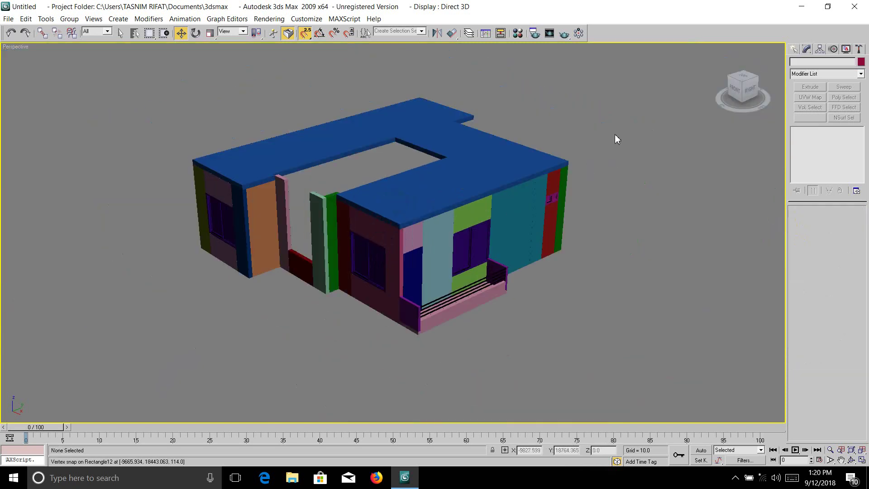
# Select the whole floor and run a first Tools > Array of upward copies.
pyautogui.moveTo(617, 108)
pyautogui.mouseDown()
pyautogui.moveTo(227, 355)
pyautogui.moveTo(170, 359)
pyautogui.mouseUp()
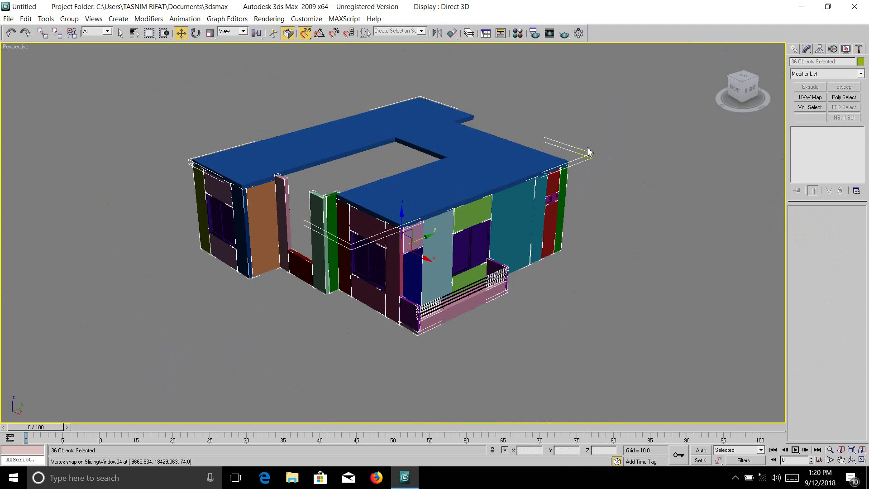
pyautogui.click(578, 33)
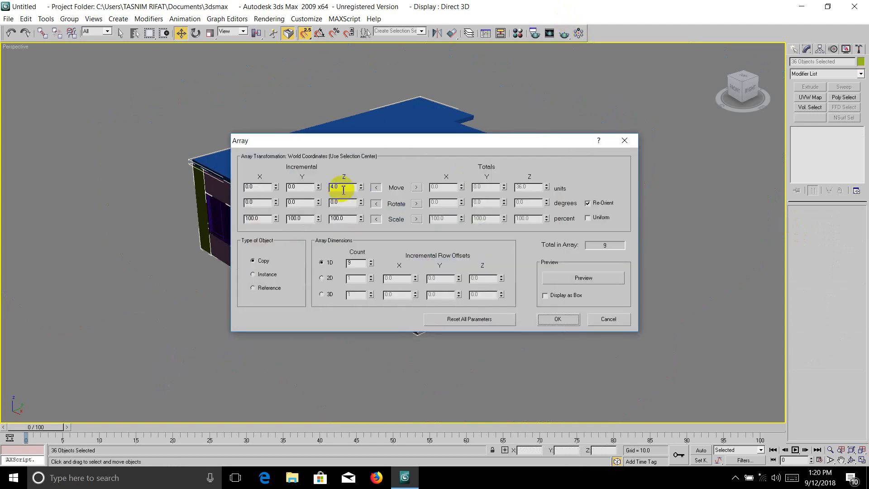
pyautogui.click(344, 190)
pyautogui.write('1204')
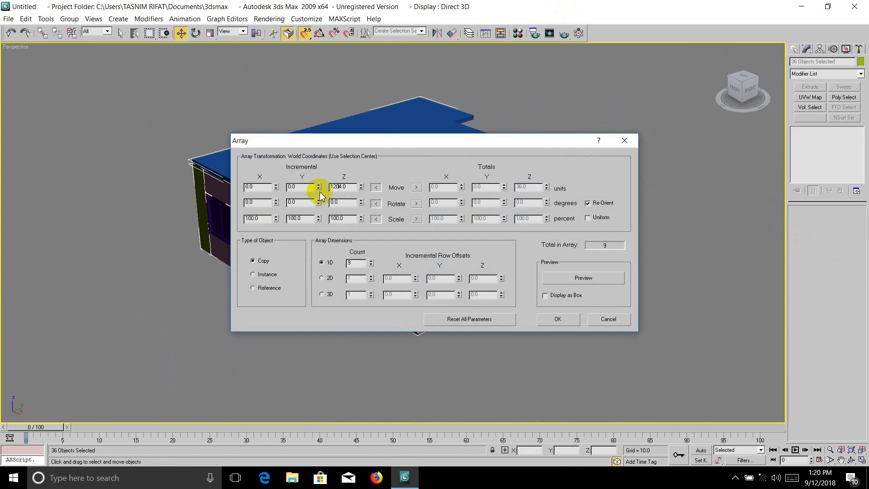
pyautogui.doubleClick(354, 264)
pyautogui.write('4')
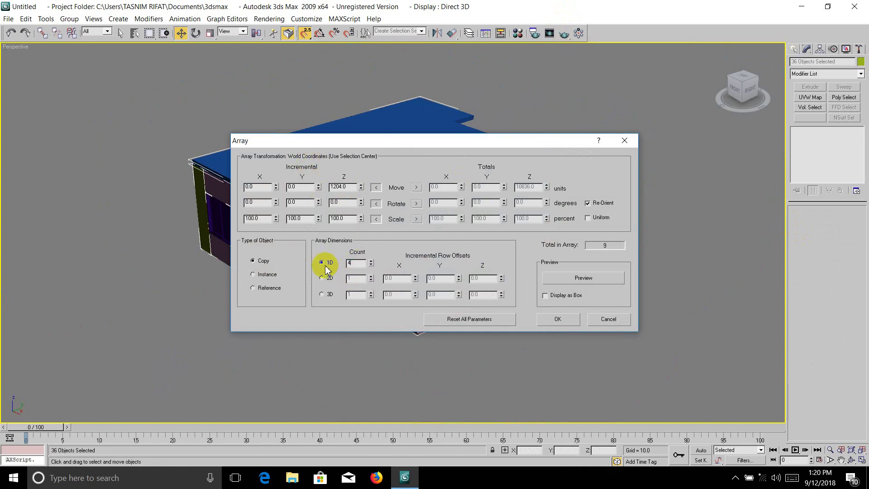
pyautogui.click(556, 319)
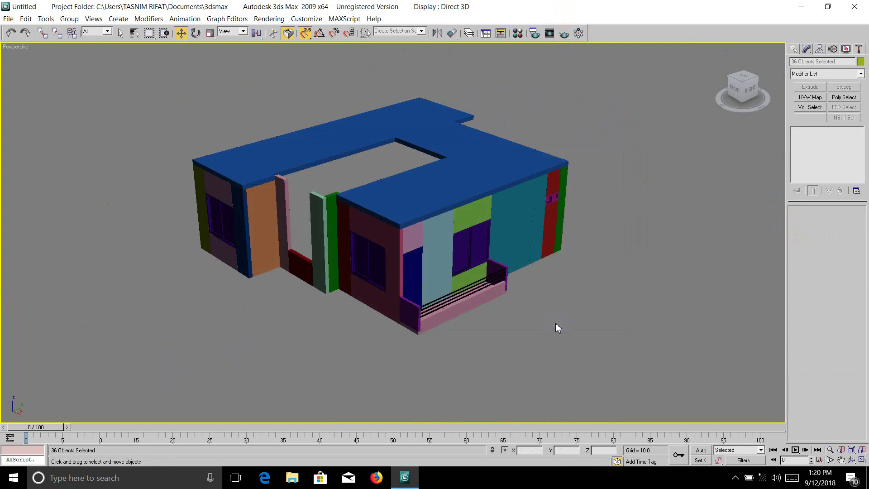
# Reopen Array and close it unapplied, cancelling the accidental Ctrl+V clone dialogs.
pyautogui.click(578, 33)
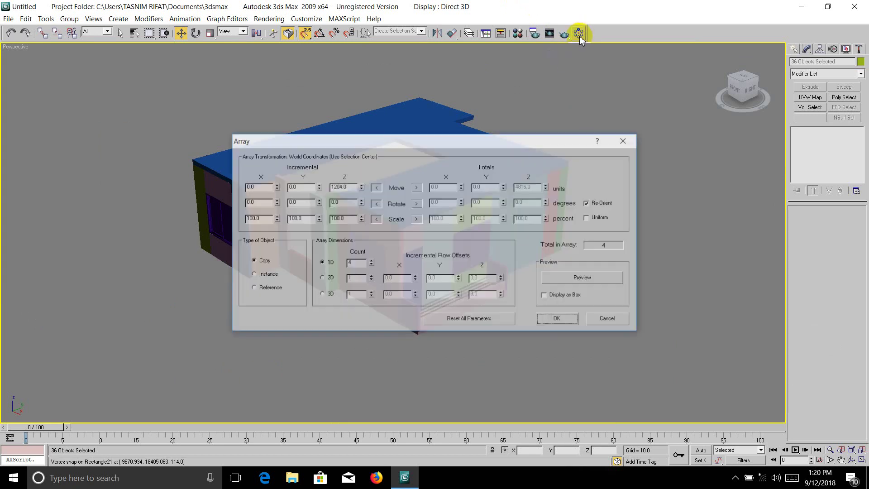
pyautogui.doubleClick(346, 187)
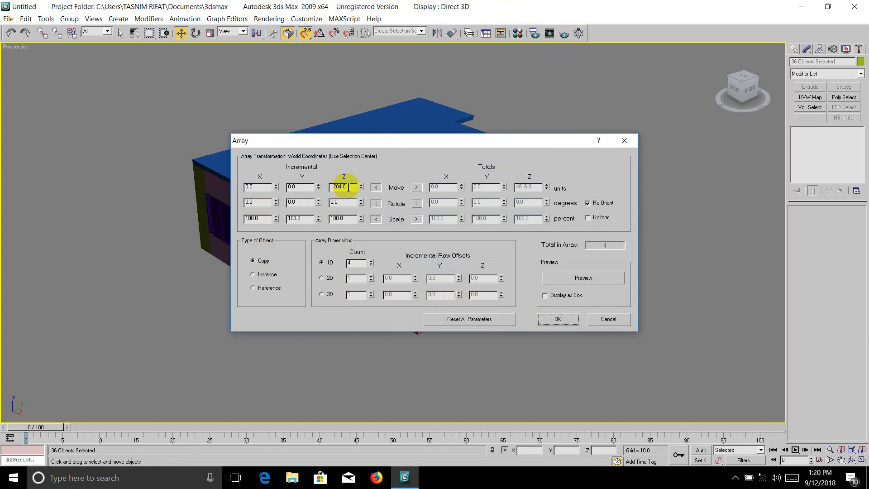
pyautogui.moveTo(348, 187); pyautogui.dragTo(333, 188)
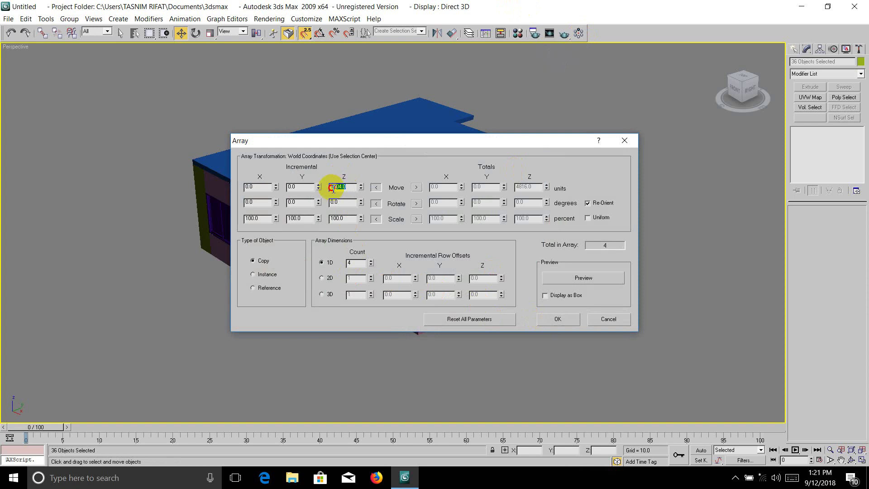
pyautogui.click(623, 141)
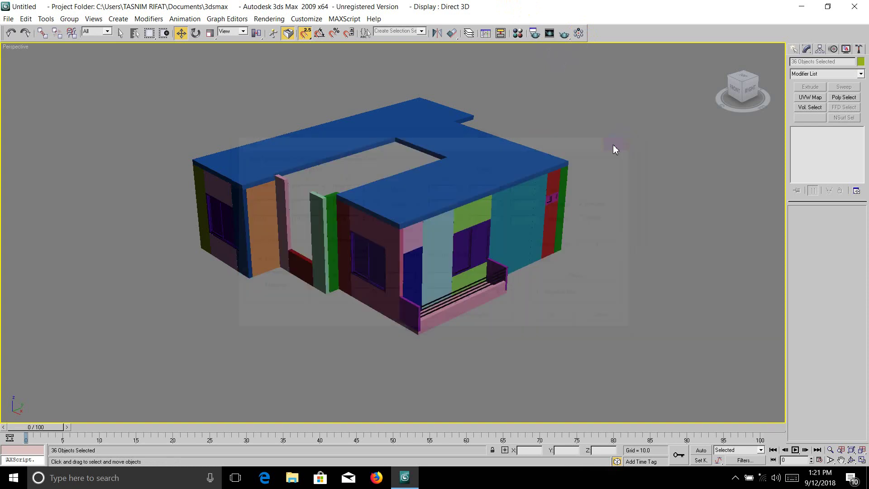
pyautogui.hotkey('ctrl', 'v')
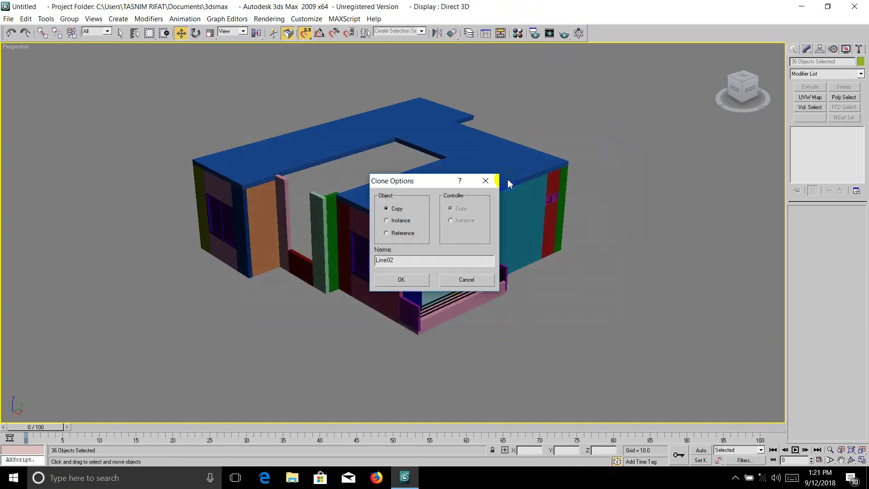
pyautogui.click(486, 181)
pyautogui.hotkey('ctrl', 'v')
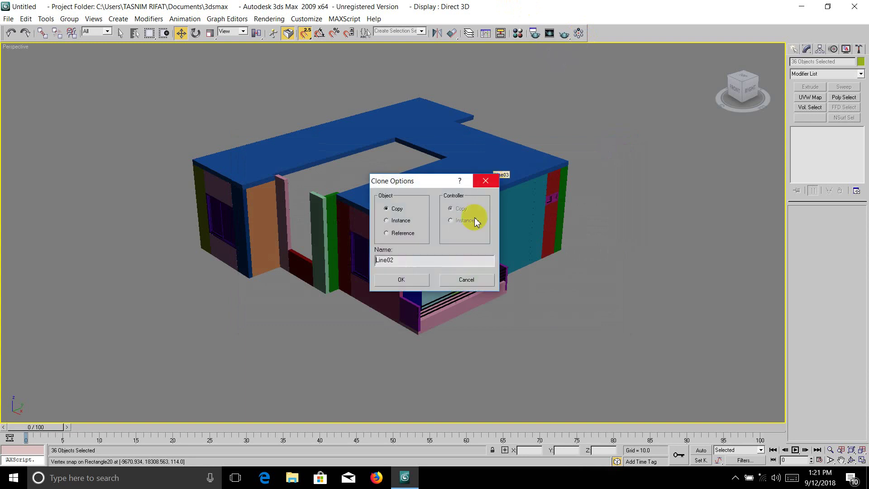
pyautogui.click(404, 278)
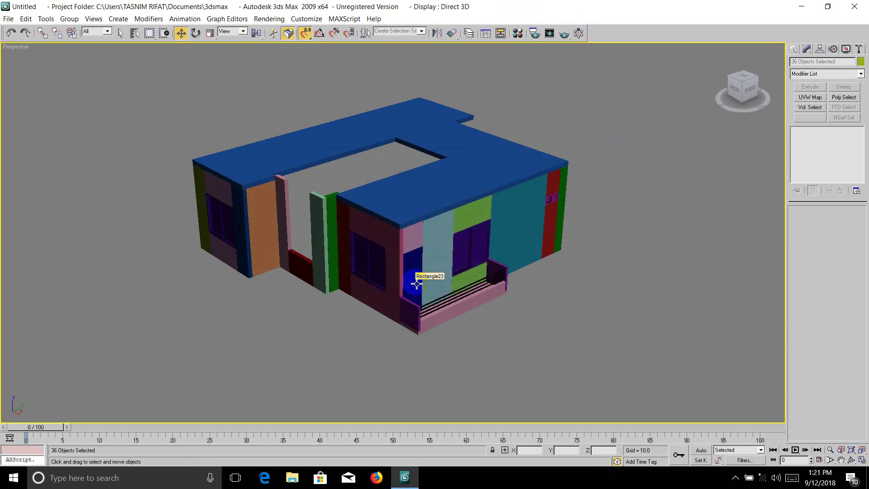
pyautogui.hotkey('ctrl', 'v')
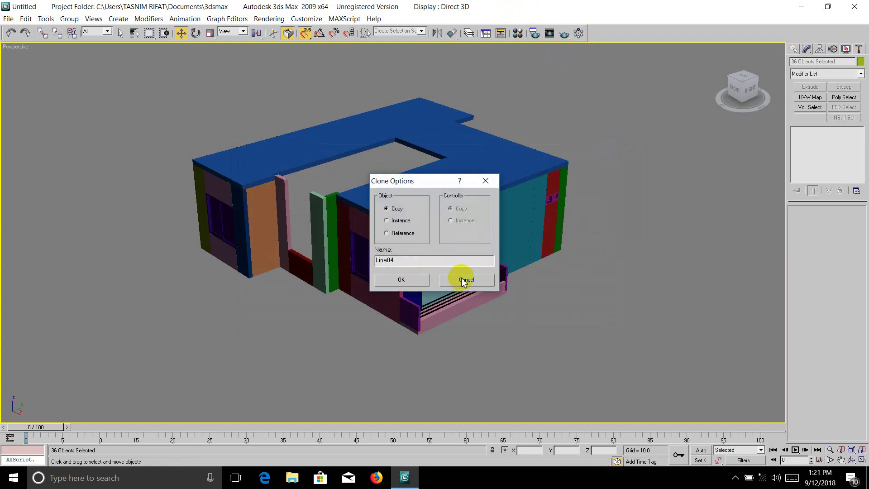
pyautogui.click(468, 280)
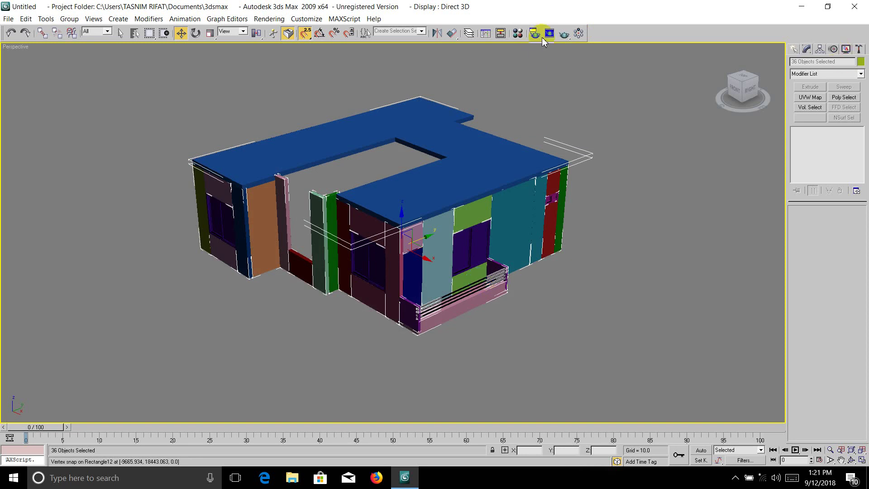
# Array the floor with Incremental Move Z 120, 1D Count 4, as copies.
pyautogui.click(575, 36)
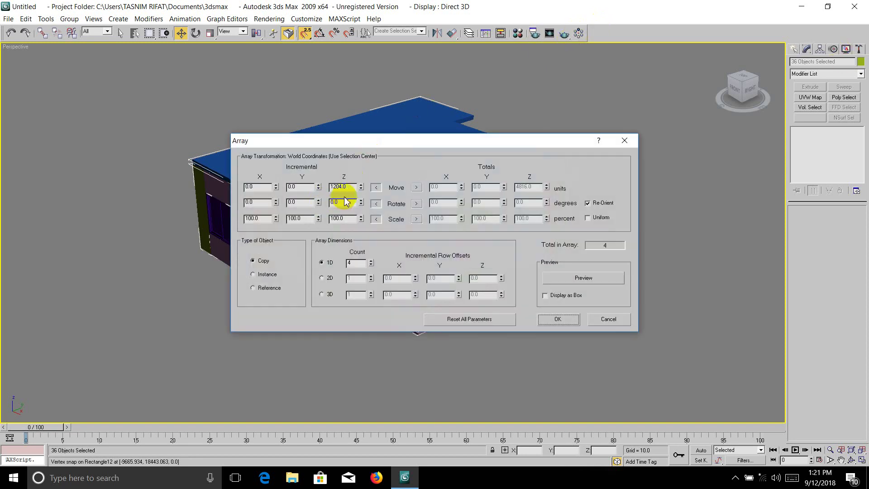
pyautogui.doubleClick(328, 187)
pyautogui.write('120')
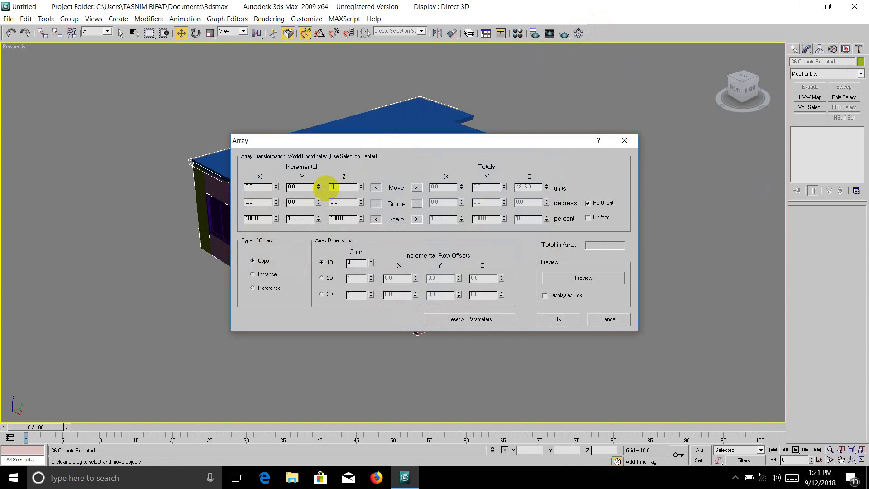
pyautogui.click(551, 319)
pyautogui.click(568, 301)
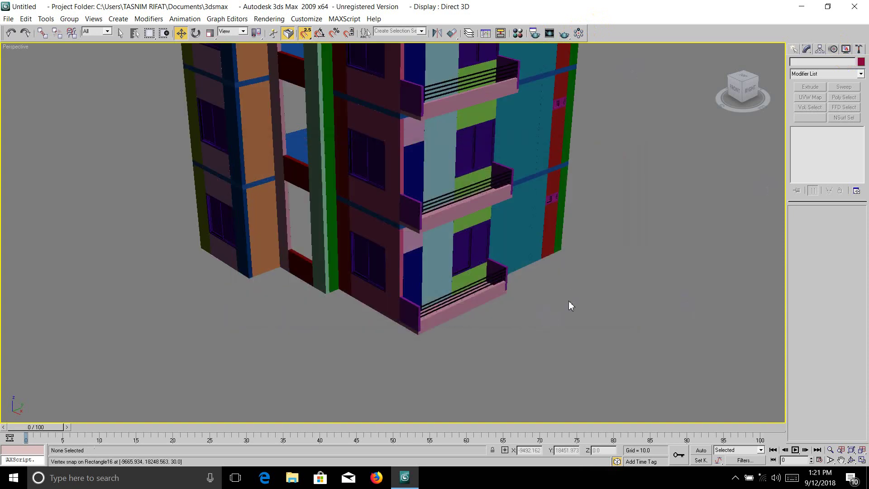
pyautogui.scroll(-2, 475, 297)
pyautogui.scroll(-2, 436, 199)
pyautogui.scroll(4, 430, 140)
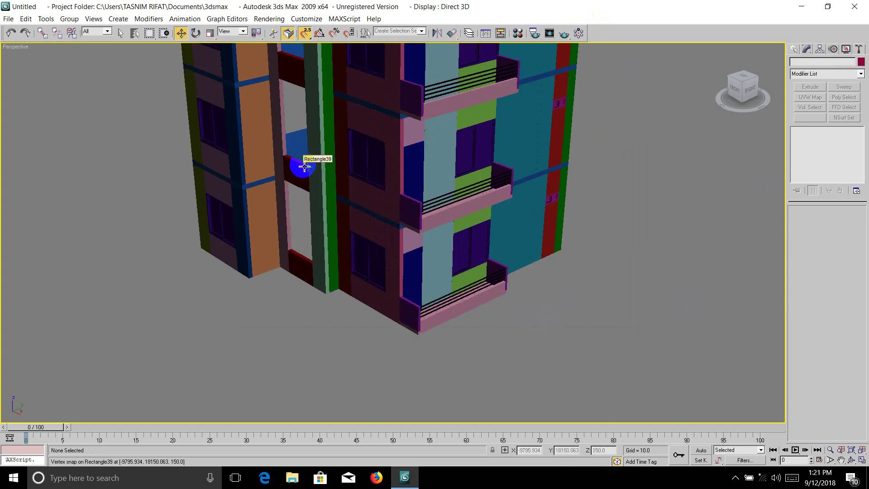
pyautogui.scroll(-3, 334, 178)
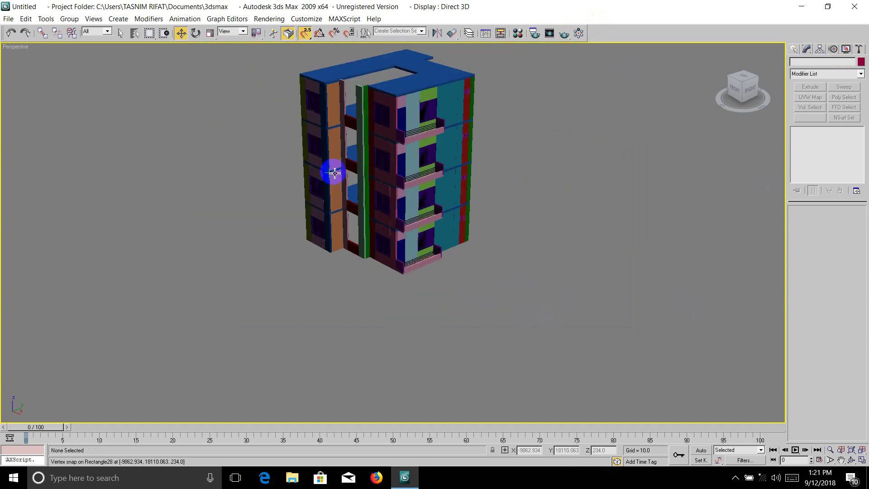
pyautogui.scroll(4, 334, 174)
pyautogui.click(304, 173)
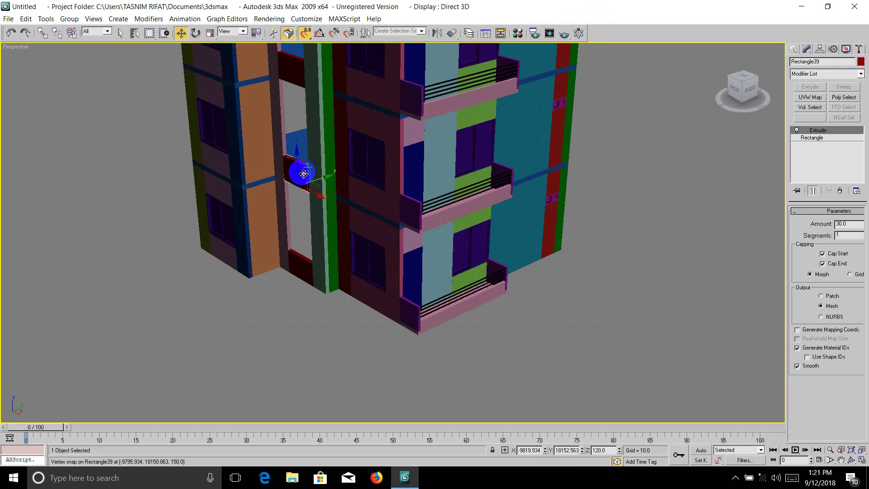
pyautogui.scroll(-3, 324, 172)
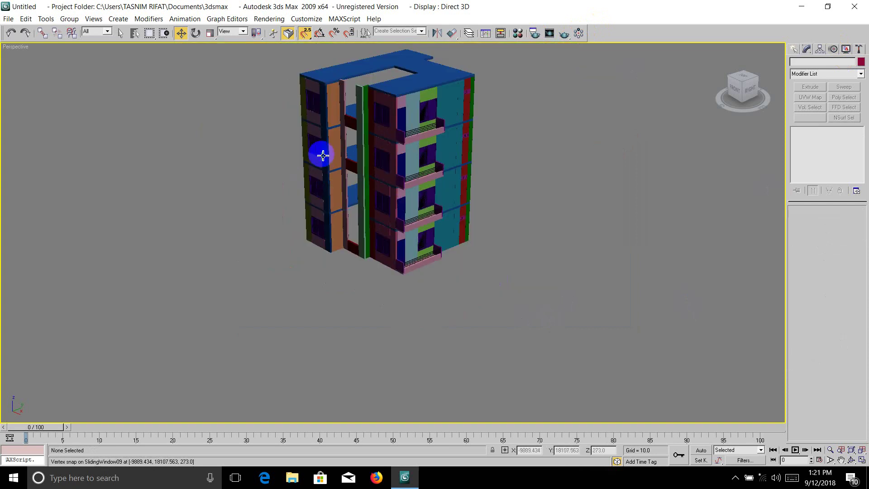
pyautogui.scroll(3, 326, 145)
pyautogui.scroll(-2, 356, 121)
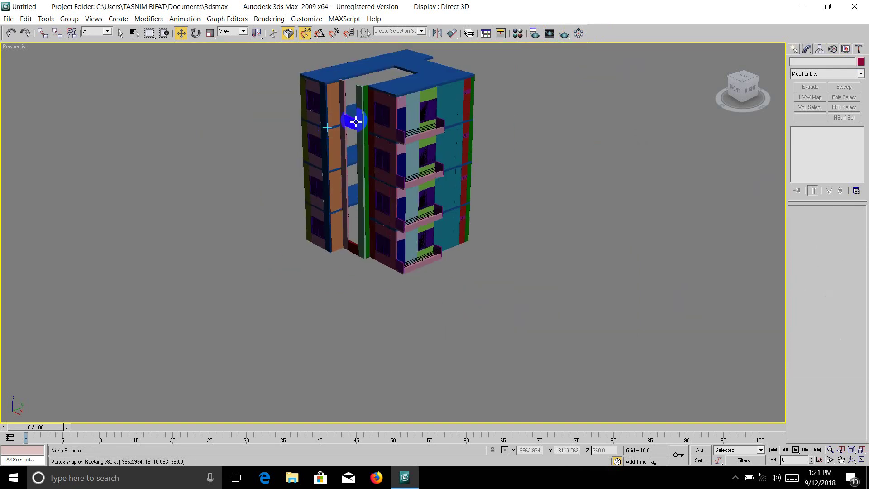
pyautogui.click(355, 120)
pyautogui.scroll(3, 355, 122)
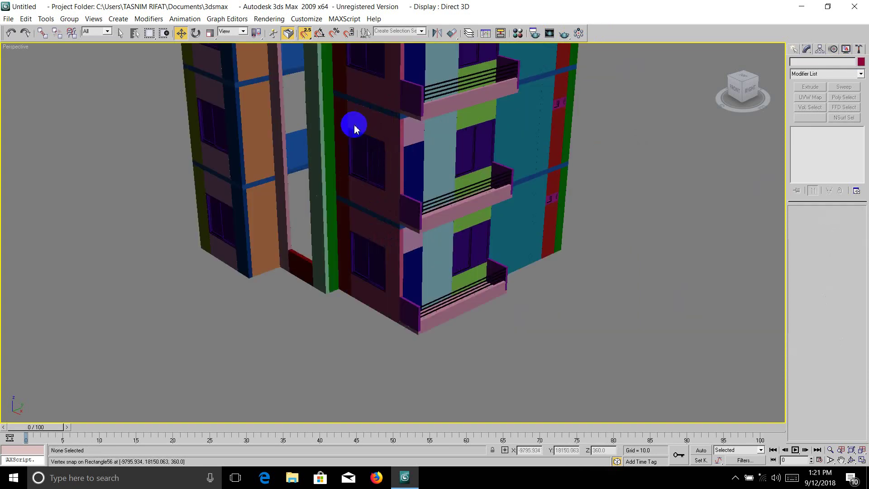
pyautogui.scroll(-2, 620, 217)
pyautogui.scroll(-1, 638, 271)
pyautogui.scroll(4, 661, 344)
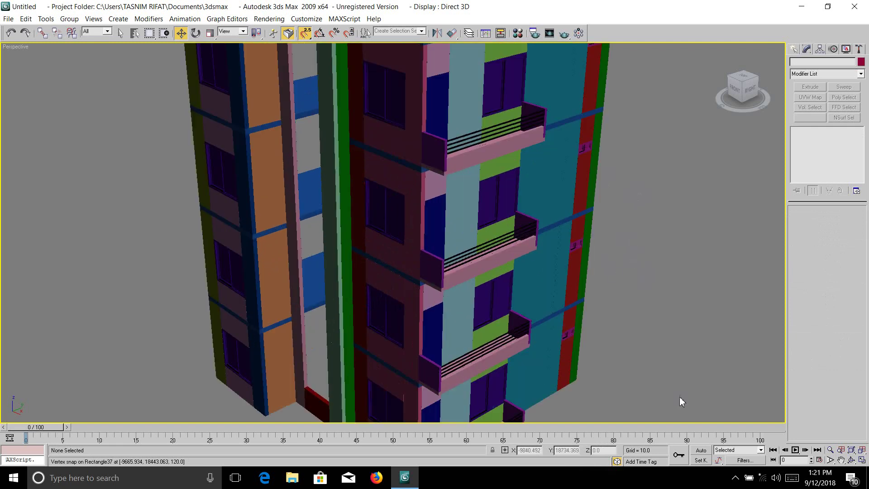
pyautogui.click(735, 479)
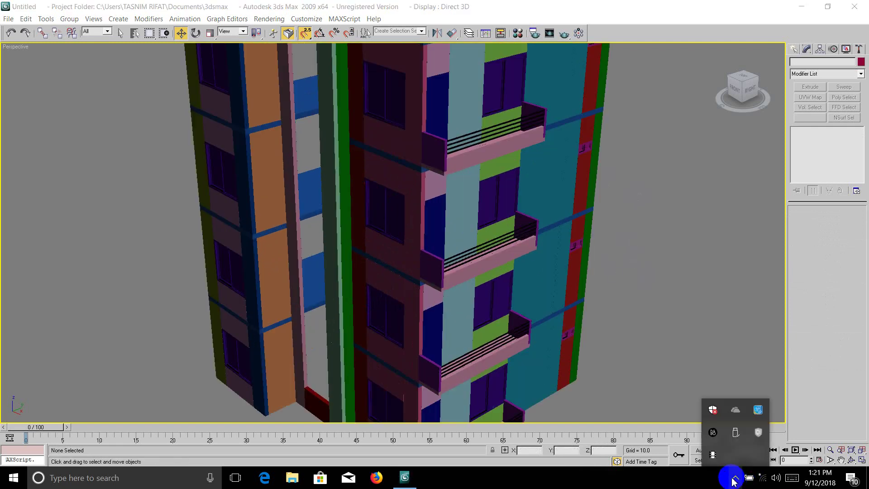
pyautogui.click(727, 260)
pyautogui.scroll(-5, 458, 208)
pyautogui.scroll(5, 458, 208)
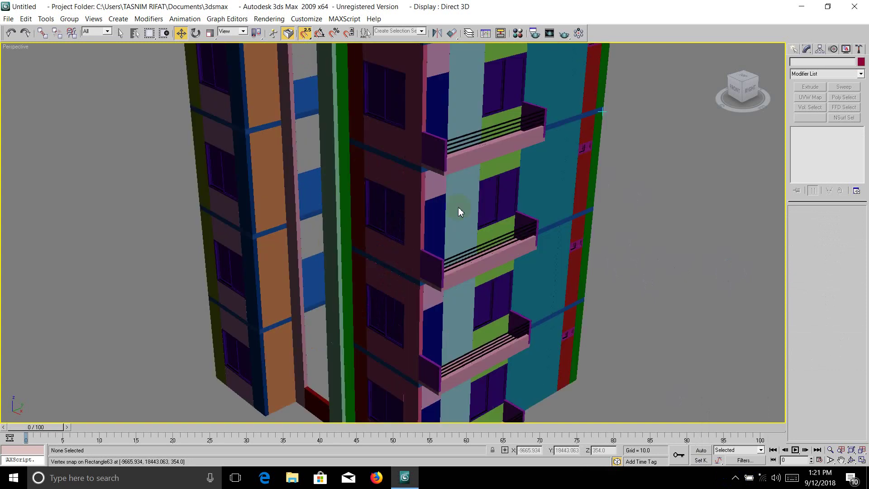
pyautogui.scroll(-3, 448, 206)
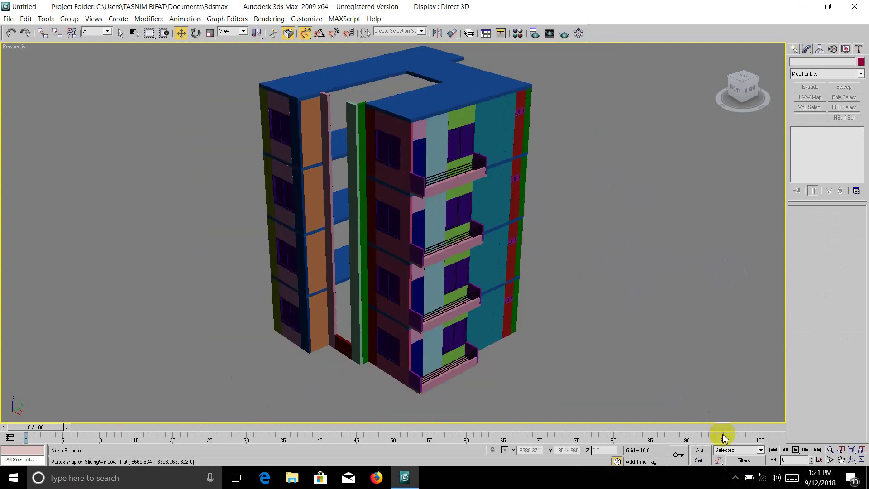
pyautogui.click(735, 479)
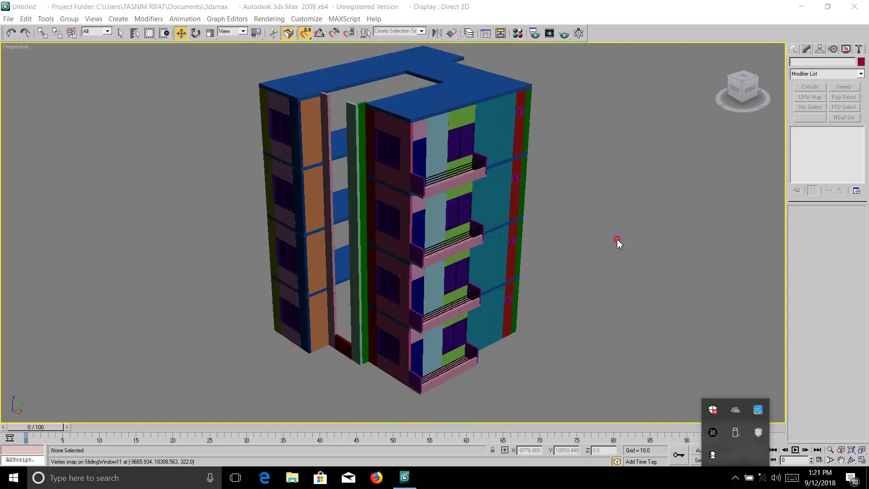
pyautogui.click(465, 178)
pyautogui.scroll(3, 459, 181)
pyautogui.scroll(-3, 459, 181)
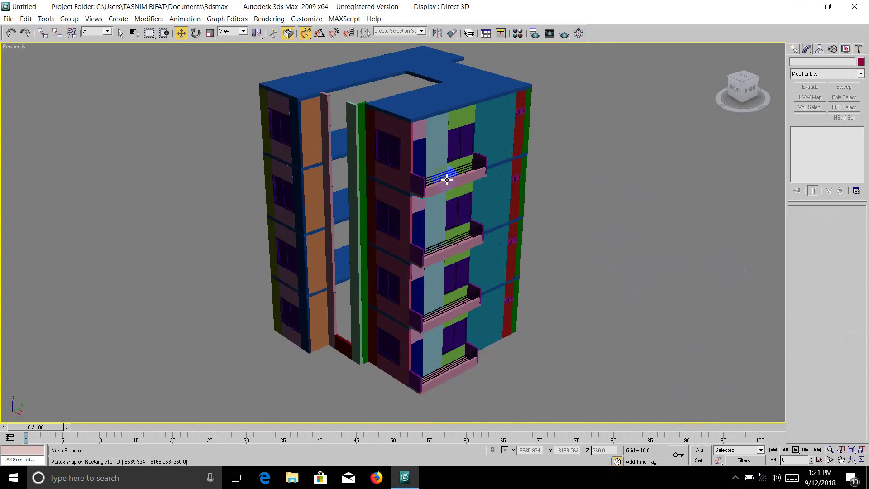
pyautogui.click(384, 192)
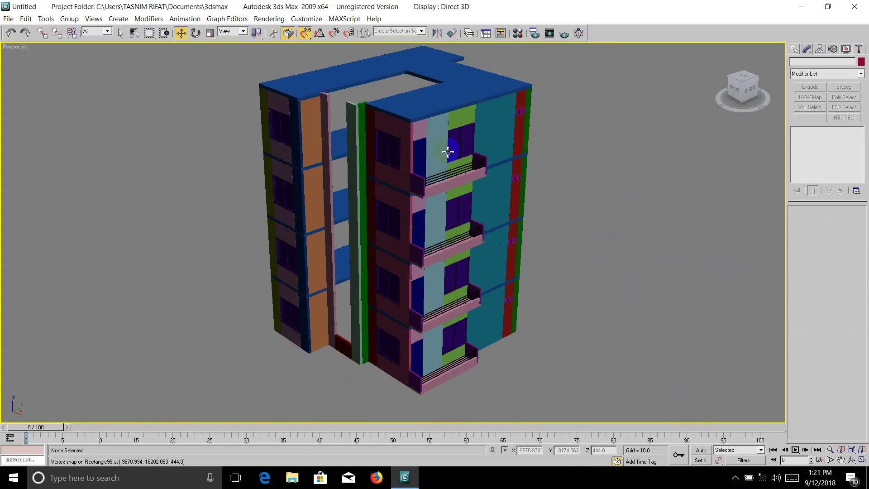
pyautogui.click(367, 148)
pyautogui.click(316, 148)
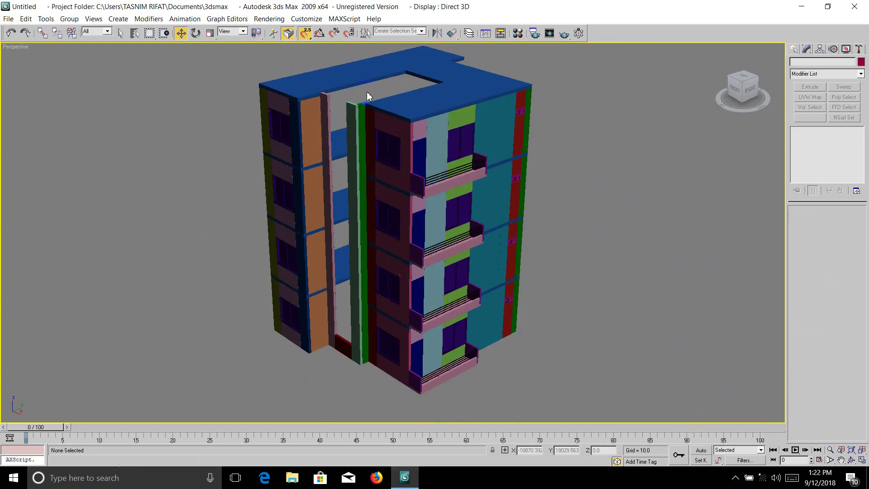
pyautogui.click(355, 130)
pyautogui.click(299, 127)
pyautogui.scroll(2, 312, 135)
pyautogui.click(326, 152)
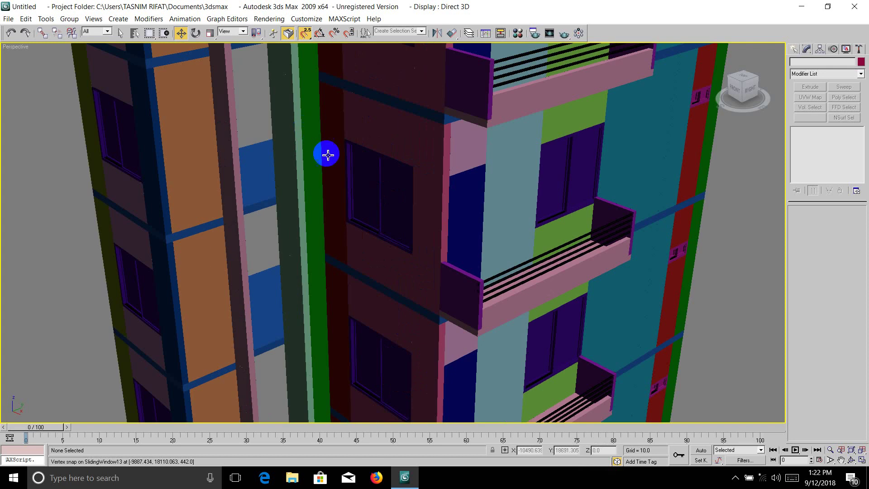
pyautogui.scroll(-1, 327, 151)
pyautogui.scroll(-3, 651, 220)
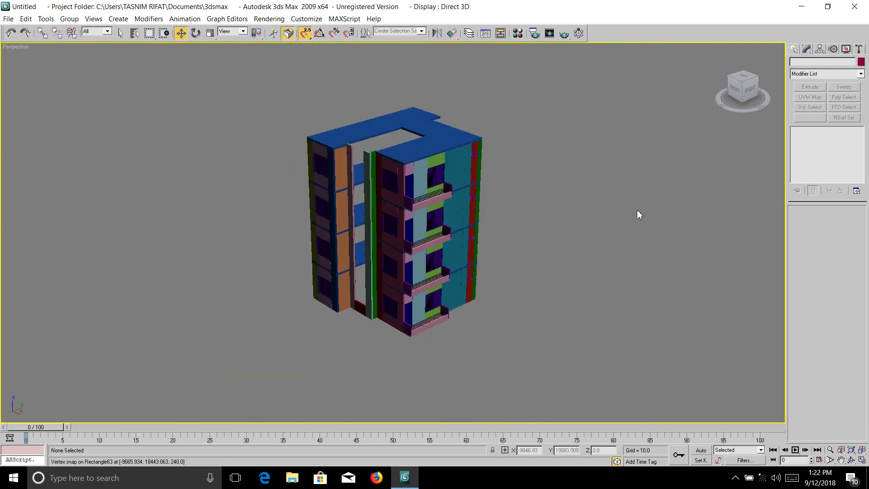
pyautogui.scroll(2, 441, 252)
pyautogui.click(441, 252)
pyautogui.moveTo(441, 252)
pyautogui.keyDown('alt'); pyautogui.mouseDown(button='middle')
pyautogui.moveTo(498, 254)
pyautogui.moveTo(438, 246)
pyautogui.moveTo(457, 243)
pyautogui.moveTo(600, 252)
pyautogui.moveTo(593, 268)
pyautogui.mouseUp(button='middle'); pyautogui.keyUp('alt')
pyautogui.scroll(4, 512, 242)
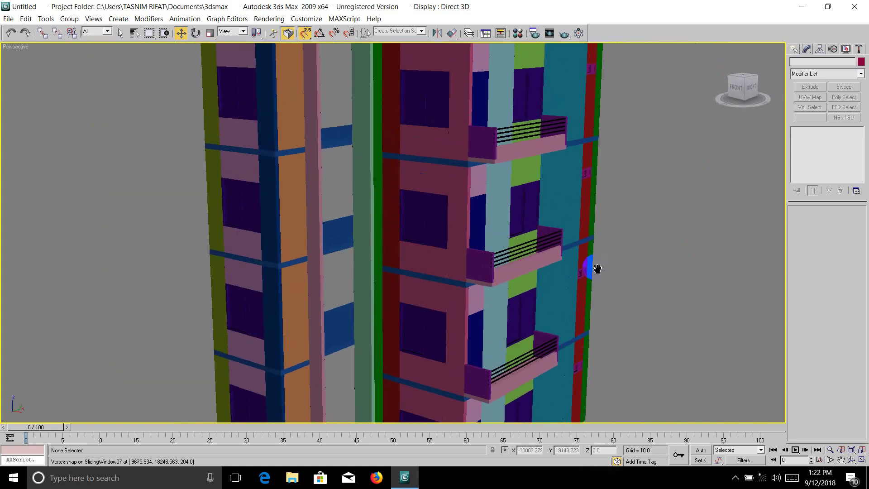